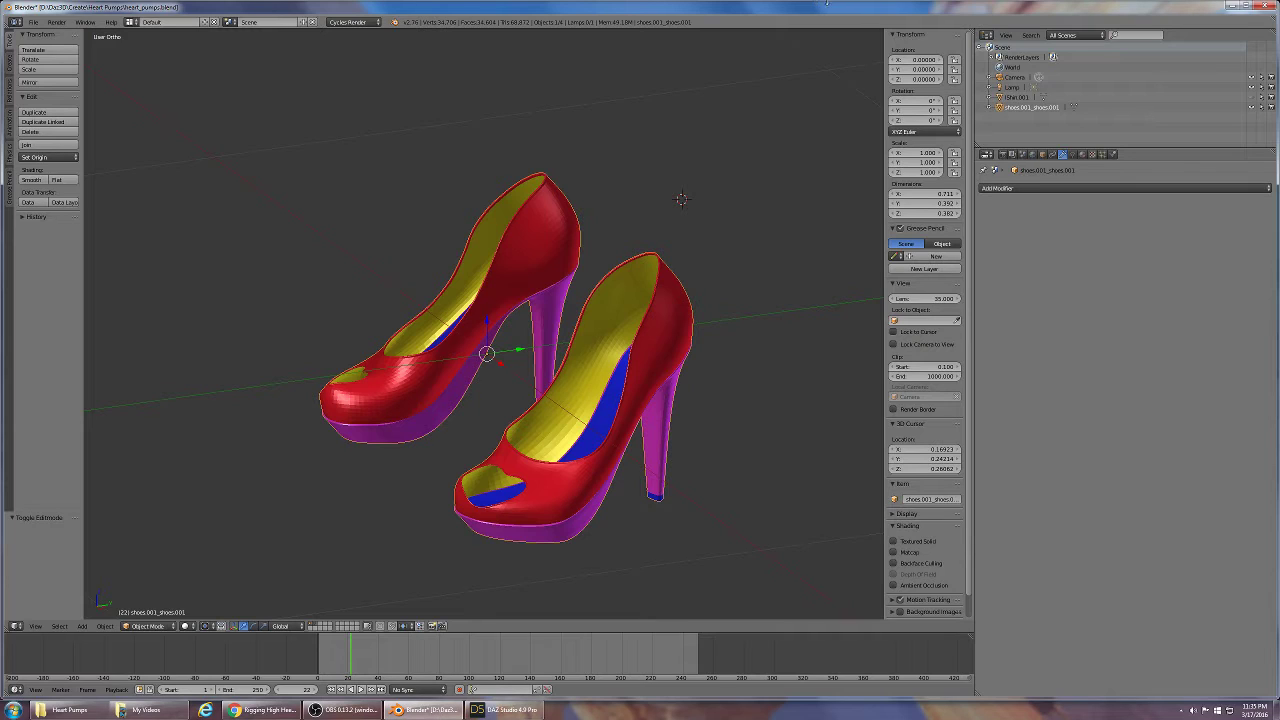
# Step: Inspect the shoe pair's mesh from several angles in Edit Mode and Object Mode
pyautogui.moveTo(730, 190); pyautogui.dragTo(451, 241, button='middle')
pyautogui.press('Tab')
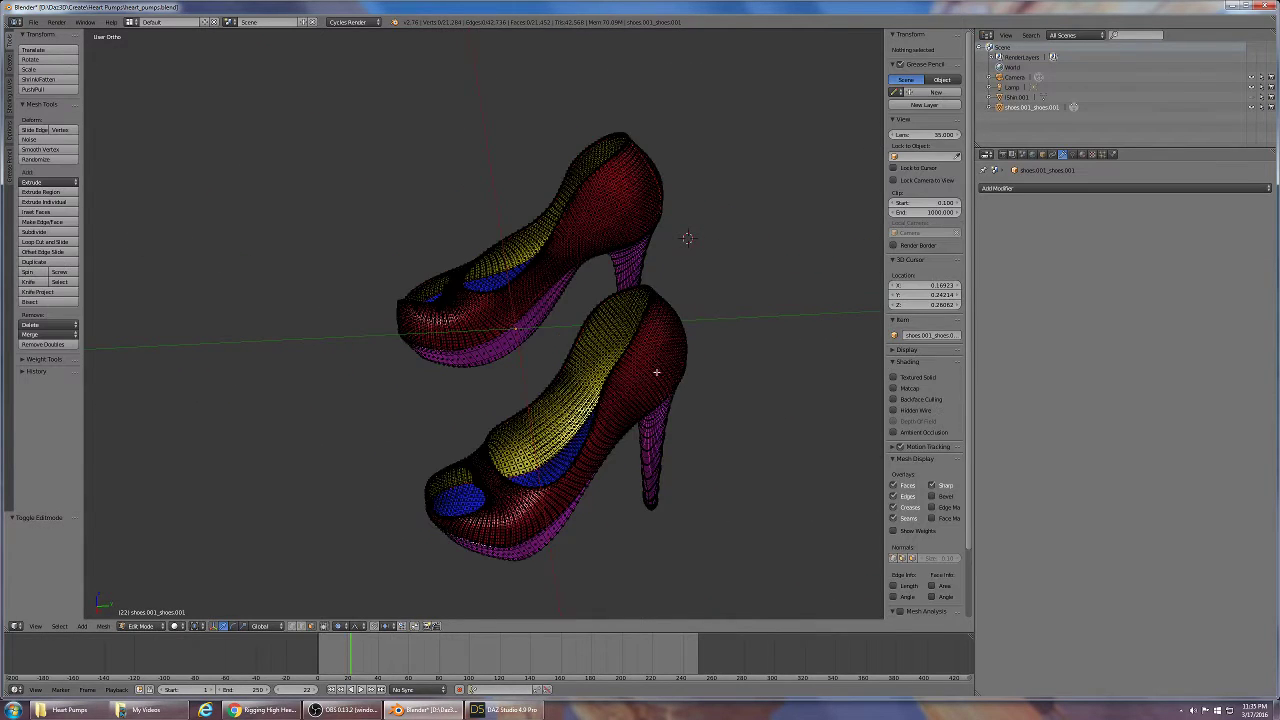
pyautogui.moveTo(752, 272)
pyautogui.mouseDown(button='middle')
pyautogui.moveTo(637, 277)
pyautogui.moveTo(737, 277)
pyautogui.moveTo(590, 265)
pyautogui.moveTo(500, 234)
pyautogui.moveTo(360, 262)
pyautogui.moveTo(587, 272)
pyautogui.moveTo(568, 280)
pyautogui.moveTo(644, 341)
pyautogui.mouseUp(button='middle')
pyautogui.press('Tab')
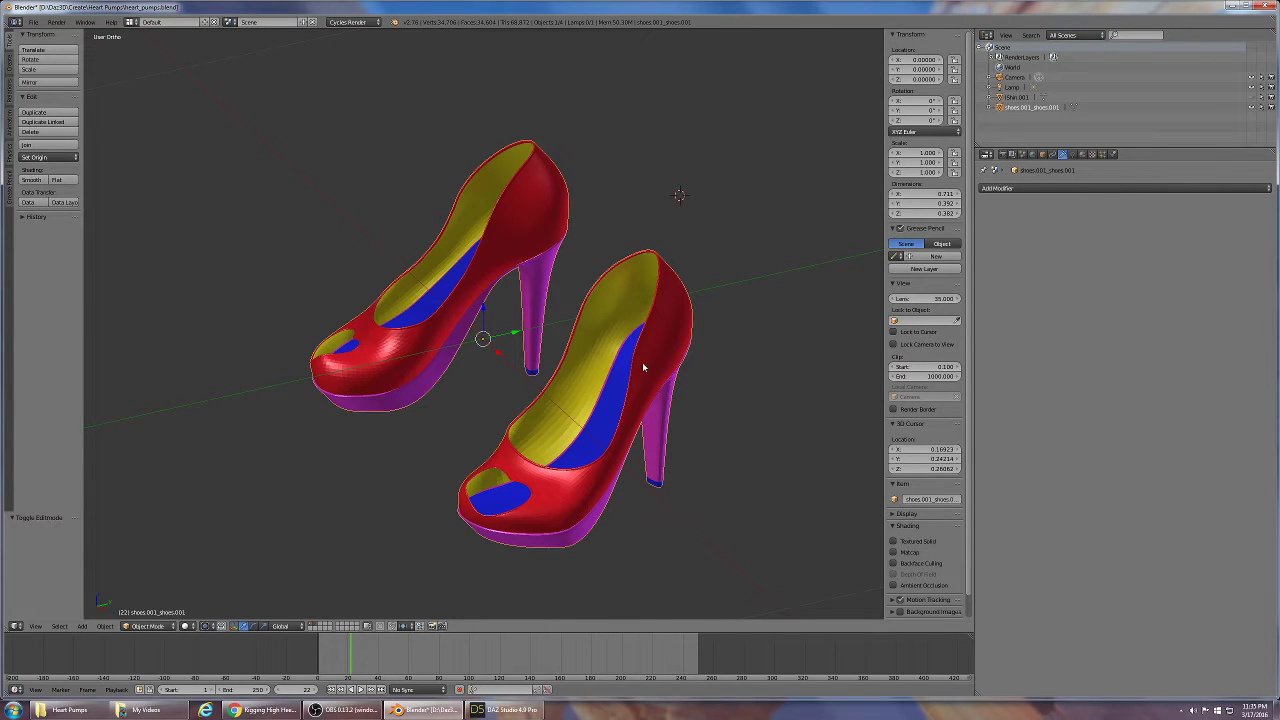
pyautogui.moveTo(721, 337); pyautogui.dragTo(689, 306, button='middle')
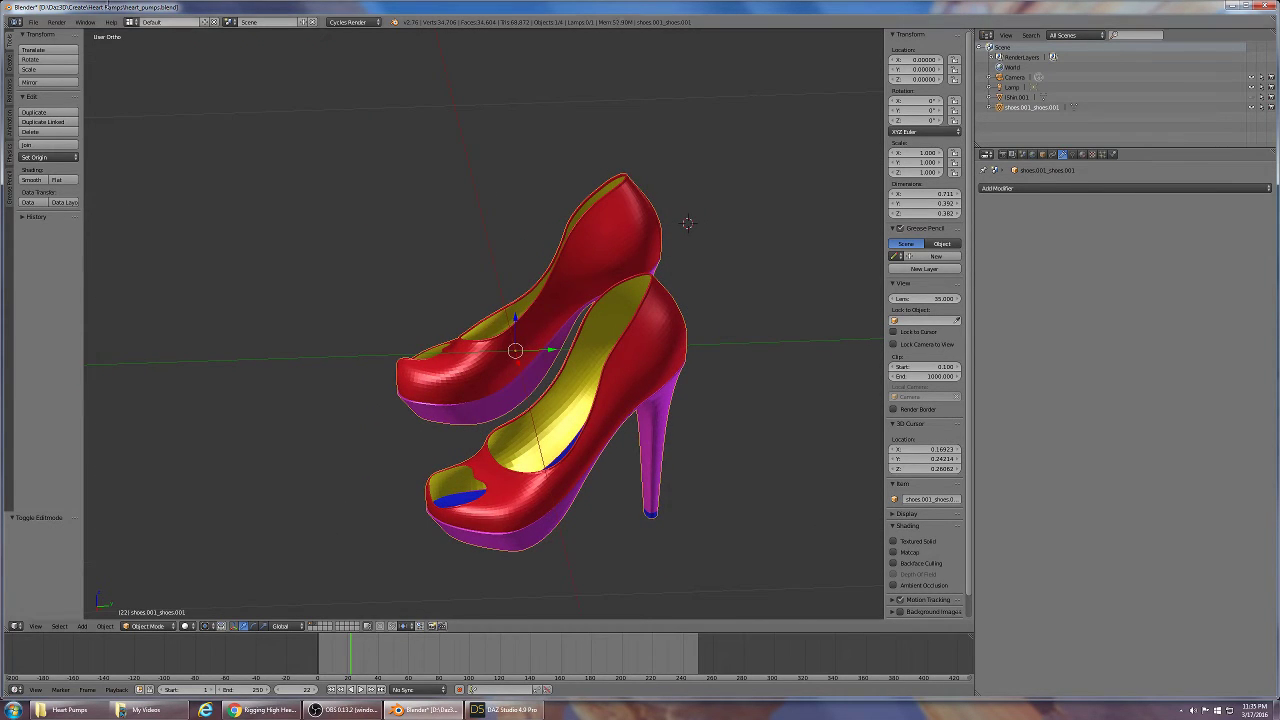
# Step: Export the selected shoes in Wavefront format as Heart Pumps.obj in the Heart Pumps folder
pyautogui.click(33, 22)
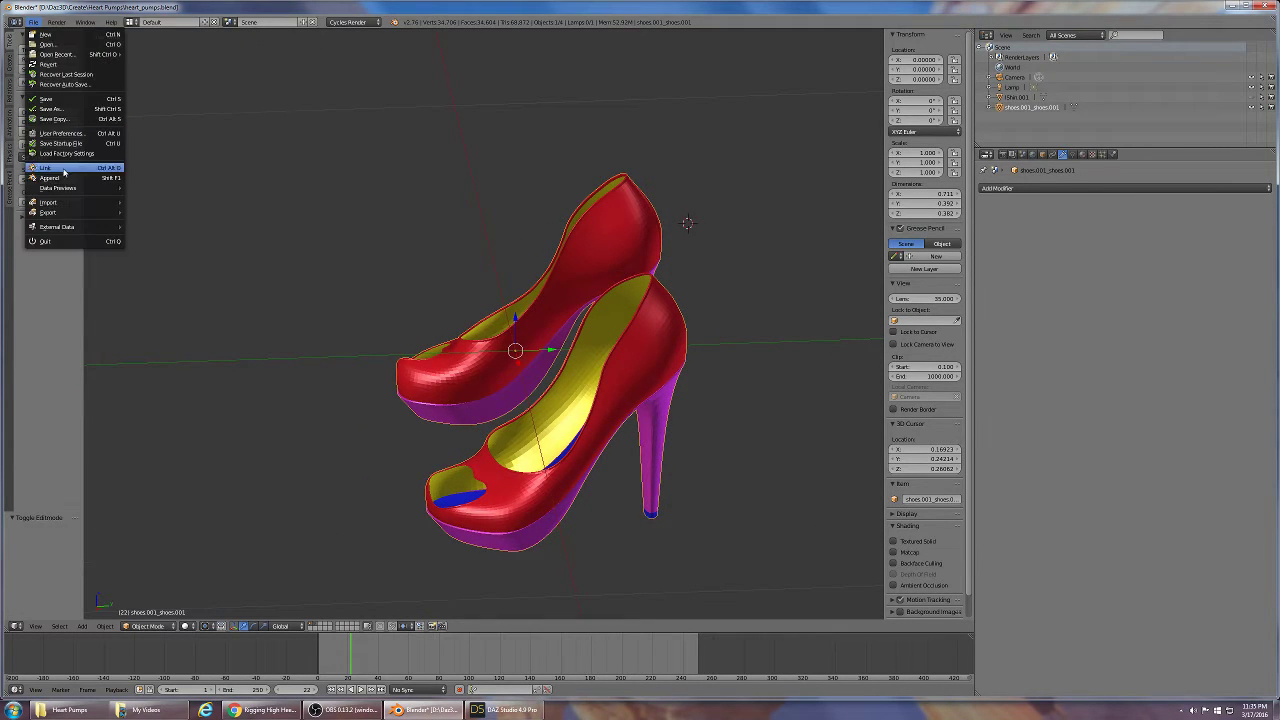
pyautogui.moveTo(128, 213)
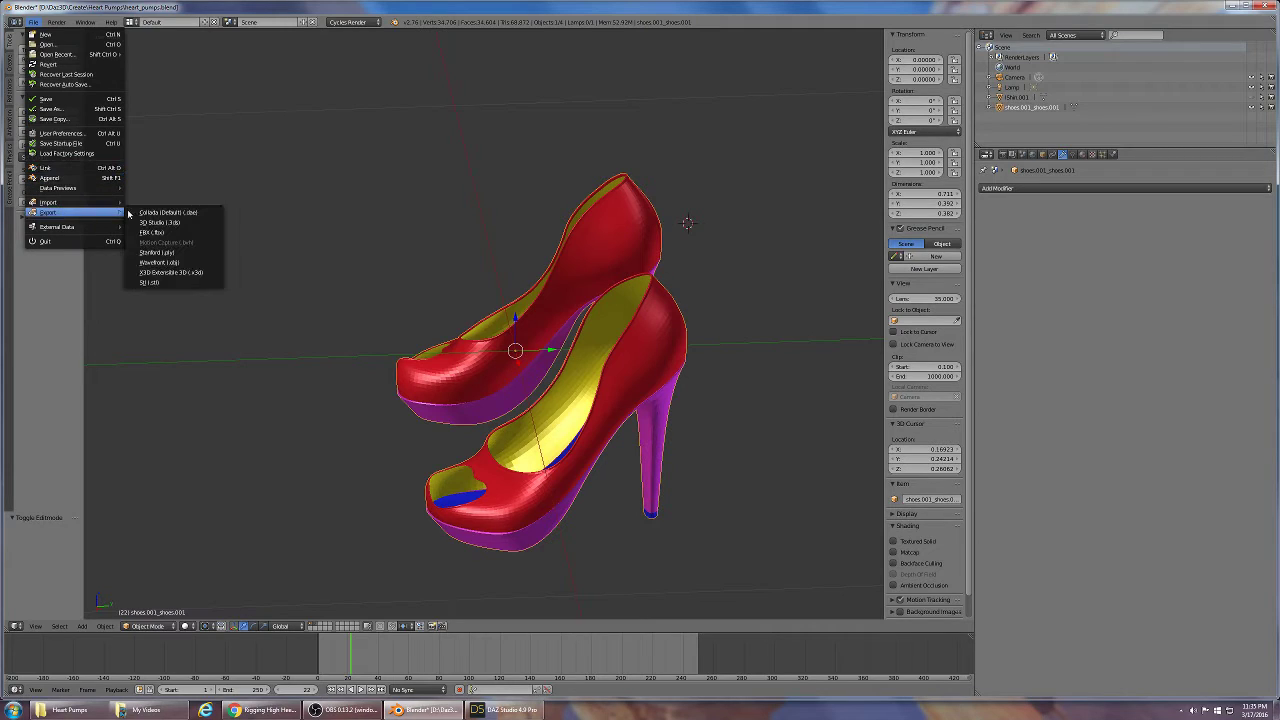
pyautogui.click(160, 262)
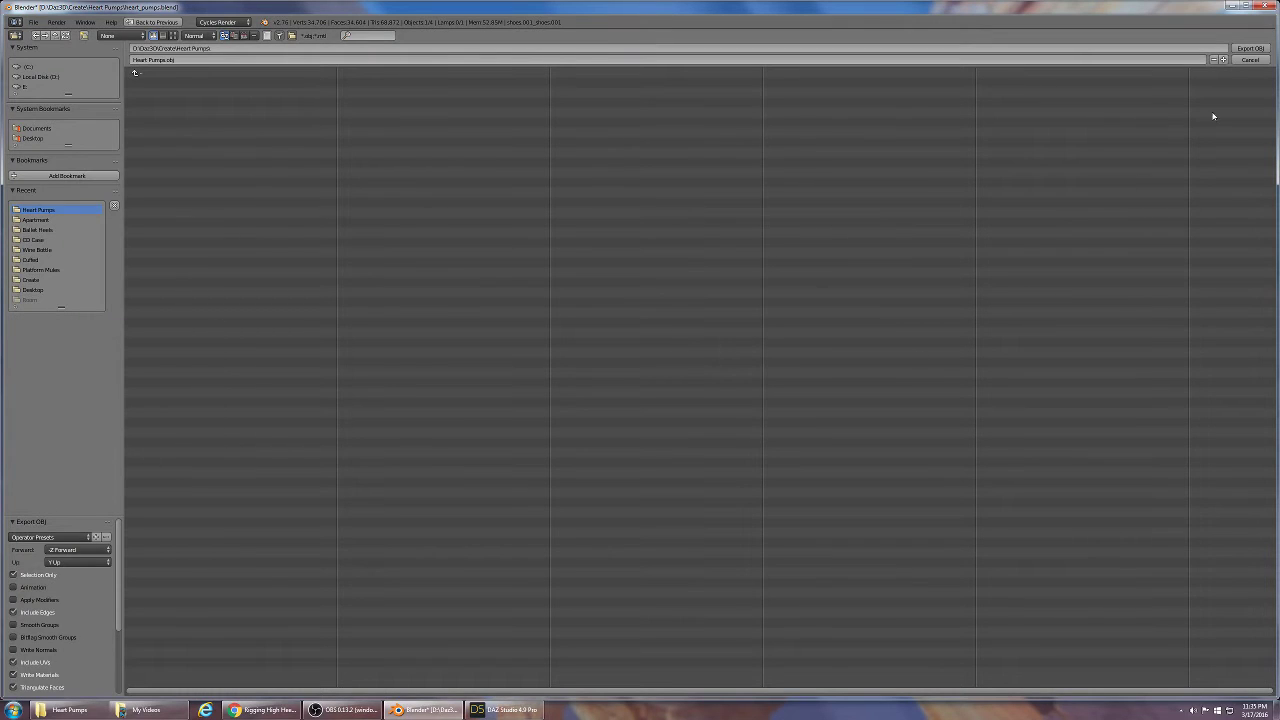
pyautogui.click(1248, 49)
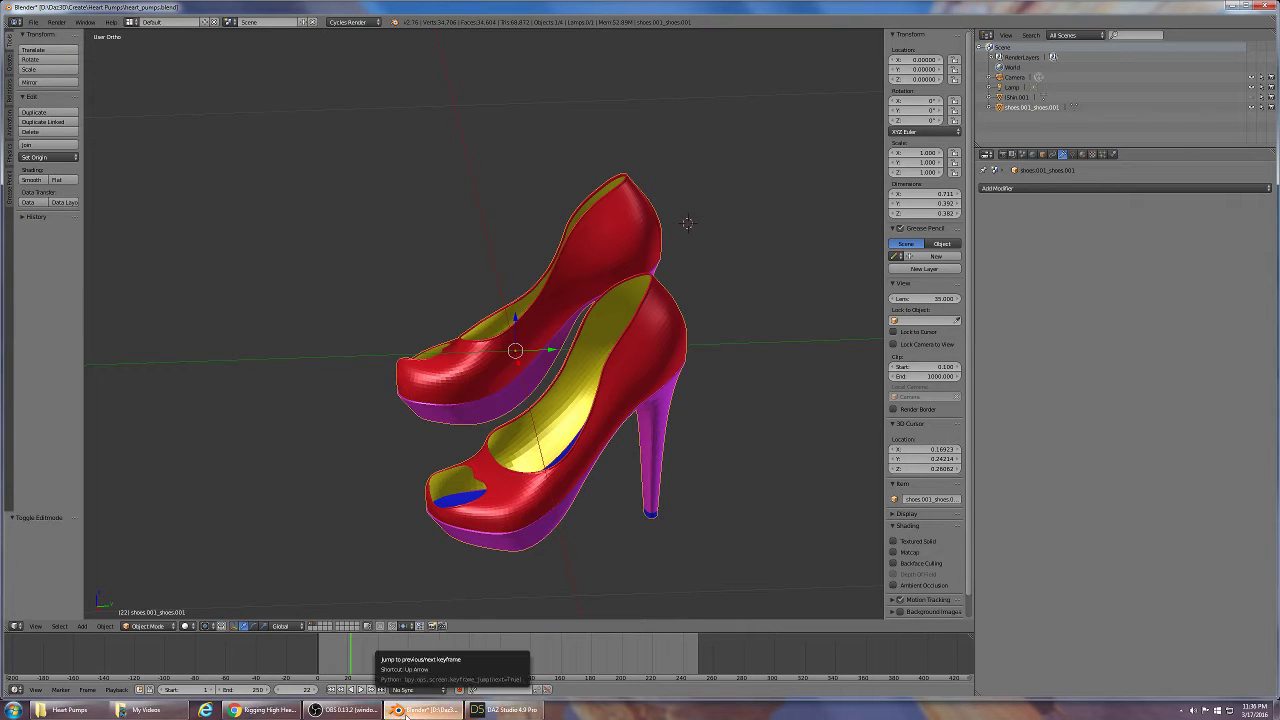
# Step: Switch to DAZ Studio and display the posing properties of the Genesis 3 Female's left foot
pyautogui.click(505, 710)
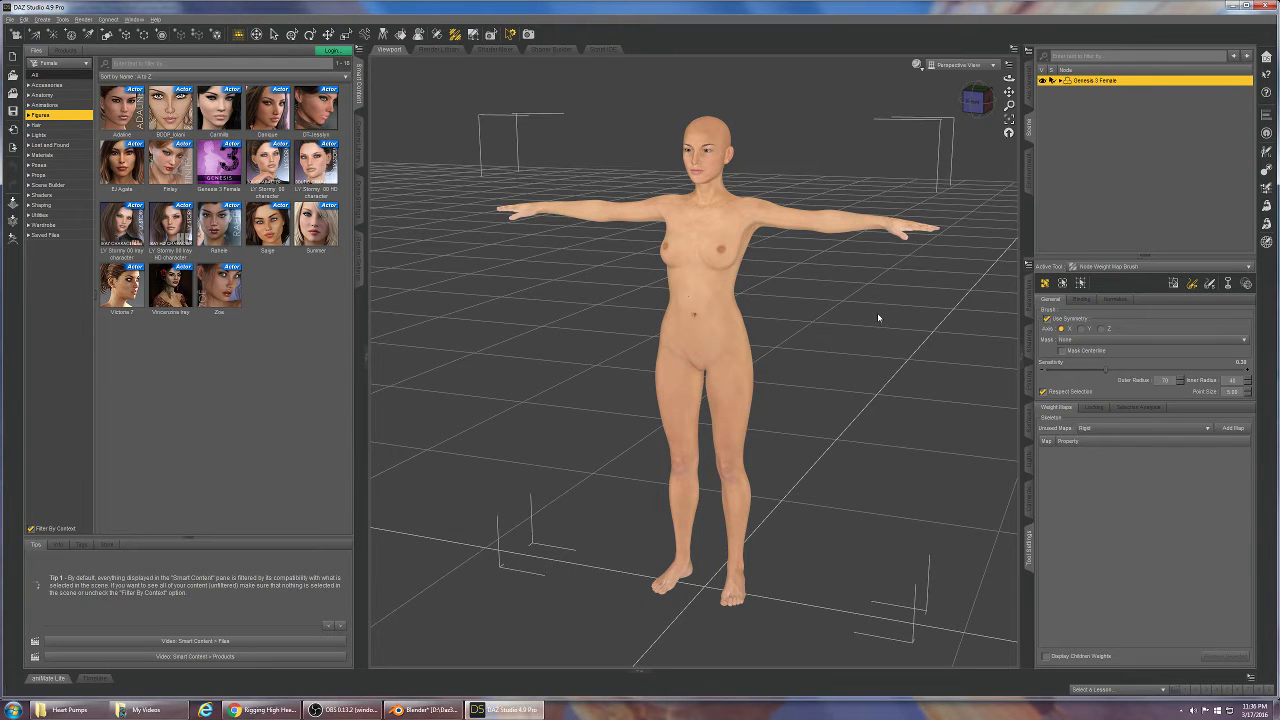
pyautogui.moveTo(1009, 91); pyautogui.dragTo(1002, 22)
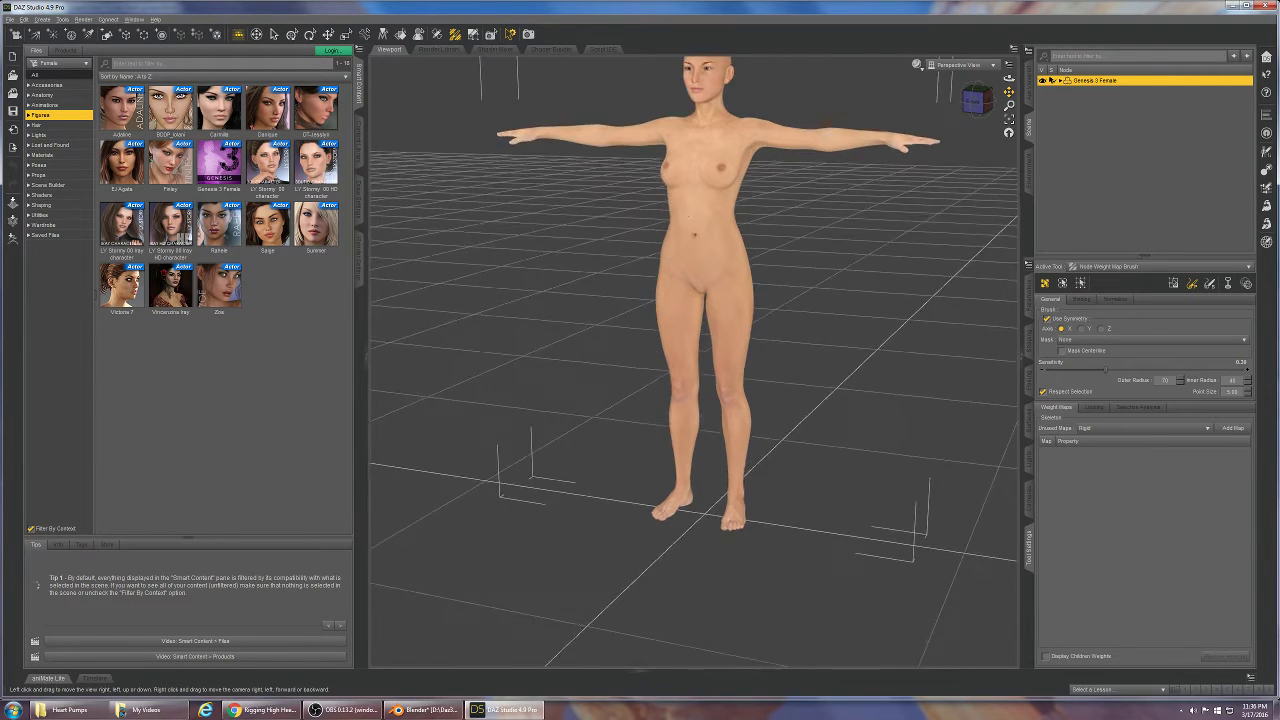
pyautogui.scroll(8, 840, 323)
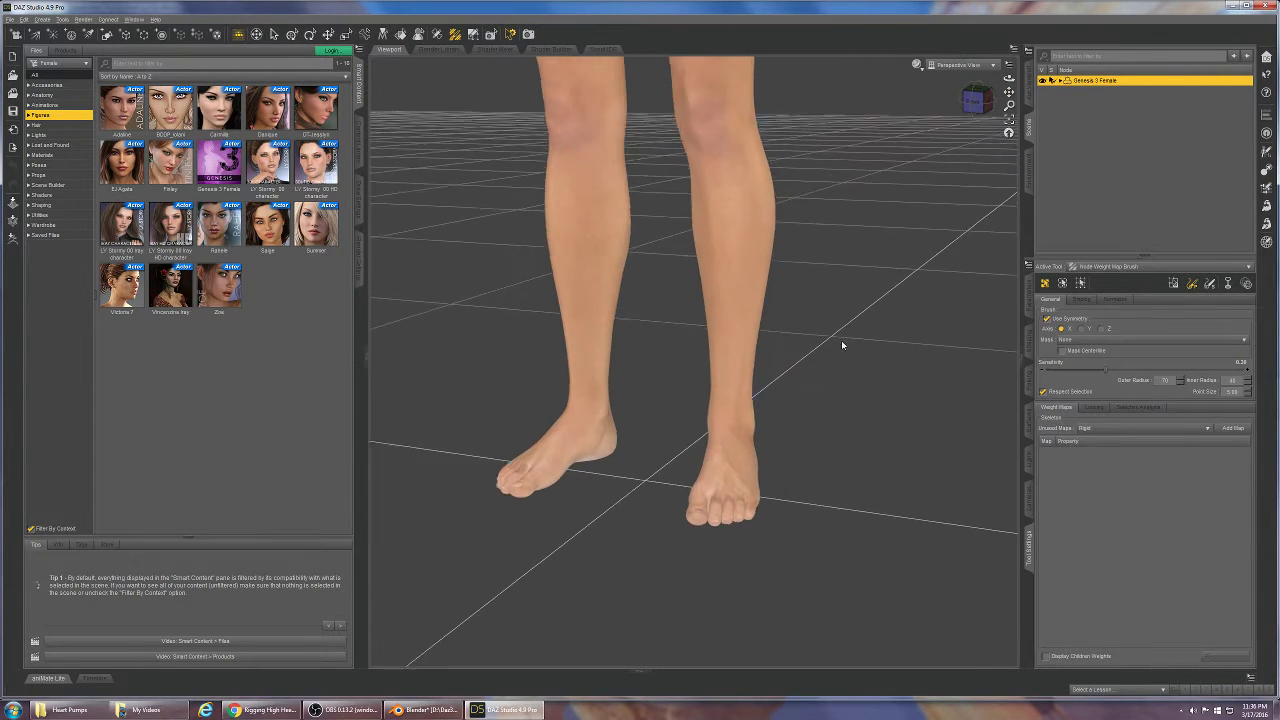
pyautogui.moveTo(1009, 78); pyautogui.dragTo(980, 78)
pyautogui.scroll(2, 801, 373)
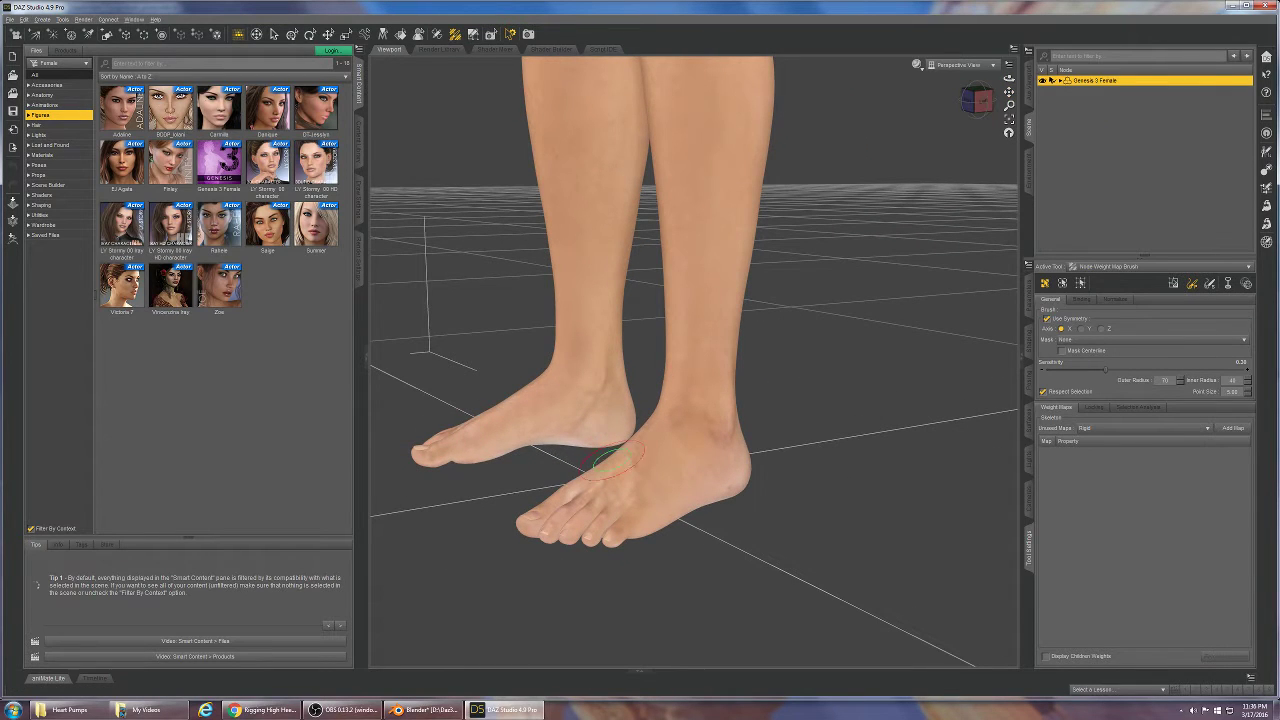
pyautogui.click(292, 34)
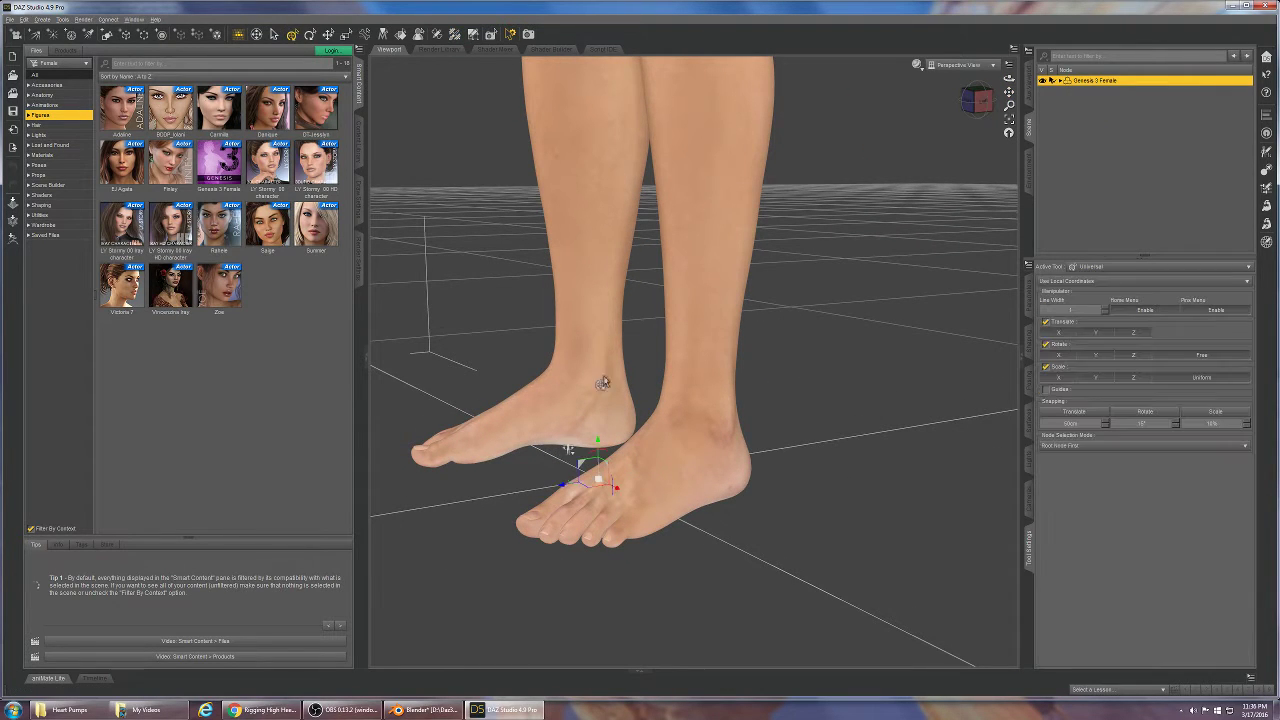
pyautogui.click(690, 484)
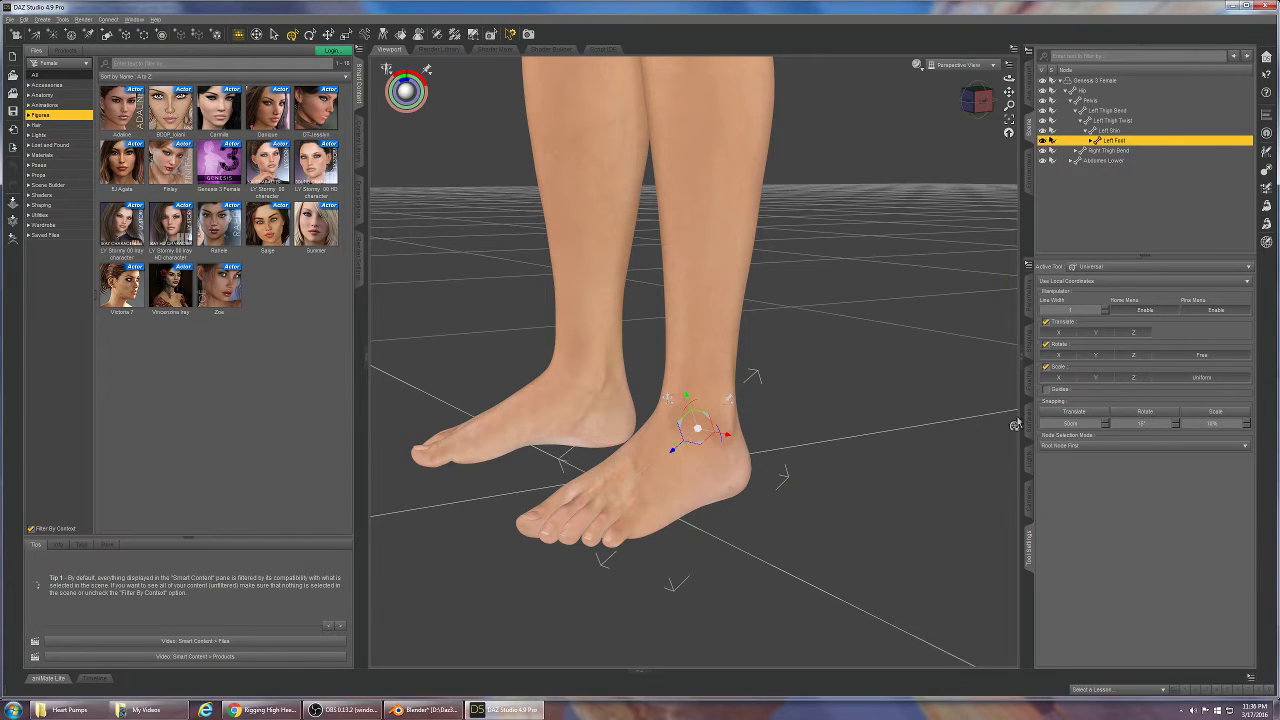
pyautogui.click(1030, 380)
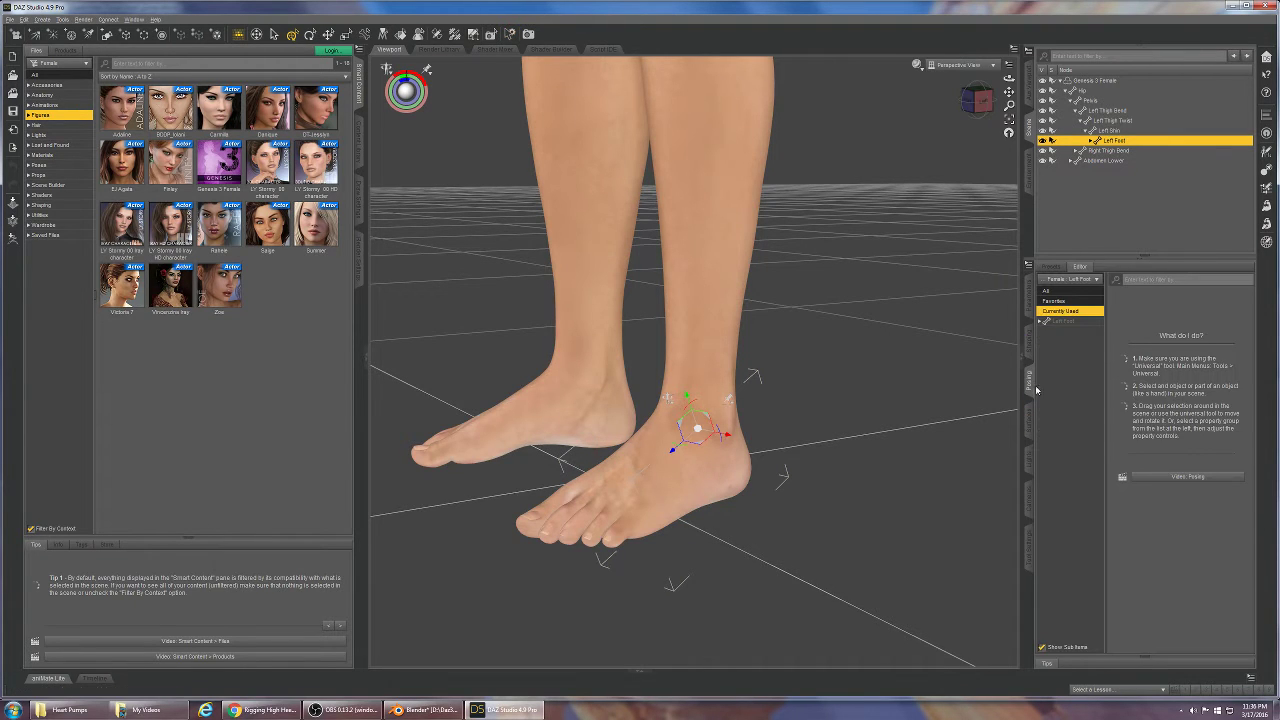
pyautogui.click(1065, 321)
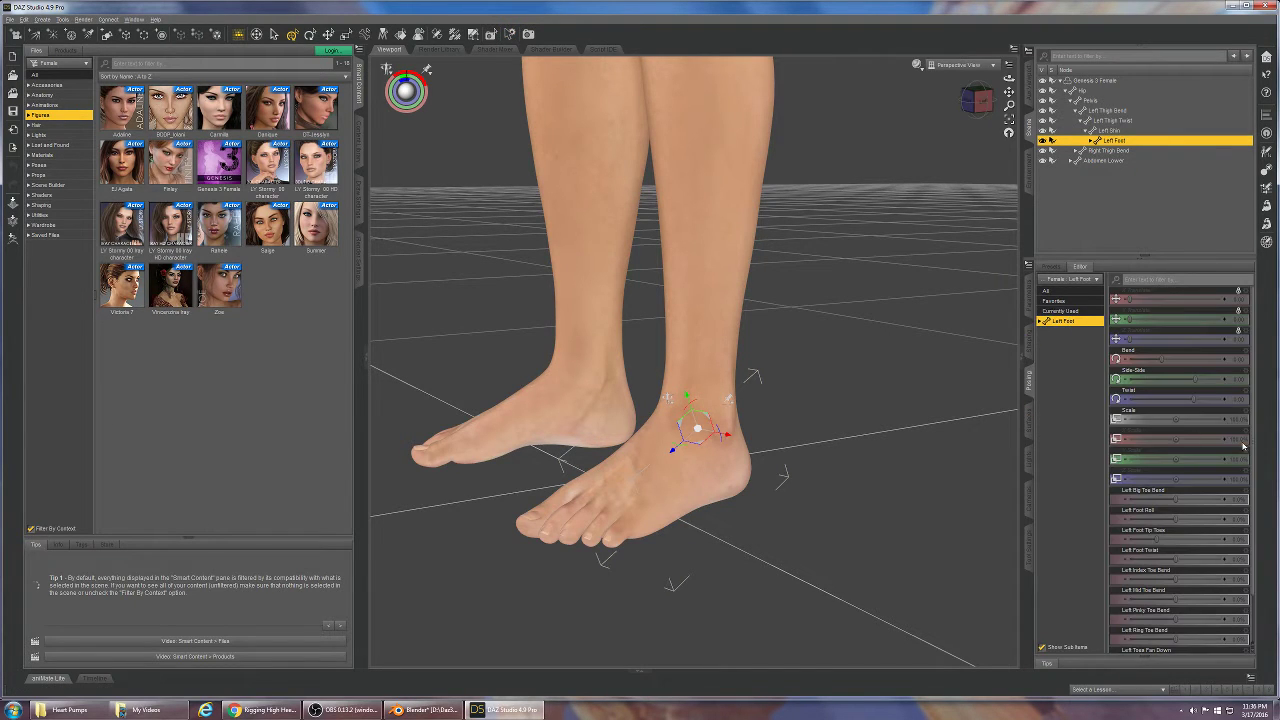
# Step: Set Left Foot Tip Toes to 75% and Left Toes Spread to -50%
pyautogui.click(1238, 540)
pyautogui.write('75')
pyautogui.press('Return')
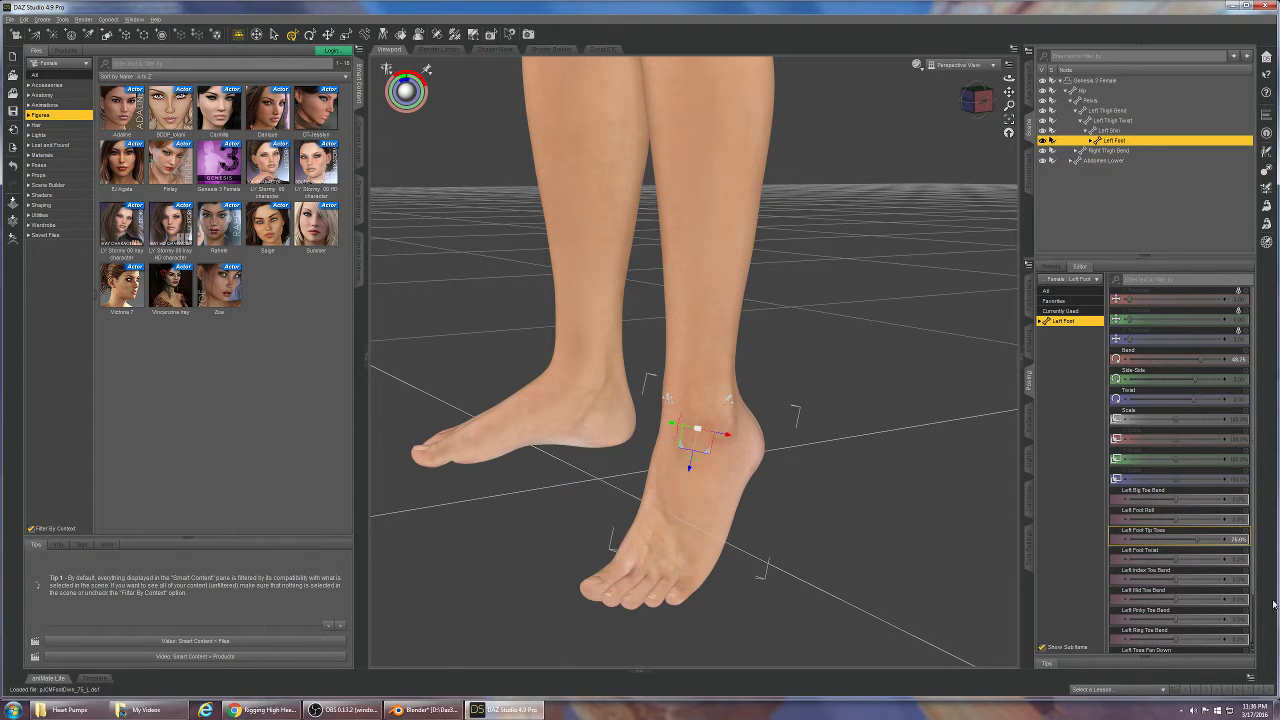
pyautogui.scroll(-2, 1255, 543)
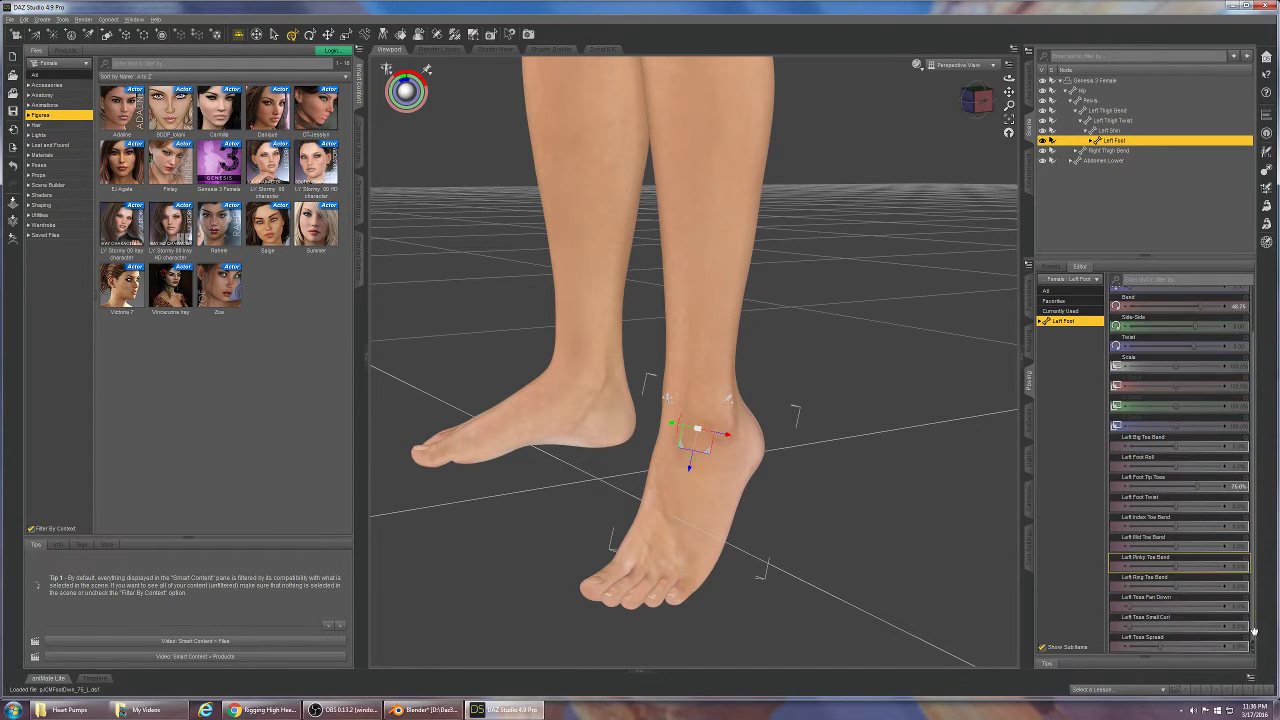
pyautogui.moveTo(1160, 646); pyautogui.dragTo(1108, 647)
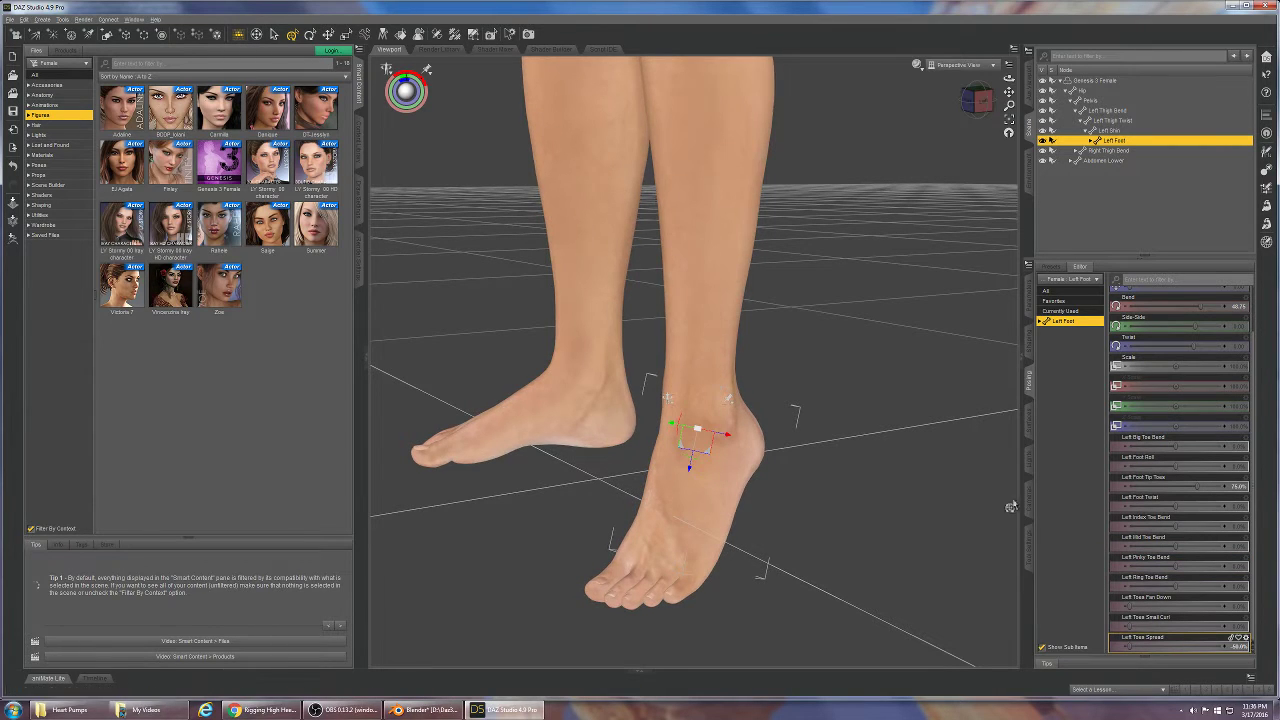
# Step: Pose the right foot with Right Foot Tip Toes at 75% and Right Toes Spread at -50%
pyautogui.click(545, 410)
pyautogui.click(1068, 322)
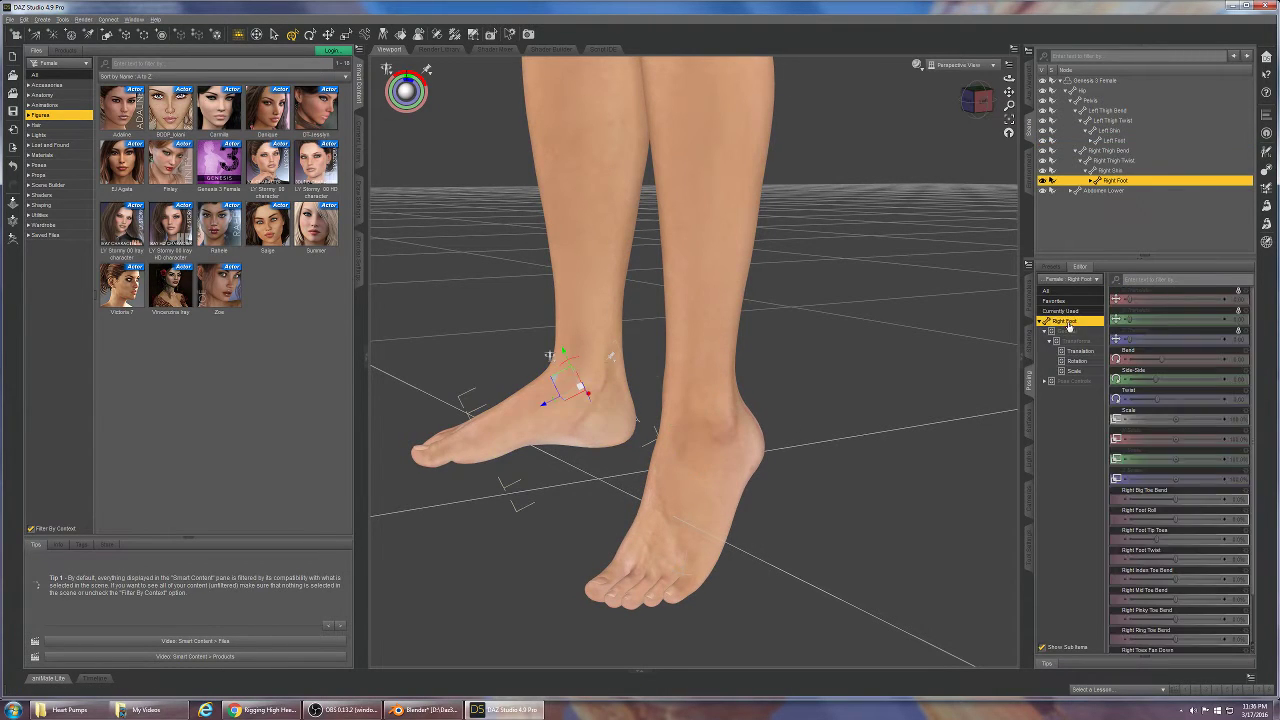
pyautogui.scroll(-2, 1255, 345)
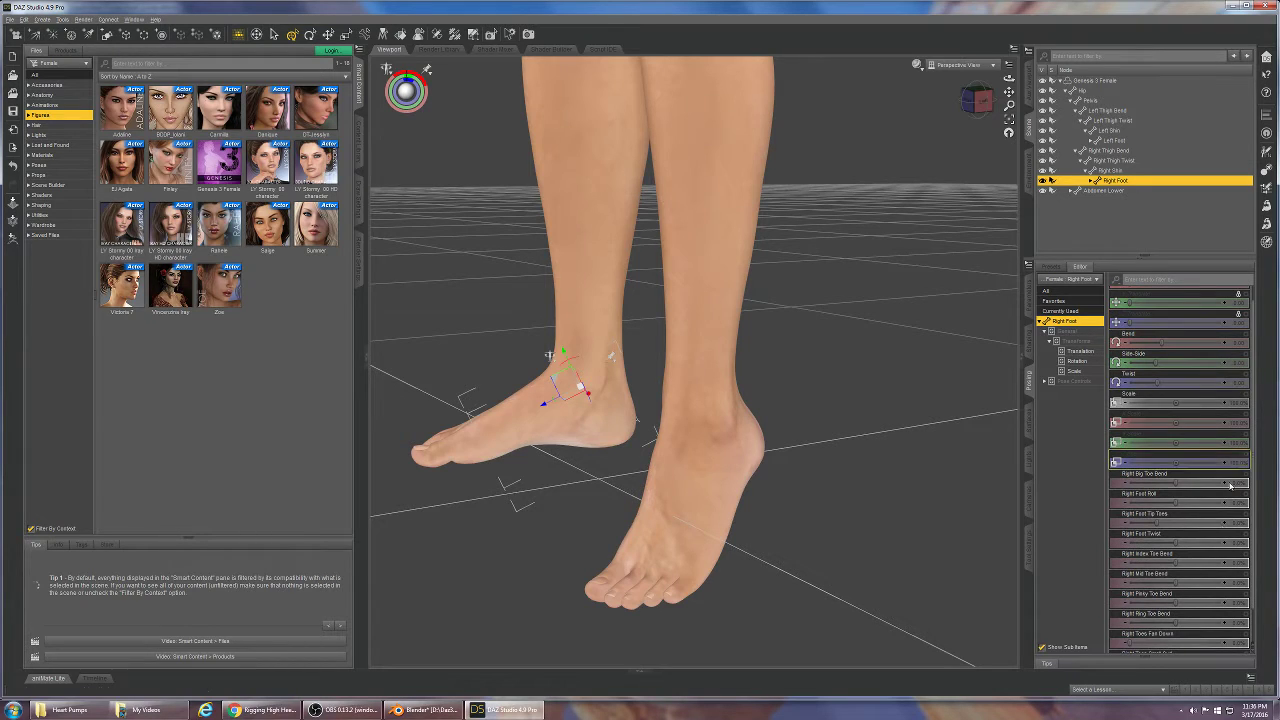
pyautogui.press('Return')
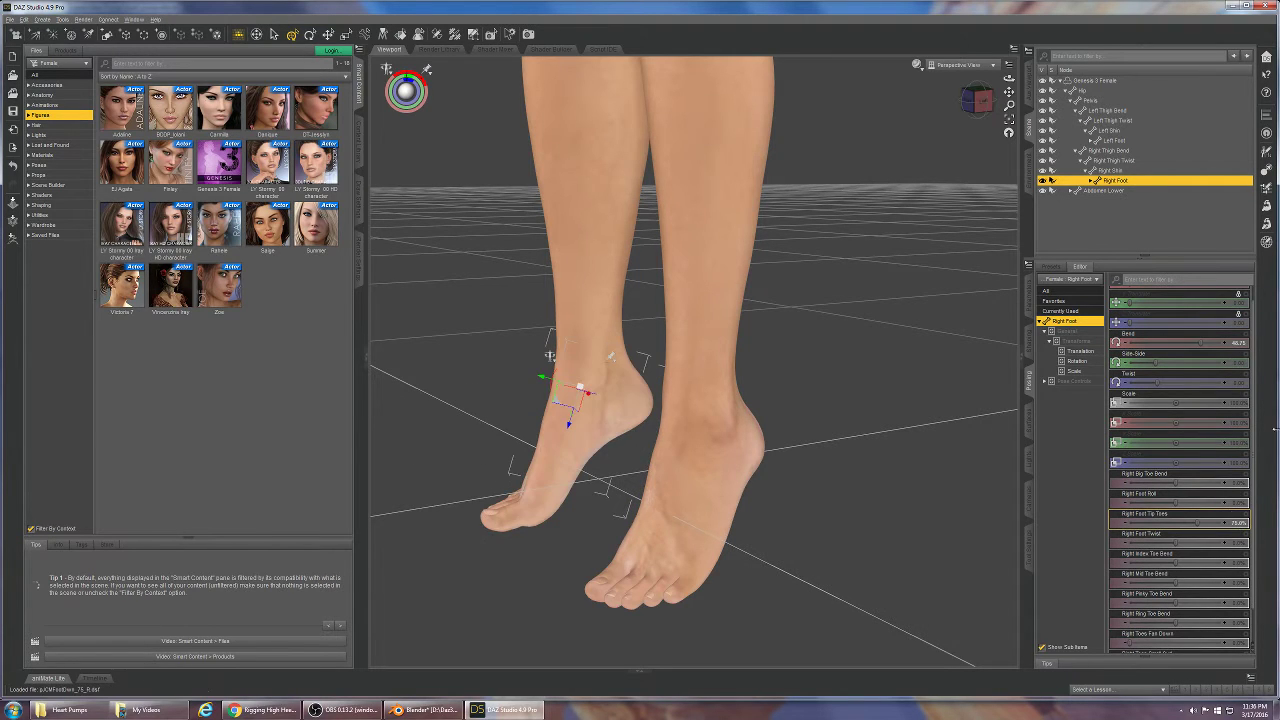
pyautogui.moveTo(1252, 437); pyautogui.dragTo(1251, 583)
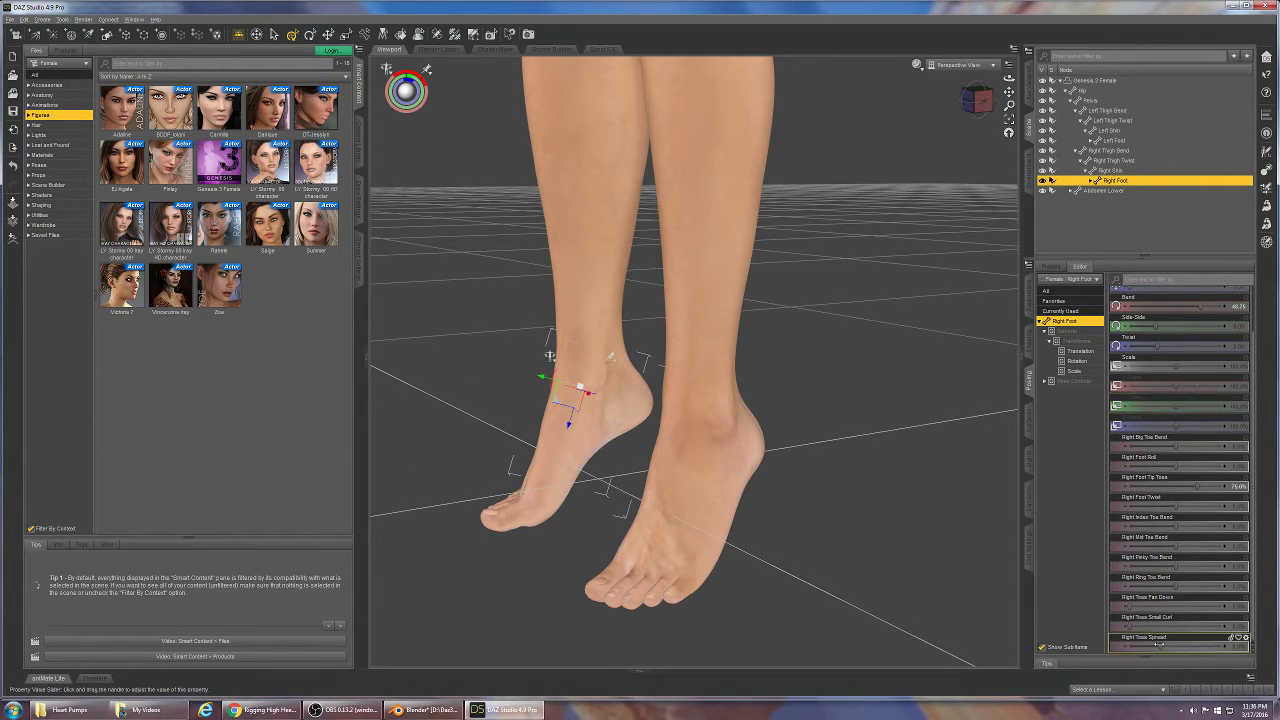
pyautogui.moveTo(1157, 645); pyautogui.dragTo(1130, 645)
# Step: Import the Heart Pumps OBJ into the scene using the Custom conversion settings with groups, UVs, surfaces and materials read
pyautogui.click(22, 19)
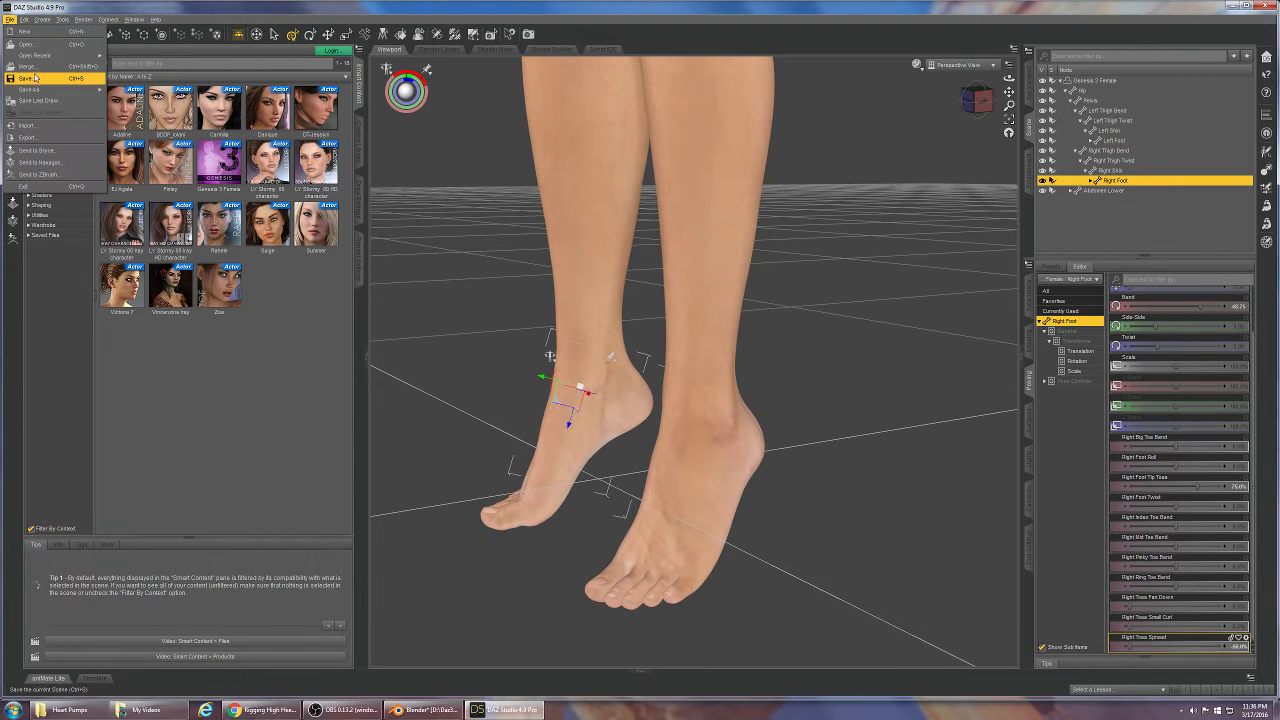
pyautogui.click(40, 130)
pyautogui.click(111, 97)
pyautogui.click(744, 470)
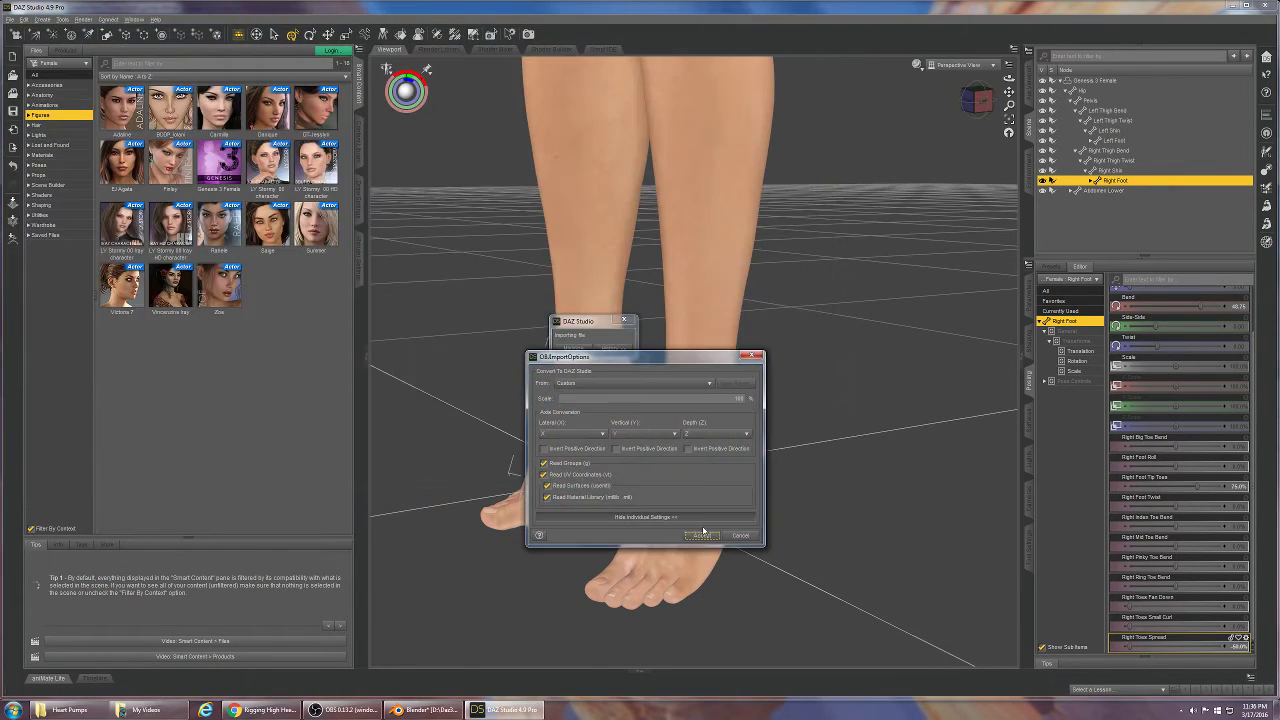
pyautogui.click(702, 532)
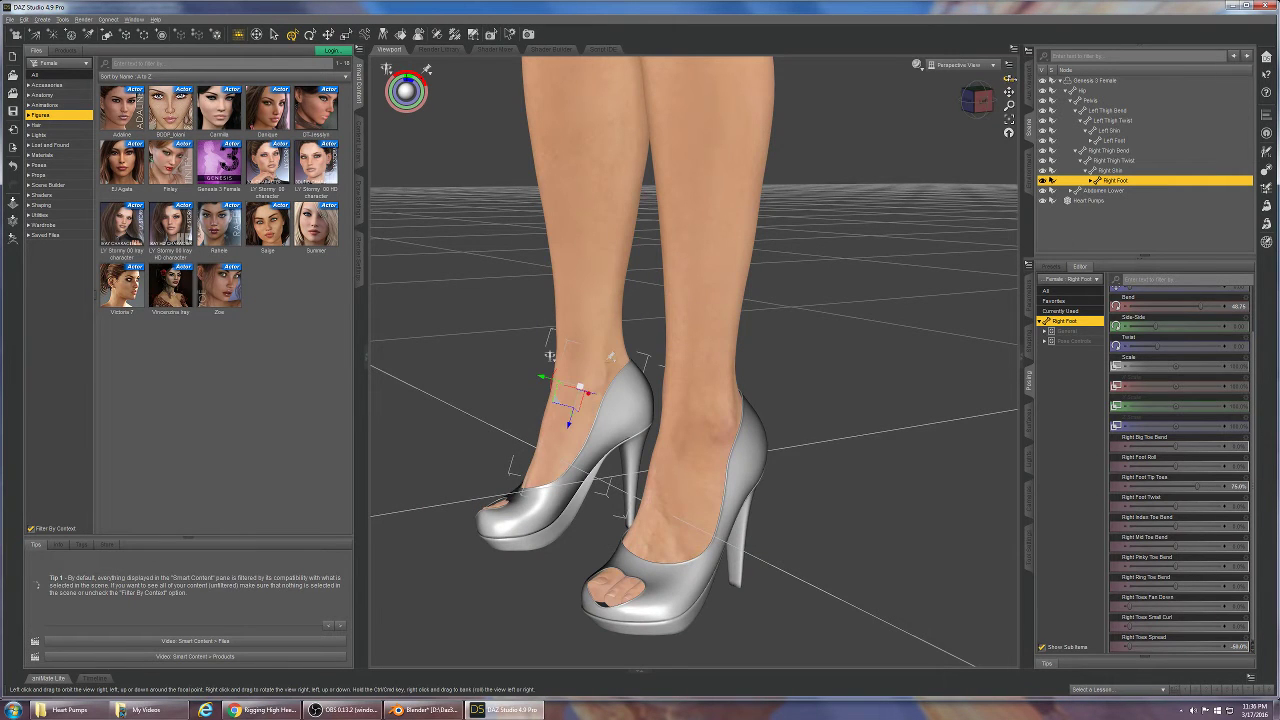
# Step: Select Heart Pumps in the scene and examine how the shoes fit the posed feet from several angles
pyautogui.moveTo(1009, 79)
pyautogui.mouseDown()
pyautogui.moveTo(885, 80)
pyautogui.moveTo(1009, 82)
pyautogui.mouseUp()
pyautogui.click(1088, 200)
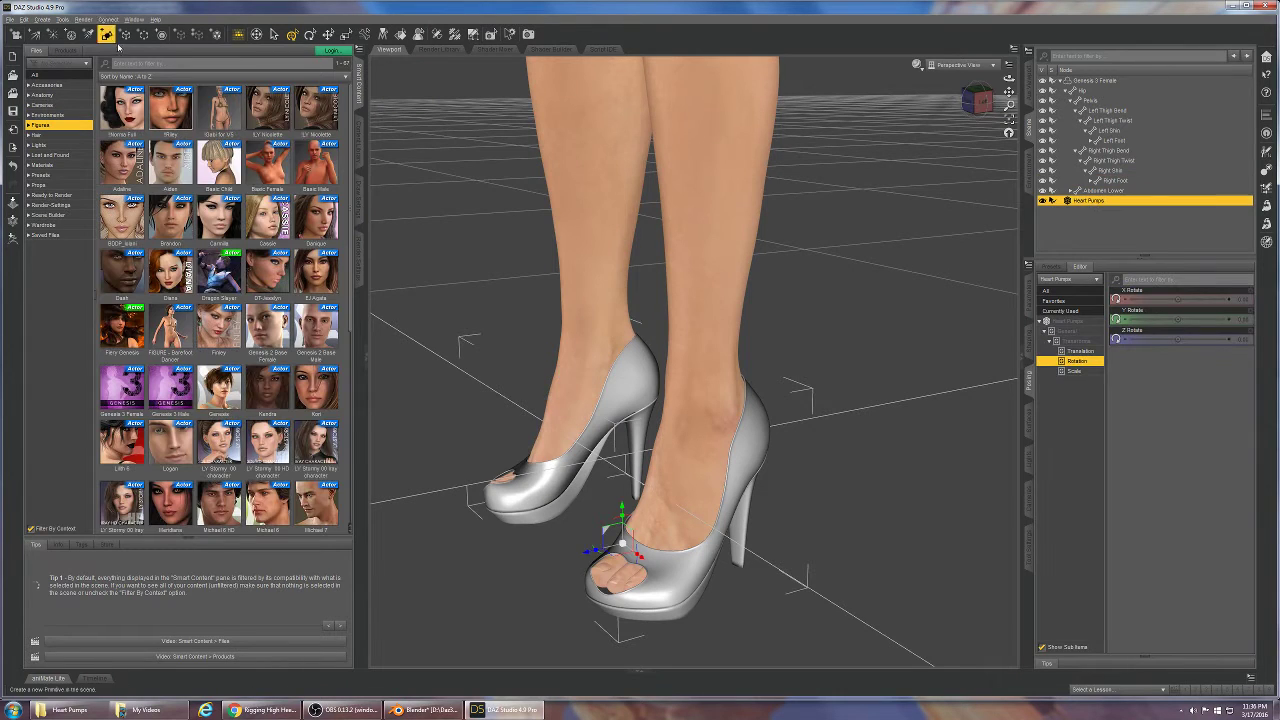
pyautogui.click(24, 20)
pyautogui.moveTo(52, 98)
pyautogui.moveTo(146, 170)
pyautogui.click(296, 172)
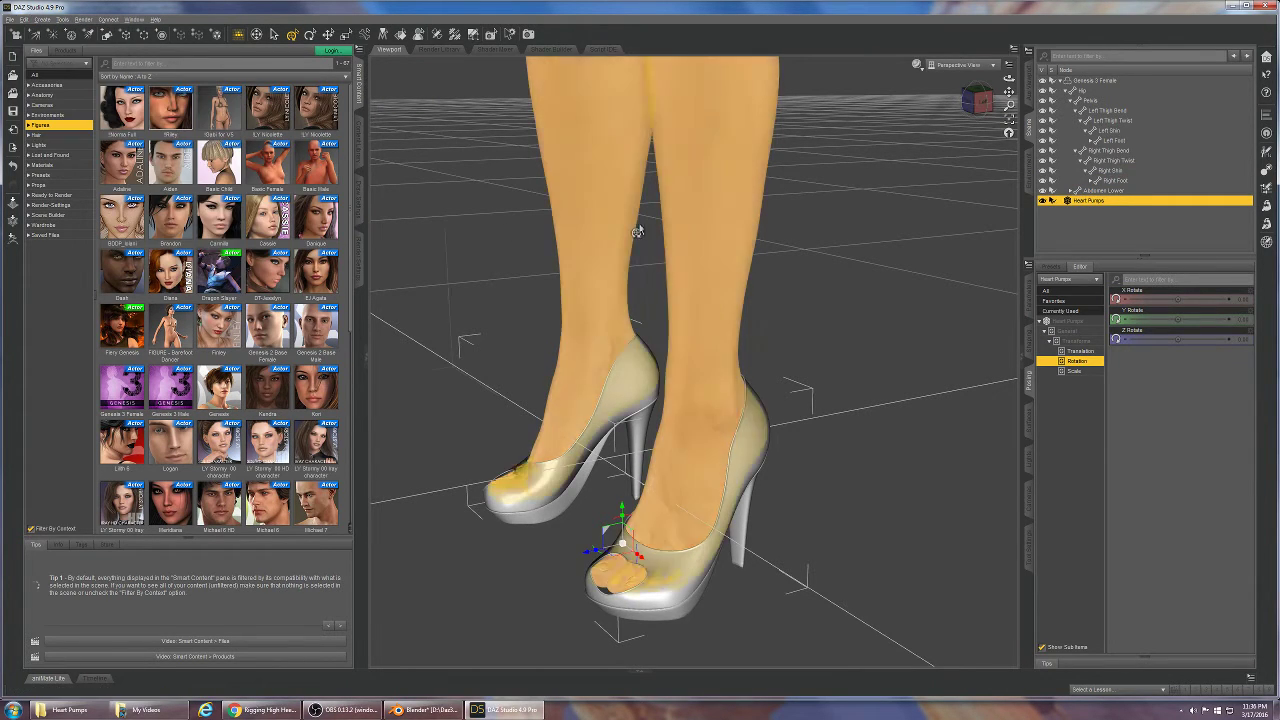
pyautogui.moveTo(1008, 78); pyautogui.dragTo(900, 82)
pyautogui.scroll(3, 754, 349)
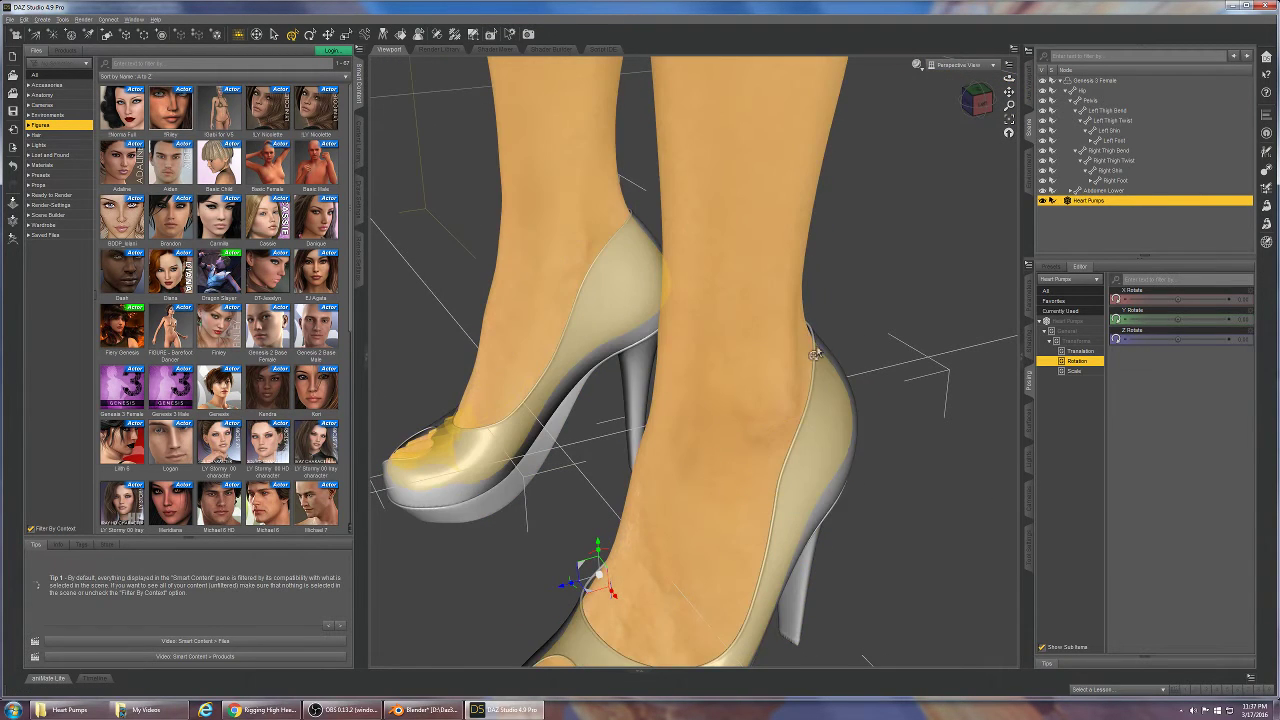
pyautogui.keyDown('alt'); pyautogui.moveTo(791, 366); pyautogui.dragTo(720, 406); pyautogui.keyUp('alt')
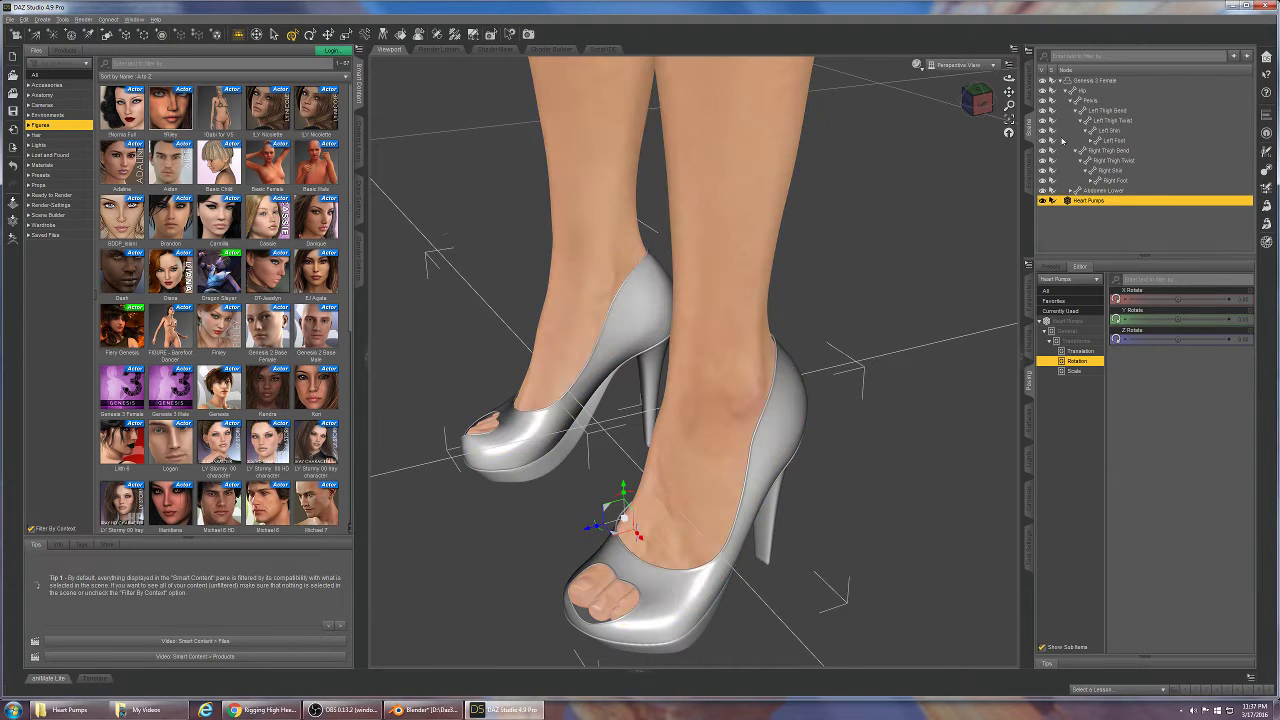
pyautogui.moveTo(1009, 78); pyautogui.dragTo(876, 128)
pyautogui.moveTo(1009, 91)
pyautogui.mouseDown()
pyautogui.moveTo(1008, 50)
pyautogui.moveTo(1008, 91)
pyautogui.moveTo(1024, 89)
pyautogui.mouseUp()
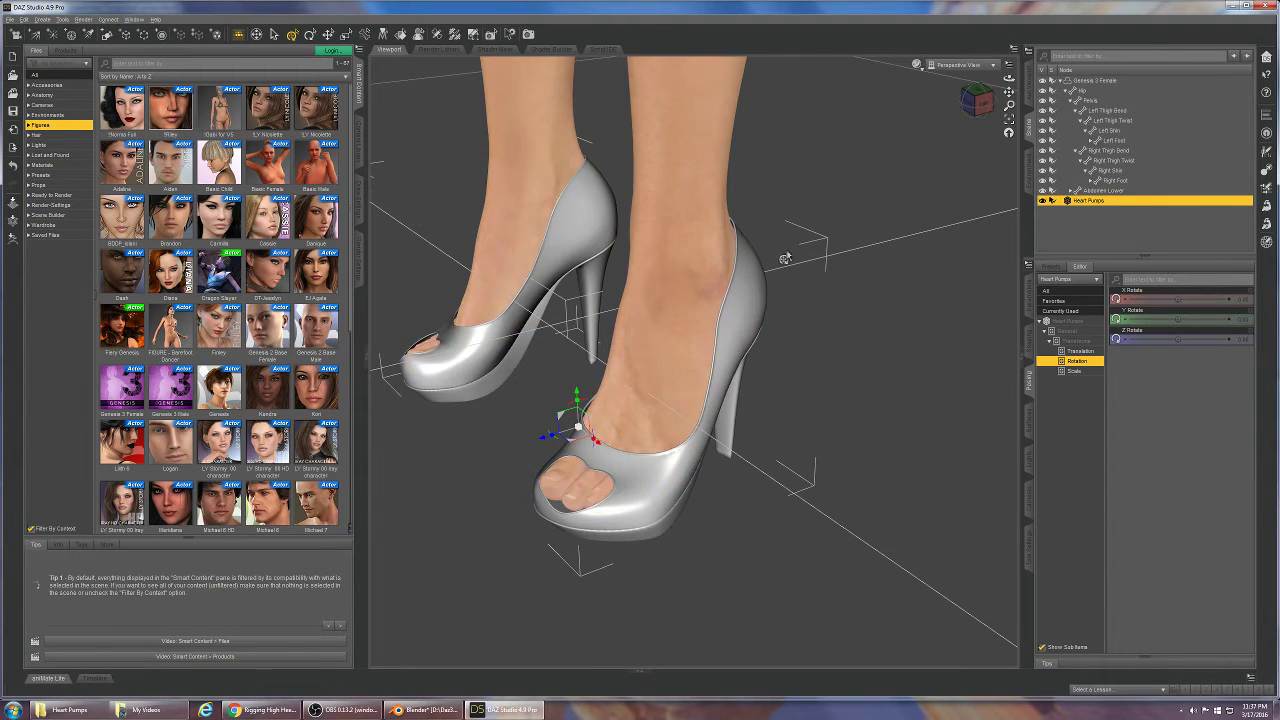
# Step: Select Genesis 3 Female and review its currently used pose values and parameters
pyautogui.click(1092, 80)
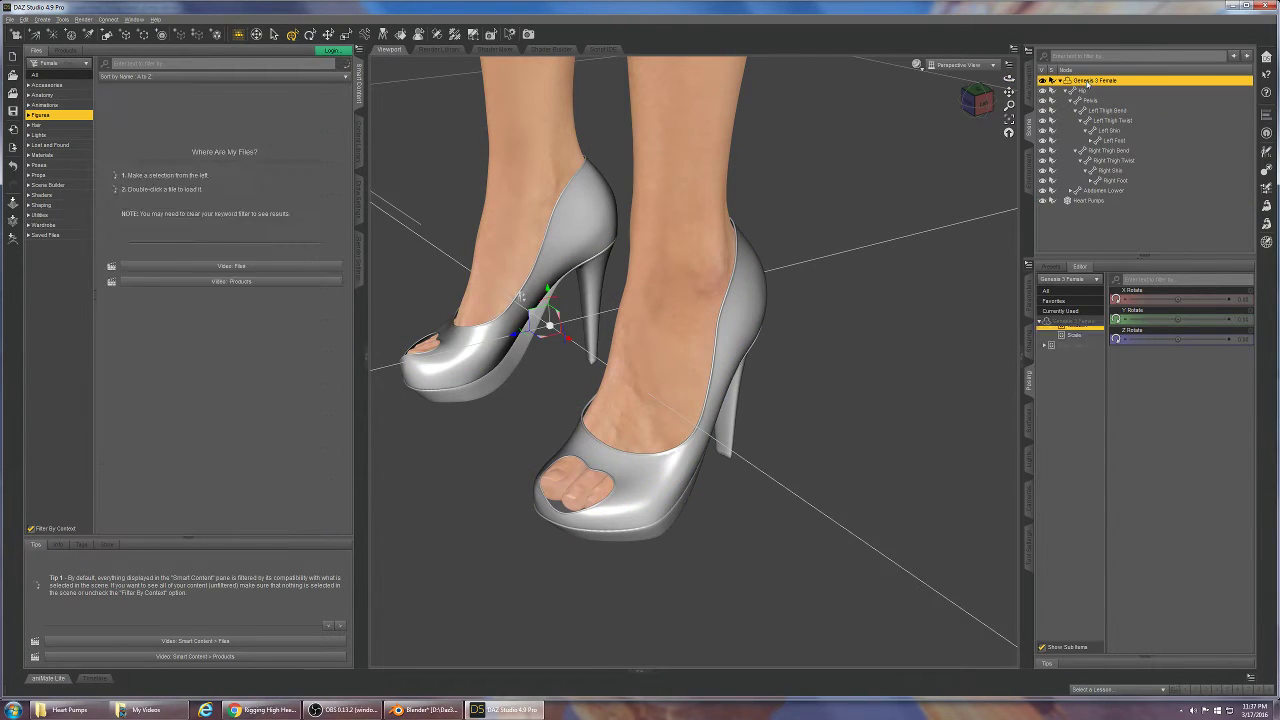
pyautogui.click(1073, 311)
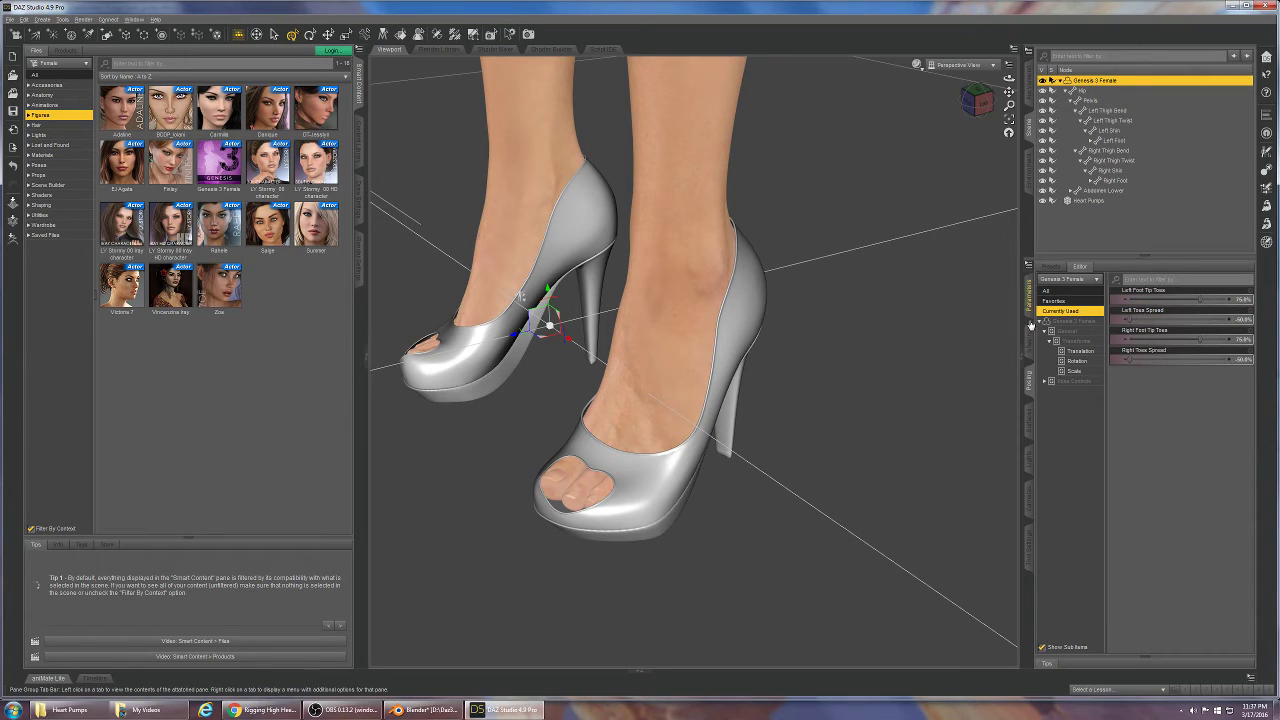
pyautogui.click(1028, 300)
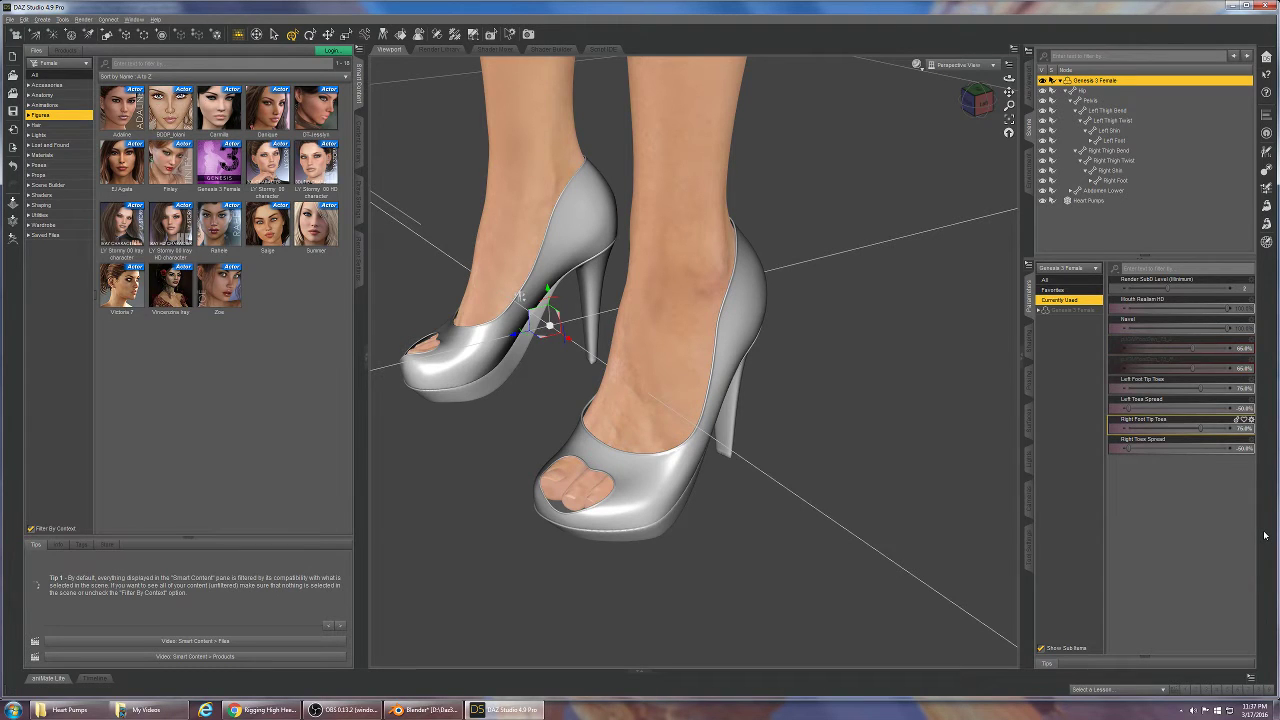
# Step: Show the Genesis 3 Female bones with the Joint Editor and look through its joint editing commands
pyautogui.click(437, 34)
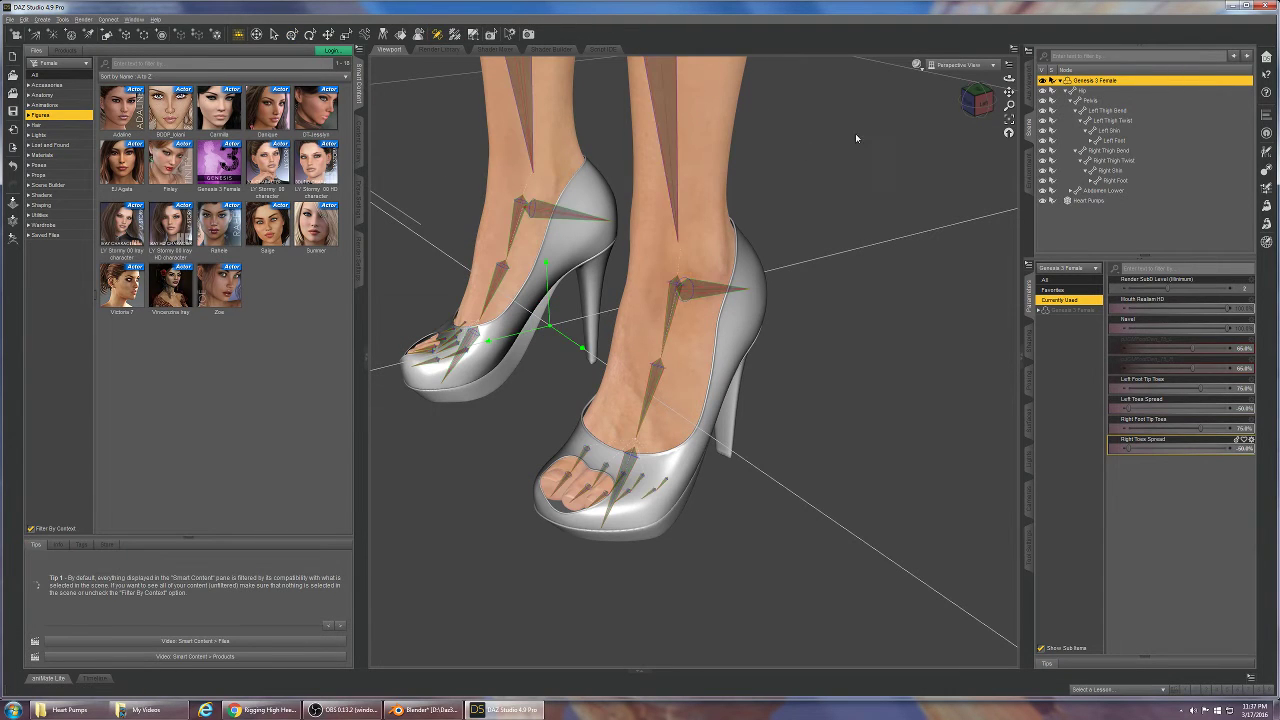
pyautogui.rightClick(675, 143)
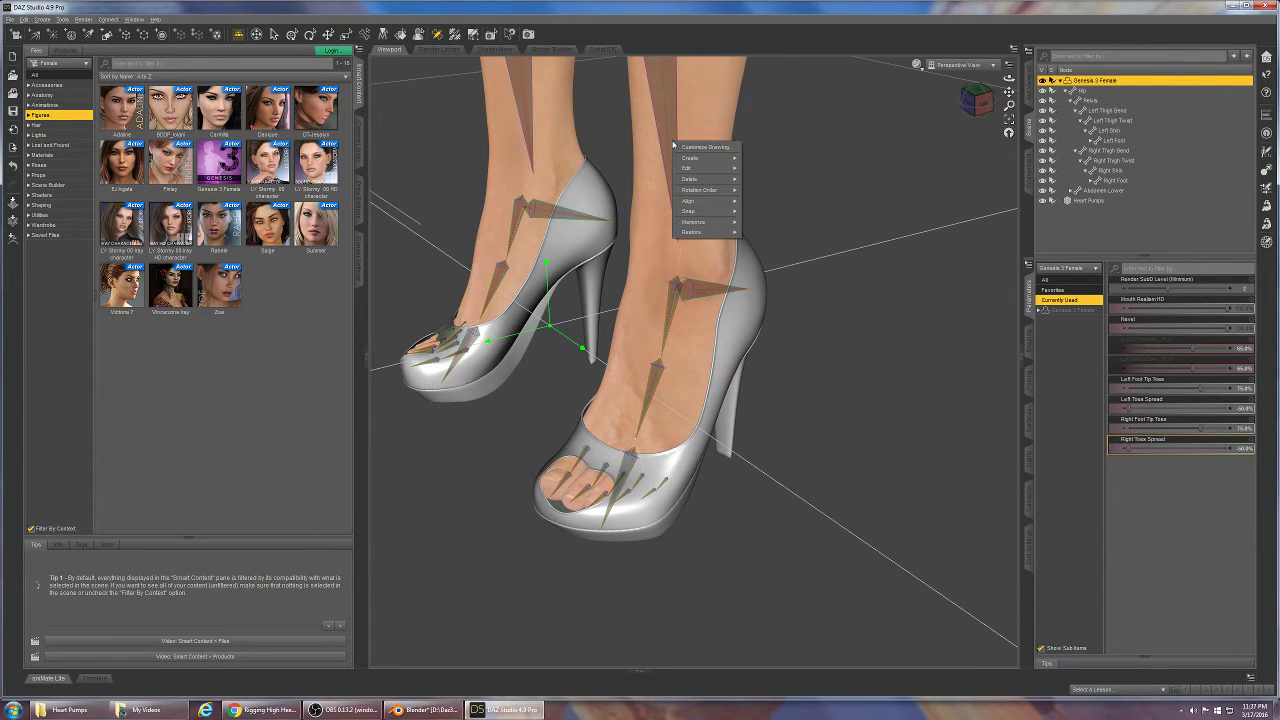
pyautogui.moveTo(710, 180)
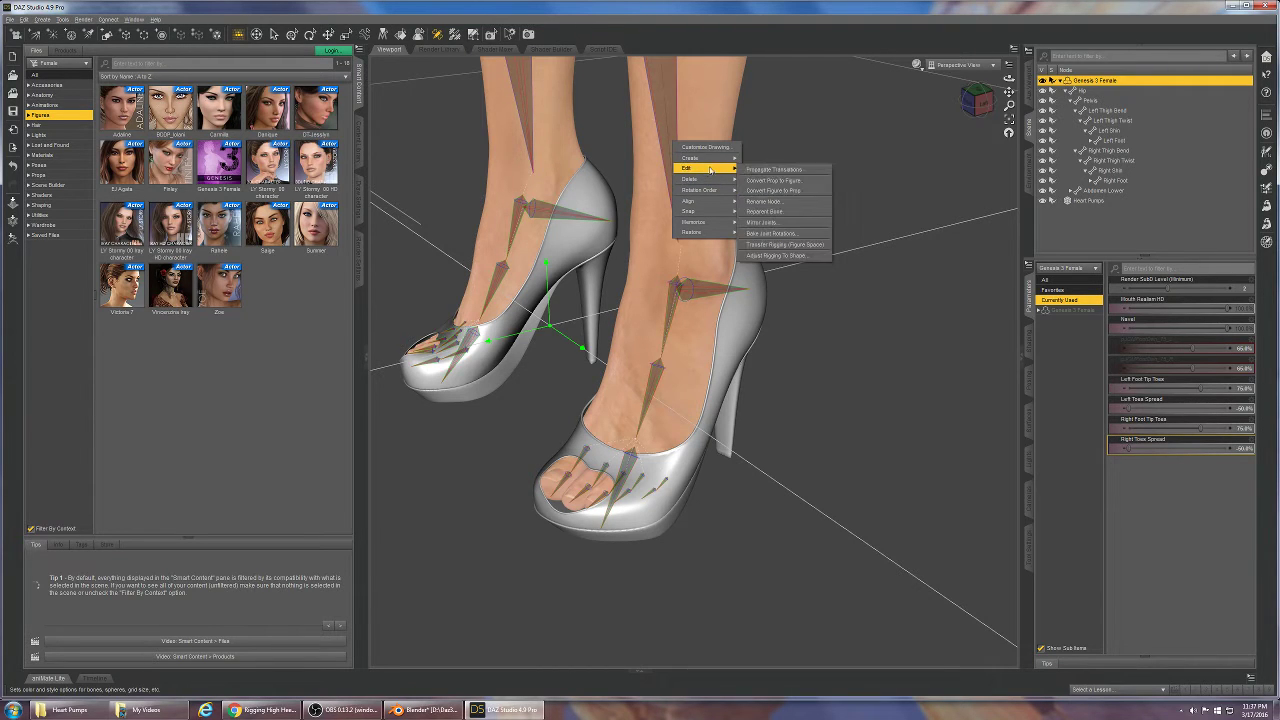
pyautogui.click(785, 225)
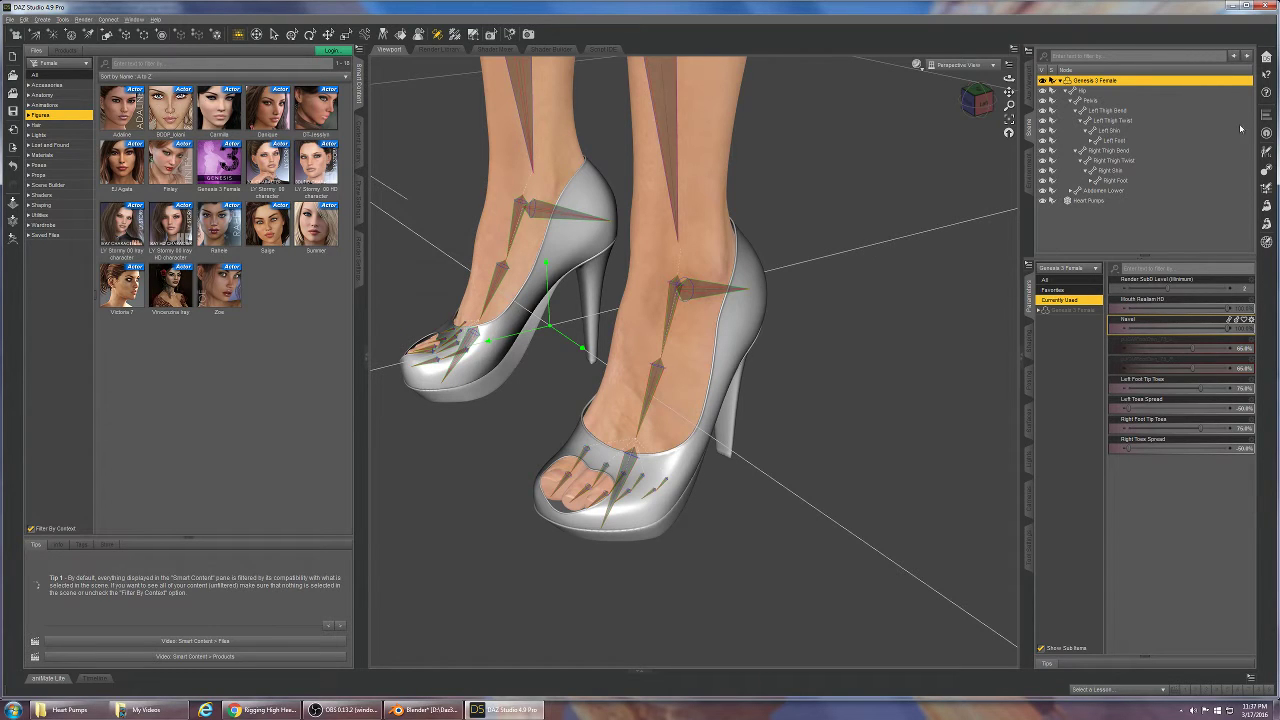
# Step: Transfer the rigging from Genesis 3 Female in its Current shape to Heart Pumps in Default shape with the Transfer Utility
pyautogui.click(1266, 170)
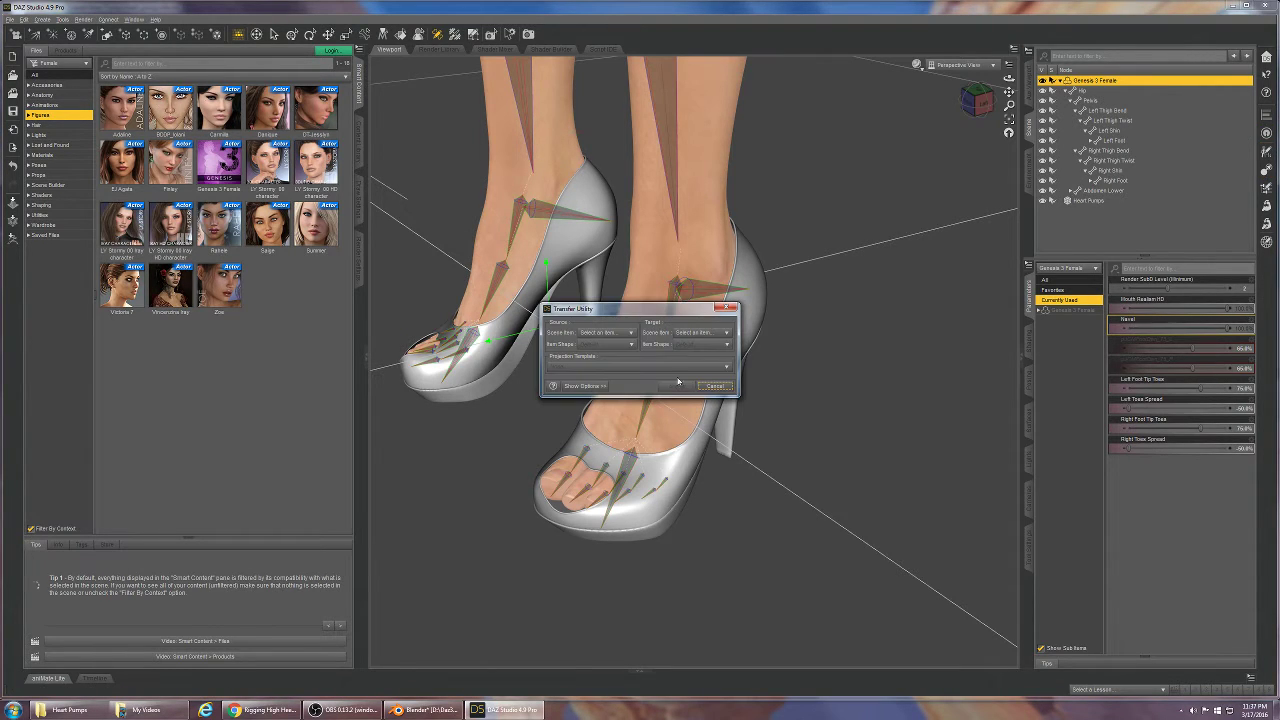
pyautogui.click(627, 333)
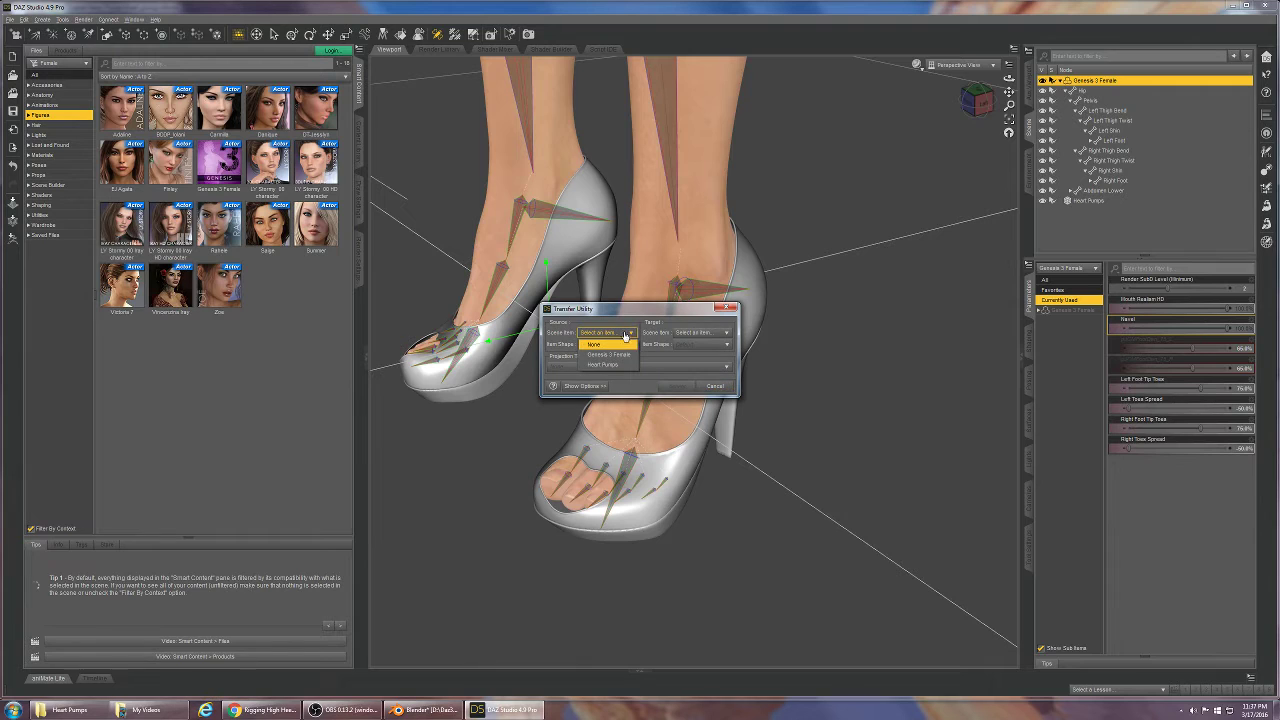
pyautogui.click(610, 354)
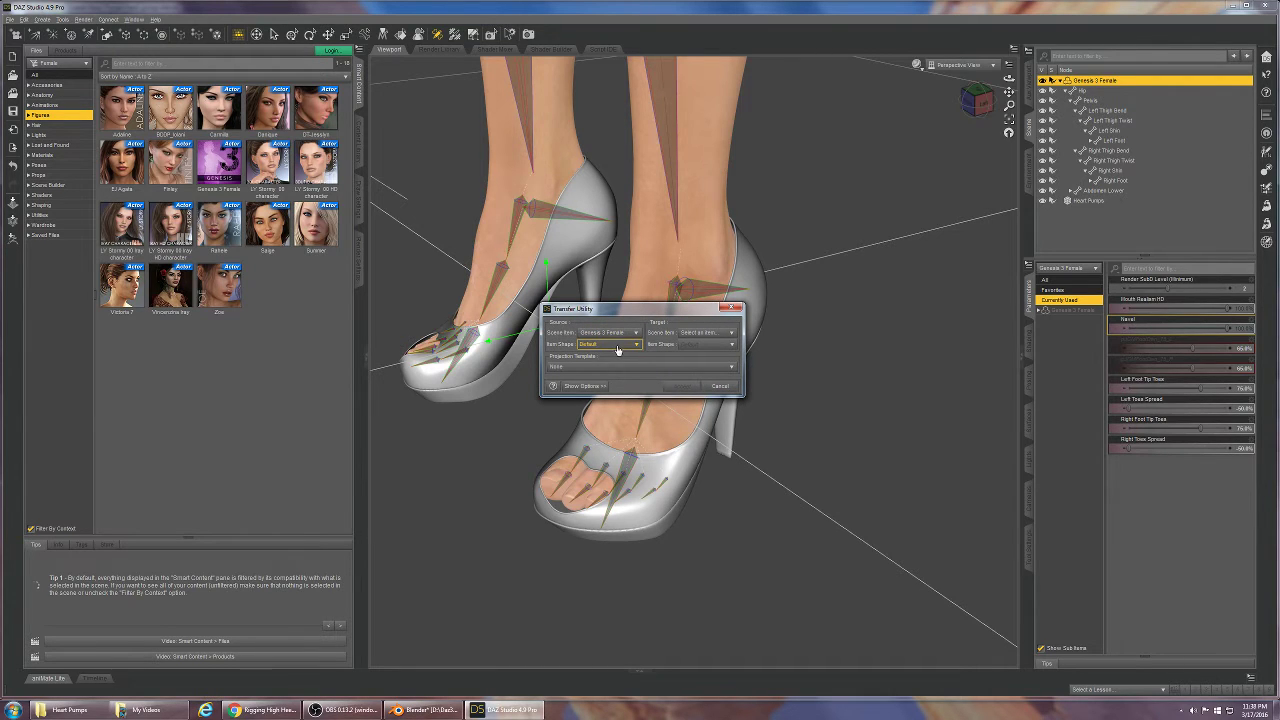
pyautogui.click(618, 347)
pyautogui.click(619, 357)
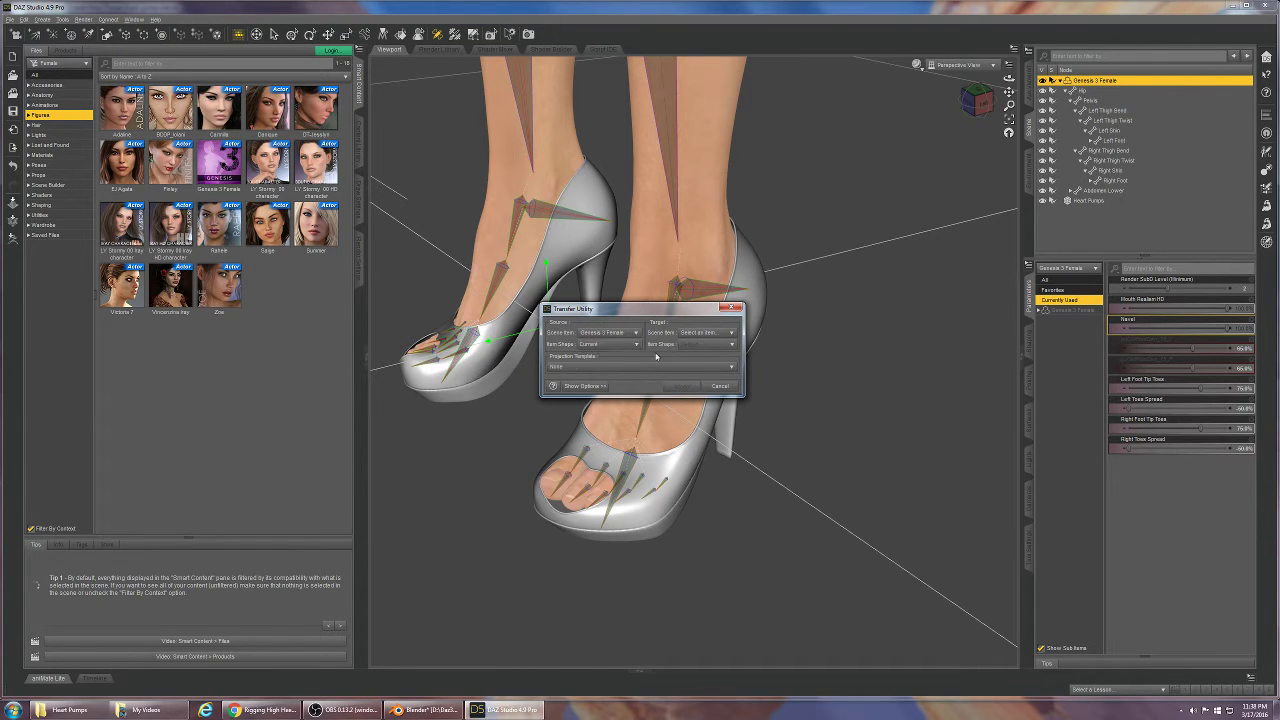
pyautogui.click(706, 333)
pyautogui.click(709, 364)
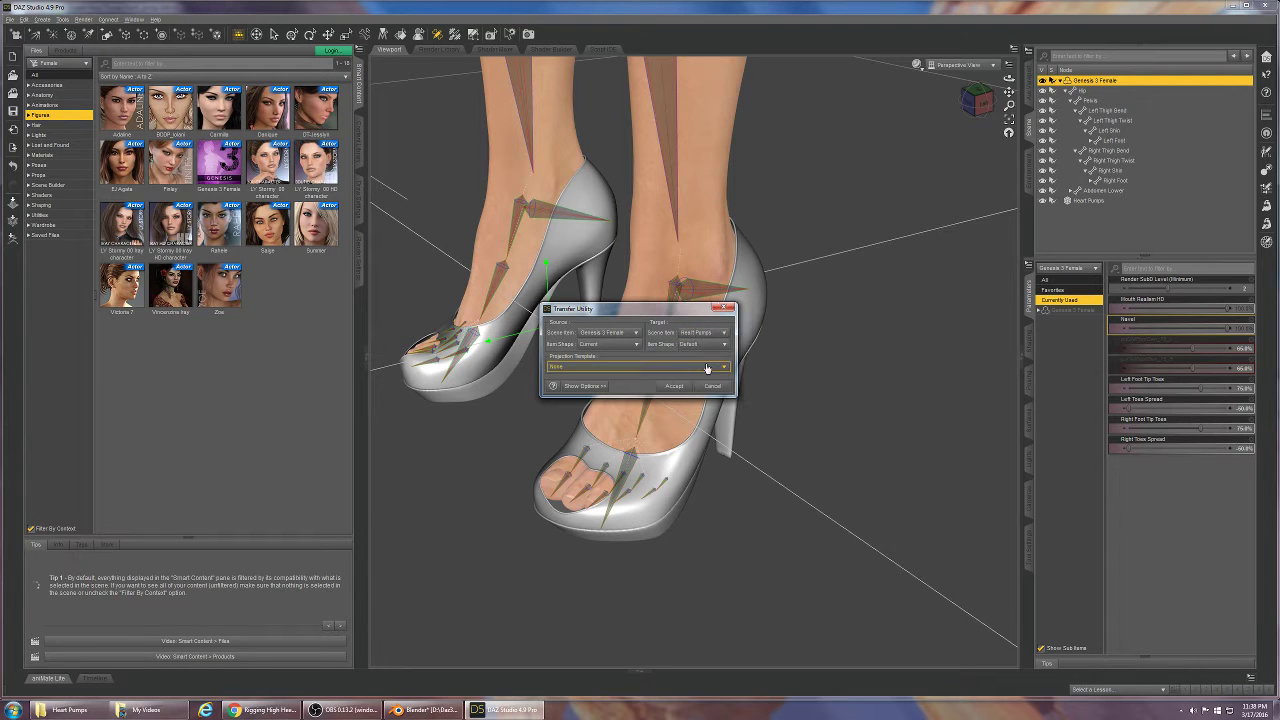
pyautogui.click(675, 386)
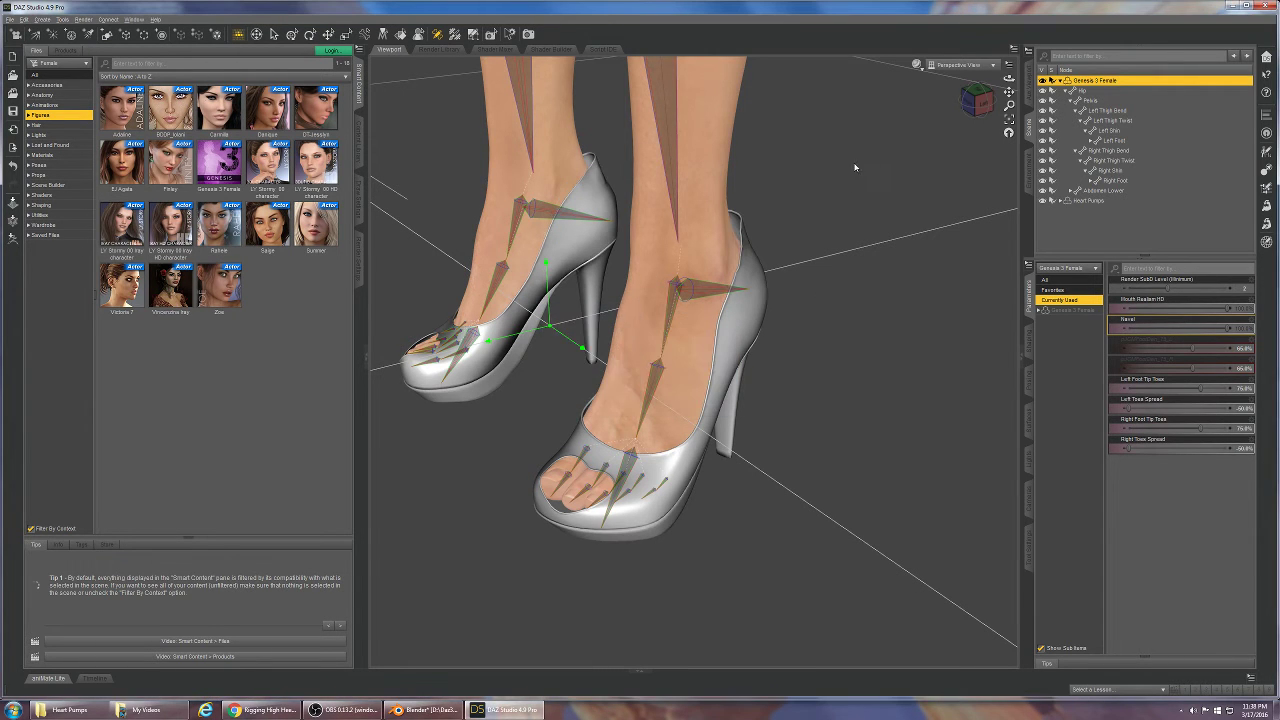
# Step: Set the Resolution Level of Heart Pumps to High Resolution
pyautogui.moveTo(1008, 92); pyautogui.dragTo(940, 100)
pyautogui.moveTo(1009, 78); pyautogui.dragTo(858, 80)
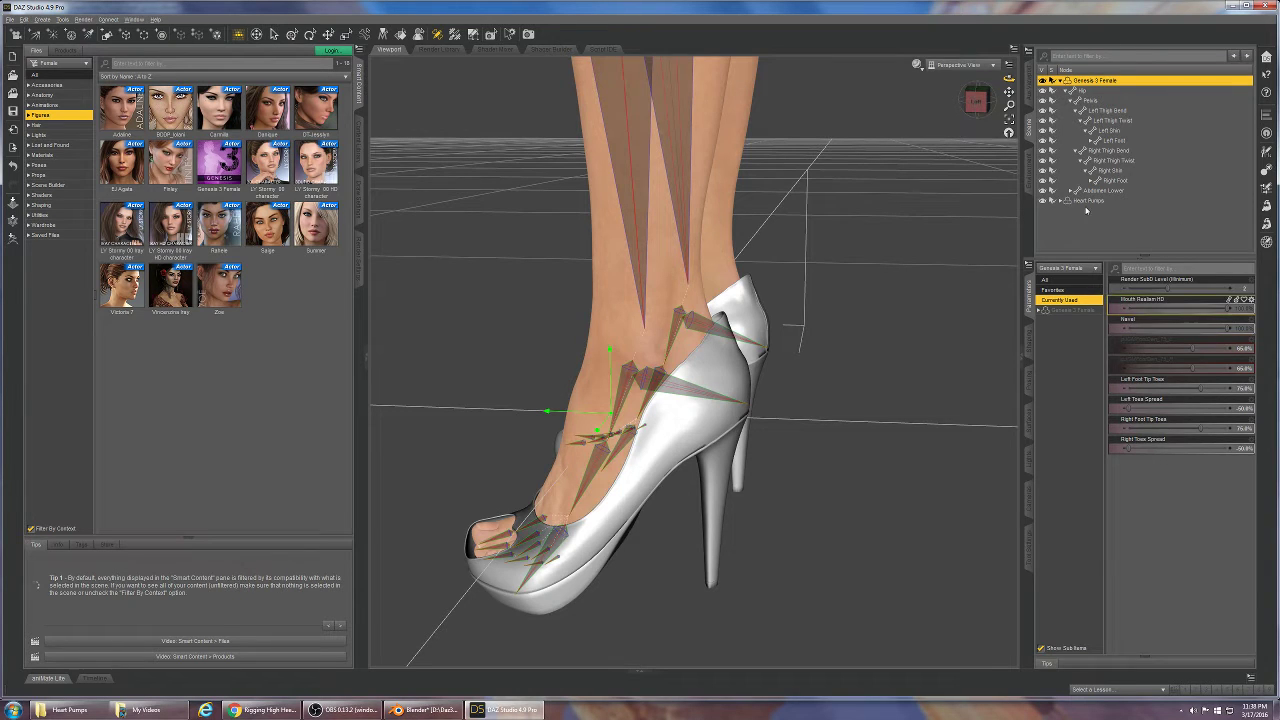
pyautogui.click(1088, 201)
pyautogui.click(1150, 311)
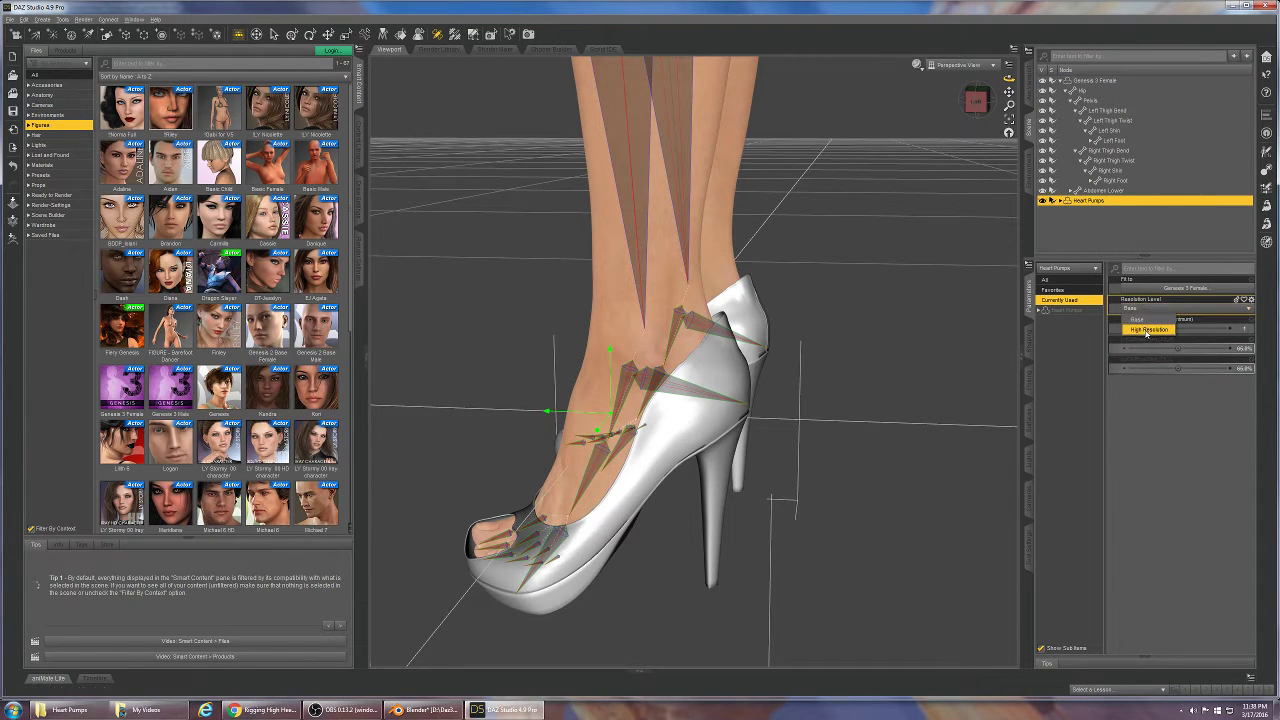
pyautogui.click(1148, 330)
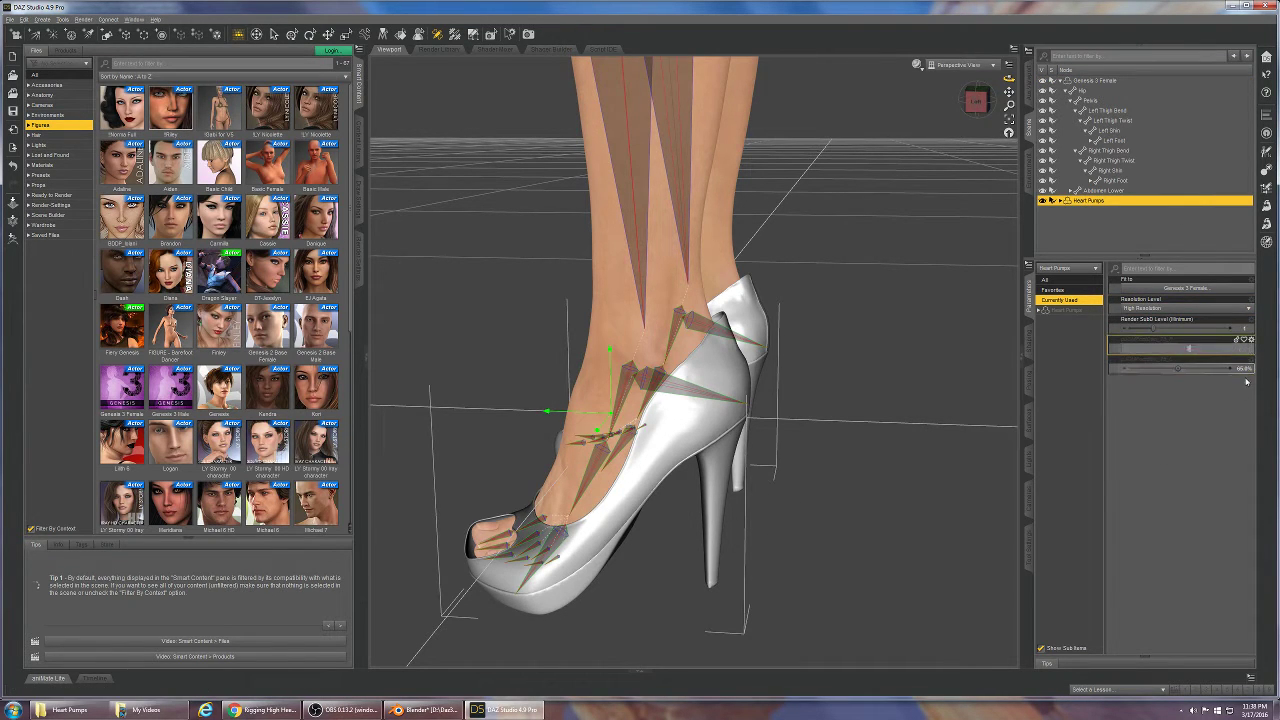
# Step: Zero the two active corrective foot morphs on Heart Pumps and check the shoe shape from the front
pyautogui.click(1241, 369)
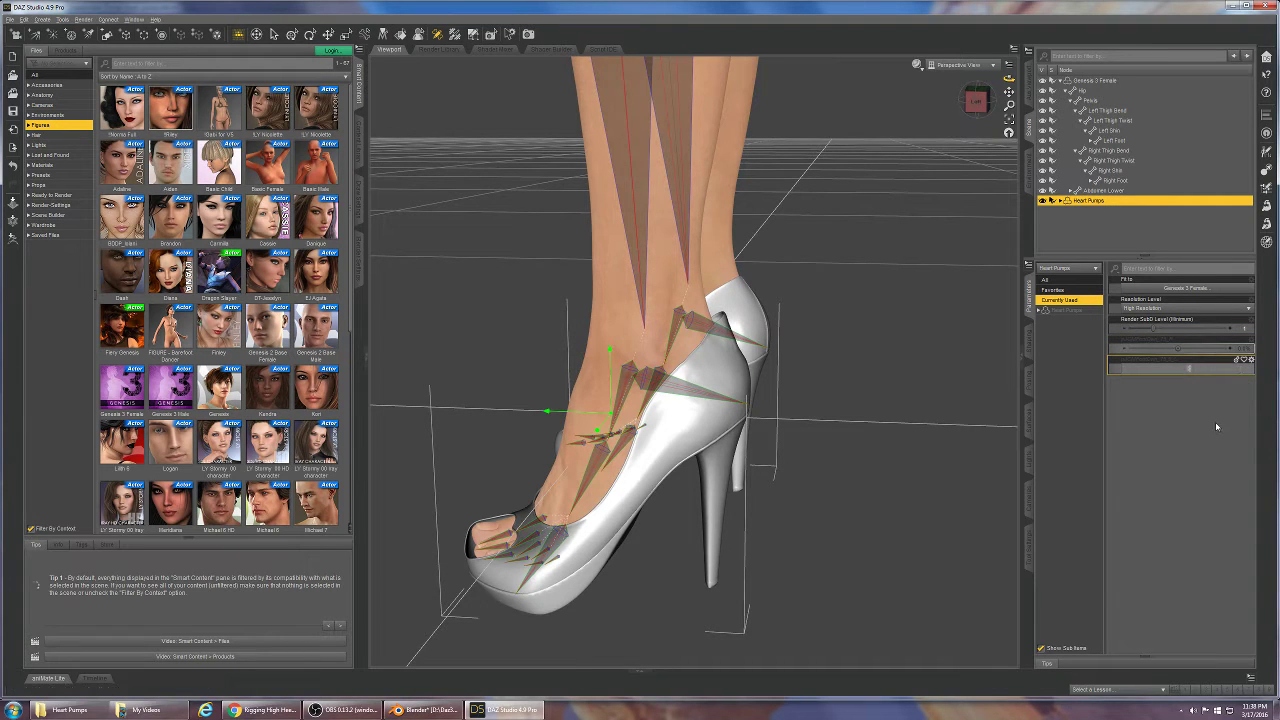
pyautogui.press('Return')
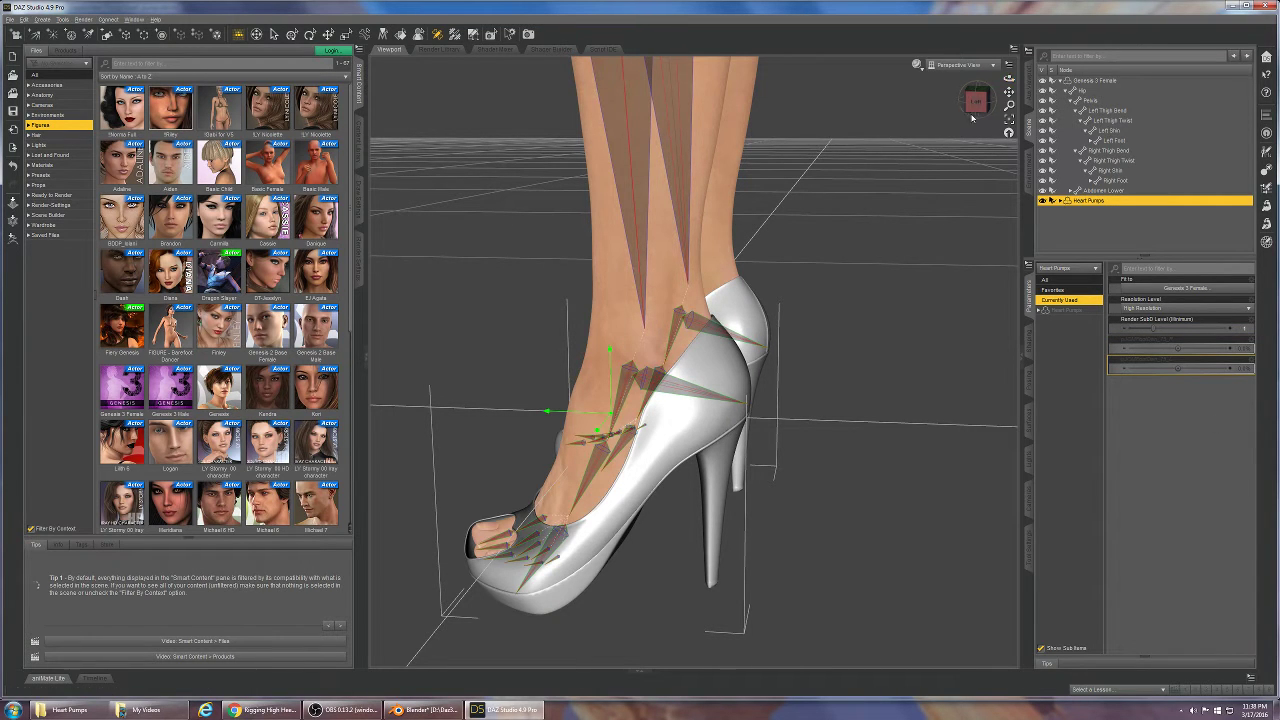
pyautogui.moveTo(1009, 78); pyautogui.dragTo(1110, 66)
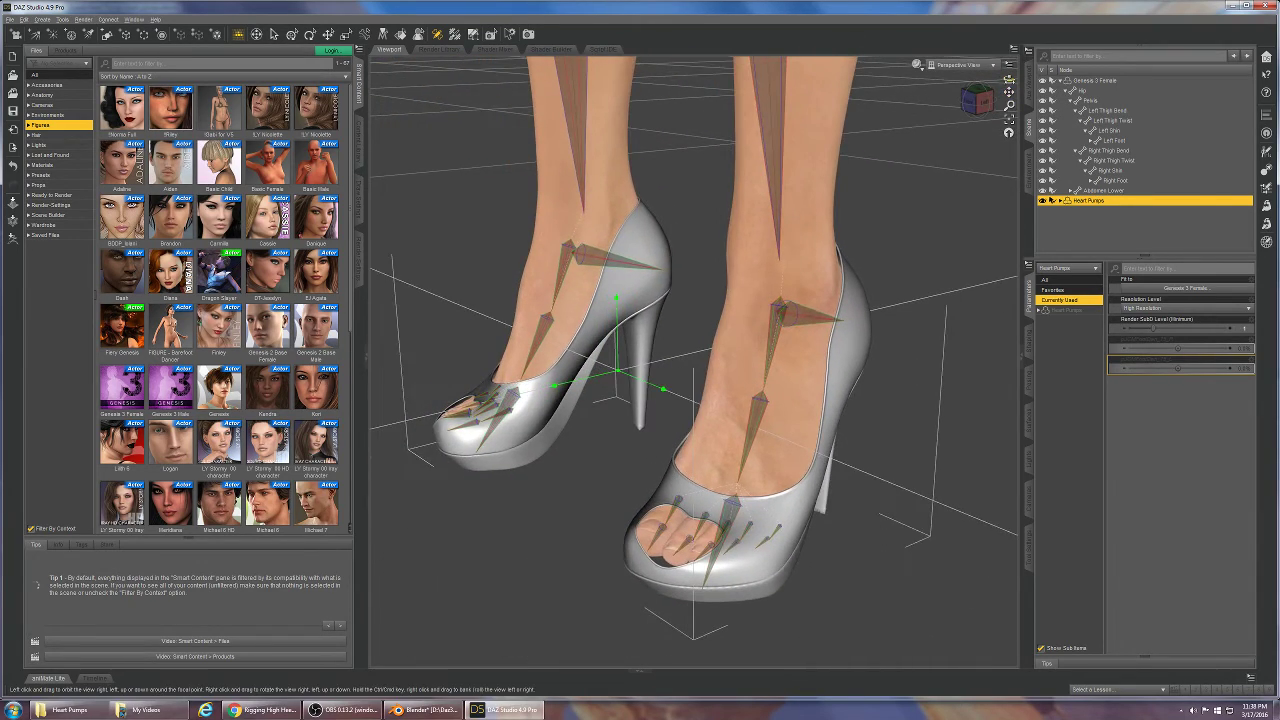
pyautogui.moveTo(1007, 88); pyautogui.dragTo(1008, 90)
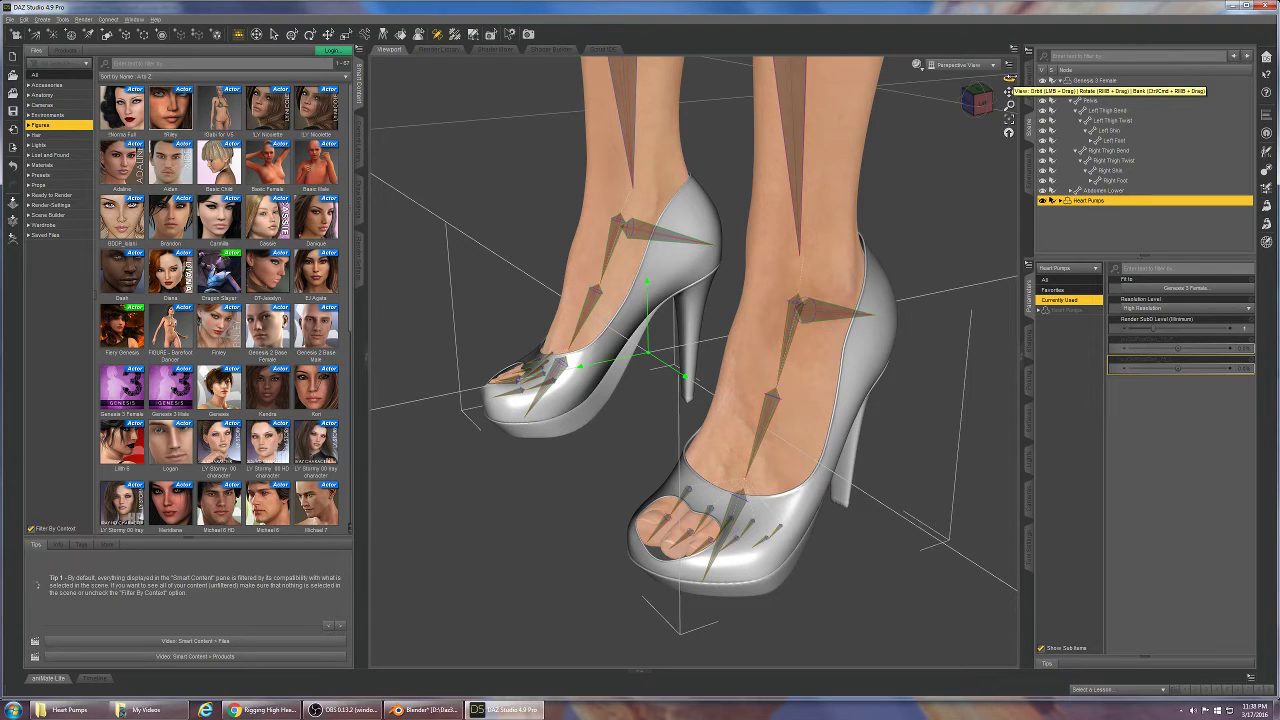
# Step: Set Foot Tip Toes and Toes Spread to 0 for both feet on Genesis 3 Female and view the shoes from the side
pyautogui.click(1100, 84)
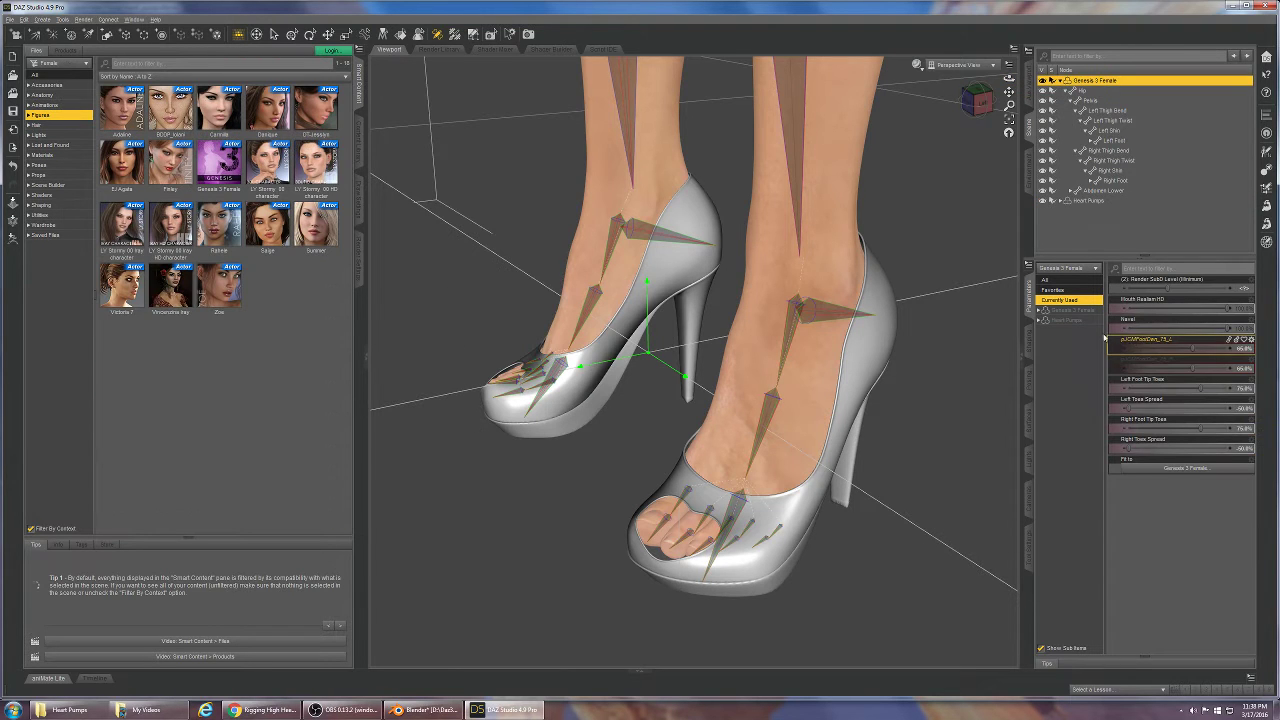
pyautogui.click(1242, 390)
pyautogui.write('0')
pyautogui.press('Return')
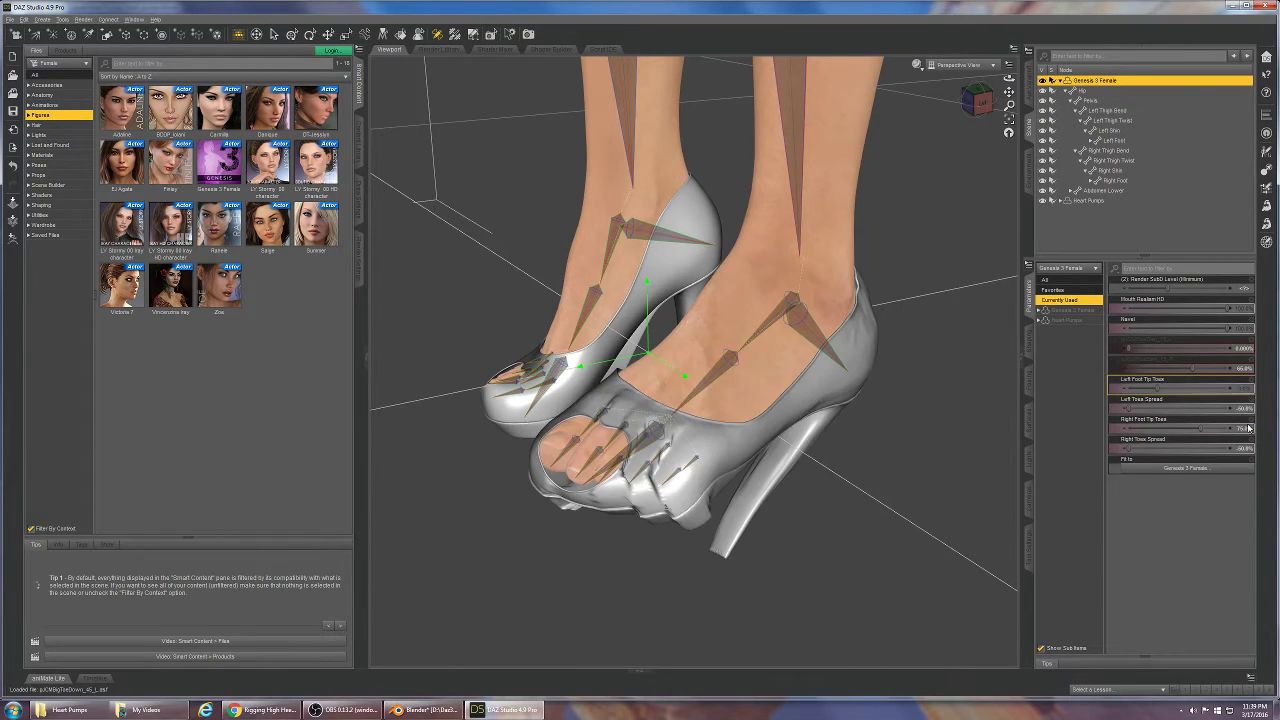
pyautogui.click(1245, 409)
pyautogui.write('0')
pyautogui.press('Return')
pyautogui.click(1245, 428)
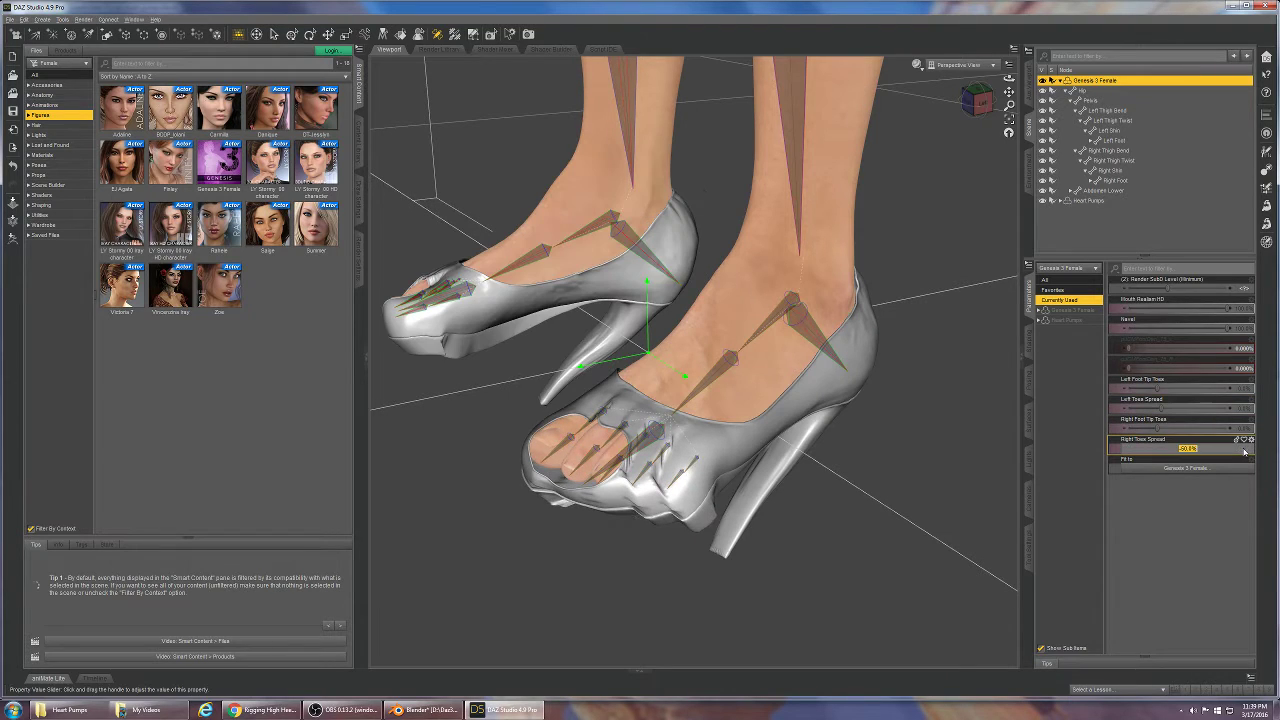
pyautogui.moveTo(1008, 80)
pyautogui.mouseDown()
pyautogui.moveTo(790, 89)
pyautogui.moveTo(999, 86)
pyautogui.mouseUp()
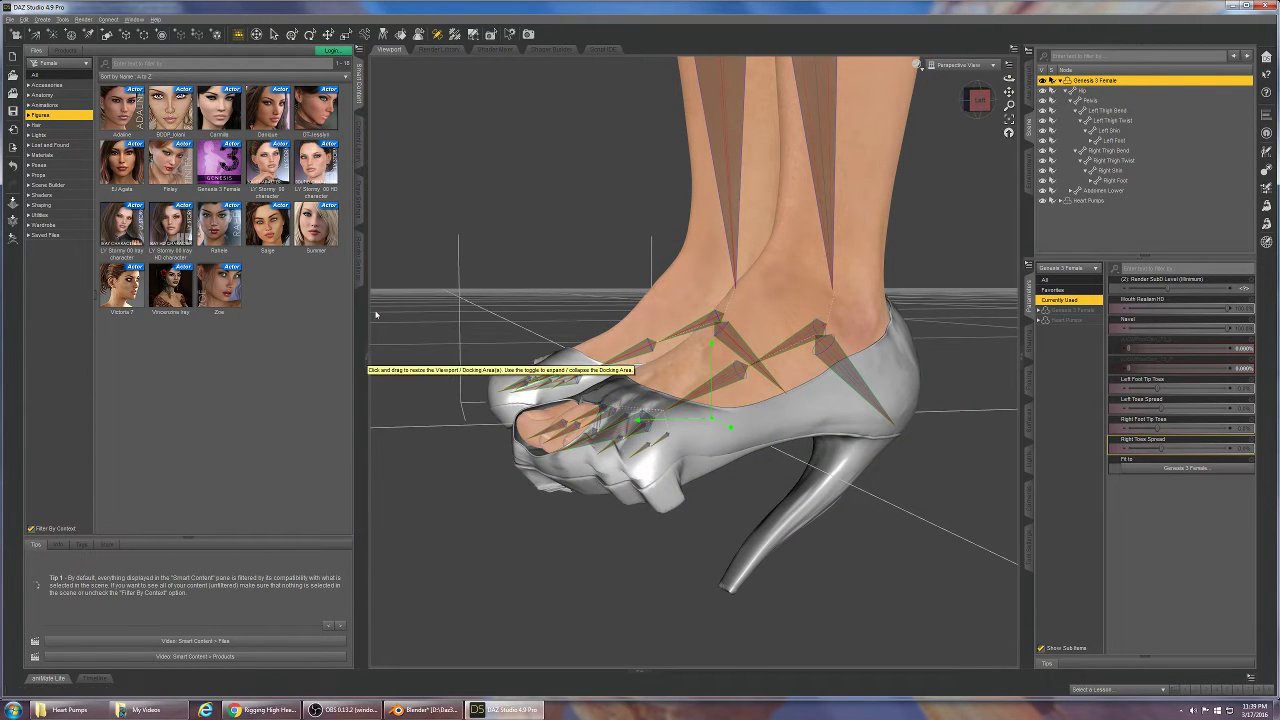
# Step: Widen the viewport and activate the Node Weight Map Brush on Heart Pumps with its tool settings shown
pyautogui.moveTo(368, 315); pyautogui.dragTo(266, 315)
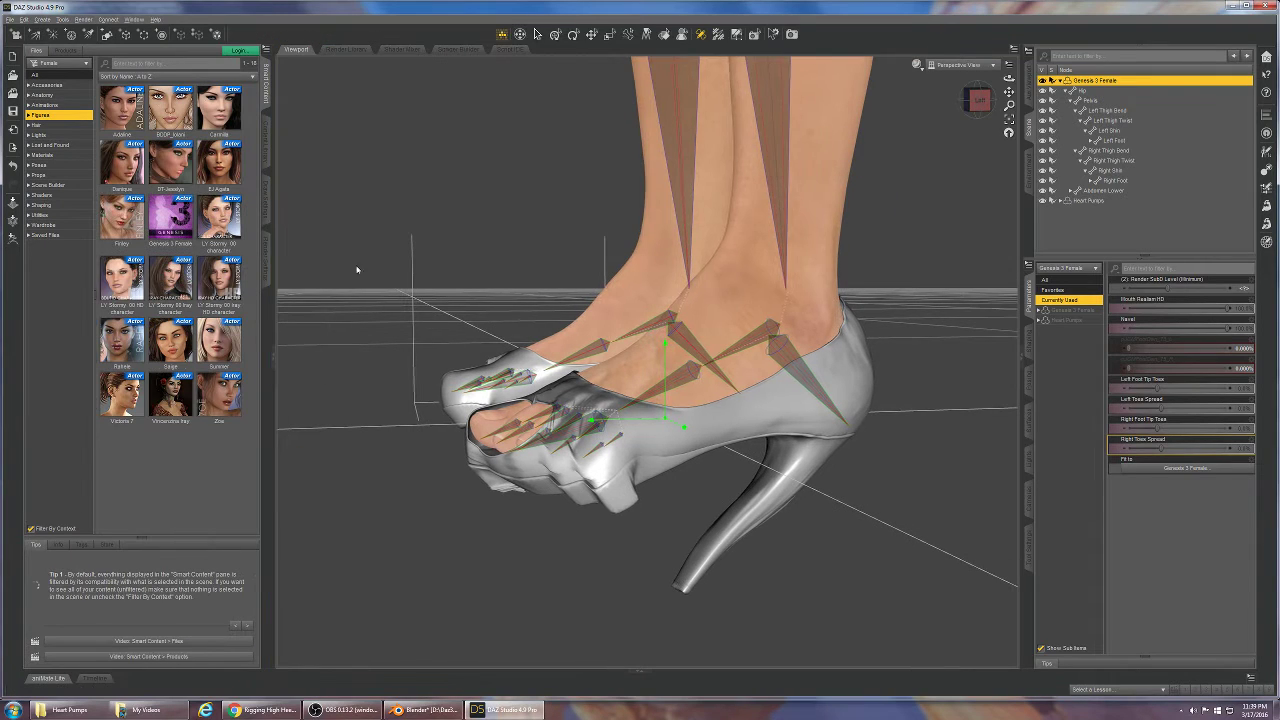
pyautogui.click(265, 143)
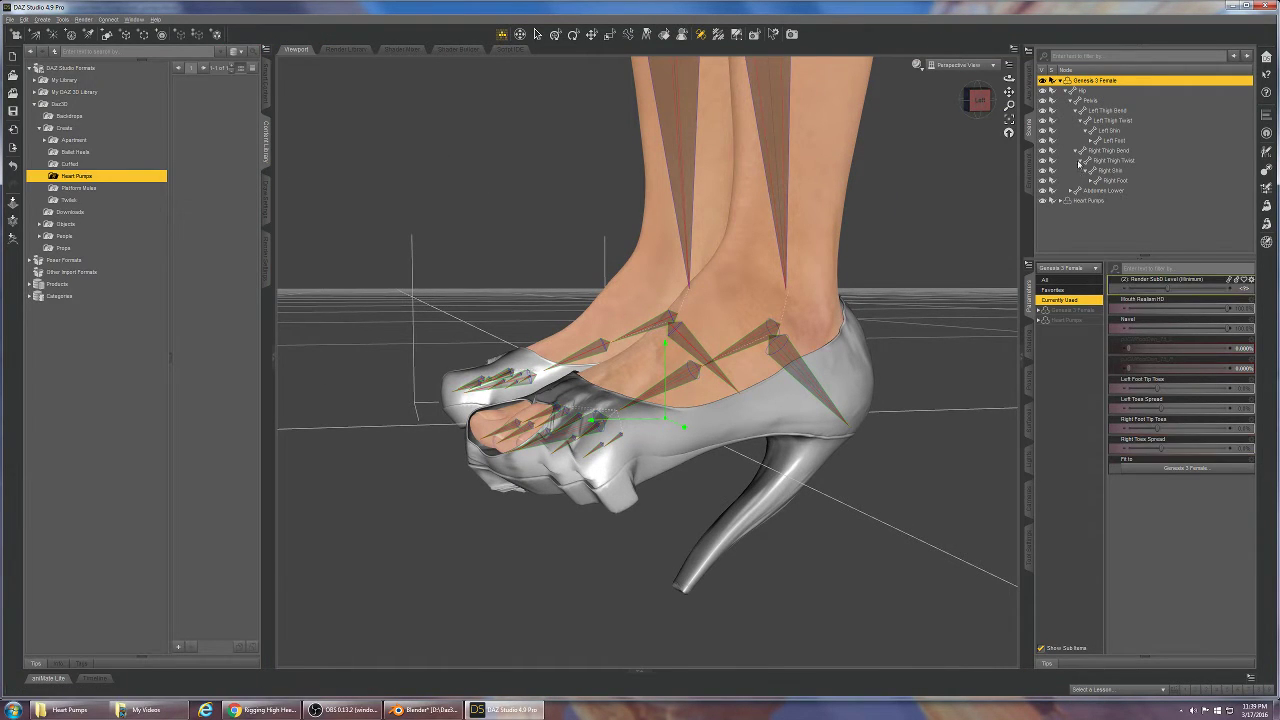
pyautogui.click(1085, 201)
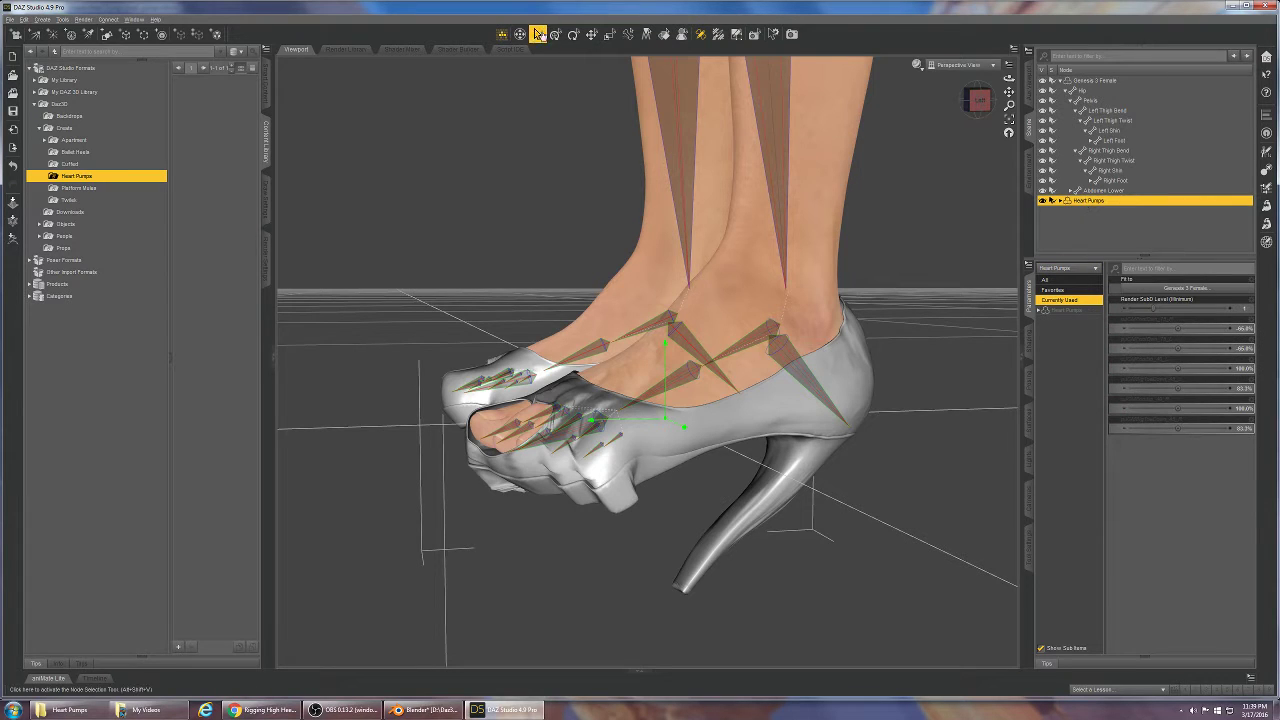
pyautogui.click(729, 36)
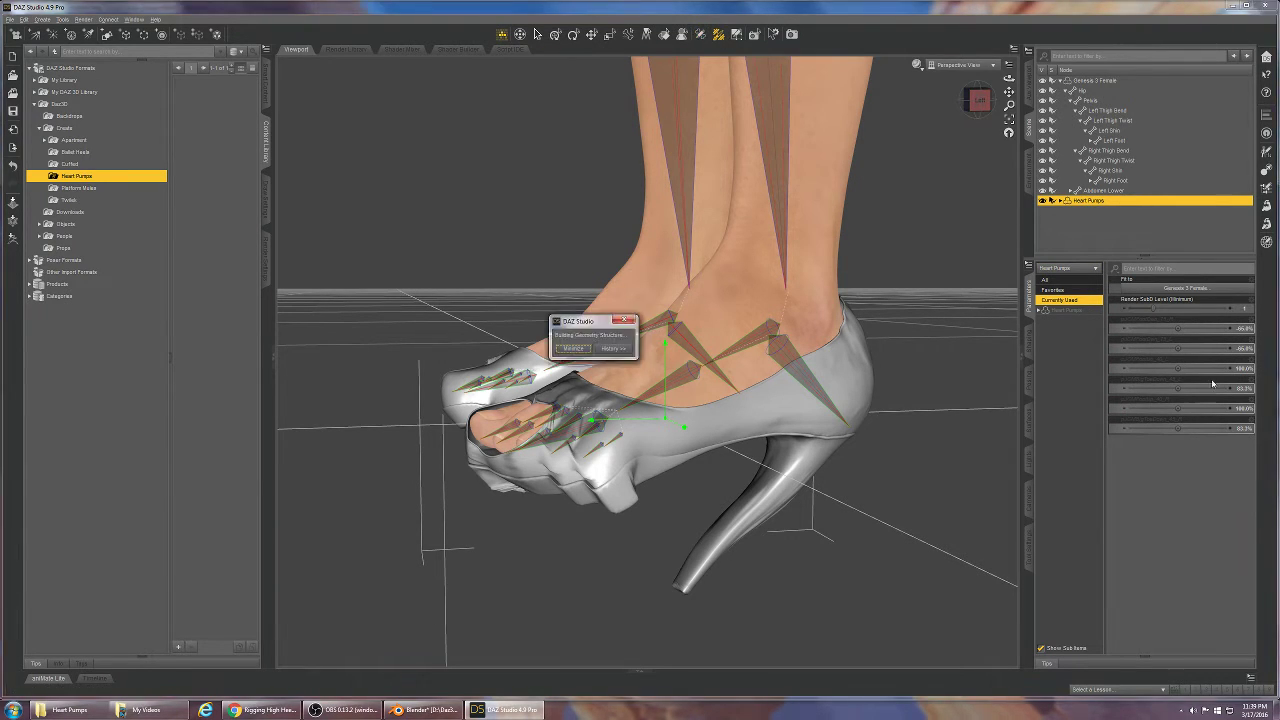
pyautogui.click(1028, 549)
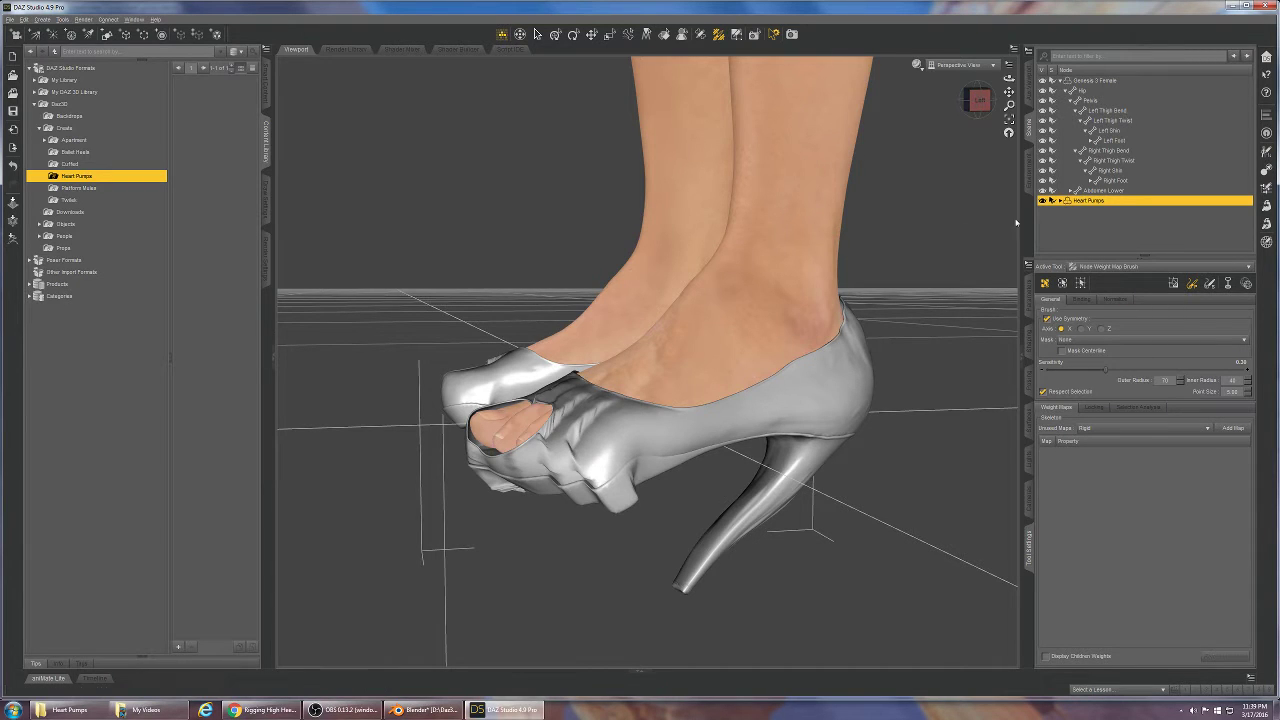
# Step: Collapse the Genesis 3 Female hierarchy and expand the Heart Pumps bones down to Left Shin
pyautogui.click(1066, 211)
pyautogui.click(1072, 222)
pyautogui.scroll(-1, 1126, 122)
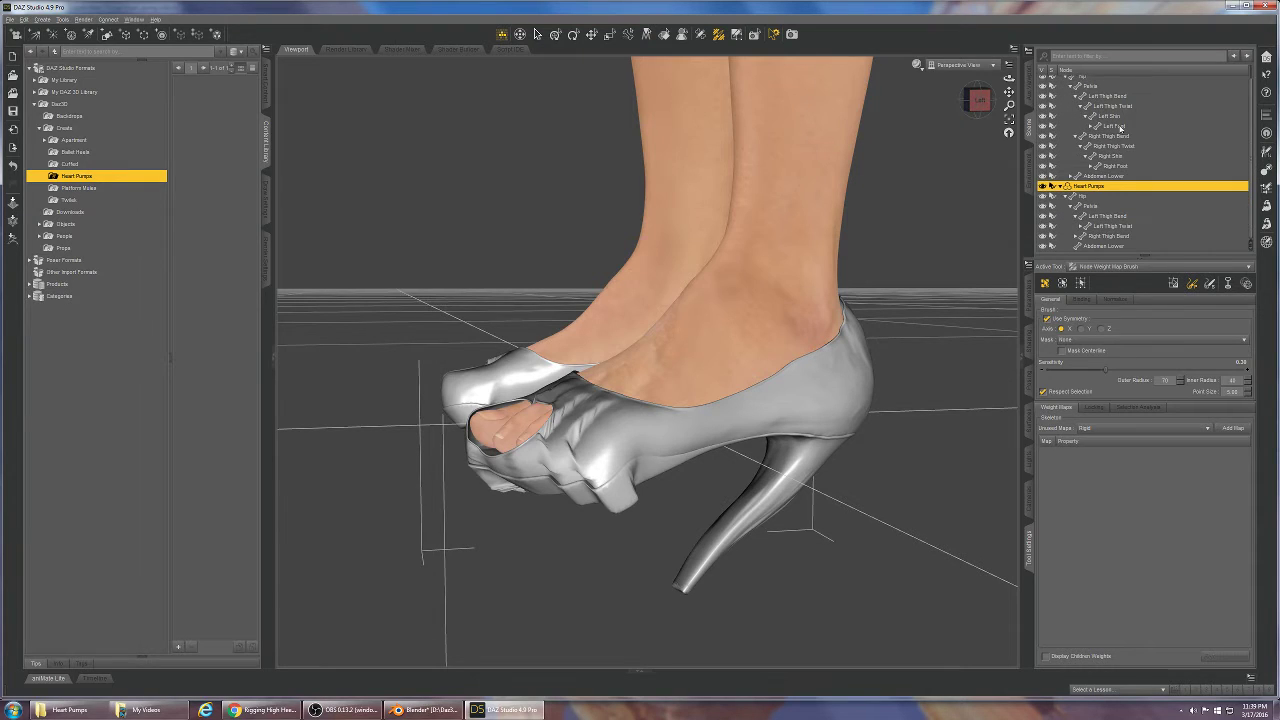
pyautogui.scroll(5, 1248, 113)
pyautogui.click(1061, 81)
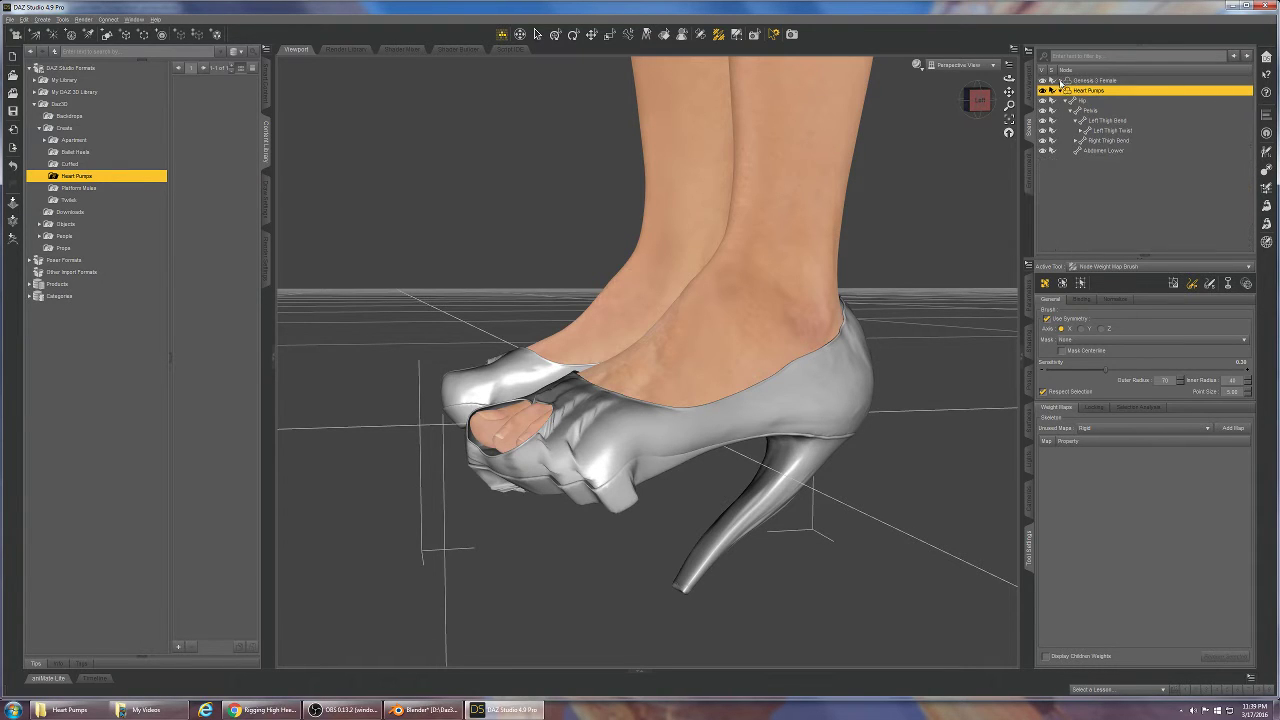
pyautogui.click(1080, 131)
# Step: Display the General Weights map of the Left Shin bone on Heart Pumps
pyautogui.click(1087, 111)
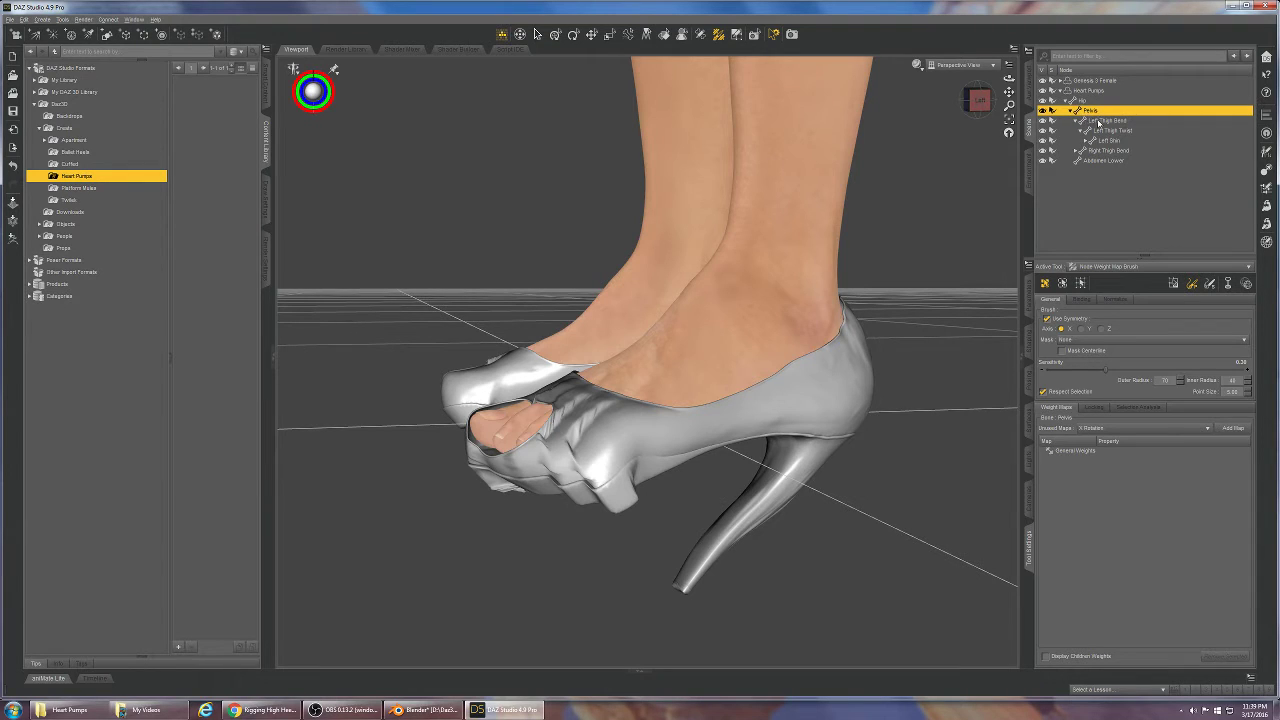
pyautogui.click(1099, 121)
pyautogui.click(1114, 132)
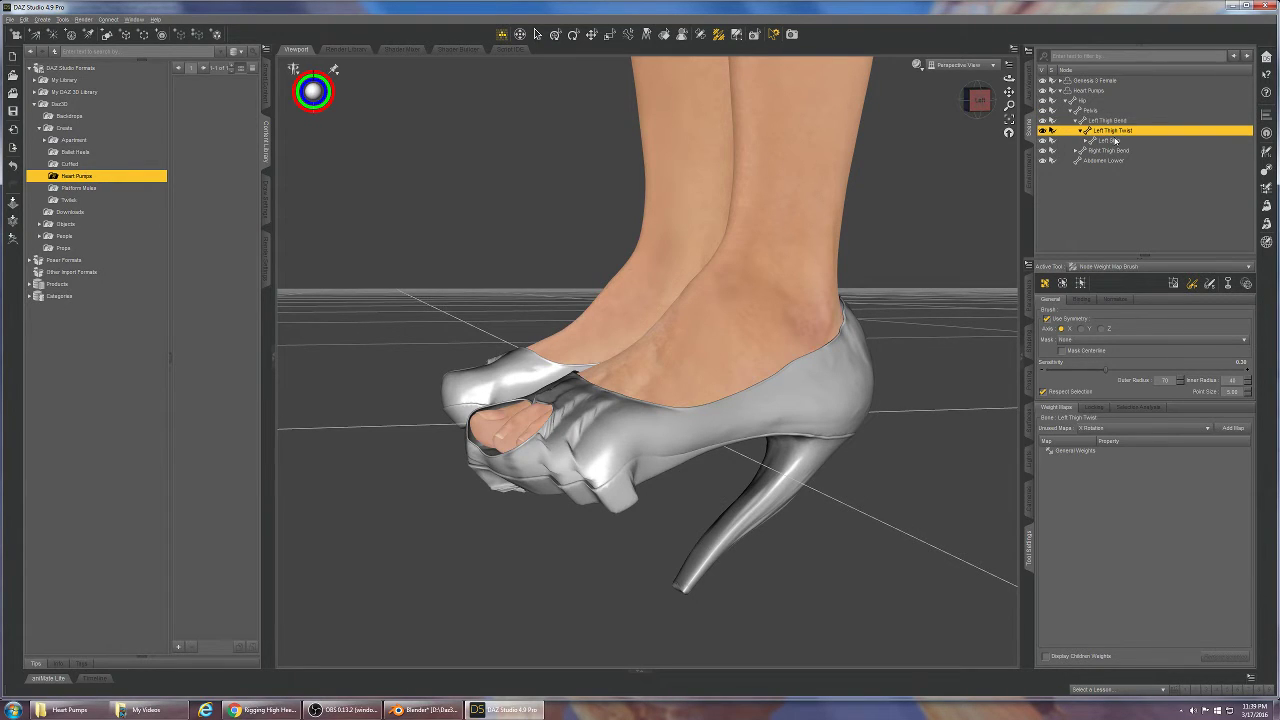
pyautogui.click(1103, 141)
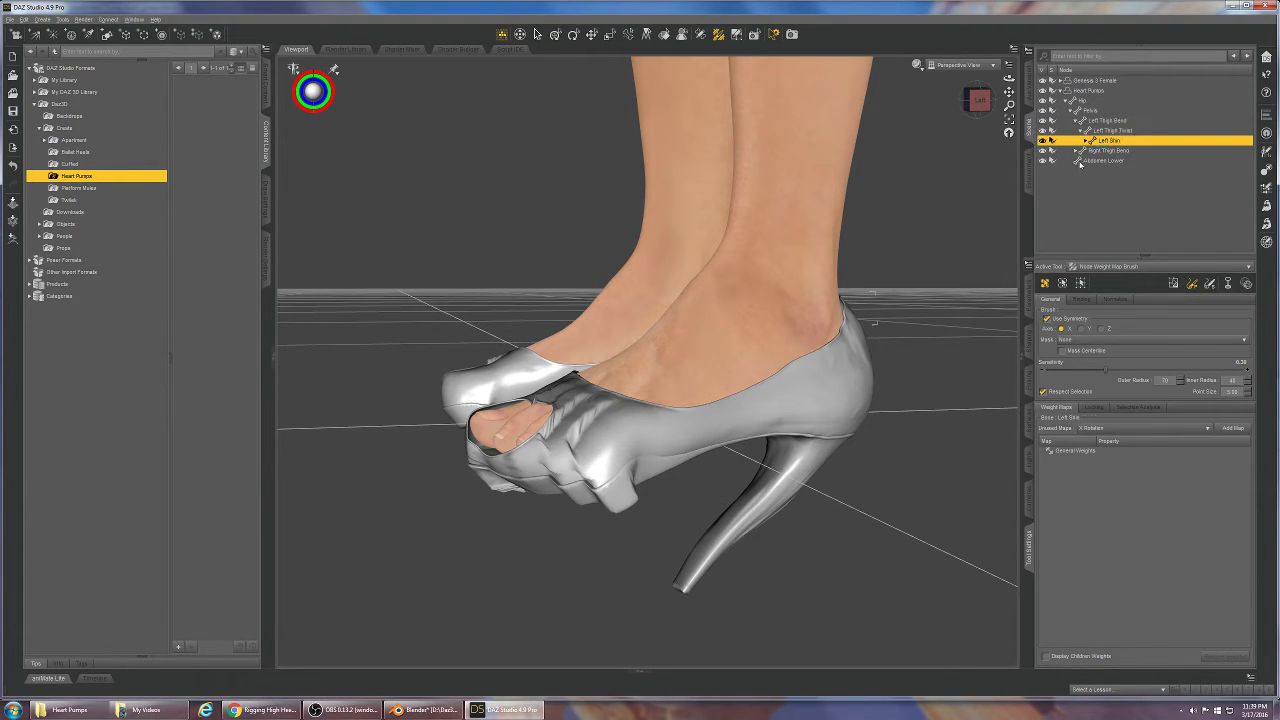
pyautogui.click(1088, 452)
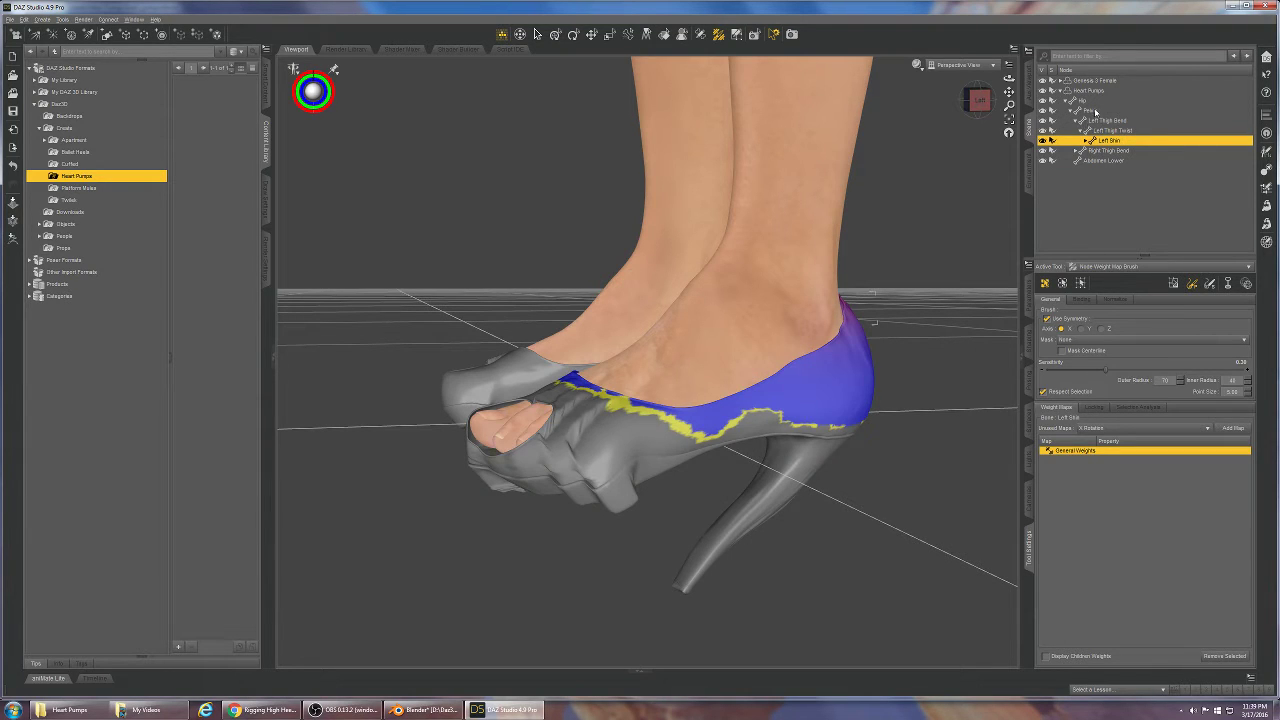
# Step: Inspect the General Weights of the Pelvis, Left Thigh Bend, Left Thigh Twist and Left Shin bones on the shoes from several angles
pyautogui.click(1095, 110)
pyautogui.click(1111, 121)
pyautogui.click(1120, 131)
pyautogui.moveTo(1009, 78); pyautogui.dragTo(965, 92)
pyautogui.click(1110, 140)
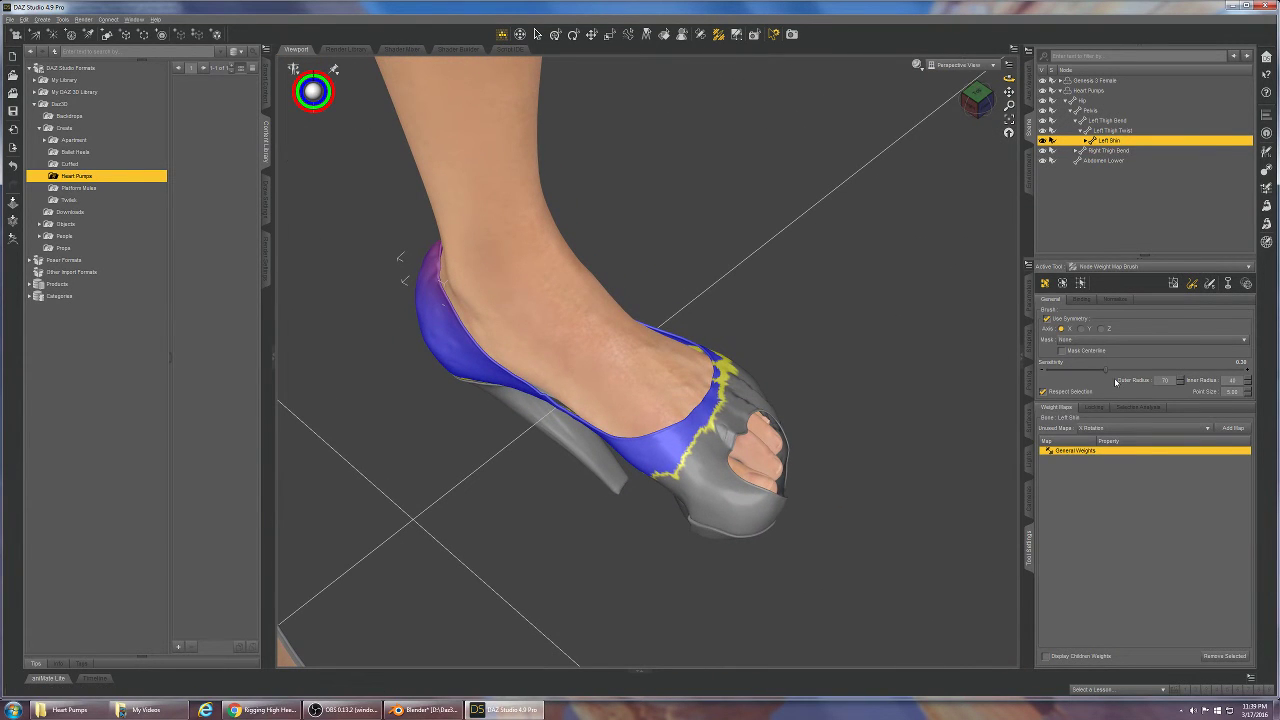
pyautogui.moveTo(1008, 79); pyautogui.dragTo(909, 182)
pyautogui.scroll(-5, 910, 176)
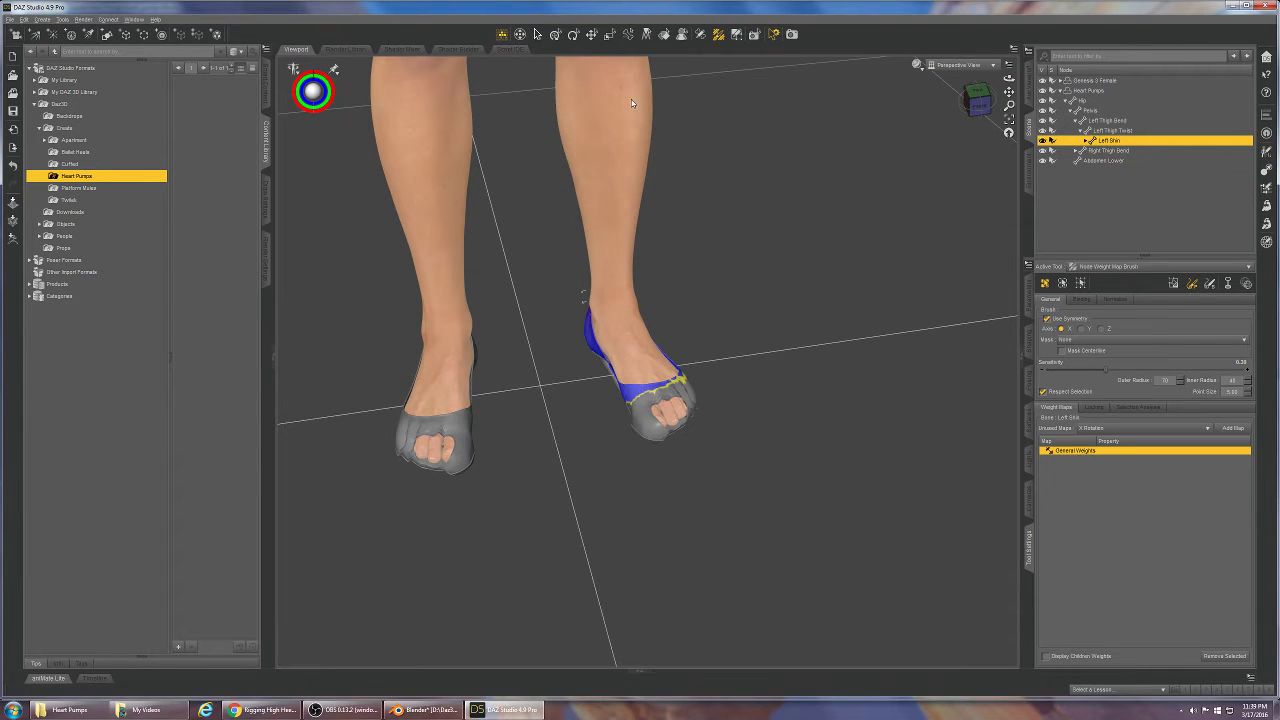
pyautogui.scroll(4, 871, 231)
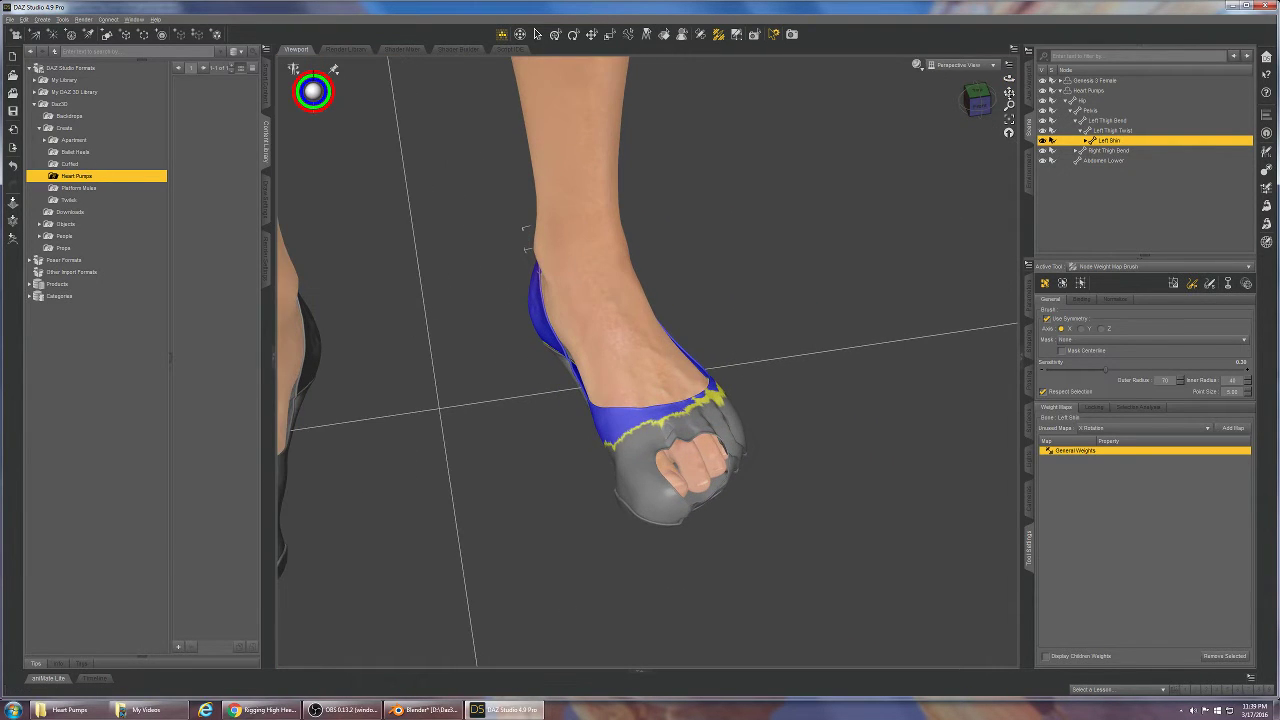
# Step: Erase the Left Shin bone's General Weights along the outer side of the left pump
pyautogui.moveTo(1008, 79); pyautogui.dragTo(888, 50)
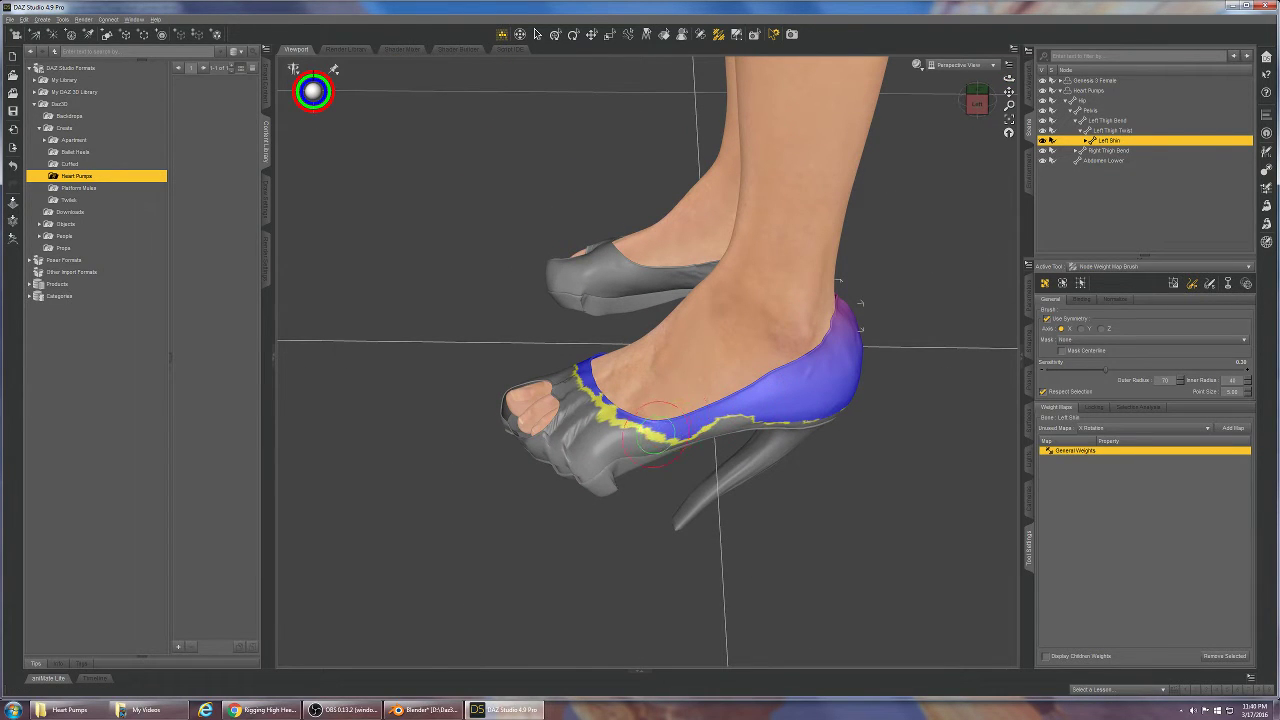
pyautogui.moveTo(625, 425); pyautogui.dragTo(765, 395)
pyautogui.moveTo(617, 391); pyautogui.dragTo(594, 365)
pyautogui.moveTo(733, 405)
pyautogui.mouseDown()
pyautogui.moveTo(780, 395)
pyautogui.moveTo(815, 412)
pyautogui.moveTo(842, 330)
pyautogui.mouseUp()
# Step: Erase the Left Shin weights along the inner side of the left pump, from the toe area back to the heel
pyautogui.moveTo(1009, 78); pyautogui.dragTo(1180, 70)
pyautogui.moveTo(930, 84); pyautogui.dragTo(801, 263)
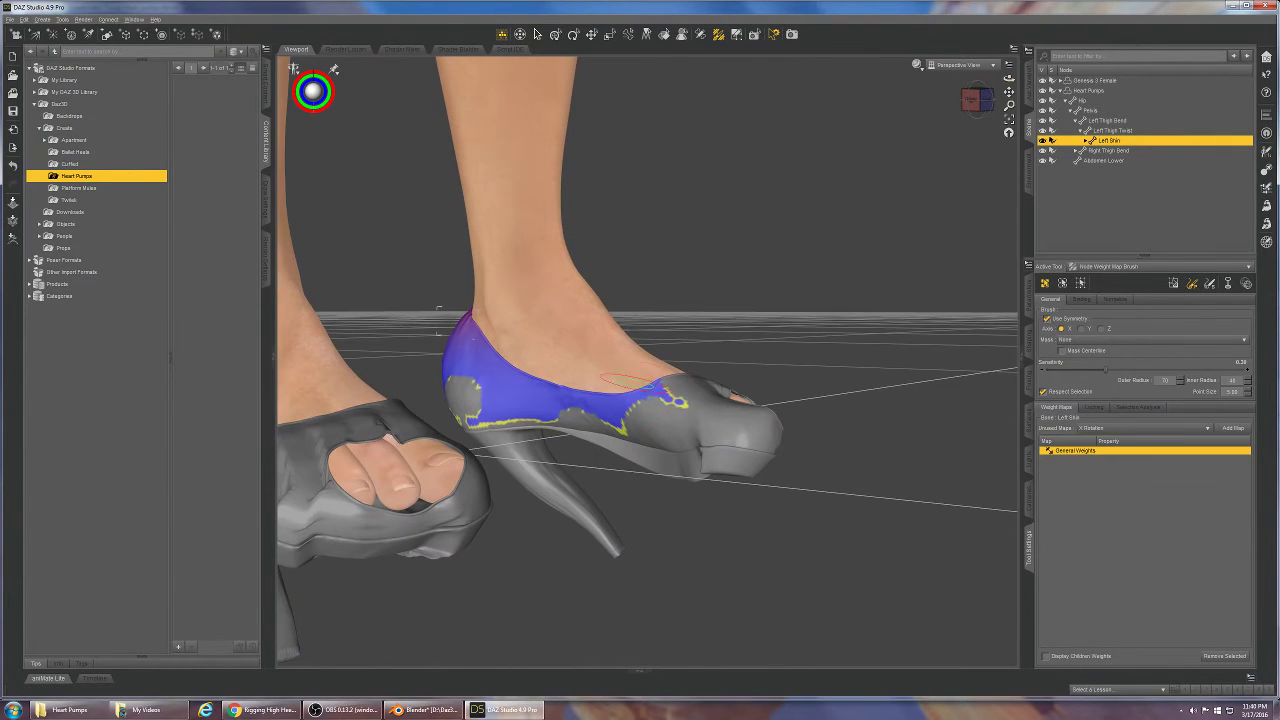
pyautogui.moveTo(641, 392)
pyautogui.mouseDown()
pyautogui.moveTo(560, 403)
pyautogui.moveTo(510, 392)
pyautogui.moveTo(548, 413)
pyautogui.moveTo(485, 412)
pyautogui.moveTo(470, 374)
pyautogui.moveTo(478, 340)
pyautogui.moveTo(730, 425)
pyautogui.mouseUp()
pyautogui.moveTo(491, 342); pyautogui.dragTo(470, 334)
# Step: Clear the remaining Left Shin weights around the back rim of the left pump
pyautogui.moveTo(1009, 78)
pyautogui.mouseDown()
pyautogui.moveTo(1080, 100)
pyautogui.moveTo(1009, 40)
pyautogui.mouseUp()
pyautogui.moveTo(585, 372)
pyautogui.mouseDown()
pyautogui.moveTo(572, 388)
pyautogui.moveTo(552, 294)
pyautogui.moveTo(560, 305)
pyautogui.moveTo(515, 375)
pyautogui.moveTo(537, 284)
pyautogui.moveTo(555, 302)
pyautogui.moveTo(545, 292)
pyautogui.moveTo(590, 298)
pyautogui.moveTo(537, 277)
pyautogui.moveTo(546, 283)
pyautogui.mouseUp()
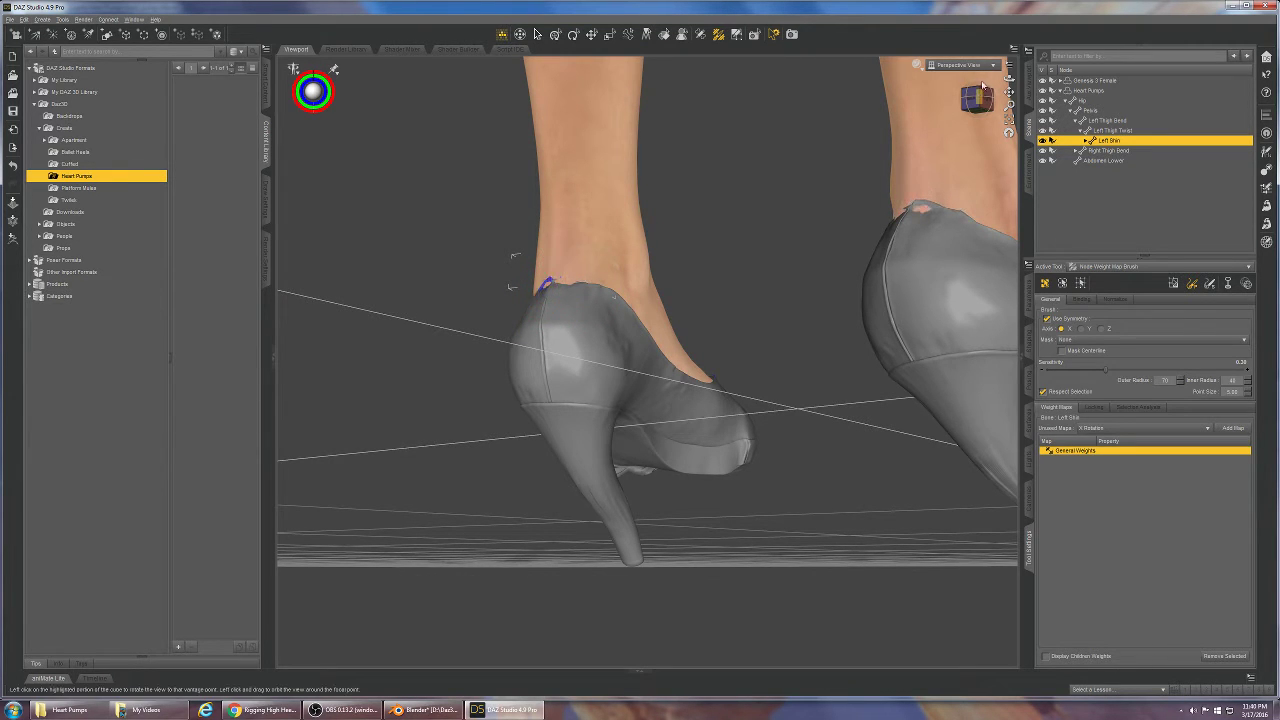
pyautogui.moveTo(1008, 79)
pyautogui.mouseDown()
pyautogui.moveTo(1060, 110)
pyautogui.moveTo(999, 72)
pyautogui.mouseUp()
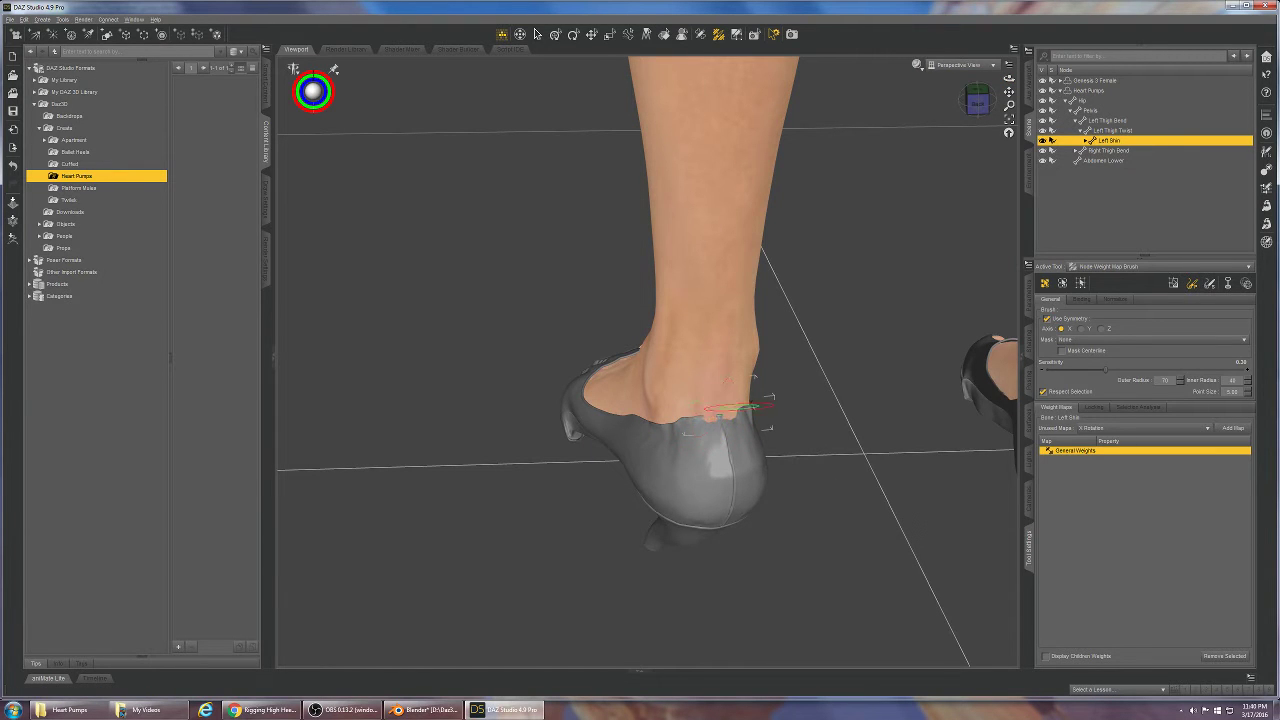
pyautogui.moveTo(1008, 78)
pyautogui.mouseDown()
pyautogui.moveTo(985, 86)
pyautogui.moveTo(1000, 90)
pyautogui.mouseUp()
# Step: Expand the Left Shin and Left Foot bones of Heart Pumps and display the weight map of Left Metatarsals
pyautogui.click(1086, 141)
pyautogui.click(1090, 151)
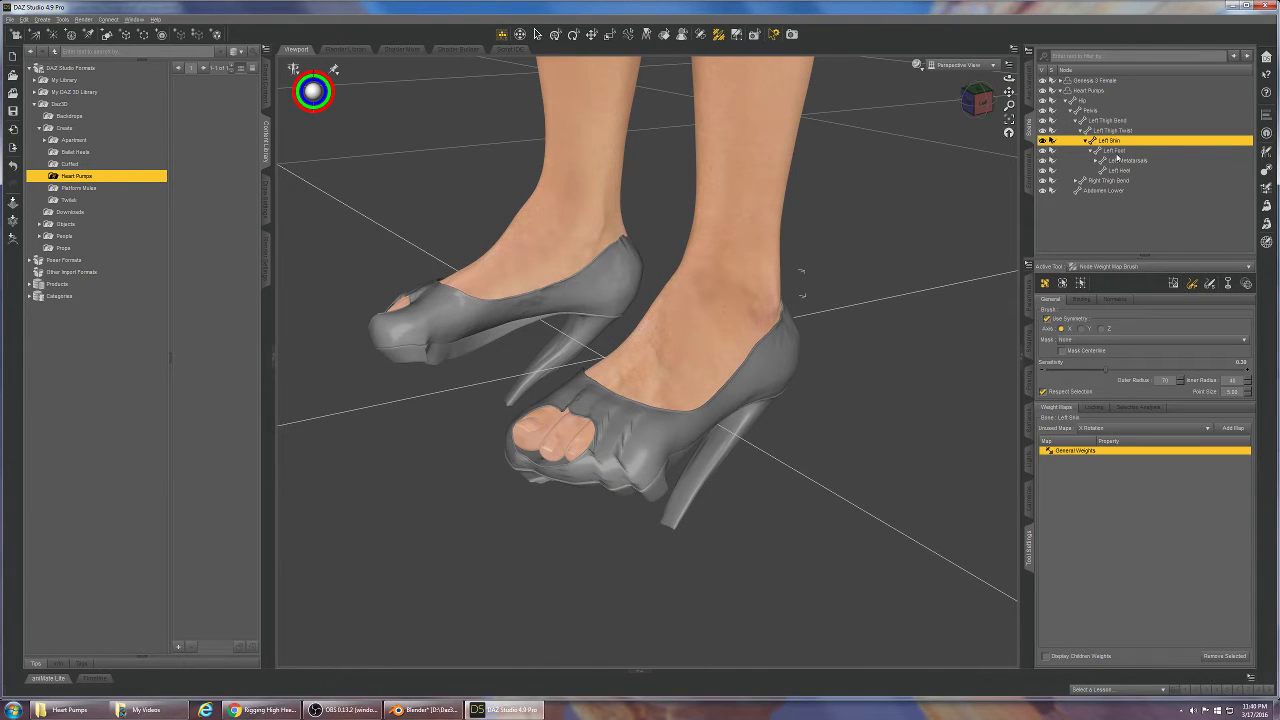
pyautogui.click(1115, 151)
pyautogui.moveTo(1007, 90)
pyautogui.mouseDown()
pyautogui.moveTo(970, 84)
pyautogui.moveTo(1040, 88)
pyautogui.moveTo(1005, 83)
pyautogui.mouseUp()
pyautogui.click(1141, 161)
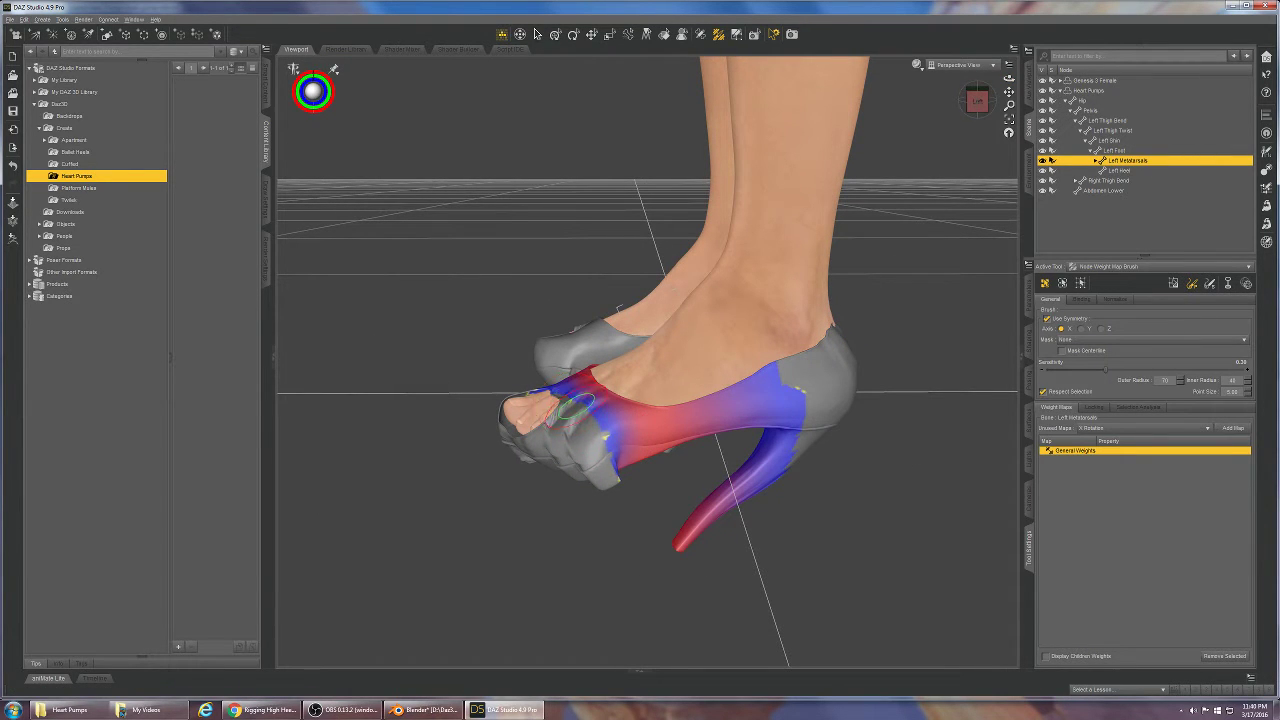
# Step: Paint Left Metatarsals weights forward over the crumpled outer toe area and around the toe opening of the left pump
pyautogui.moveTo(555, 398)
pyautogui.keyDown('alt'); pyautogui.mouseDown()
pyautogui.moveTo(556, 386)
pyautogui.moveTo(596, 458)
pyautogui.mouseUp(); pyautogui.keyUp('alt')
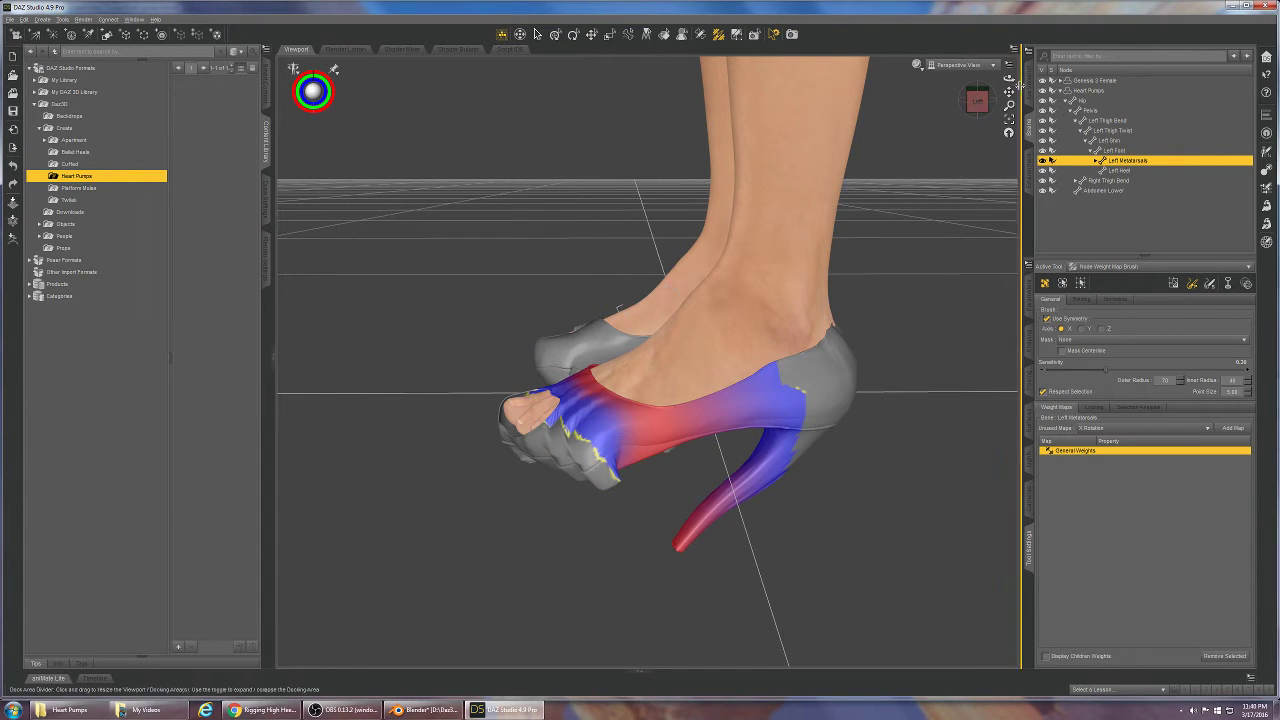
pyautogui.moveTo(1009, 79); pyautogui.dragTo(1028, 91)
pyautogui.moveTo(652, 468); pyautogui.dragTo(634, 480)
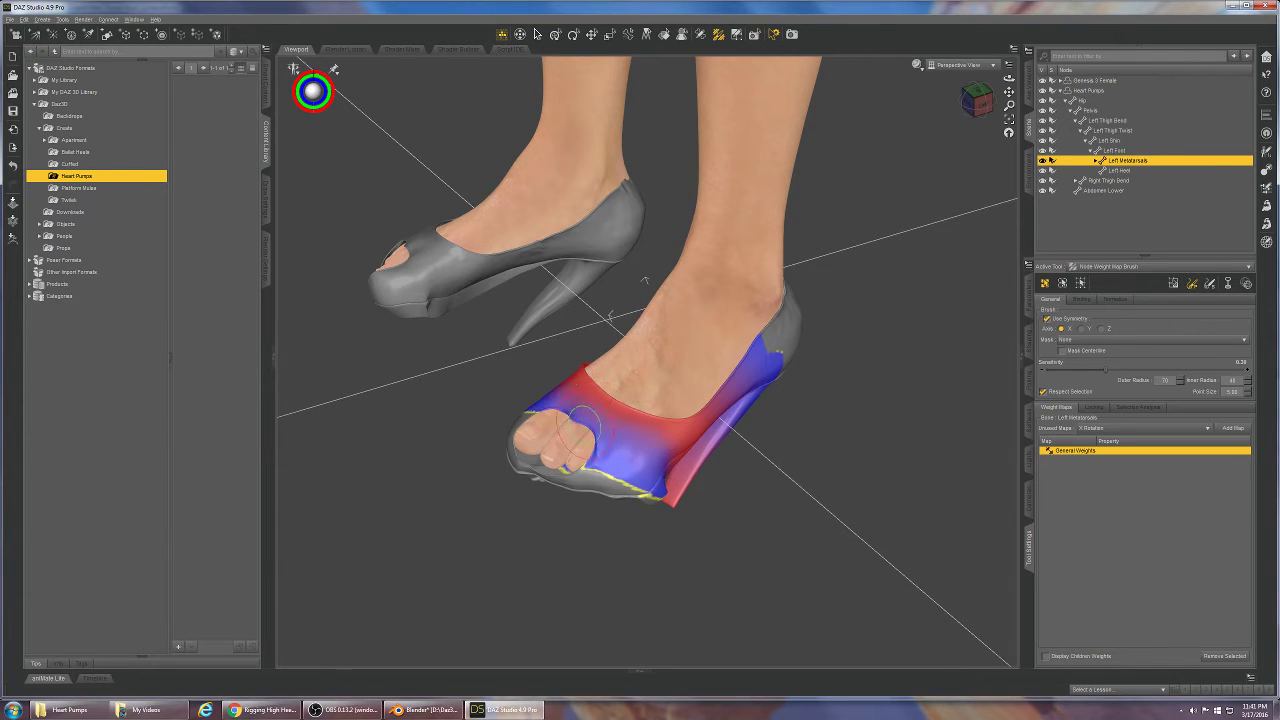
pyautogui.moveTo(585, 430)
pyautogui.mouseDown()
pyautogui.moveTo(598, 418)
pyautogui.moveTo(638, 462)
pyautogui.moveTo(515, 468)
pyautogui.moveTo(625, 495)
pyautogui.moveTo(600, 484)
pyautogui.mouseUp()
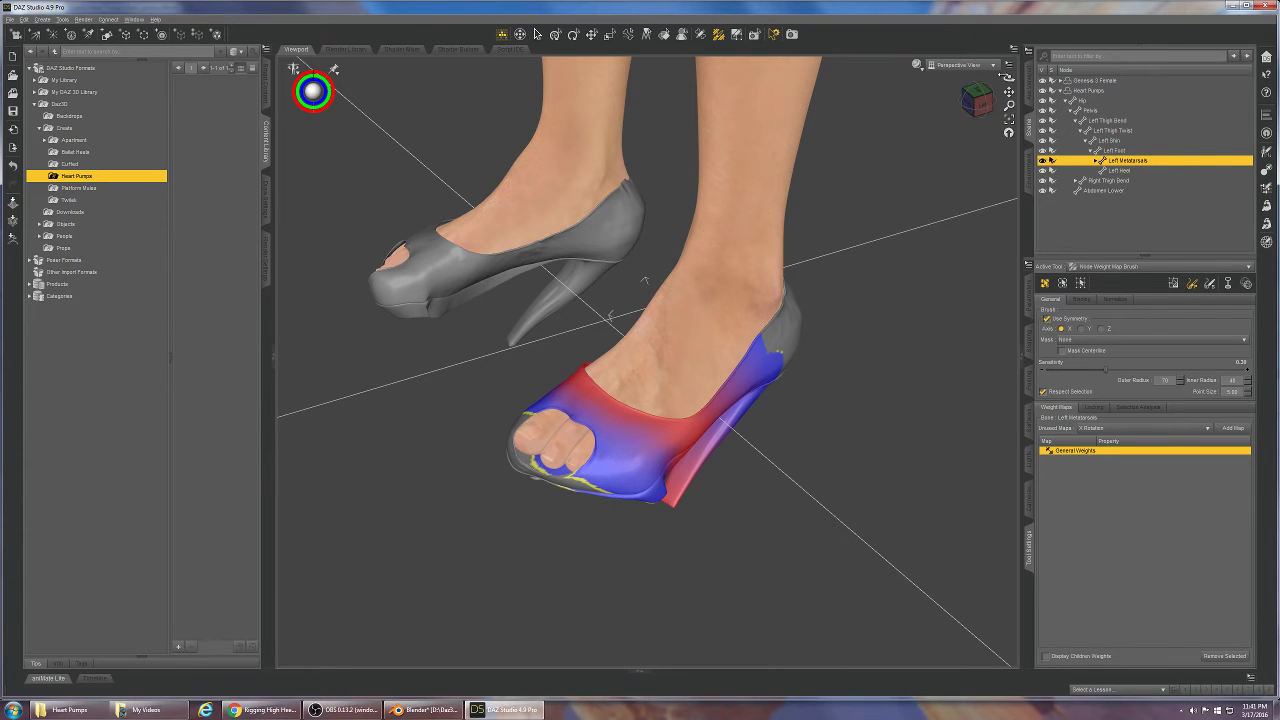
# Step: Paint Left Metatarsals weights on the outer front underside of the left pump, undoing one stroke and repainting it
pyautogui.moveTo(1008, 78); pyautogui.dragTo(895, 35)
pyautogui.moveTo(667, 385)
pyautogui.mouseDown()
pyautogui.moveTo(635, 430)
pyautogui.moveTo(559, 413)
pyautogui.mouseUp()
pyautogui.moveTo(648, 440)
pyautogui.mouseDown()
pyautogui.moveTo(600, 428)
pyautogui.moveTo(577, 396)
pyautogui.moveTo(562, 414)
pyautogui.mouseUp()
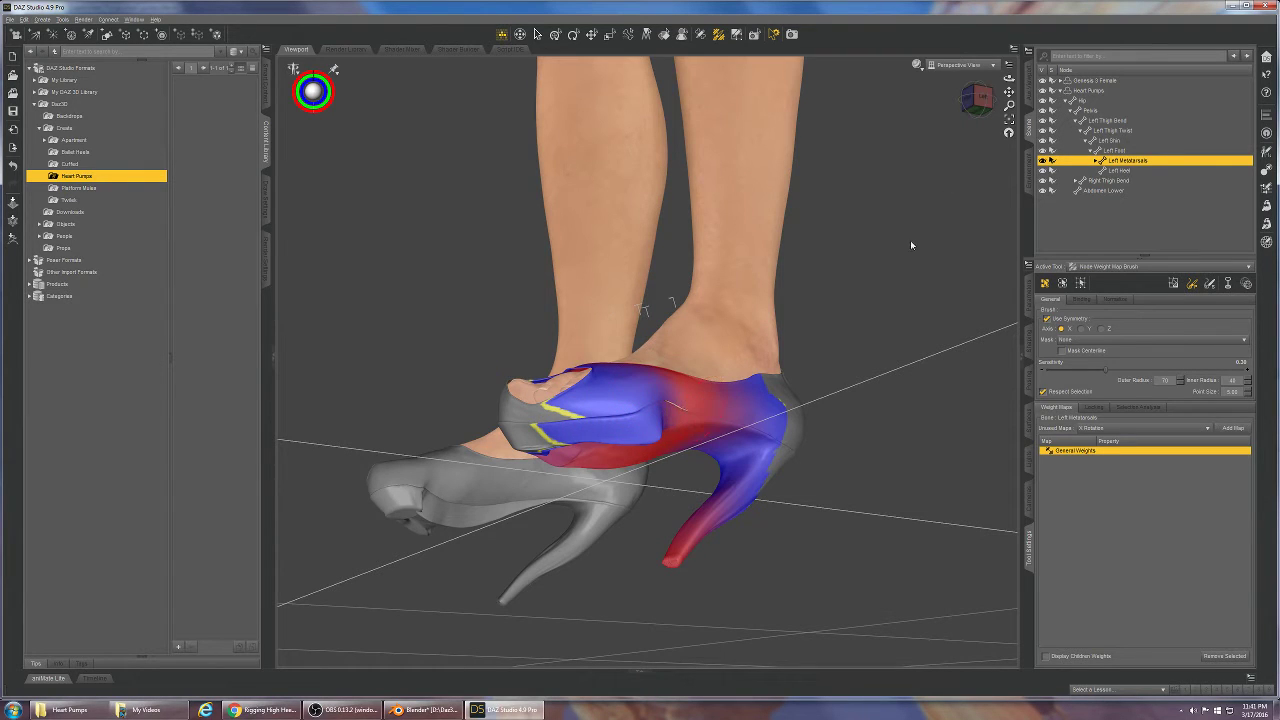
pyautogui.hotkey('ctrl', 'z')
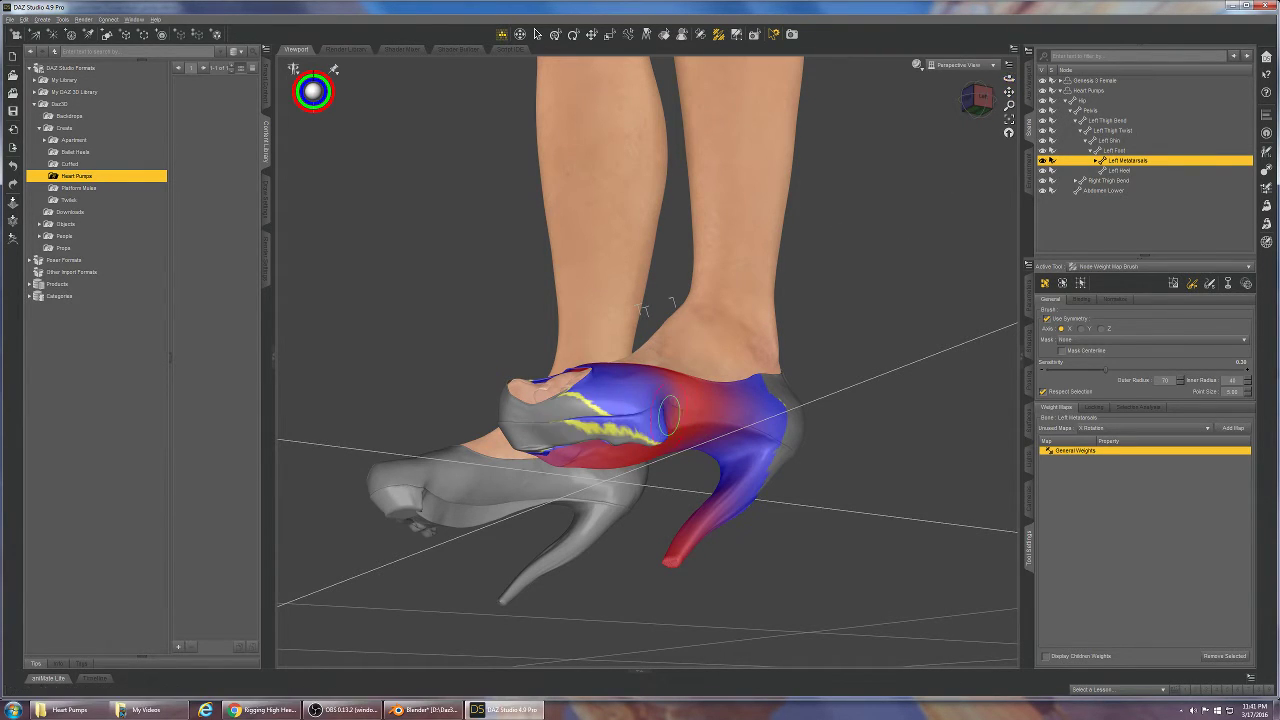
pyautogui.moveTo(645, 420)
pyautogui.mouseDown()
pyautogui.moveTo(578, 408)
pyautogui.moveTo(580, 422)
pyautogui.moveTo(582, 405)
pyautogui.moveTo(600, 410)
pyautogui.mouseUp()
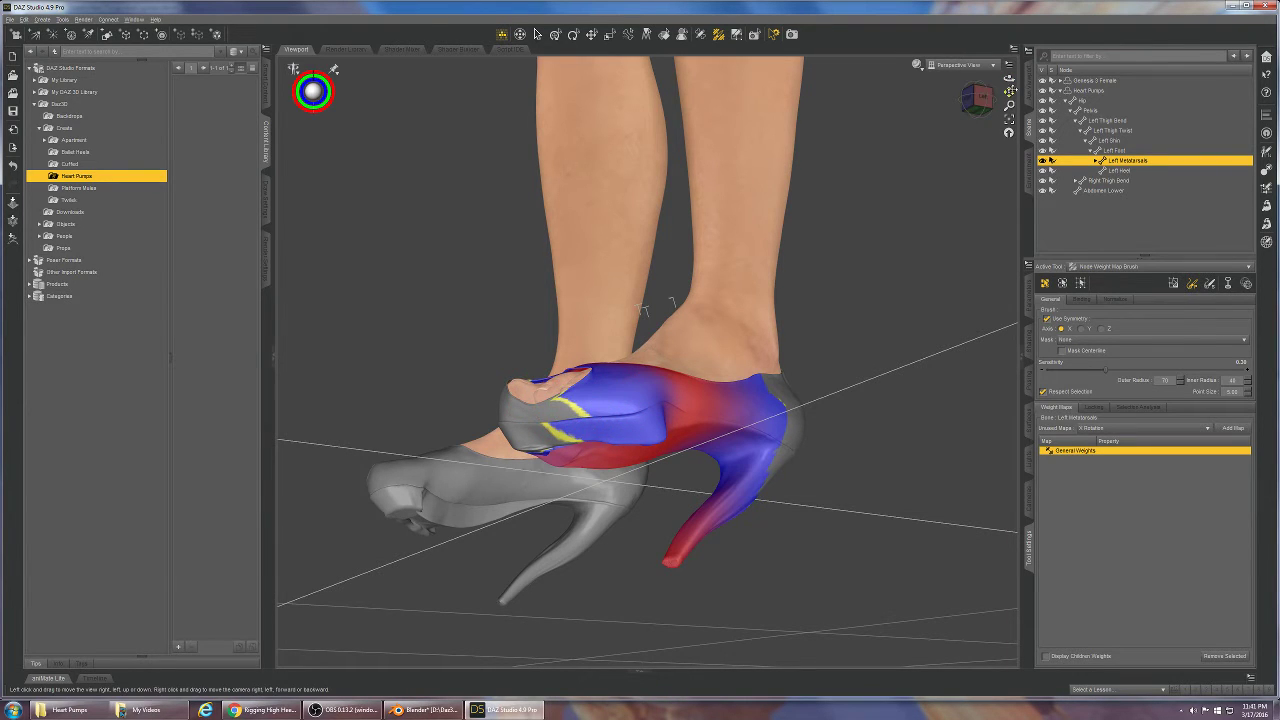
# Step: Extend the Left Metatarsals weights over the inner side of the toe box and the front sole of the left pump
pyautogui.moveTo(1009, 78)
pyautogui.mouseDown()
pyautogui.moveTo(945, 100)
pyautogui.moveTo(946, 177)
pyautogui.mouseUp()
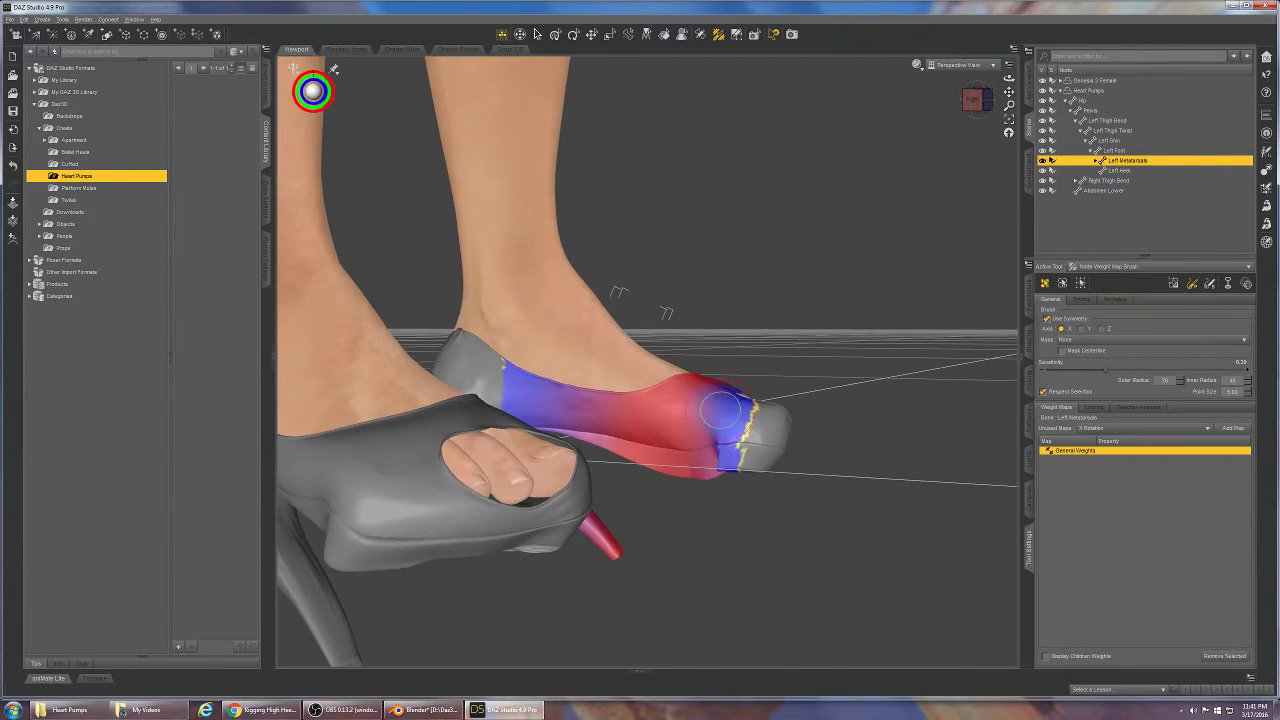
pyautogui.moveTo(725, 450)
pyautogui.mouseDown()
pyautogui.moveTo(737, 446)
pyautogui.moveTo(742, 465)
pyautogui.moveTo(772, 416)
pyautogui.moveTo(768, 447)
pyautogui.moveTo(733, 452)
pyautogui.mouseUp()
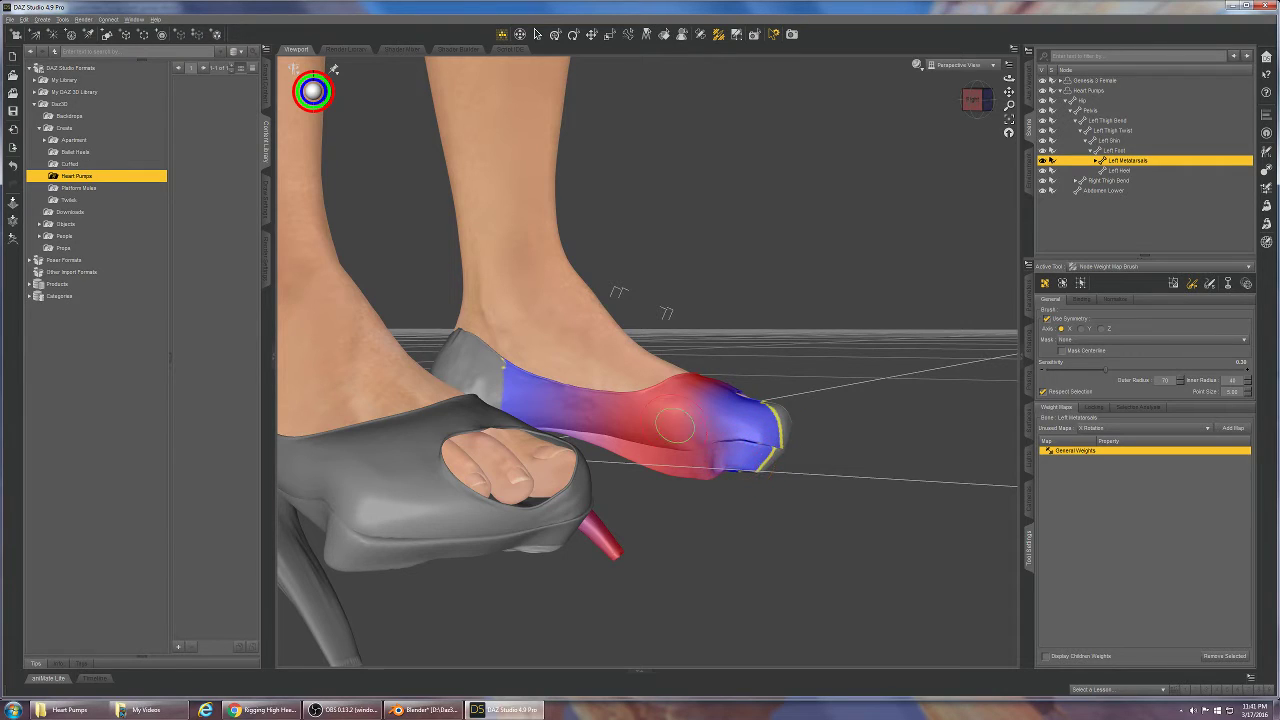
pyautogui.moveTo(633, 408); pyautogui.dragTo(572, 378)
pyautogui.moveTo(716, 454)
pyautogui.keyDown('ctrl'); pyautogui.keyDown('alt'); pyautogui.mouseDown()
pyautogui.moveTo(761, 356)
pyautogui.moveTo(692, 362)
pyautogui.moveTo(700, 318)
pyautogui.moveTo(700, 372)
pyautogui.moveTo(680, 348)
pyautogui.moveTo(680, 387)
pyautogui.moveTo(660, 350)
pyautogui.moveTo(690, 330)
pyautogui.moveTo(690, 356)
pyautogui.mouseUp(); pyautogui.keyUp('alt'); pyautogui.keyUp('ctrl')
pyautogui.scroll(1, 725, 358)
pyautogui.scroll(-2, 725, 358)
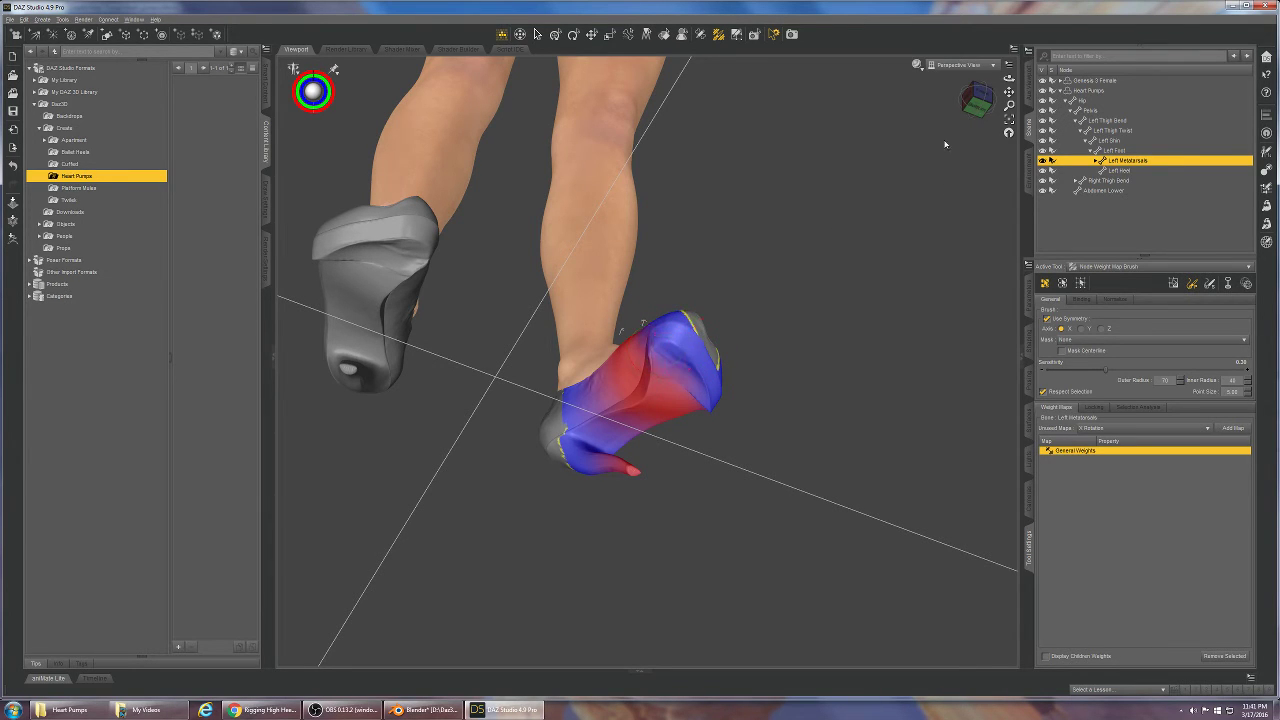
# Step: Spread the Left Metatarsals weights across the front sole towards the toe tip and check the coverage from both sides
pyautogui.moveTo(1009, 78)
pyautogui.mouseDown()
pyautogui.moveTo(962, 70)
pyautogui.moveTo(890, 112)
pyautogui.moveTo(866, 88)
pyautogui.mouseUp()
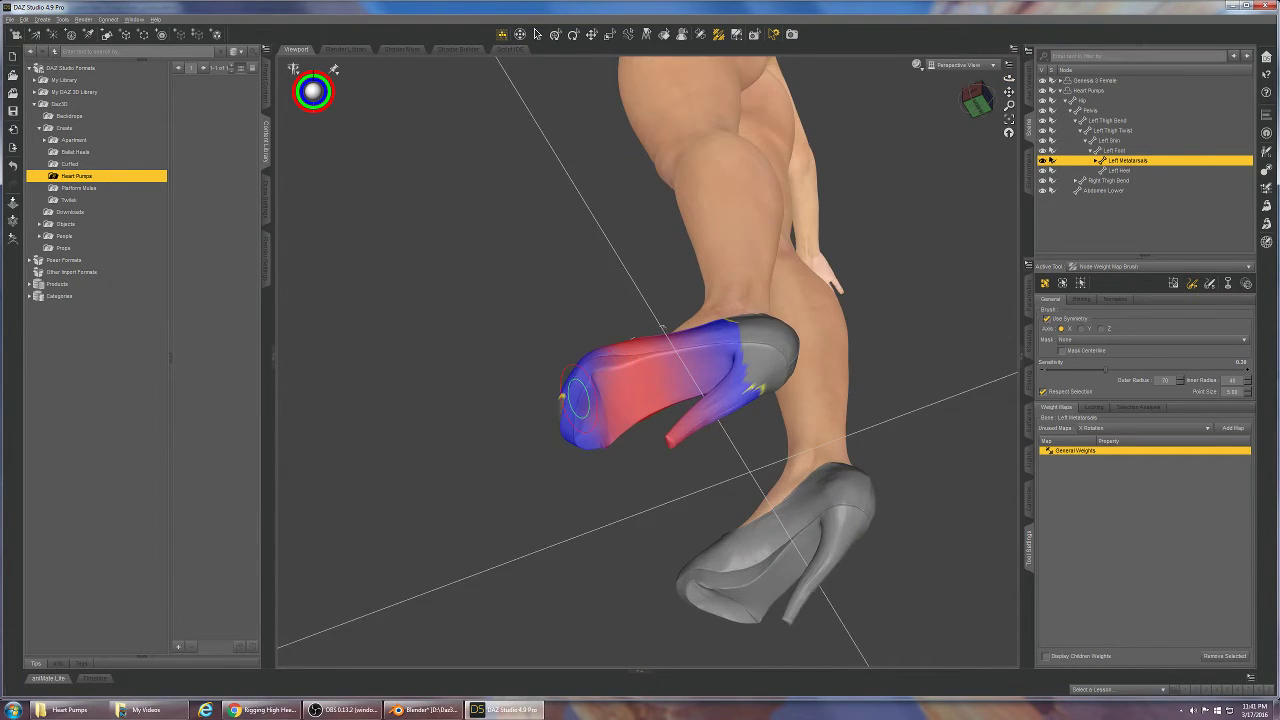
pyautogui.scroll(2, 578, 400)
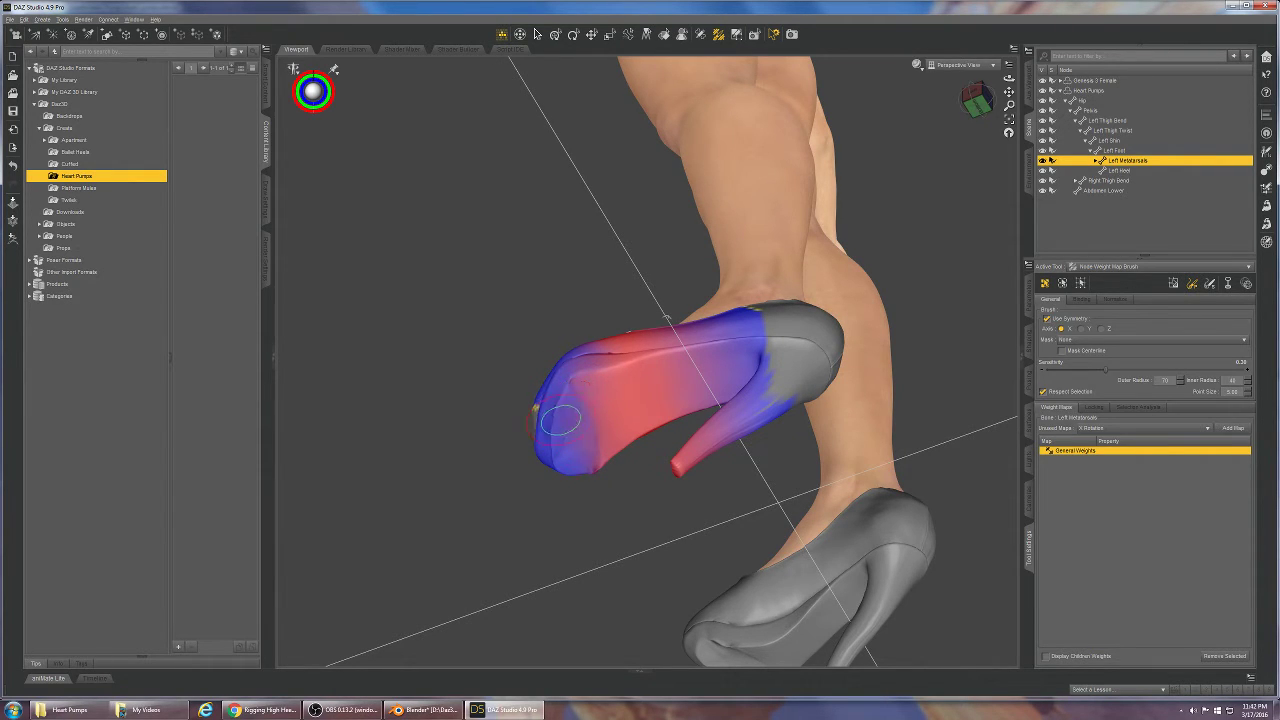
pyautogui.keyDown('ctrl'); pyautogui.keyDown('alt'); pyautogui.moveTo(562, 416); pyautogui.dragTo(701, 506); pyautogui.keyUp('alt'); pyautogui.keyUp('ctrl')
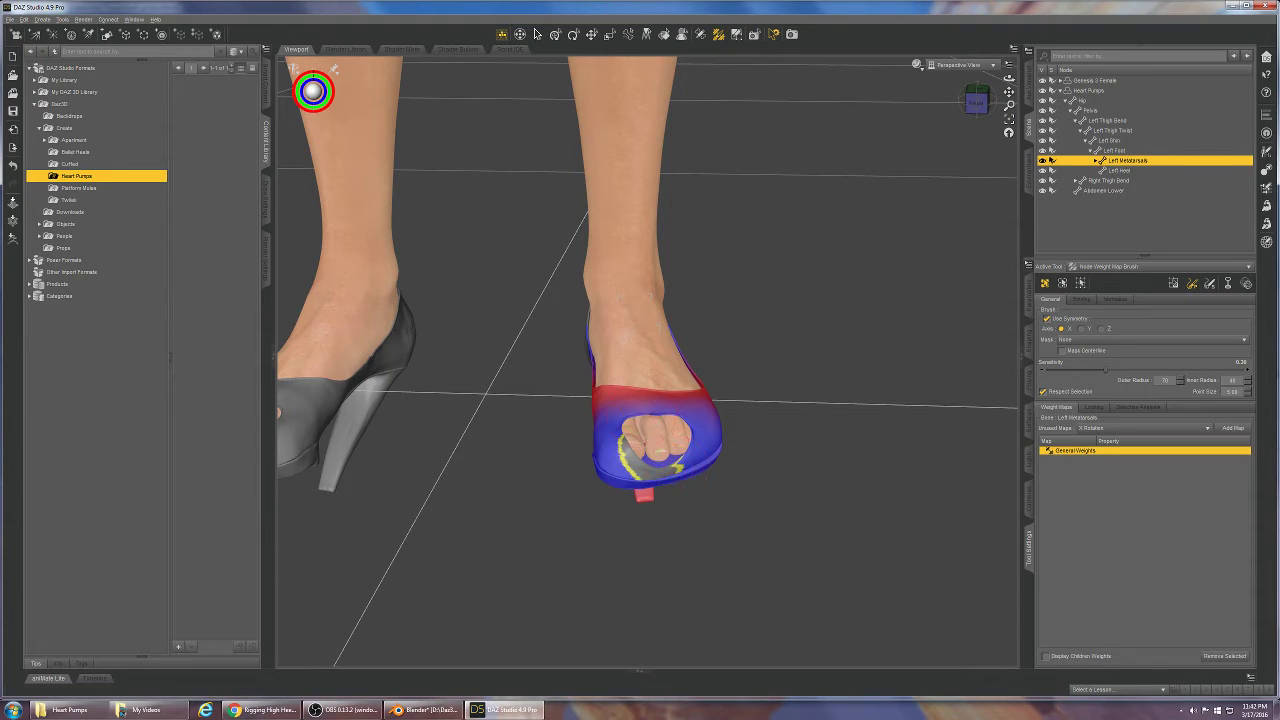
pyautogui.moveTo(1009, 79)
pyautogui.mouseDown()
pyautogui.moveTo(1075, 82)
pyautogui.moveTo(1022, 50)
pyautogui.mouseUp()
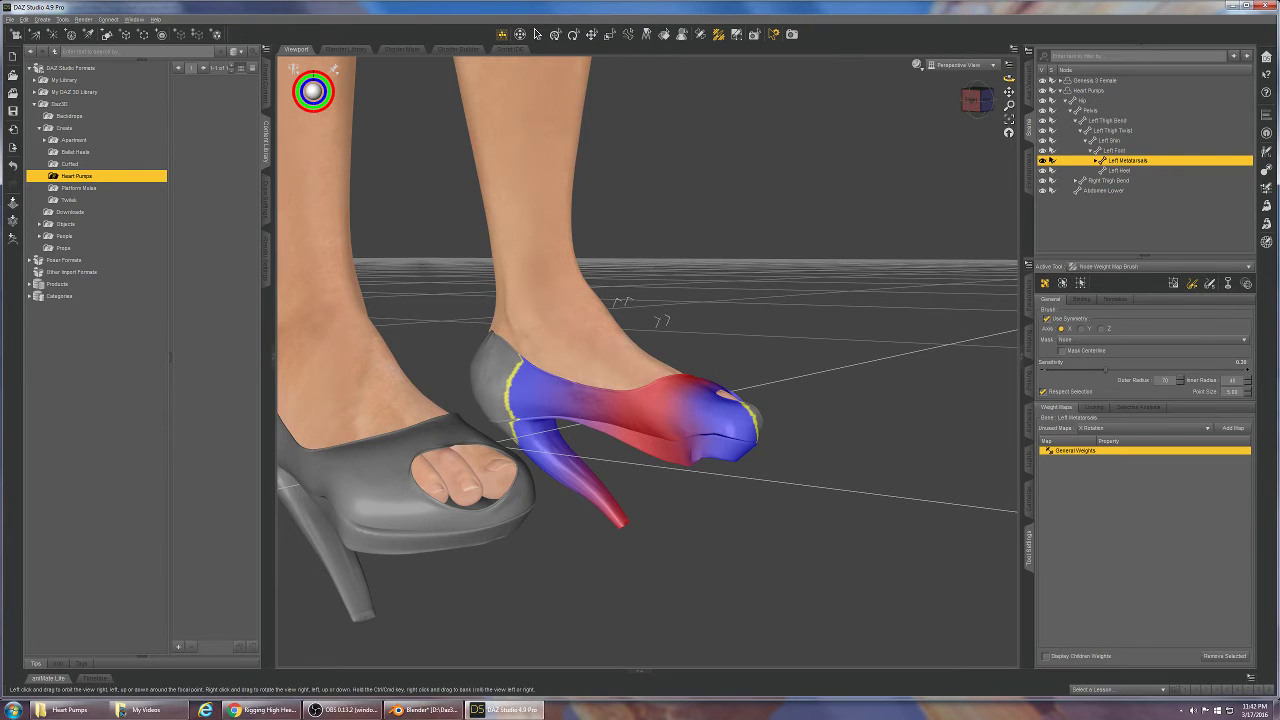
pyautogui.scroll(-3, 795, 316)
pyautogui.scroll(4, 738, 396)
pyautogui.scroll(3, 740, 397)
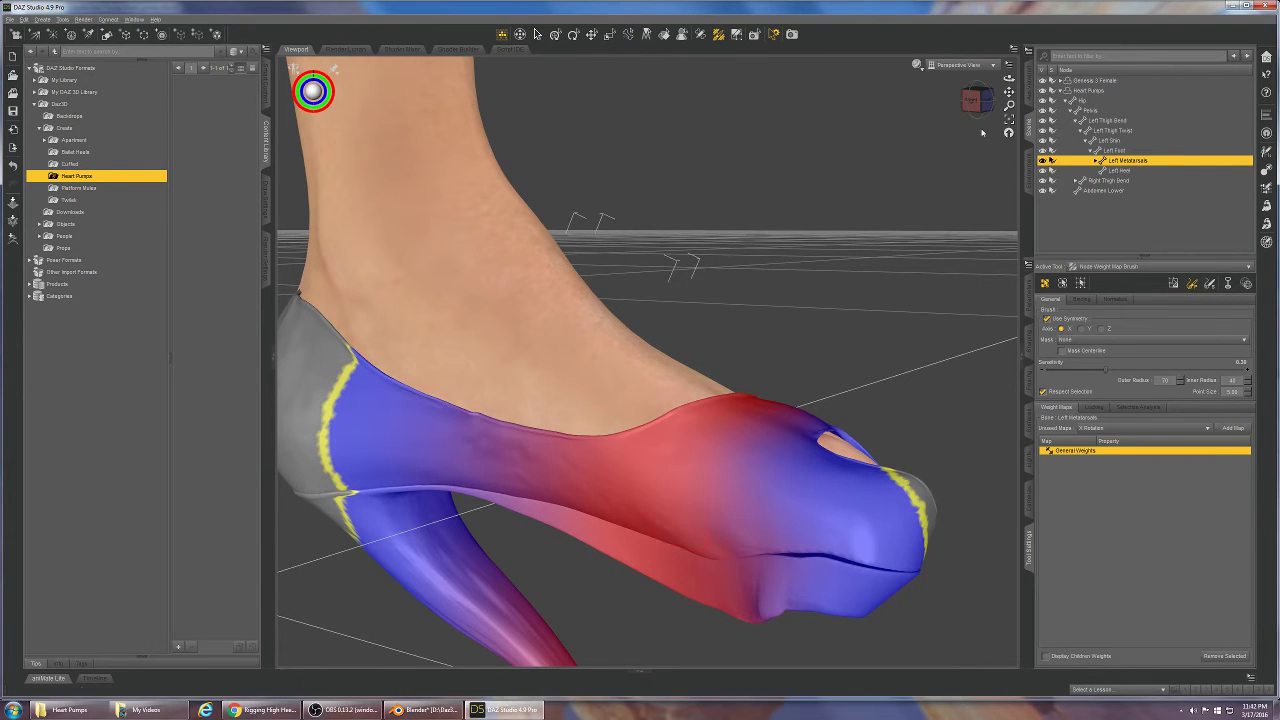
pyautogui.moveTo(1009, 78); pyautogui.dragTo(850, 75)
pyautogui.scroll(-3, 962, 203)
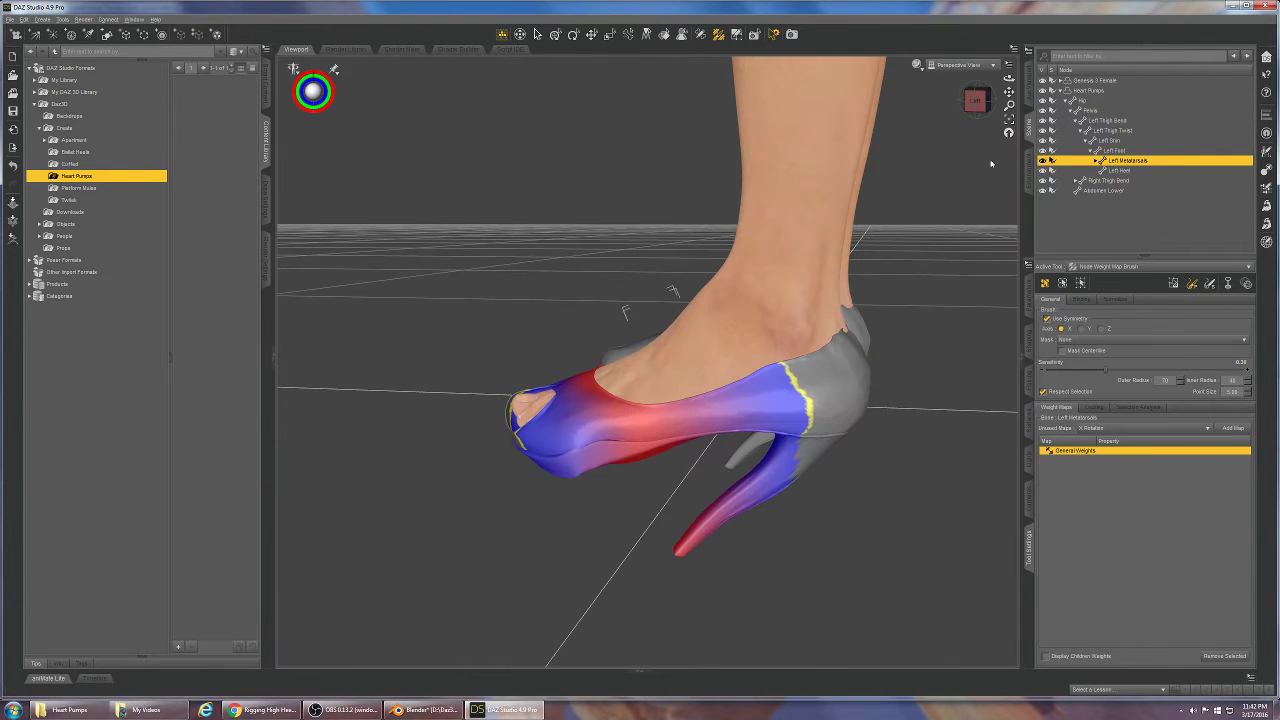
# Step: Display the Left Heel weights and paint the stiletto heel of the left pump to full weight down to its tip
pyautogui.click(1119, 171)
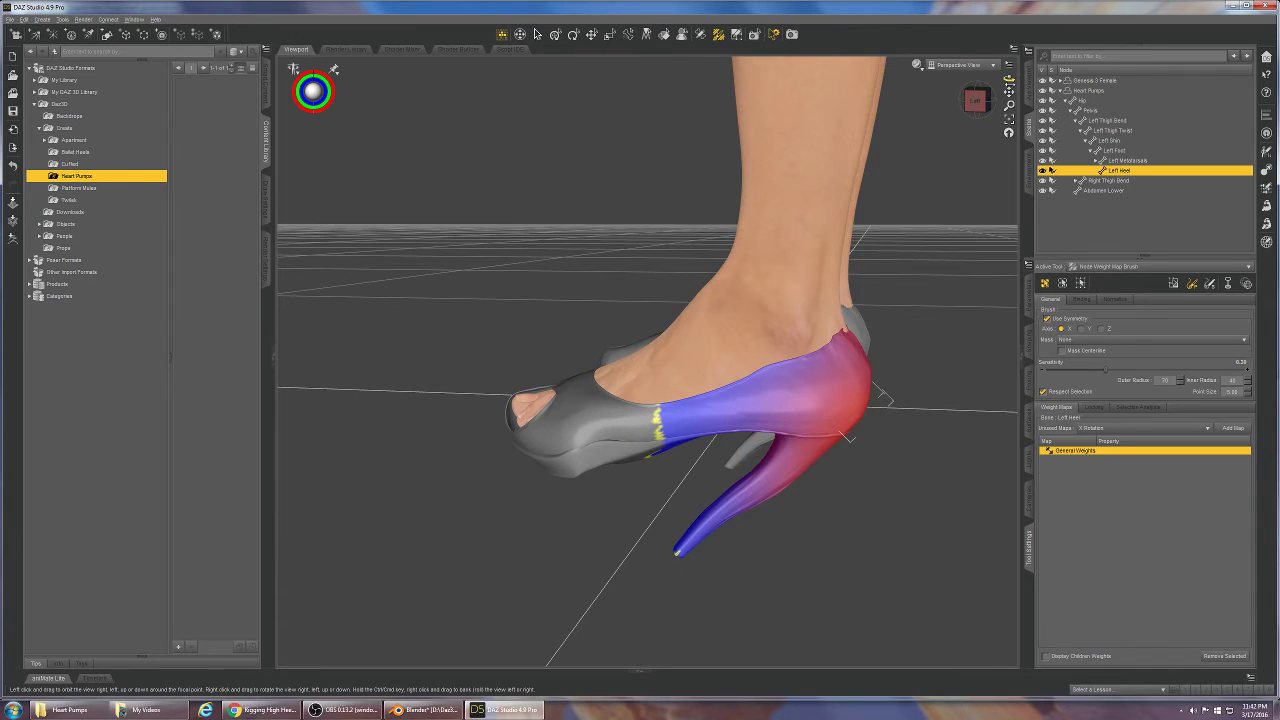
pyautogui.moveTo(1009, 78); pyautogui.dragTo(1080, 48)
pyautogui.moveTo(674, 553)
pyautogui.mouseDown()
pyautogui.moveTo(682, 526)
pyautogui.moveTo(678, 542)
pyautogui.moveTo(708, 559)
pyautogui.moveTo(697, 514)
pyautogui.moveTo(709, 490)
pyautogui.moveTo(679, 555)
pyautogui.moveTo(709, 477)
pyautogui.moveTo(696, 512)
pyautogui.moveTo(716, 484)
pyautogui.moveTo(712, 514)
pyautogui.moveTo(739, 452)
pyautogui.moveTo(691, 571)
pyautogui.moveTo(687, 541)
pyautogui.mouseUp()
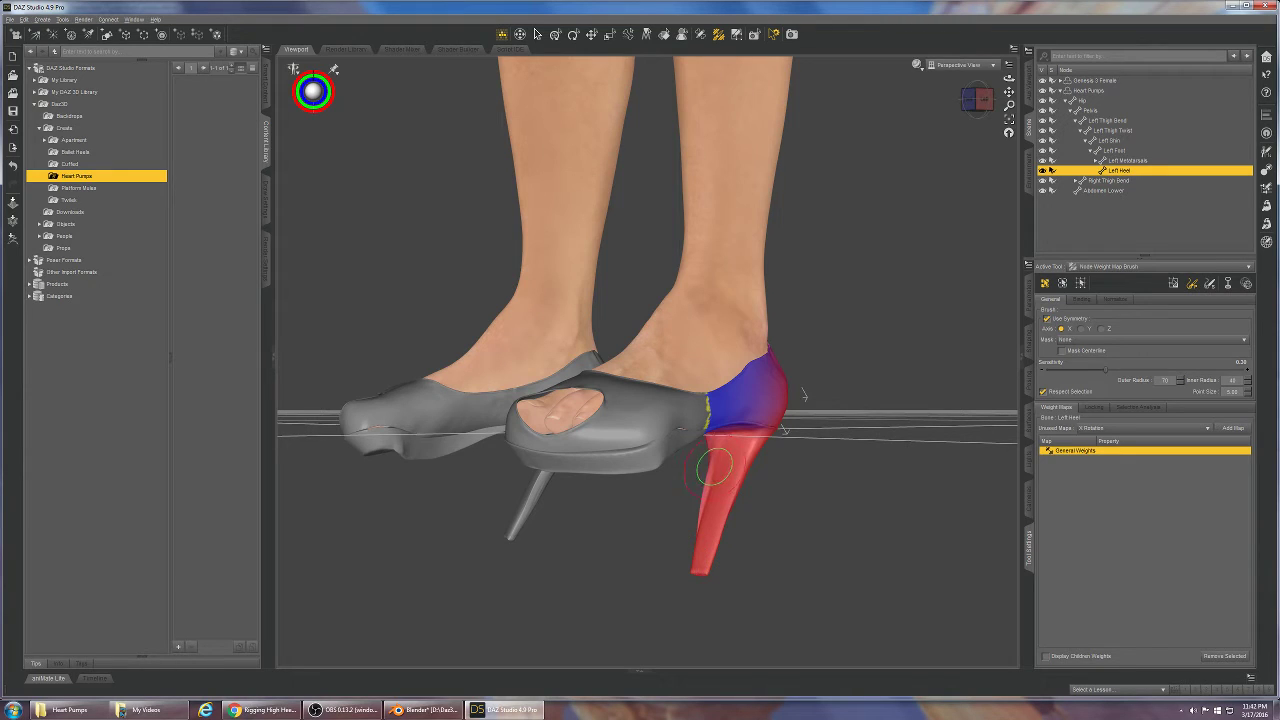
pyautogui.moveTo(714, 460)
pyautogui.mouseDown()
pyautogui.moveTo(708, 513)
pyautogui.moveTo(712, 480)
pyautogui.mouseUp()
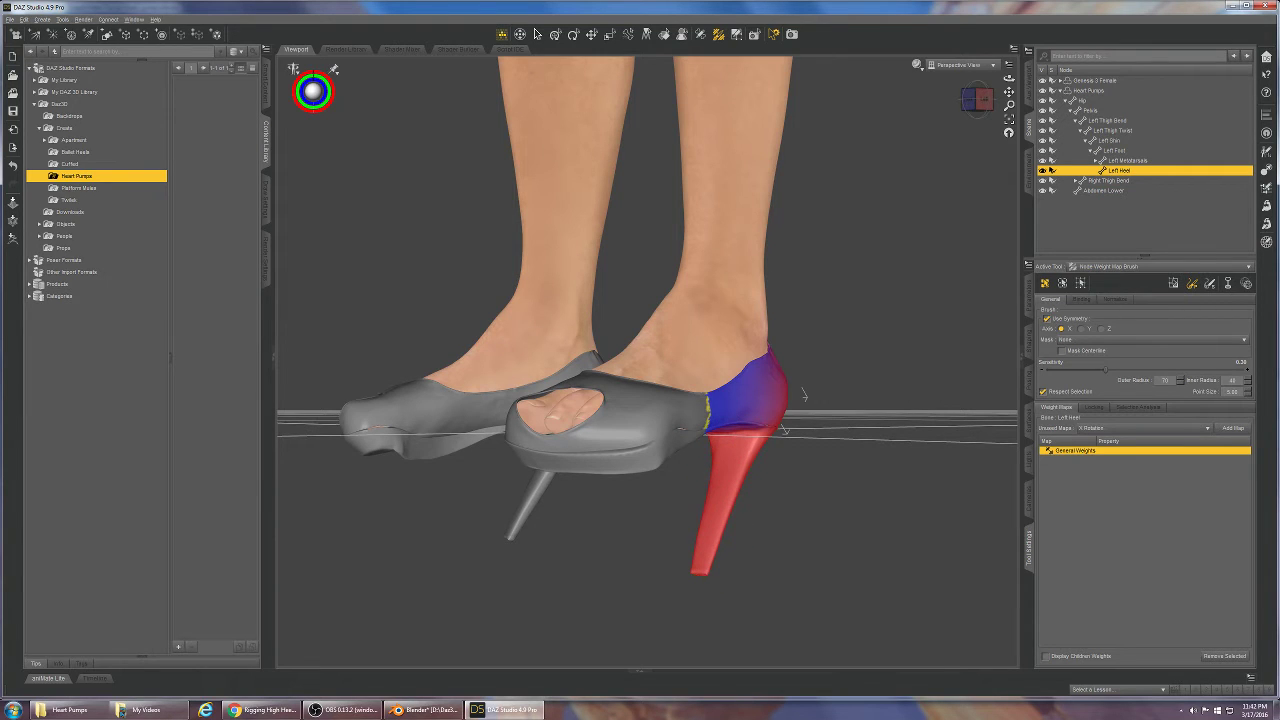
pyautogui.moveTo(1009, 79); pyautogui.dragTo(845, 88)
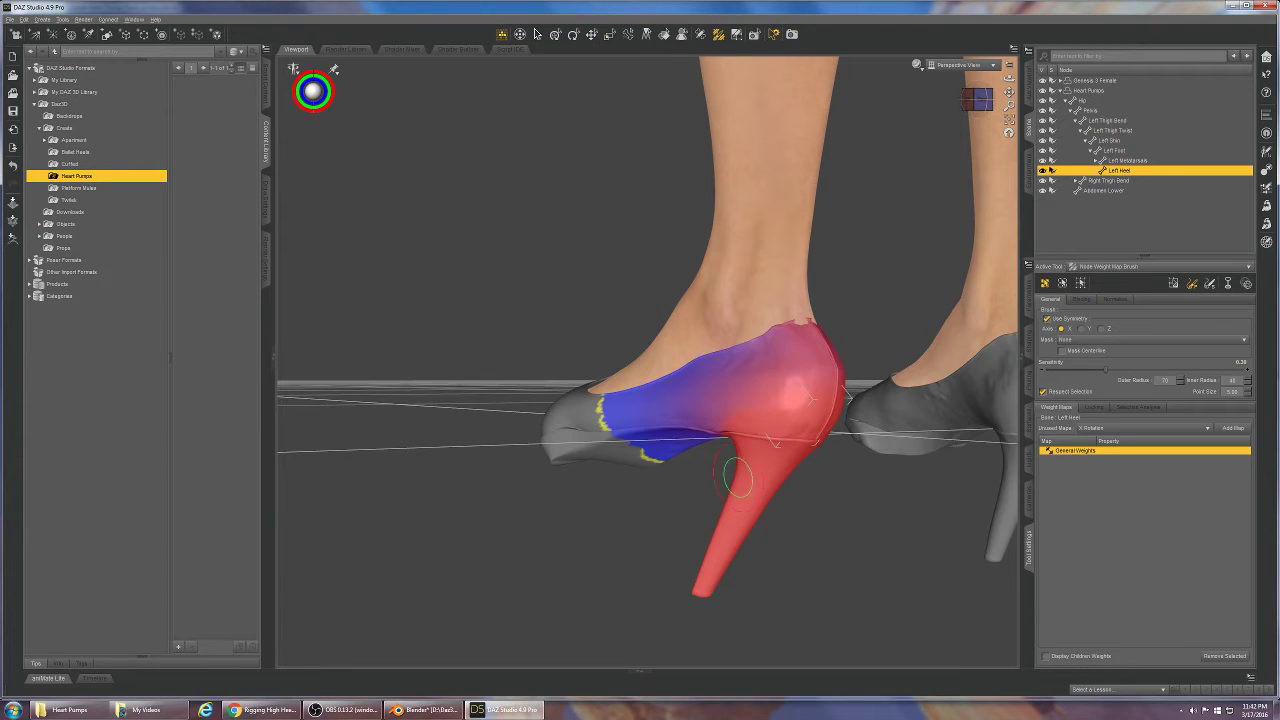
pyautogui.moveTo(1009, 78); pyautogui.dragTo(860, 70)
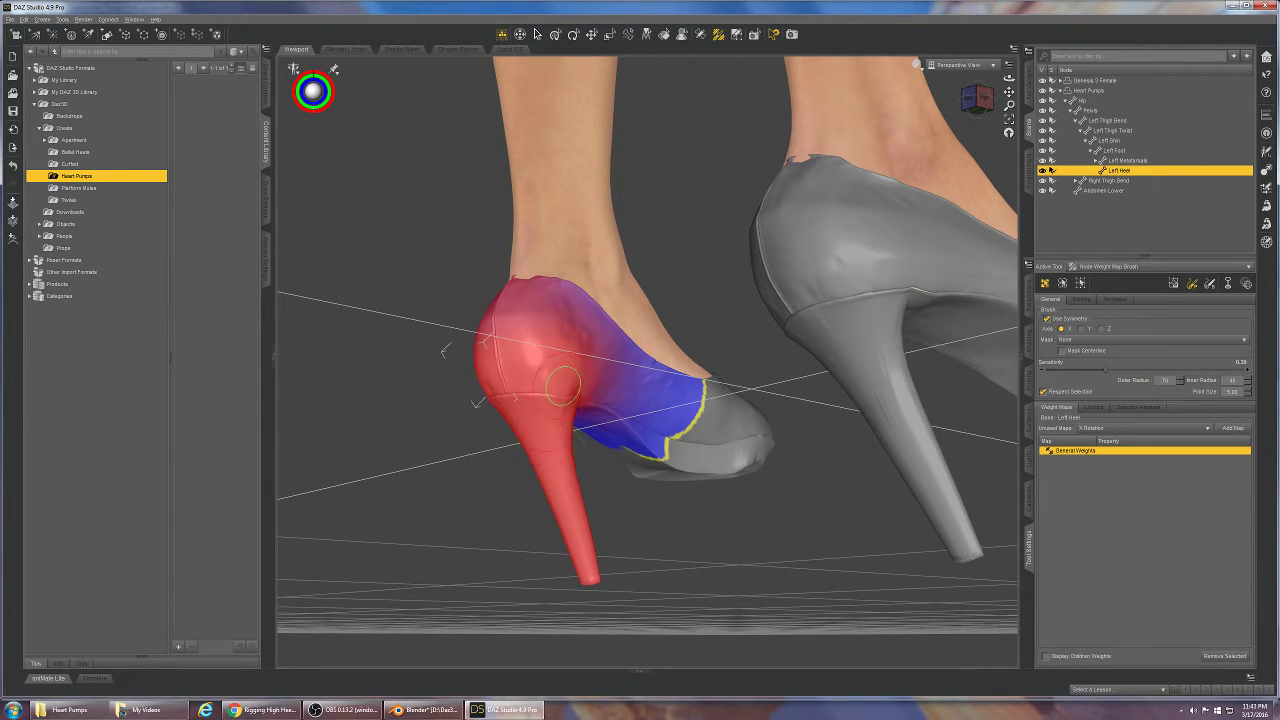
# Step: Paint stronger Left Heel weights over the rounded back of the left pump up to its top rim
pyautogui.click(991, 106)
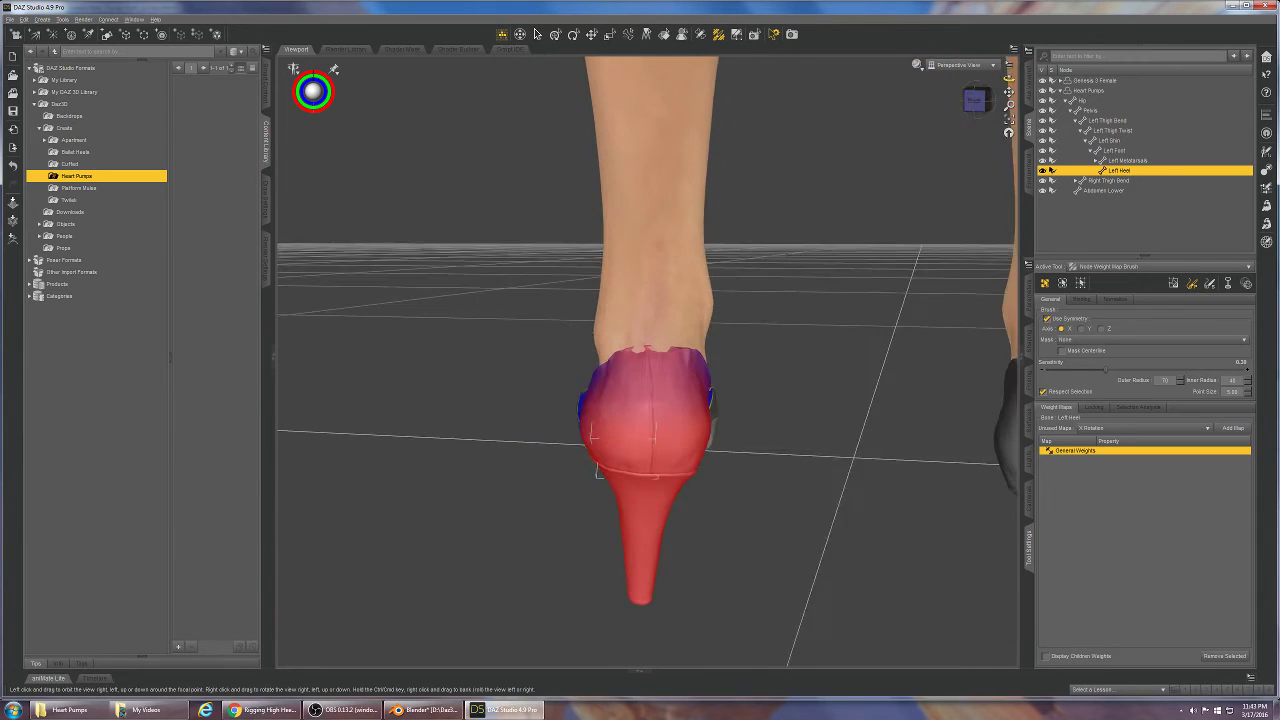
pyautogui.moveTo(690, 430)
pyautogui.mouseDown()
pyautogui.moveTo(588, 421)
pyautogui.moveTo(662, 390)
pyautogui.moveTo(681, 435)
pyautogui.moveTo(683, 400)
pyautogui.moveTo(628, 422)
pyautogui.moveTo(639, 466)
pyautogui.mouseUp()
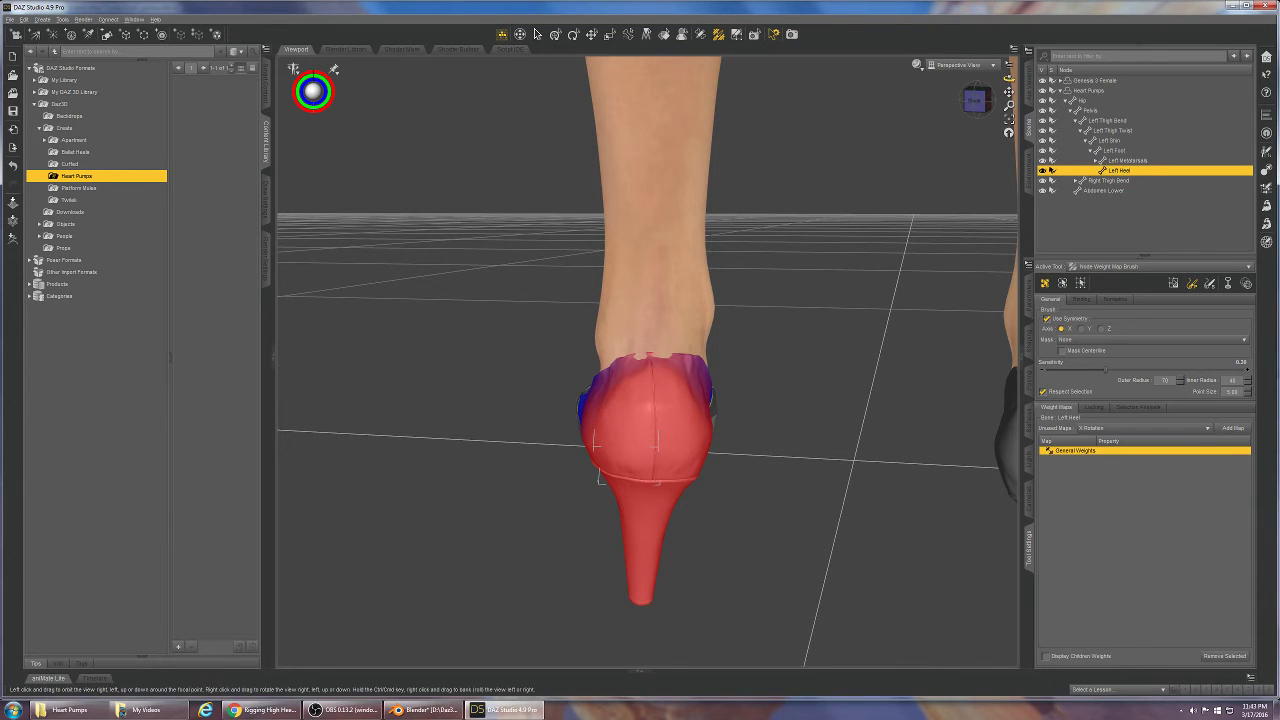
pyautogui.click(986, 104)
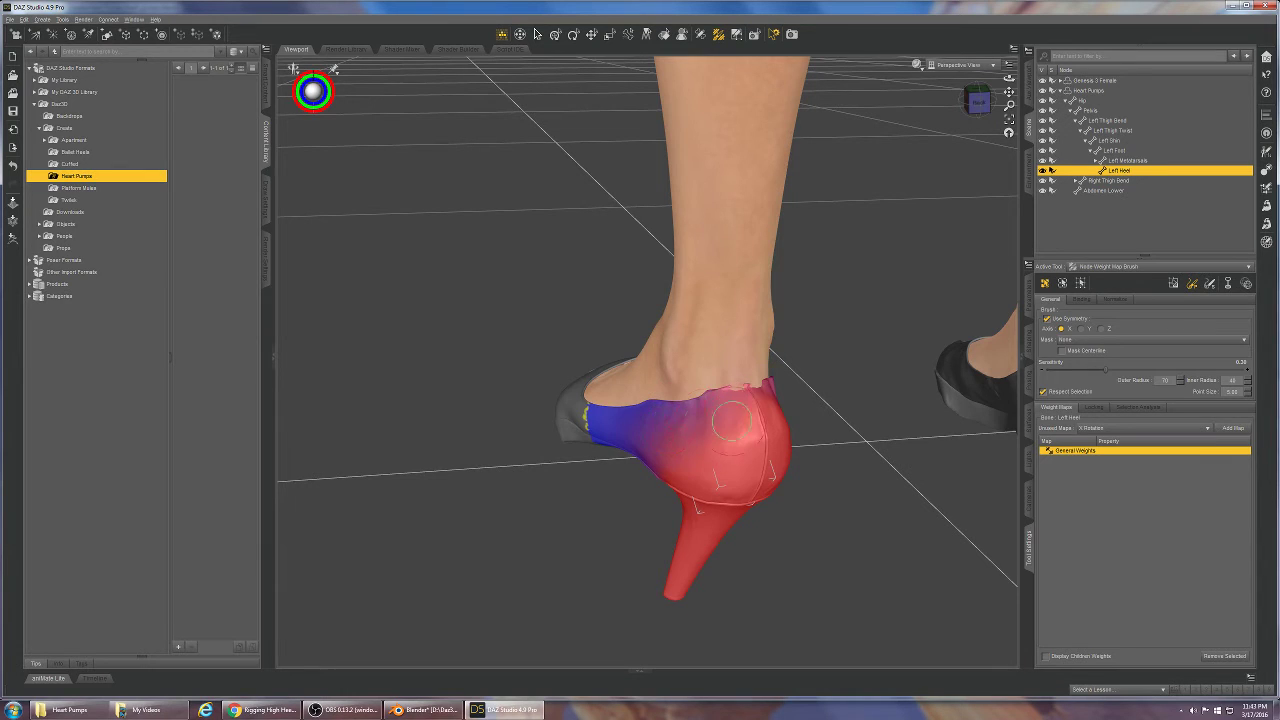
pyautogui.click(980, 102)
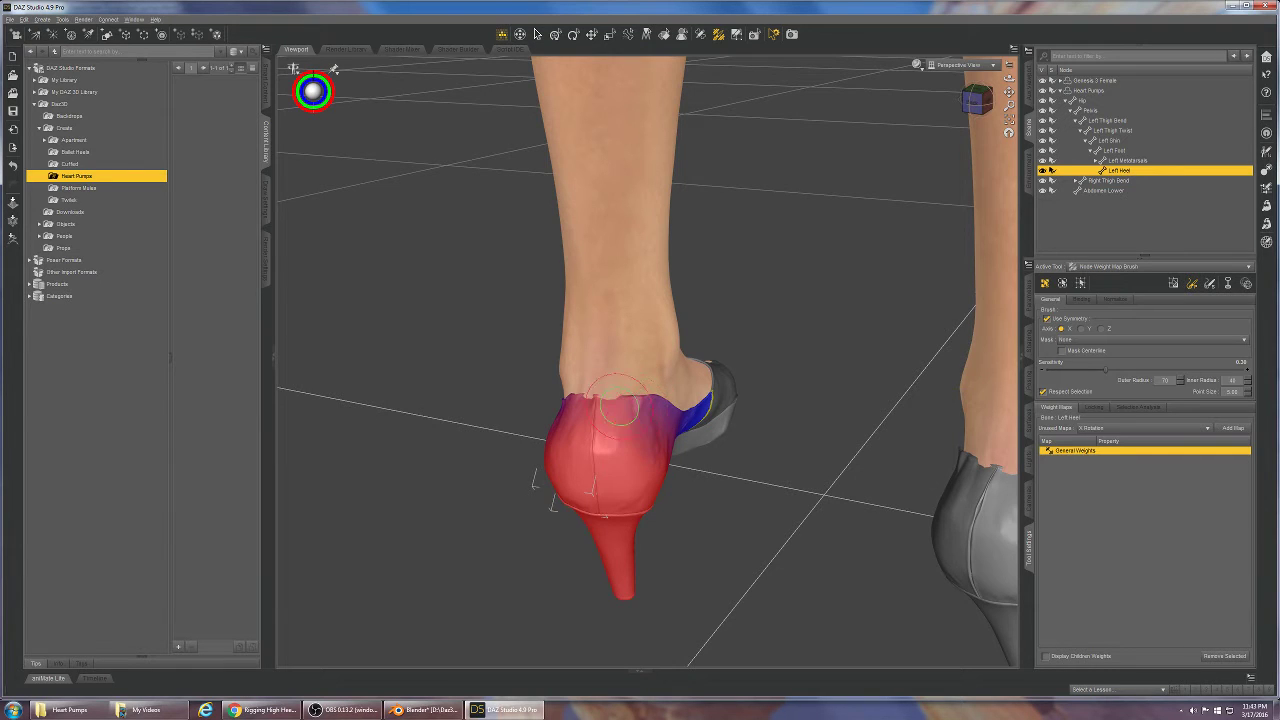
pyautogui.click(973, 92)
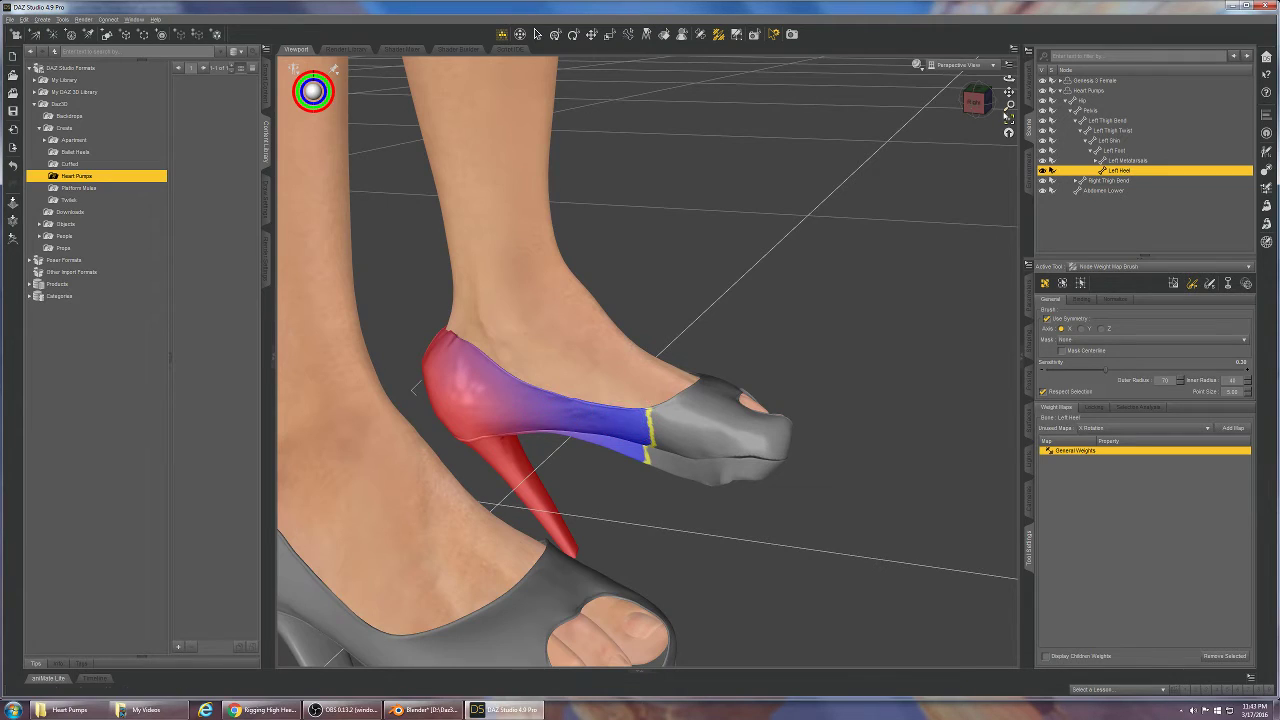
# Step: Check the Left Heel weights from several angles, and collapse the Heart Pumps hierarchy with the whole figure selected
pyautogui.moveTo(1009, 78); pyautogui.dragTo(780, 92)
pyautogui.moveTo(1085, 80); pyautogui.dragTo(1185, 82)
pyautogui.moveTo(1009, 78)
pyautogui.mouseDown()
pyautogui.moveTo(1100, 80)
pyautogui.moveTo(1115, 110)
pyautogui.moveTo(1010, 78)
pyautogui.moveTo(940, 80)
pyautogui.moveTo(930, 98)
pyautogui.moveTo(1009, 92)
pyautogui.mouseUp()
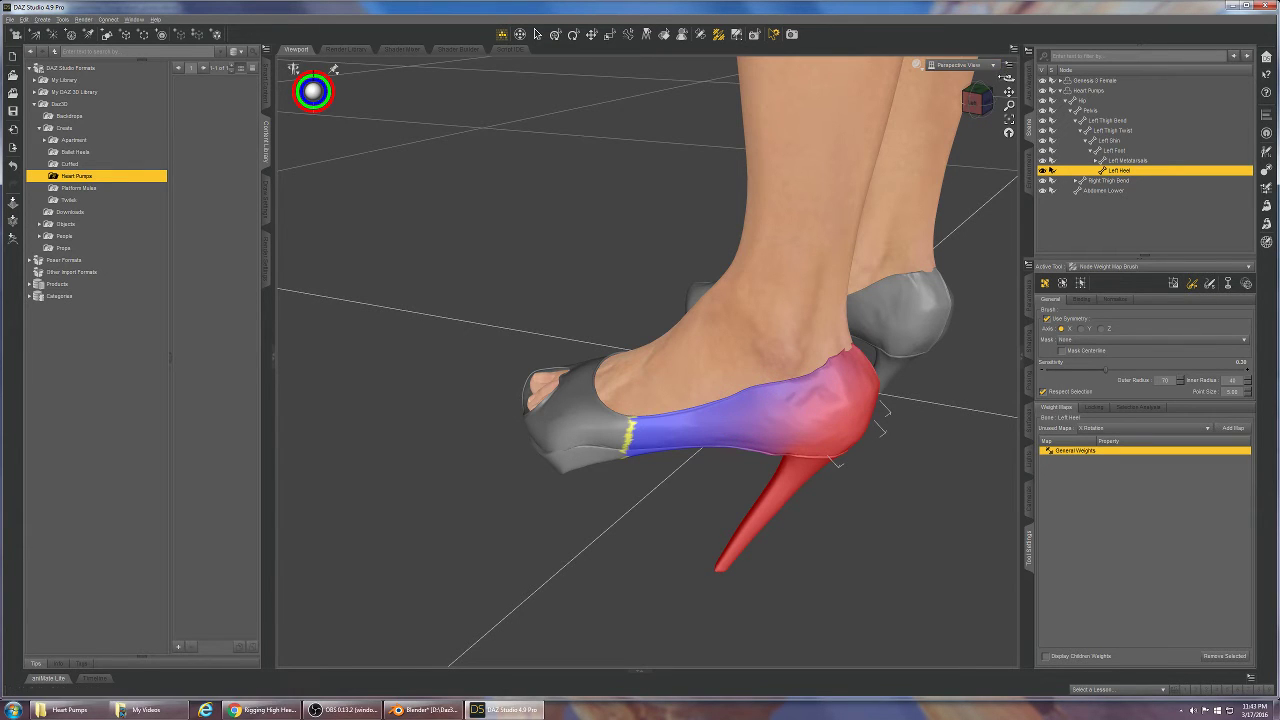
pyautogui.moveTo(1009, 78)
pyautogui.mouseDown()
pyautogui.moveTo(935, 80)
pyautogui.moveTo(1004, 72)
pyautogui.mouseUp()
pyautogui.scroll(1, 823, 377)
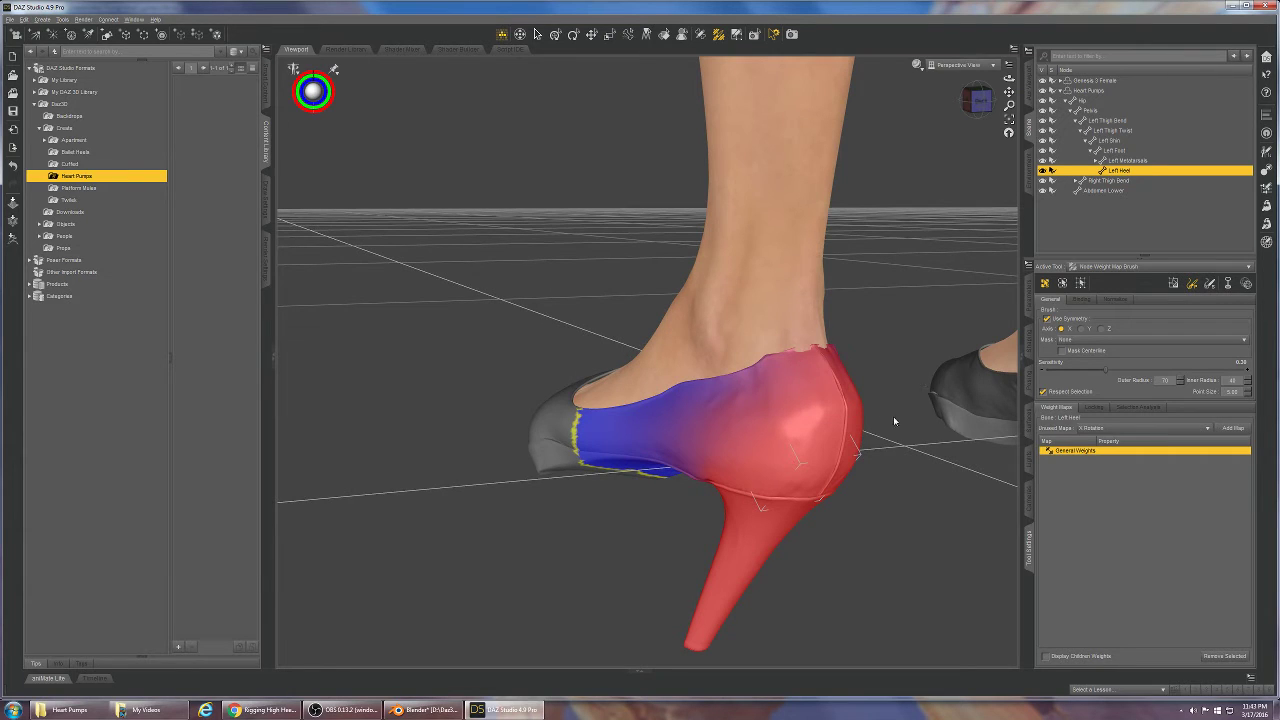
pyautogui.moveTo(1008, 78)
pyautogui.mouseDown()
pyautogui.moveTo(893, 375)
pyautogui.moveTo(880, 358)
pyautogui.mouseUp()
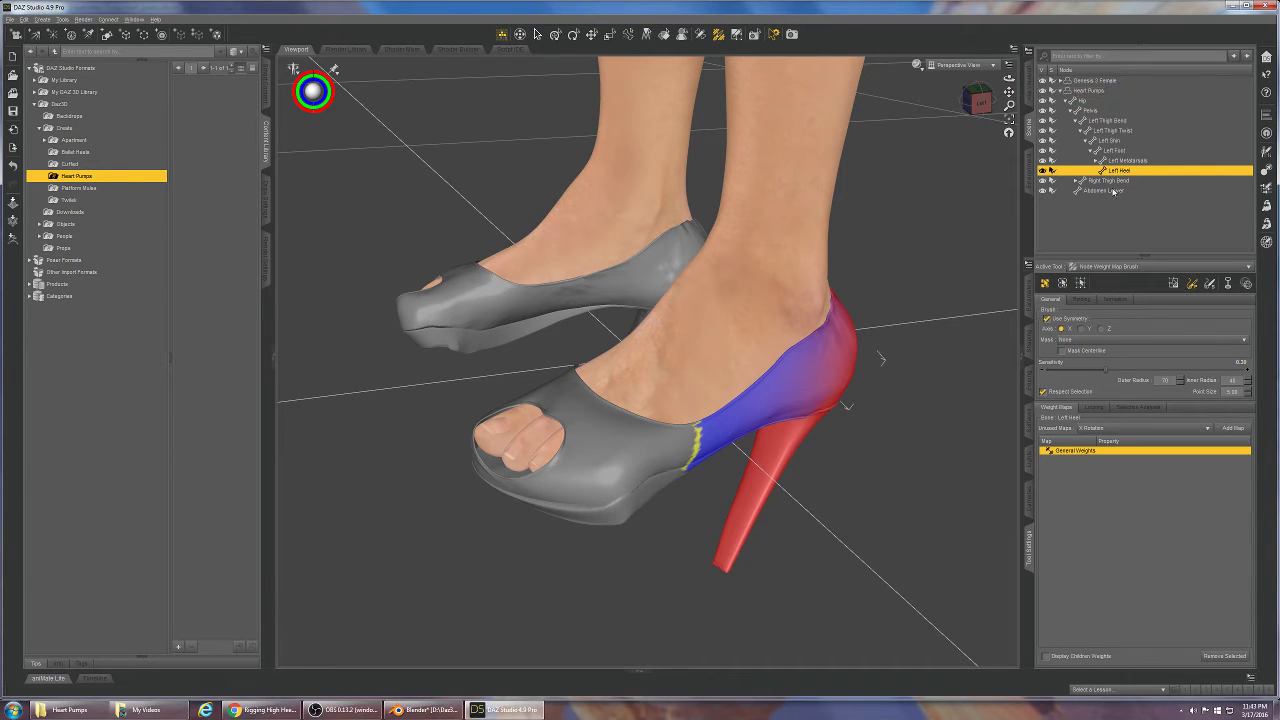
pyautogui.click(1061, 94)
pyautogui.click(1061, 94)
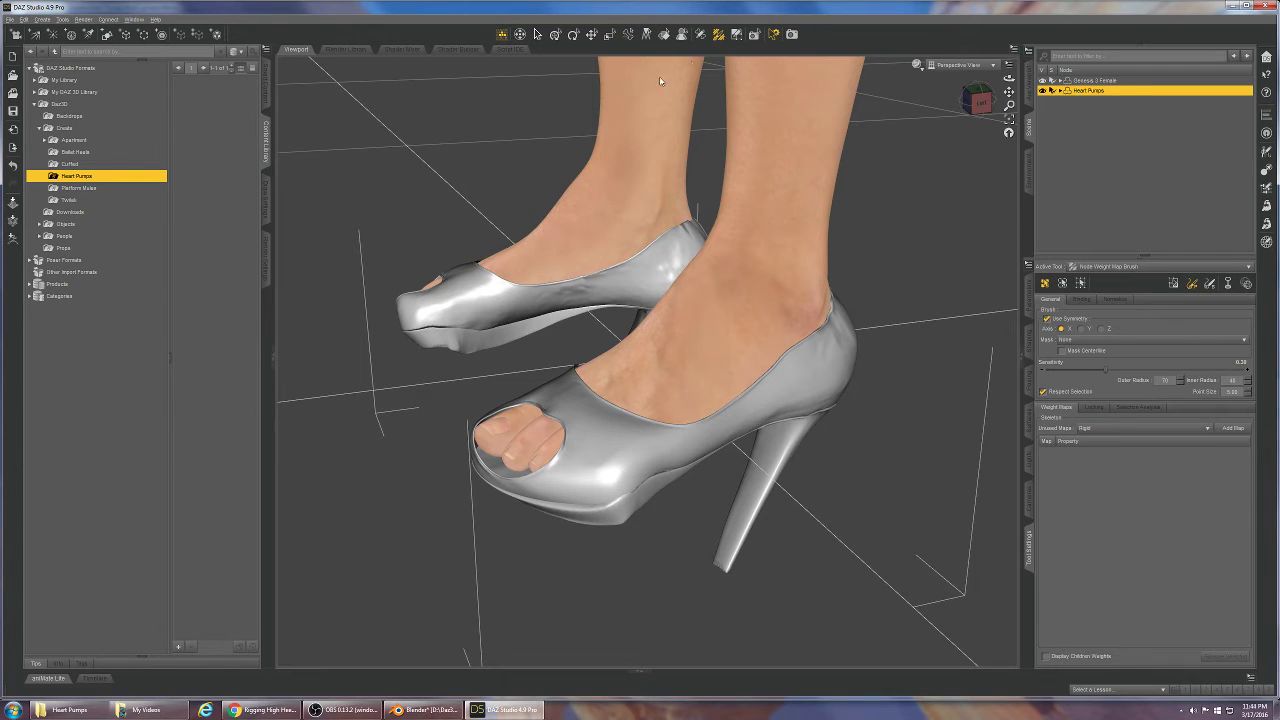
# Step: Bake the joint rotations of the Heart Pumps figure with the Joint Editor
pyautogui.click(700, 35)
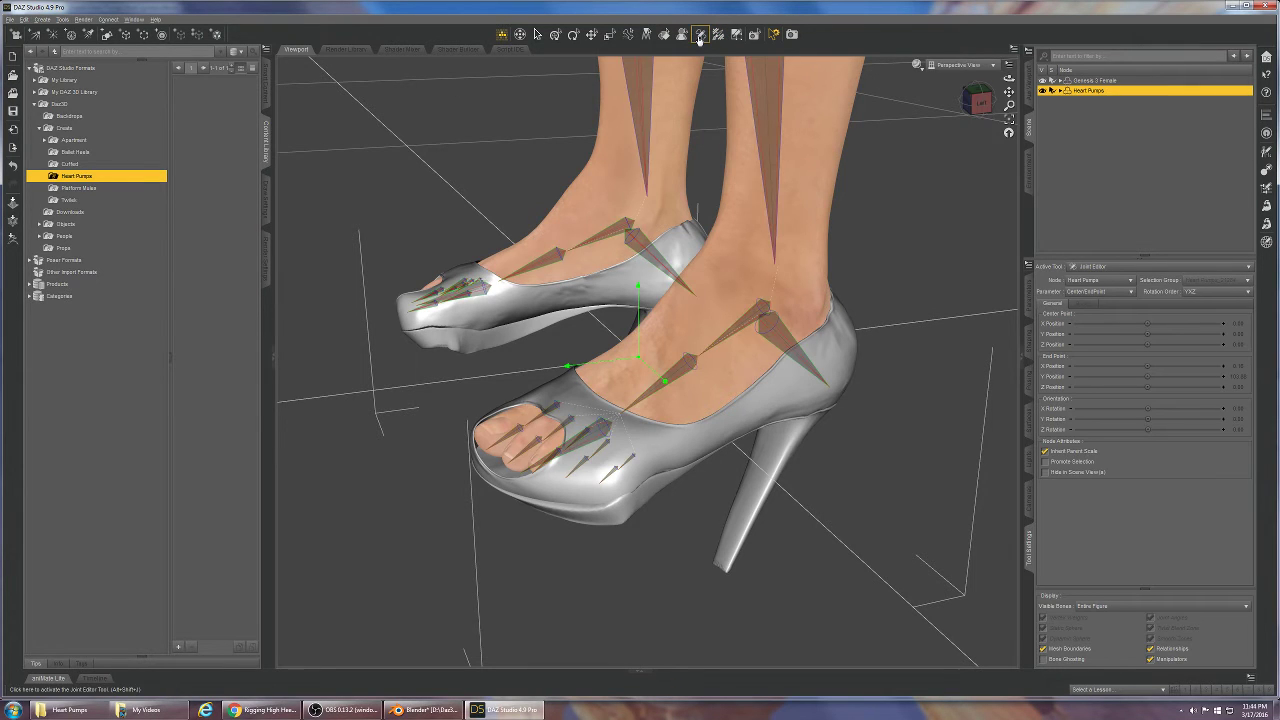
pyautogui.rightClick(835, 377)
pyautogui.moveTo(862, 400)
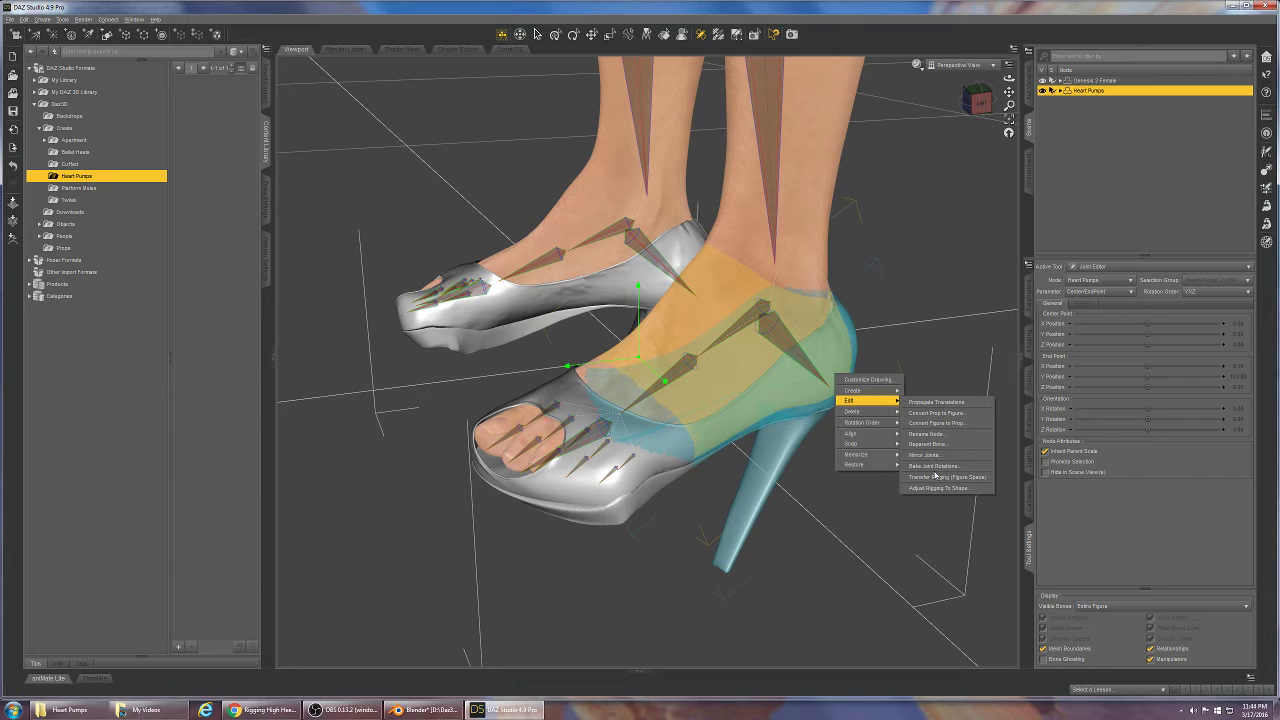
pyautogui.click(938, 466)
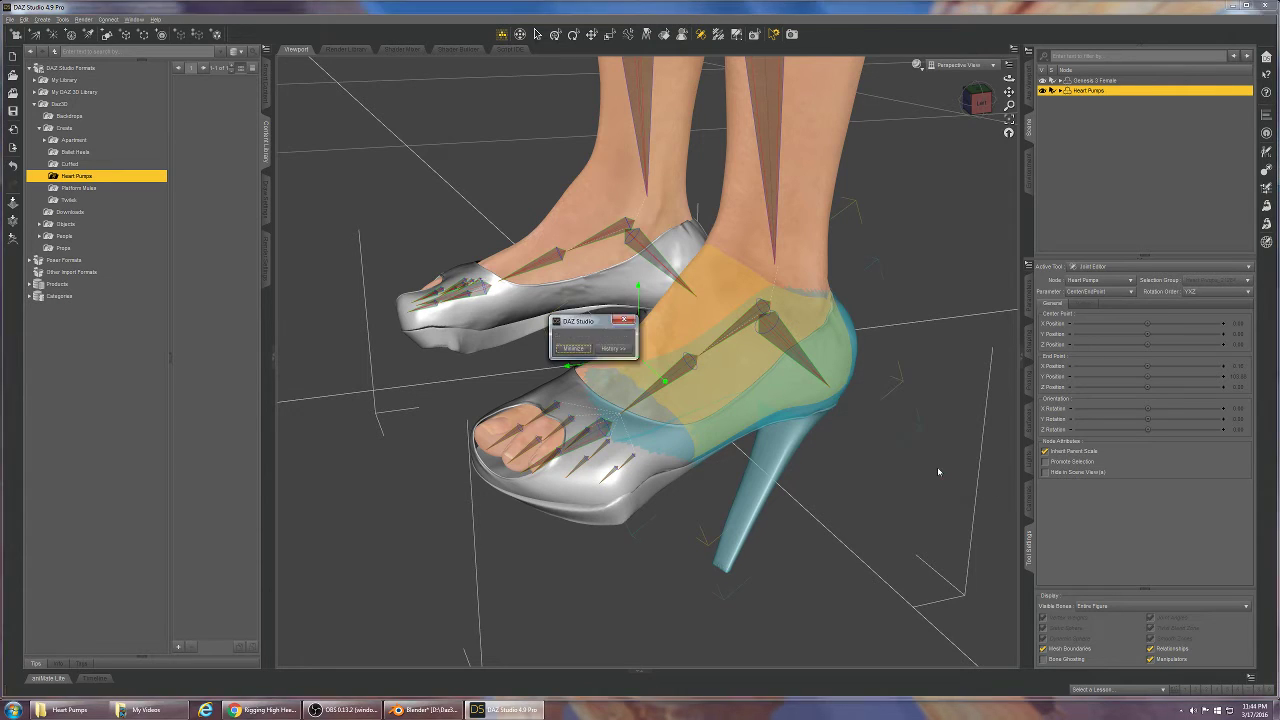
pyautogui.moveTo(1009, 78)
pyautogui.mouseDown()
pyautogui.moveTo(1030, 85)
pyautogui.moveTo(960, 86)
pyautogui.moveTo(1025, 94)
pyautogui.moveTo(1010, 88)
pyautogui.mouseUp()
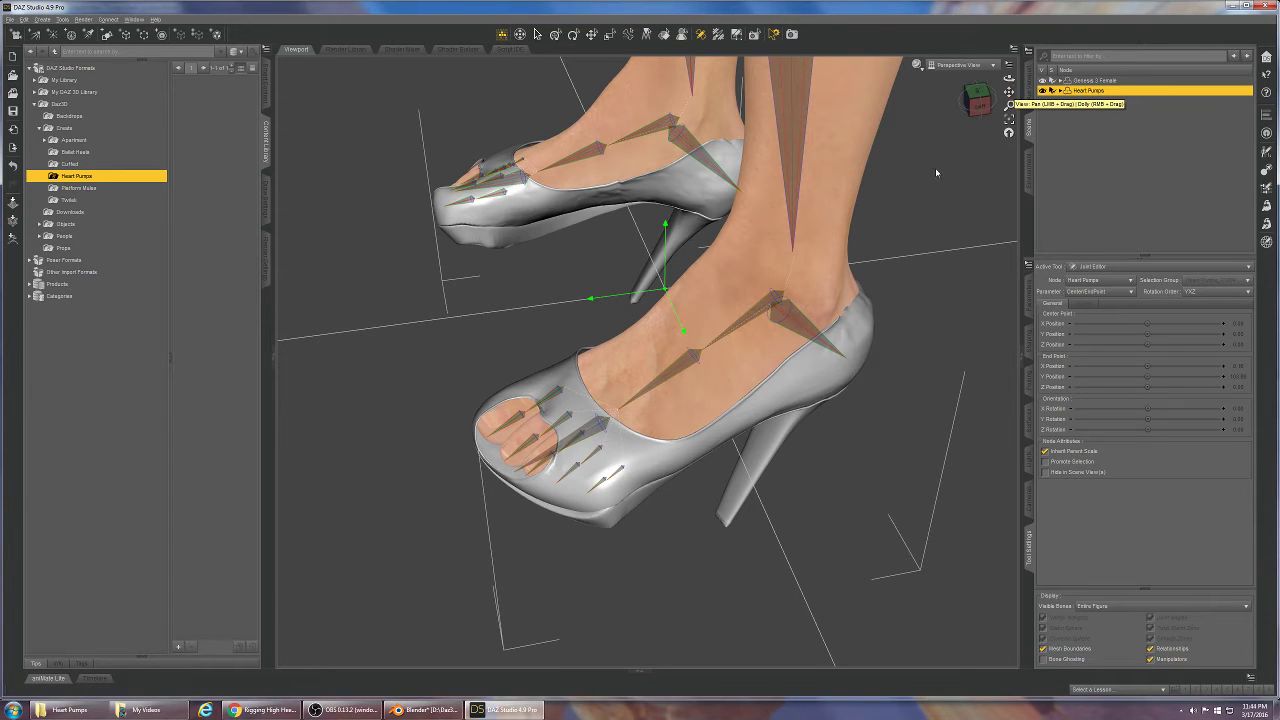
# Step: Unfit the Heart Pumps from the figure by setting their Fit To target to None
pyautogui.rightClick(1100, 94)
pyautogui.moveTo(1111, 101)
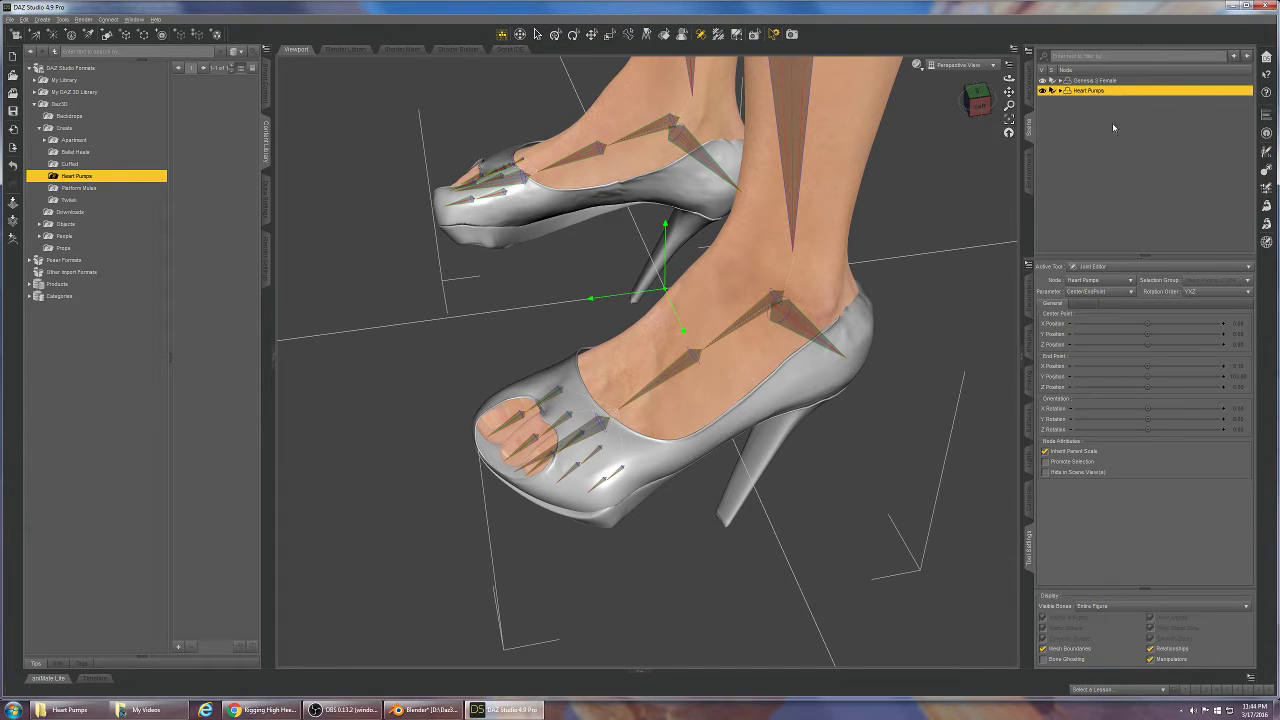
pyautogui.click(1128, 121)
pyautogui.click(637, 346)
pyautogui.click(637, 349)
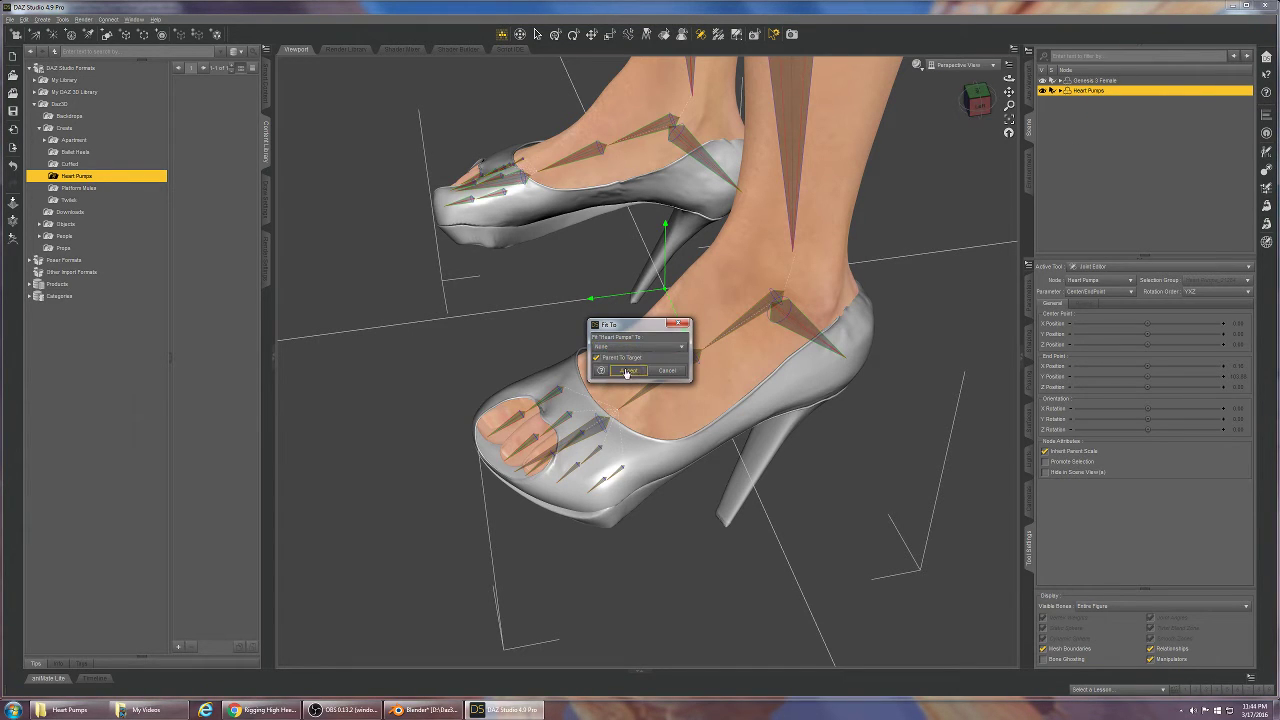
pyautogui.click(620, 370)
# Step: Delete the Genesis 3 Female figure from the scene, keeping the Heart Pumps
pyautogui.moveTo(1009, 78)
pyautogui.mouseDown()
pyautogui.moveTo(900, 78)
pyautogui.moveTo(1016, 84)
pyautogui.mouseUp()
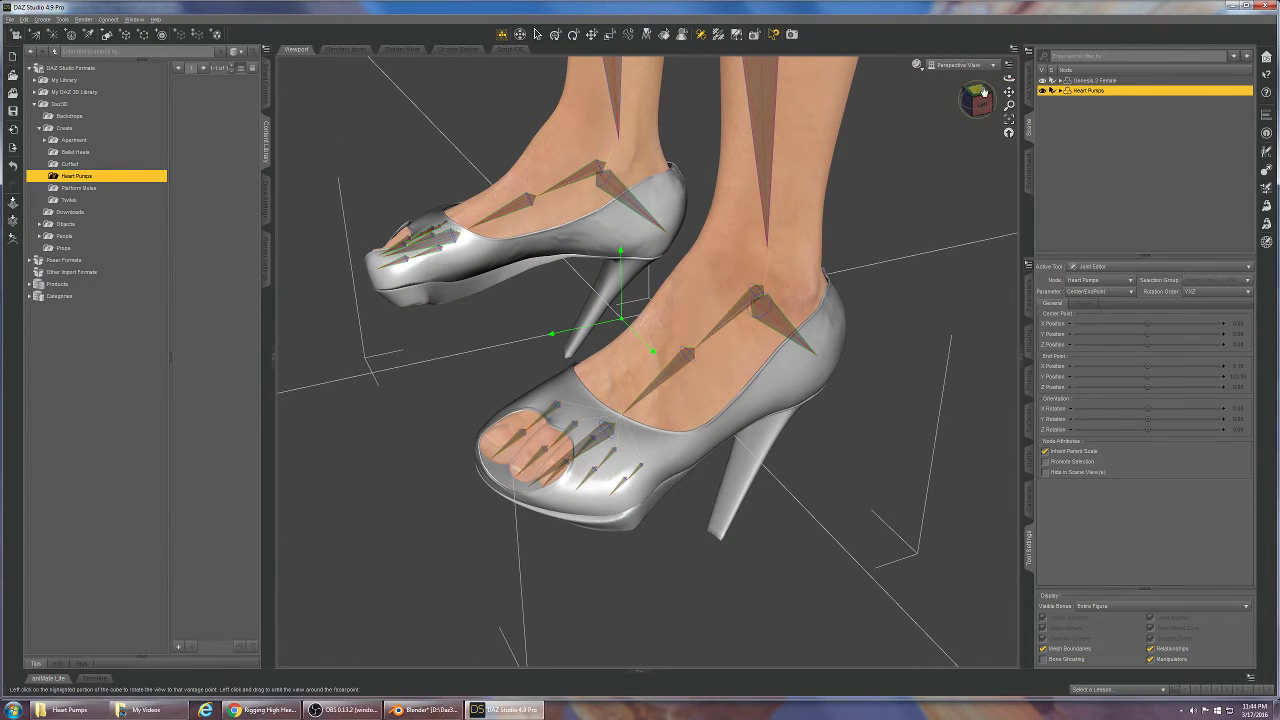
pyautogui.click(789, 188)
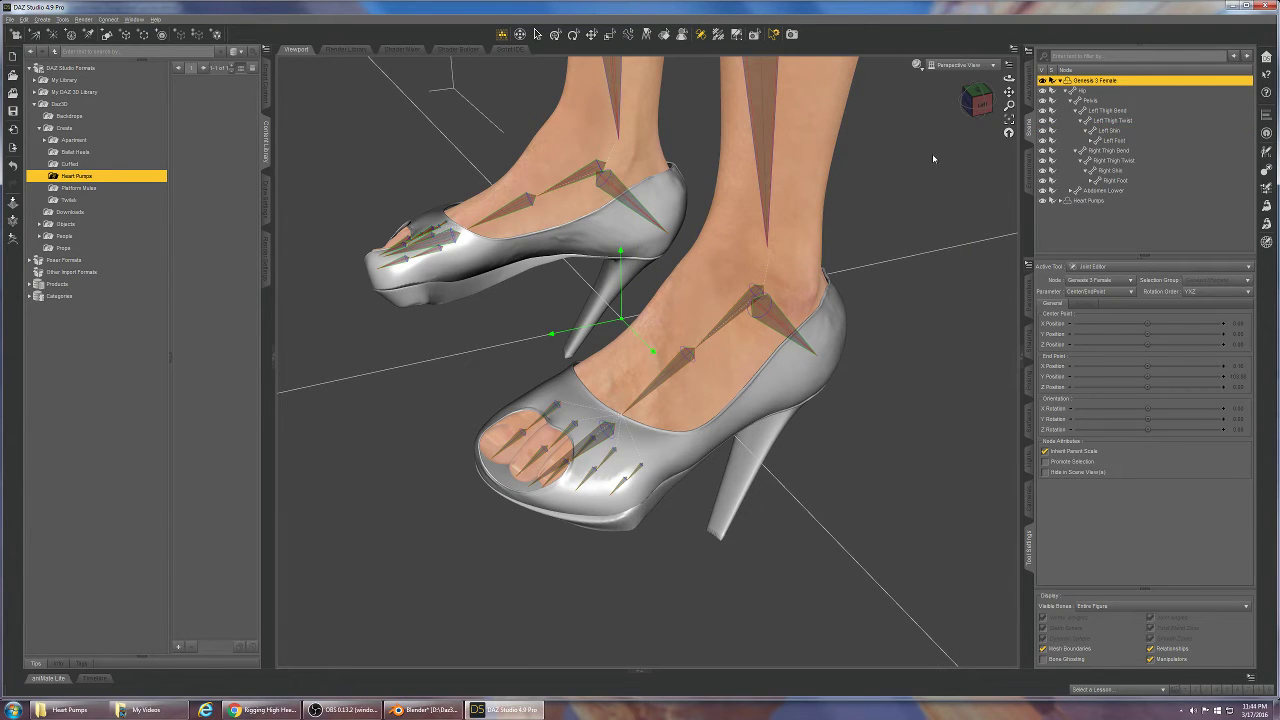
pyautogui.press('Delete')
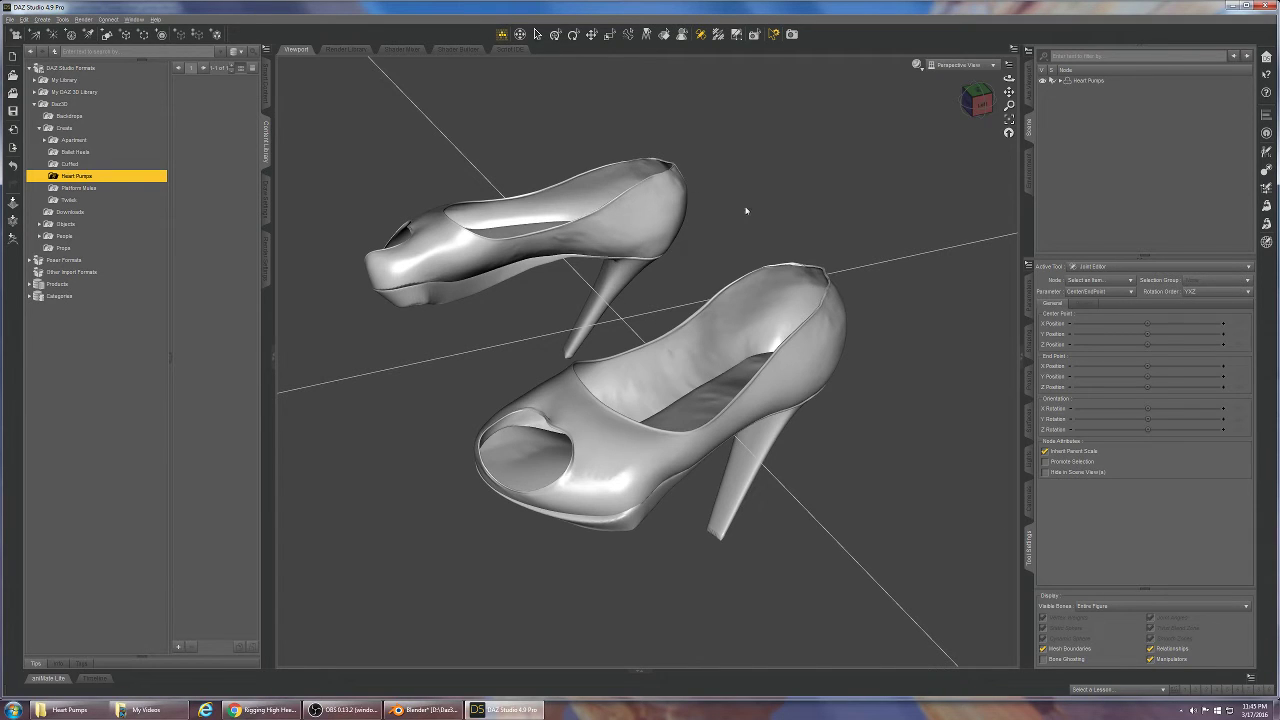
# Step: Set the Resolution Level of the Heart Pumps mesh to Base
pyautogui.click(1030, 340)
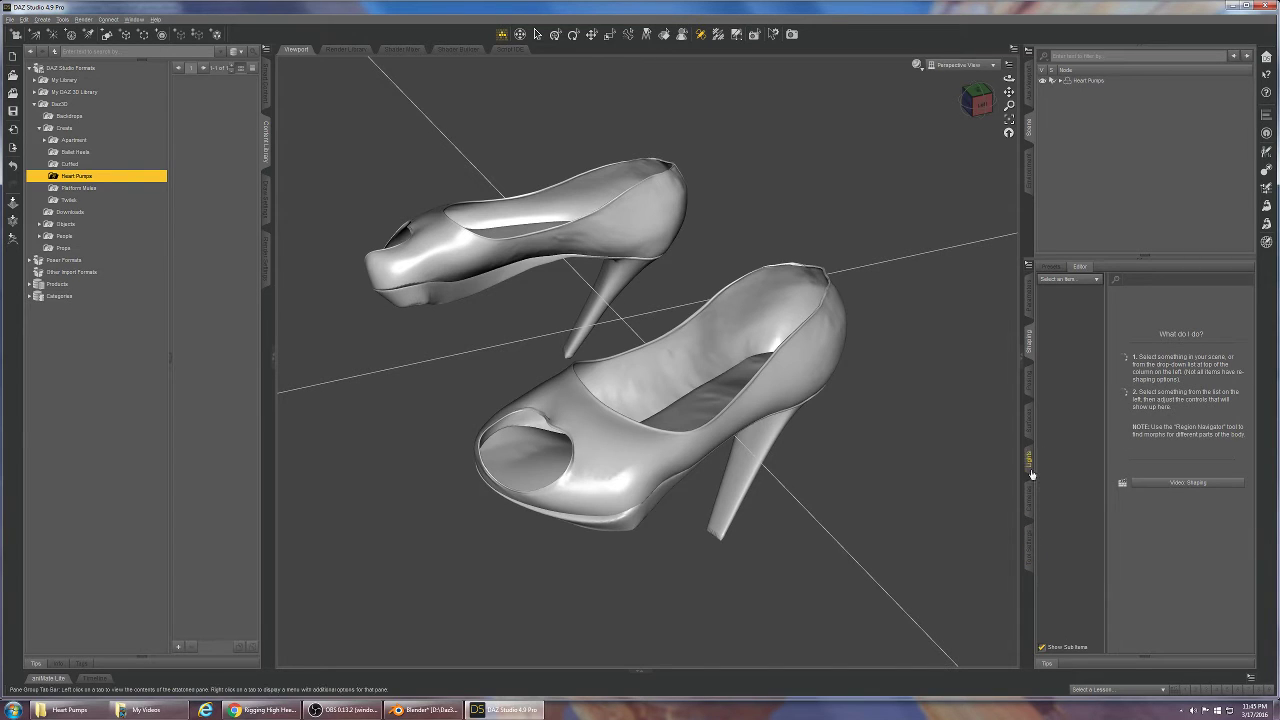
pyautogui.click(1029, 296)
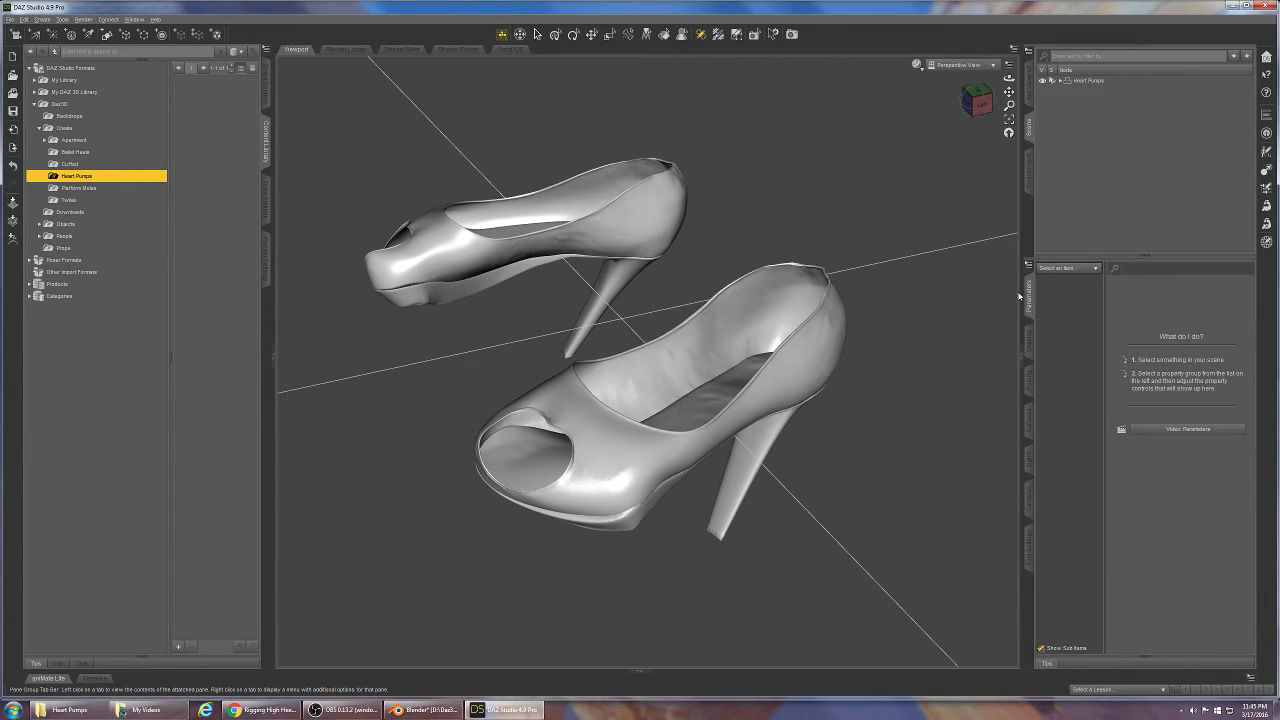
pyautogui.click(1088, 80)
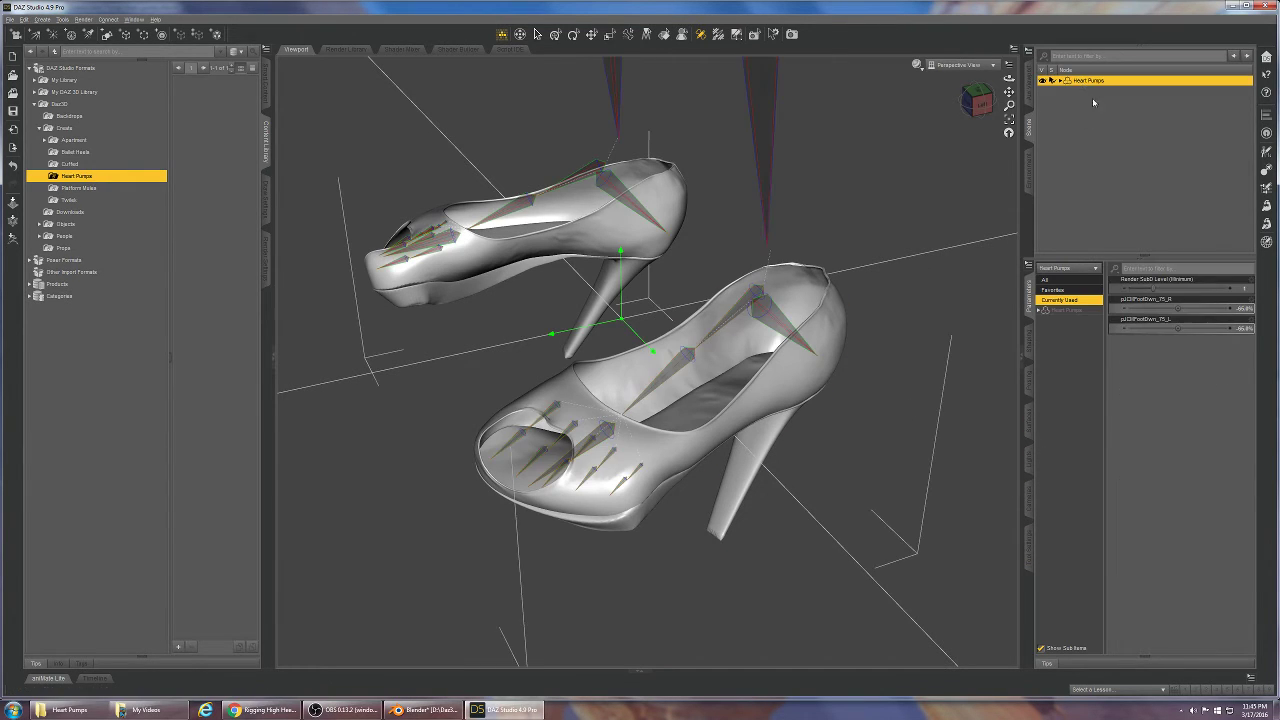
pyautogui.click(1068, 311)
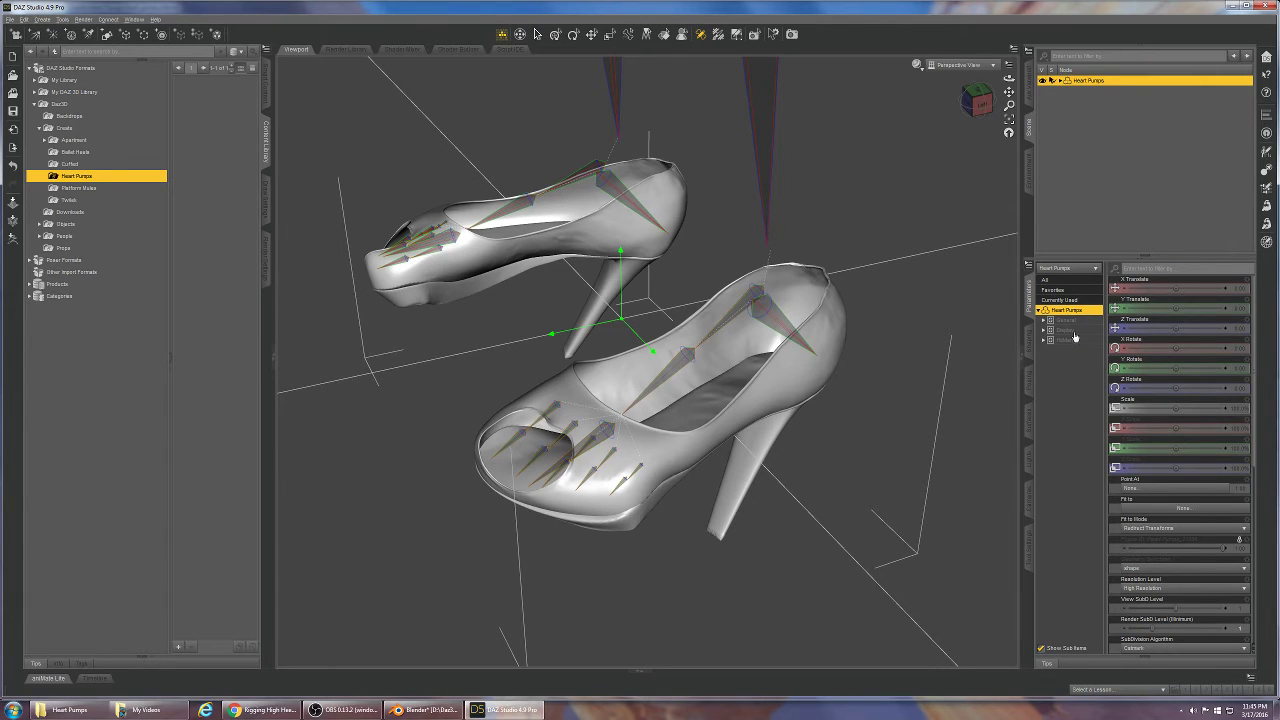
pyautogui.click(1067, 320)
pyautogui.click(1085, 352)
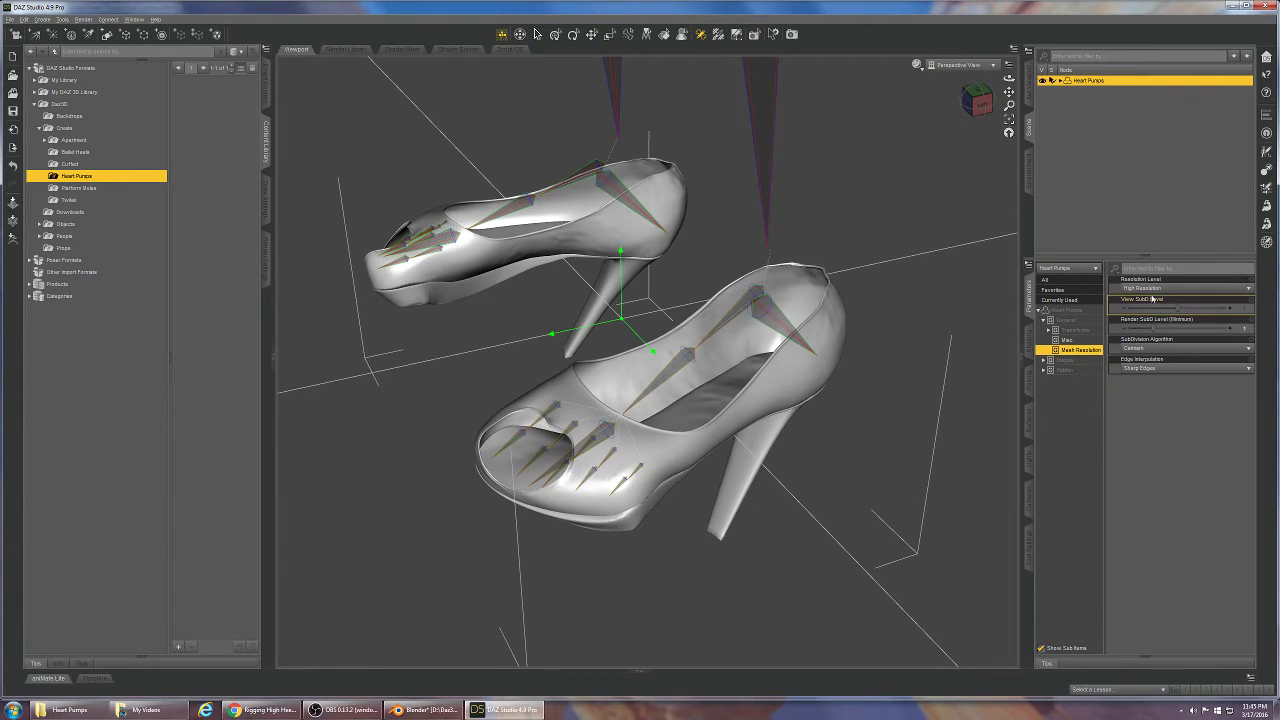
pyautogui.click(1163, 289)
pyautogui.click(1138, 300)
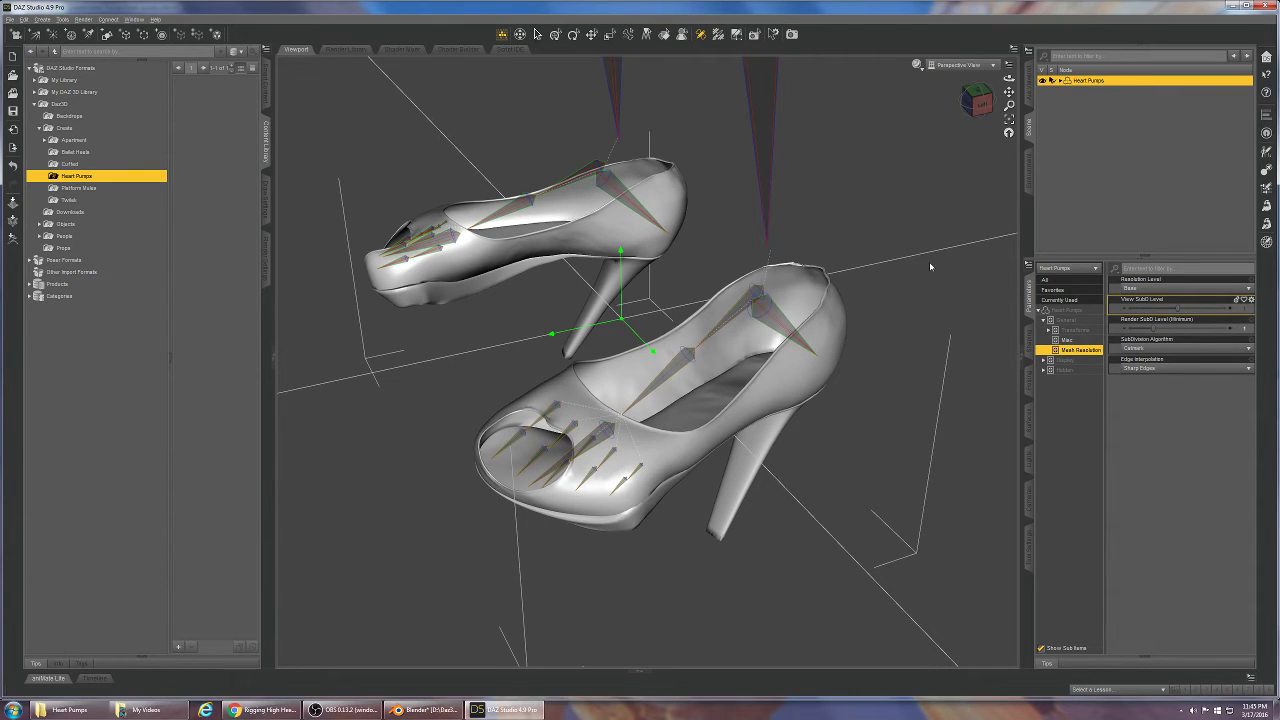
# Step: Export the Heart Pumps as temp.obj into the Heart Pumps folder with the current Custom OBJ export settings
pyautogui.click(10, 19)
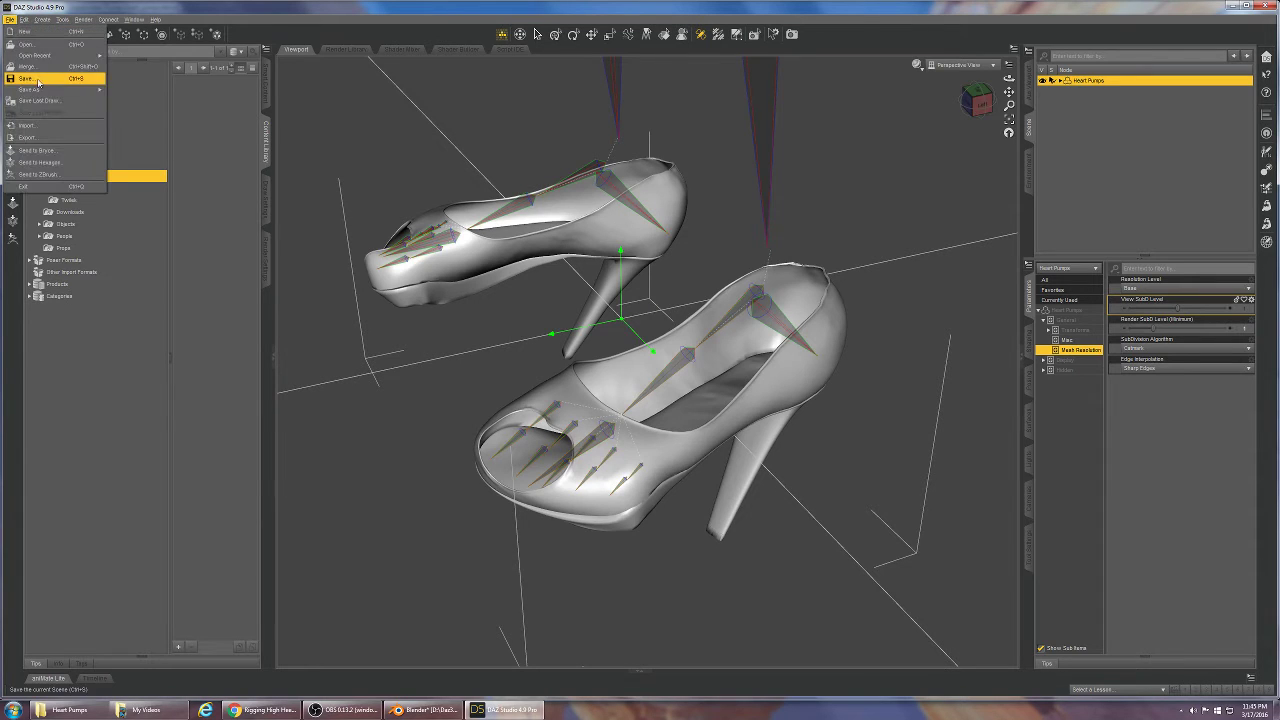
pyautogui.click(556, 35)
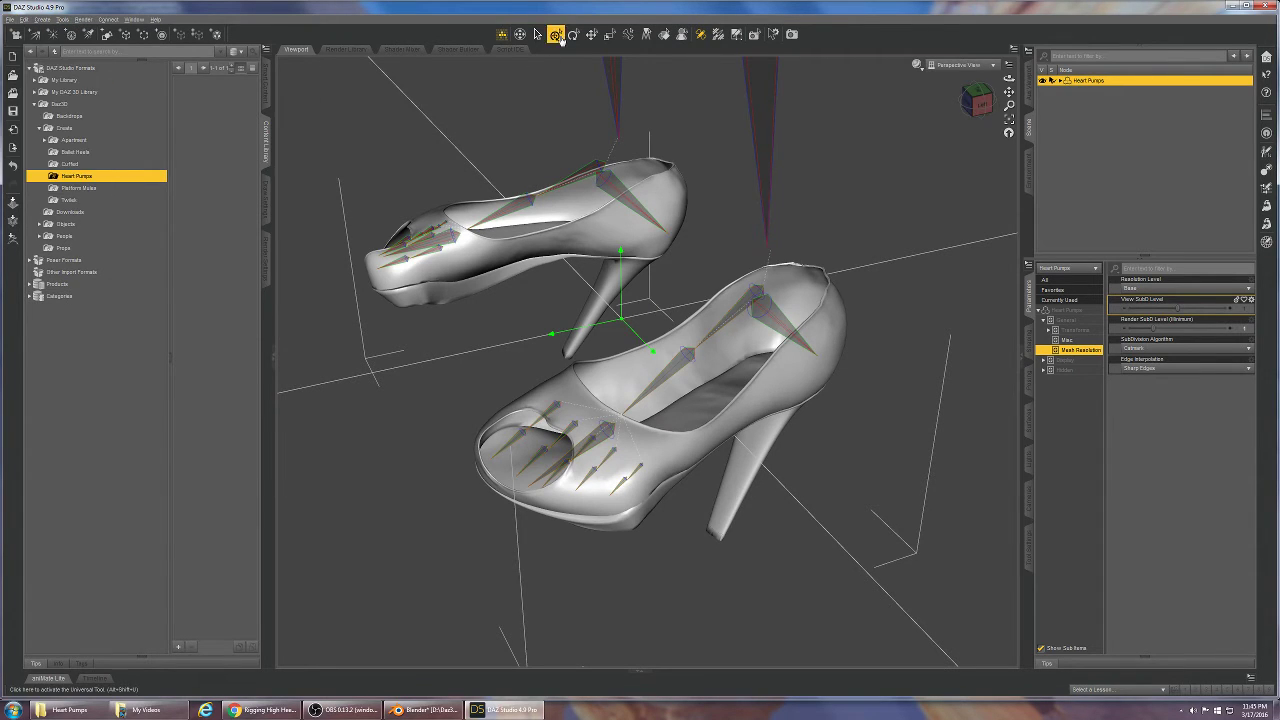
pyautogui.click(9, 21)
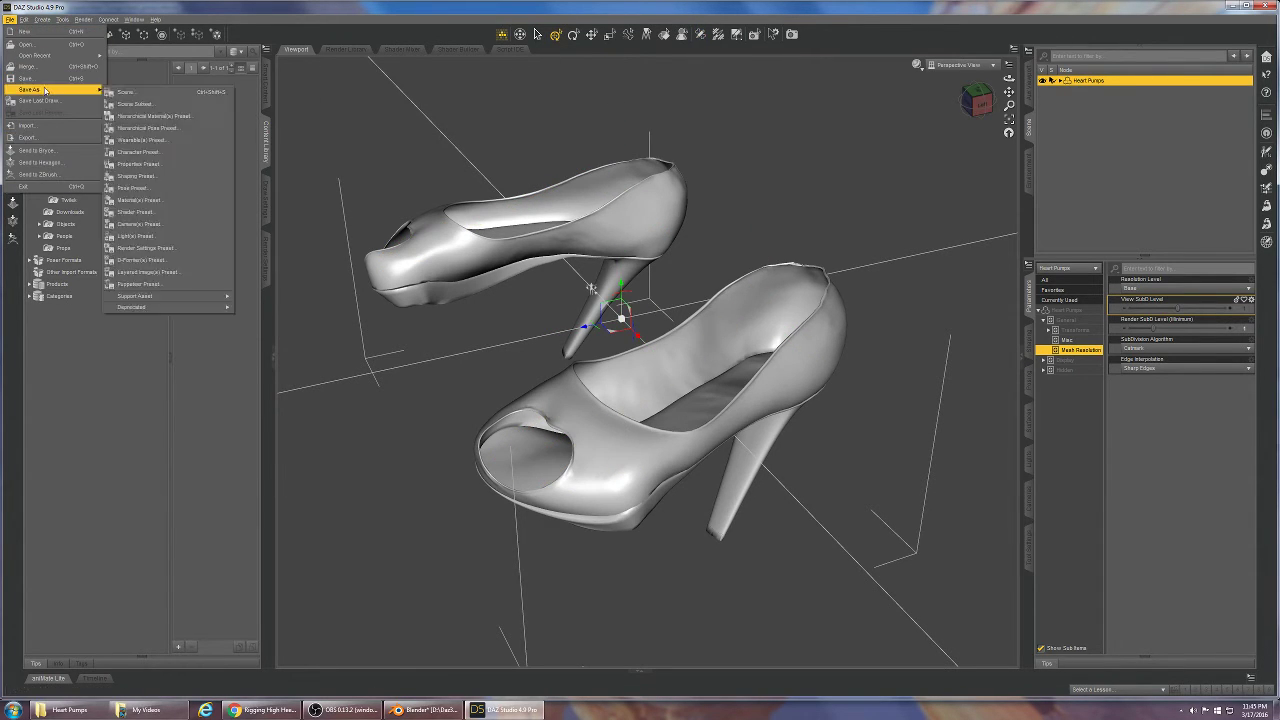
pyautogui.click(30, 137)
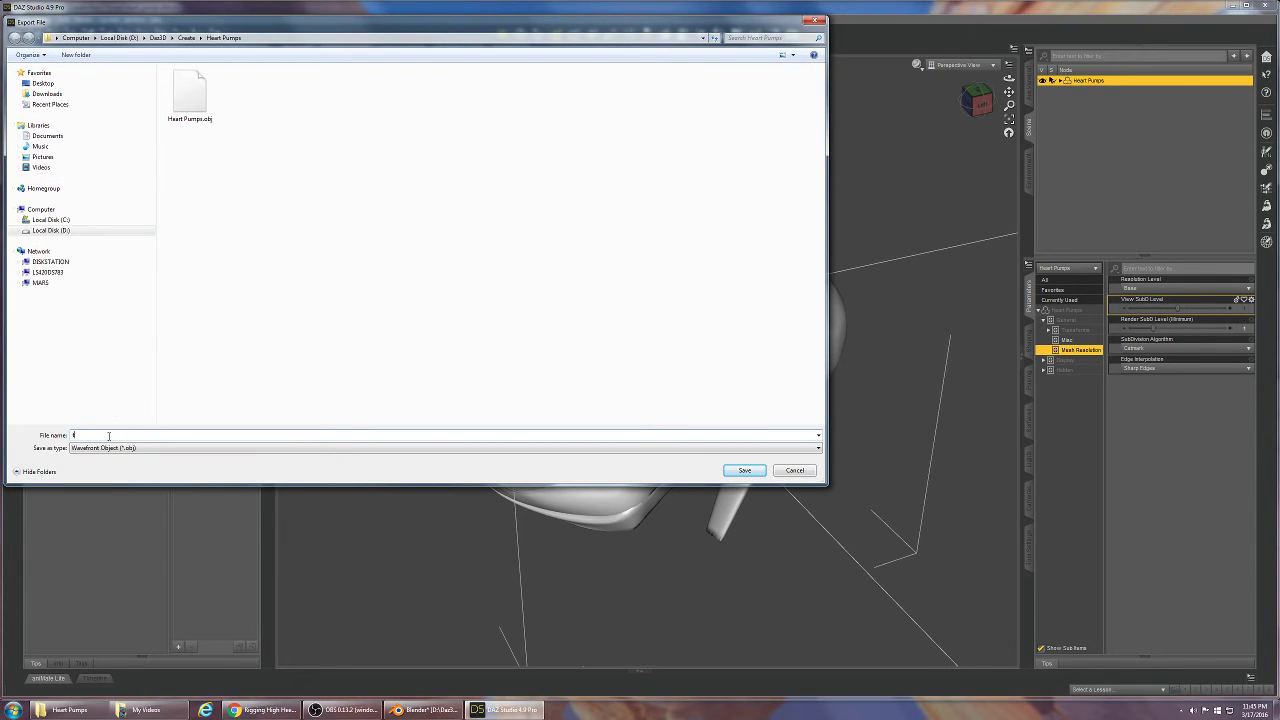
pyautogui.click(745, 471)
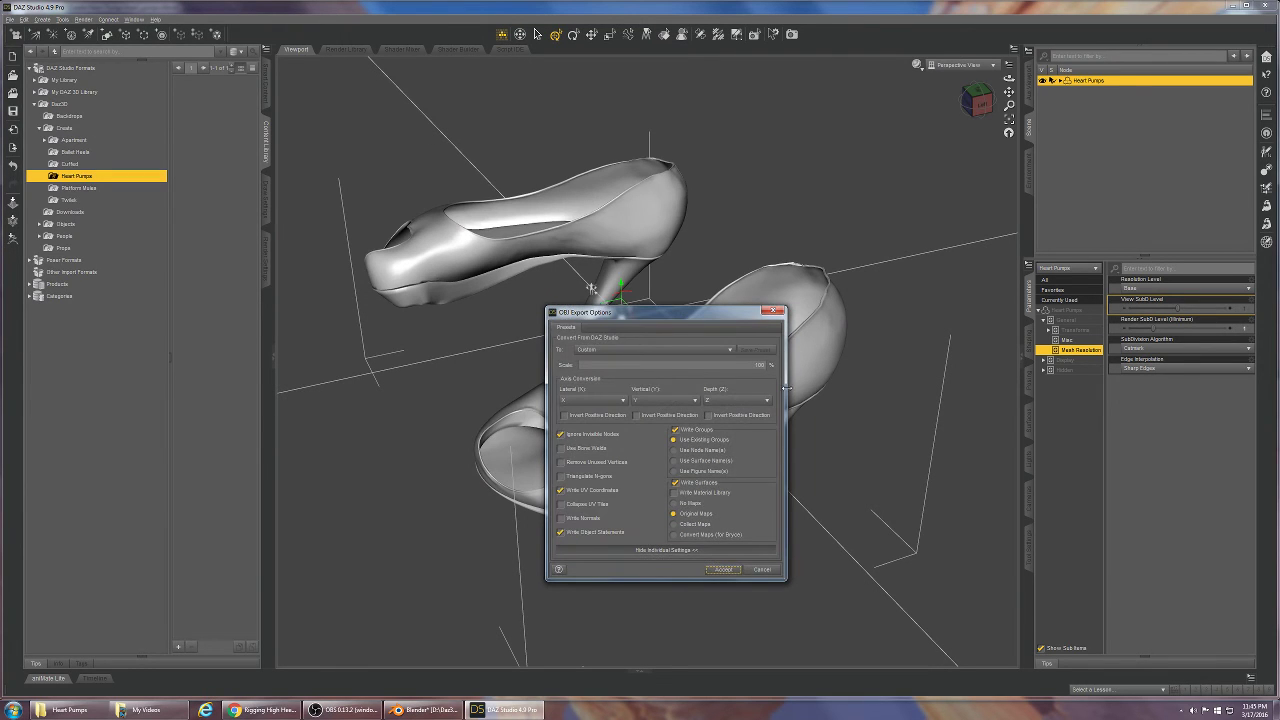
pyautogui.click(723, 570)
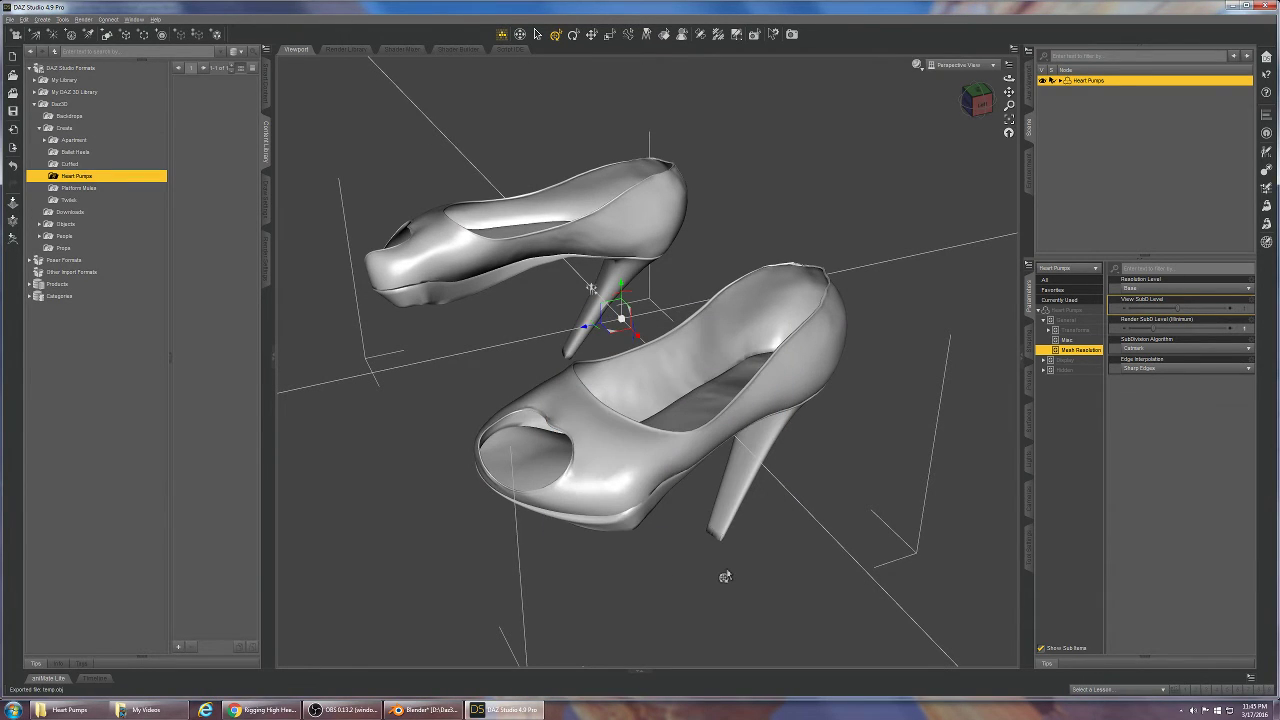
# Step: Update the Heart Pumps' base geometry vertex positions from temp.obj with the current OBJ import settings
pyautogui.click(24, 19)
pyautogui.moveTo(59, 90)
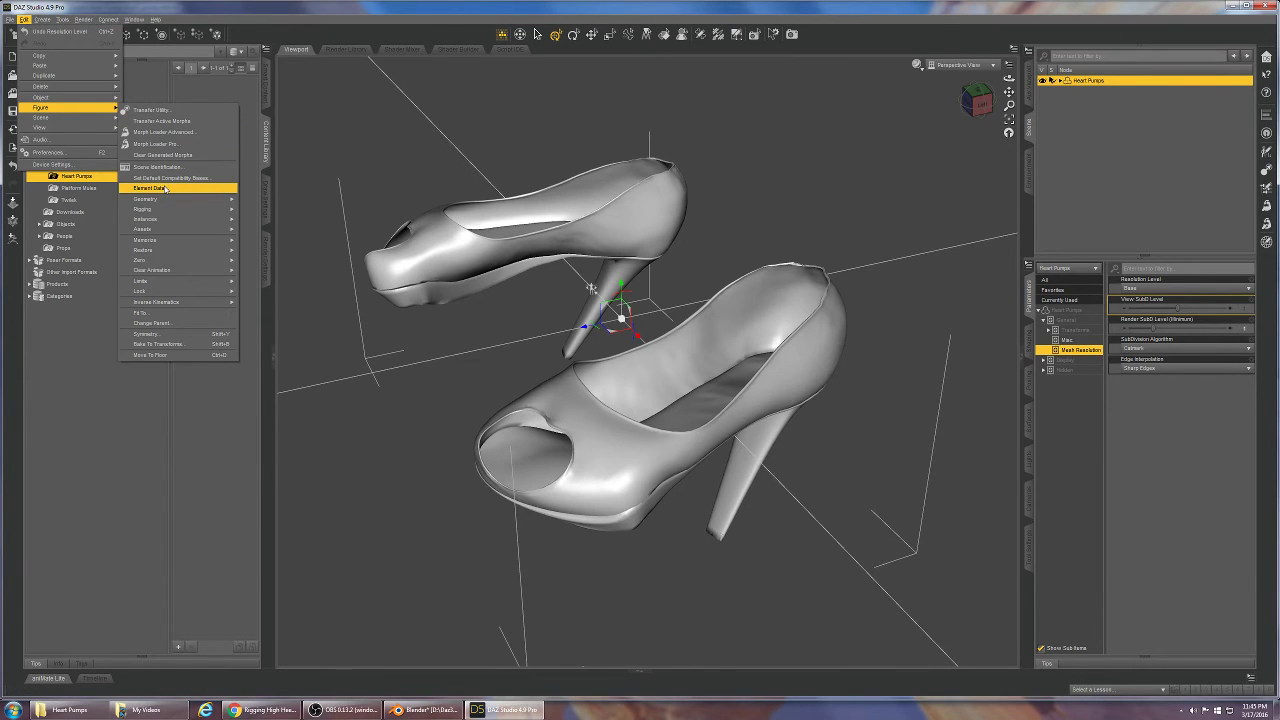
pyautogui.moveTo(167, 199)
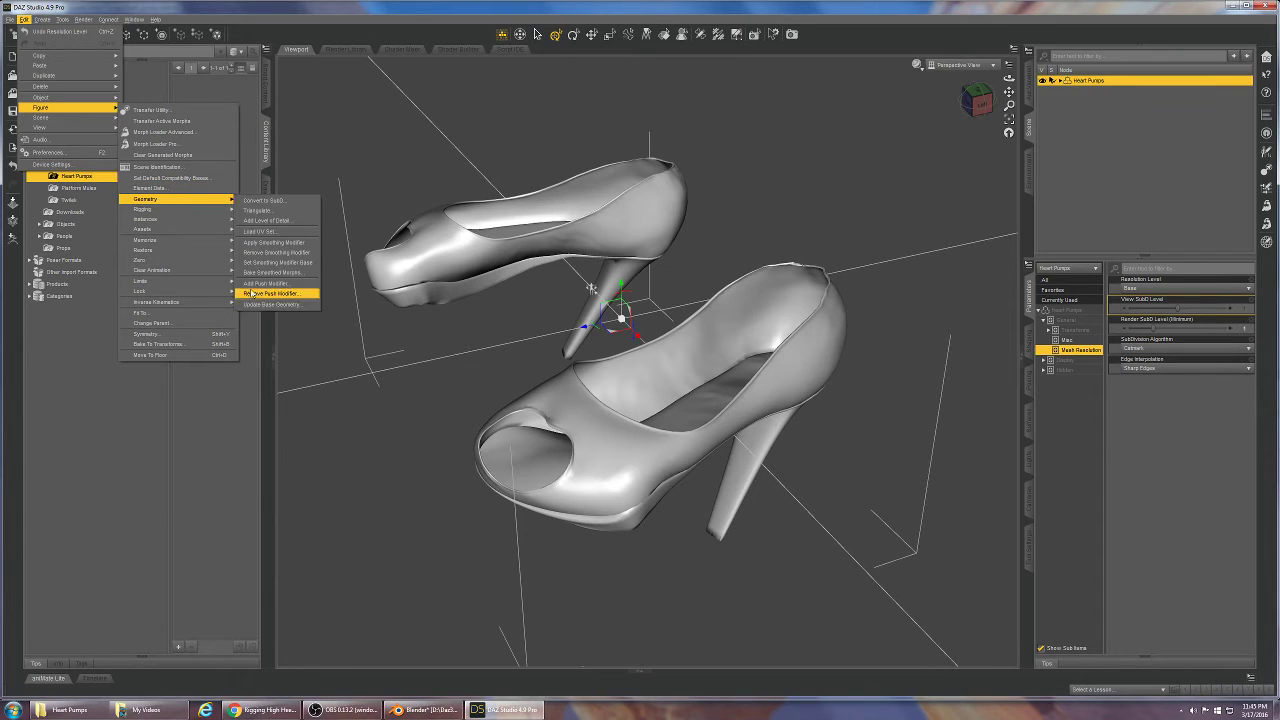
pyautogui.click(276, 296)
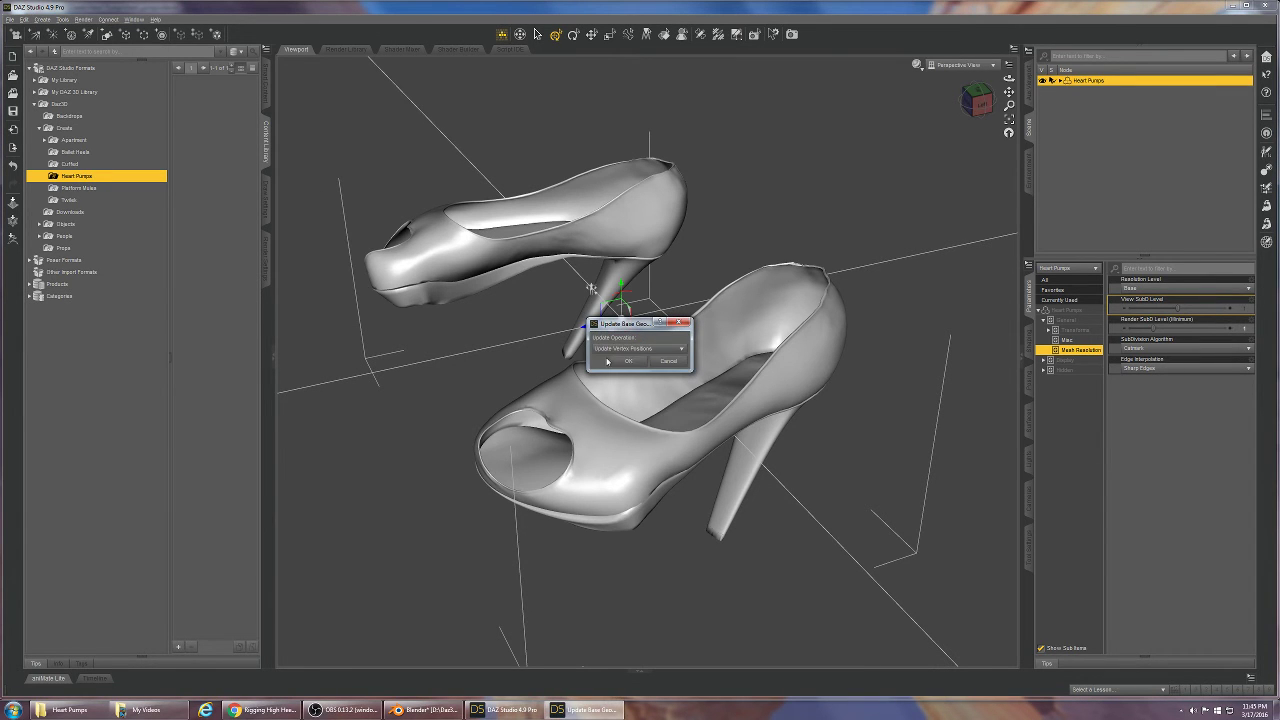
pyautogui.click(625, 364)
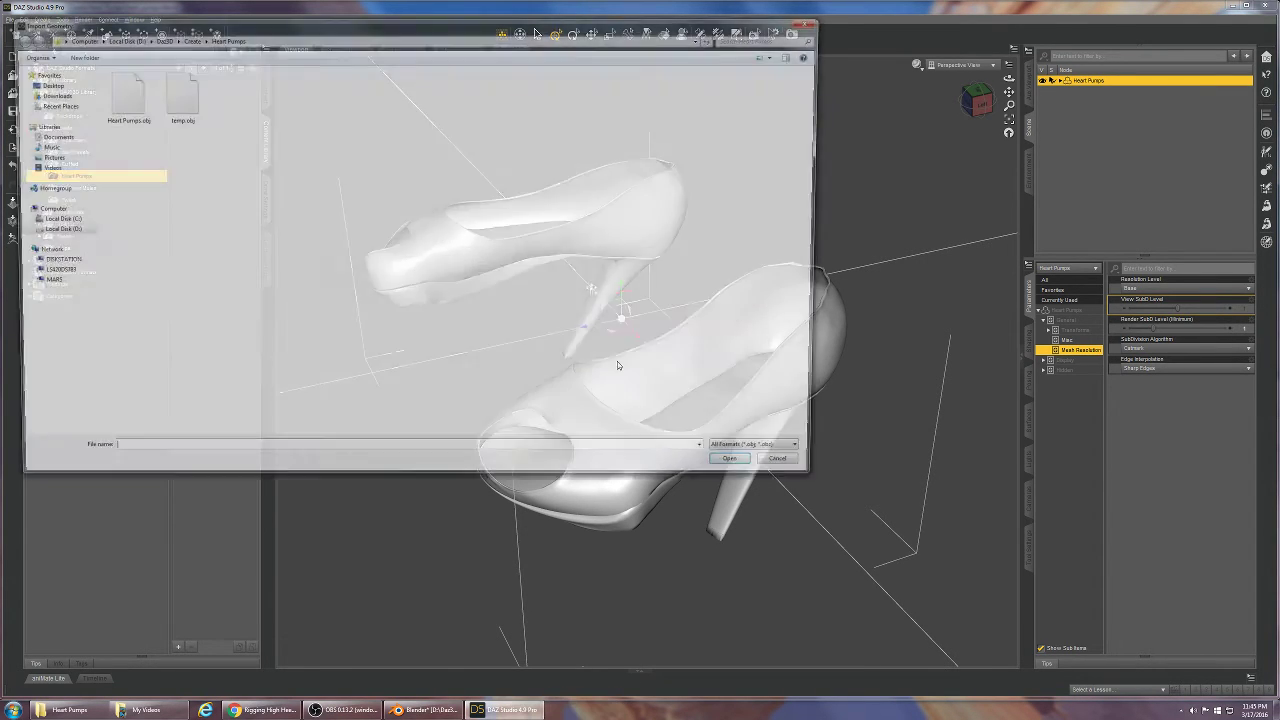
pyautogui.click(174, 100)
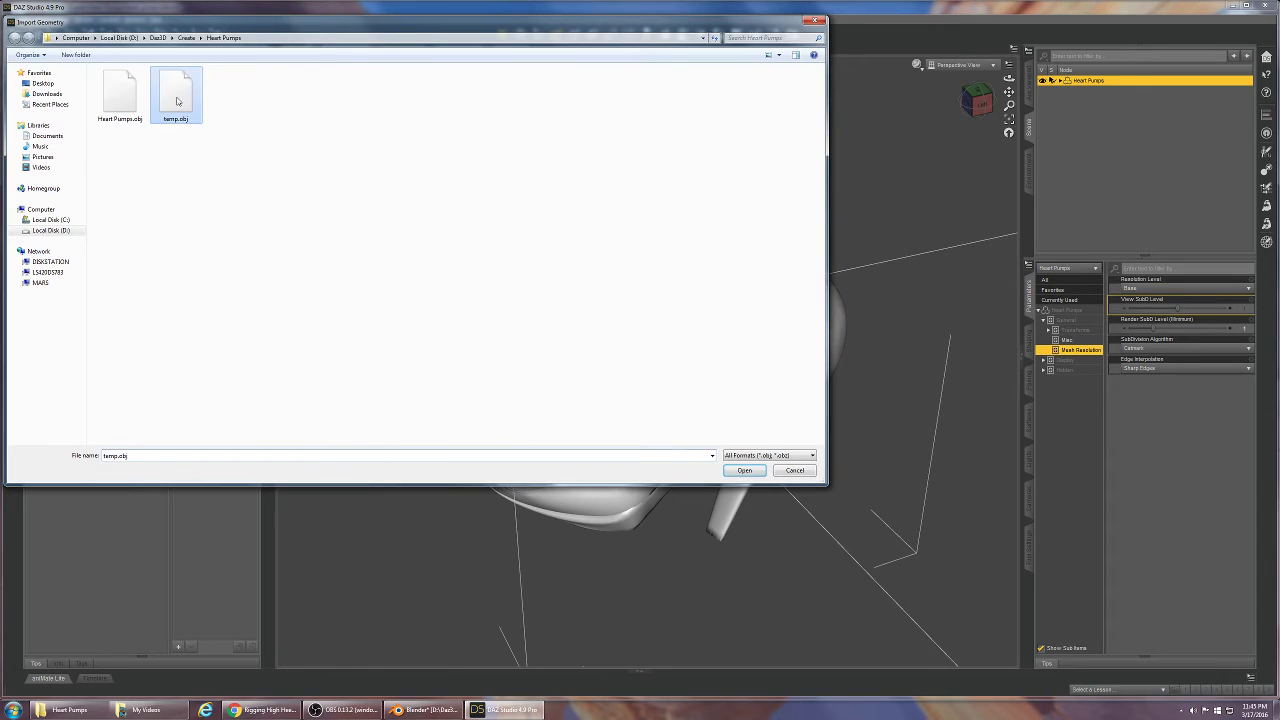
pyautogui.click(743, 470)
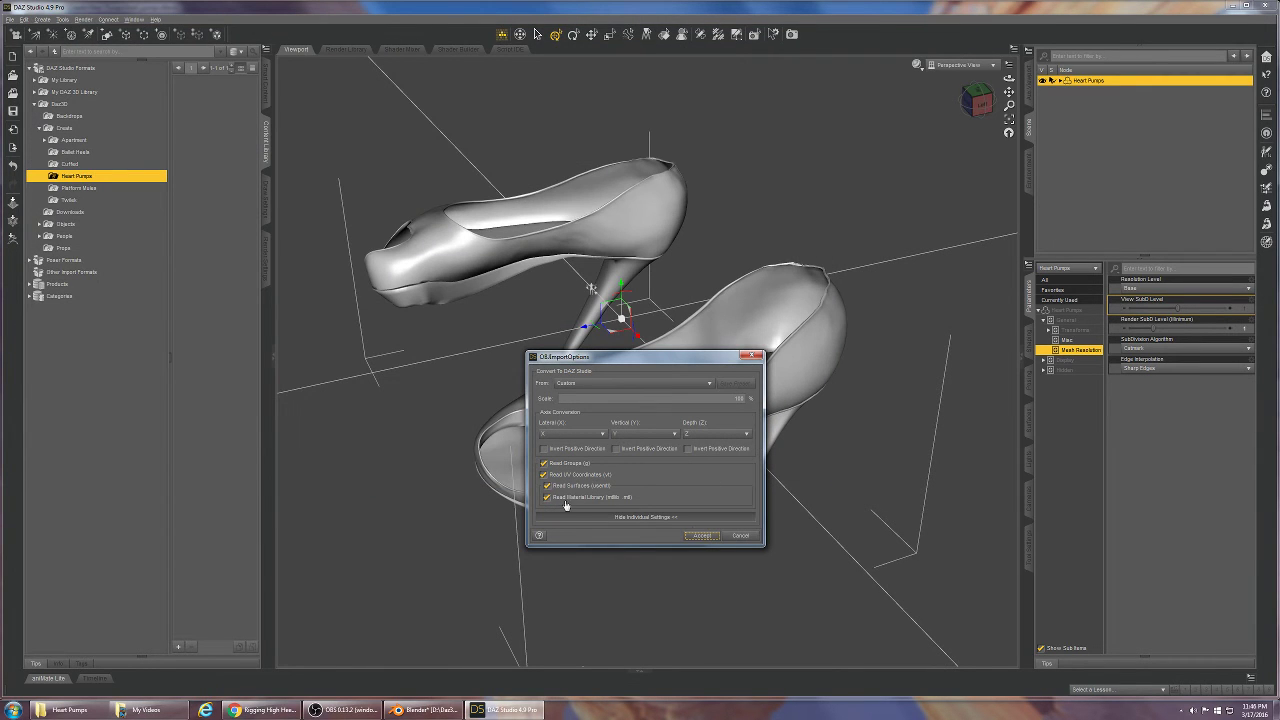
pyautogui.click(702, 535)
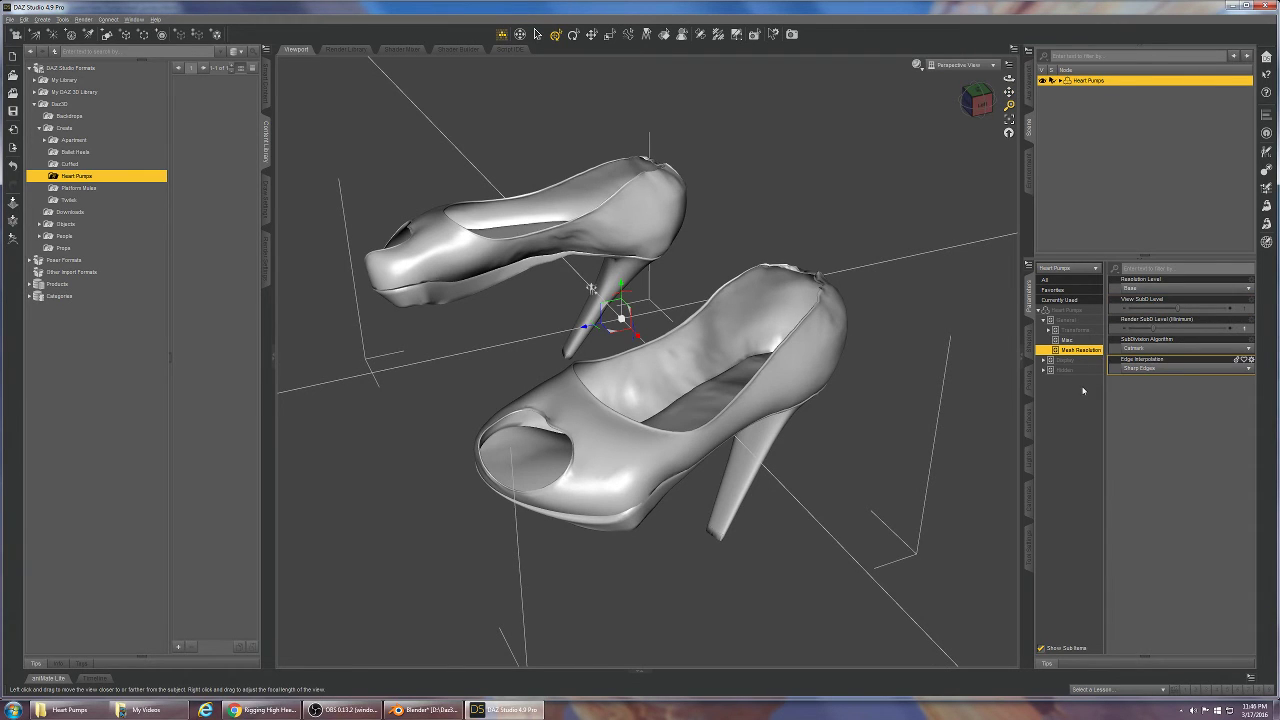
# Step: Zero the right and left pJCMFootDwn_75 morphs of the Heart Pumps and set their Resolution Level to High Resolution
pyautogui.click(1060, 300)
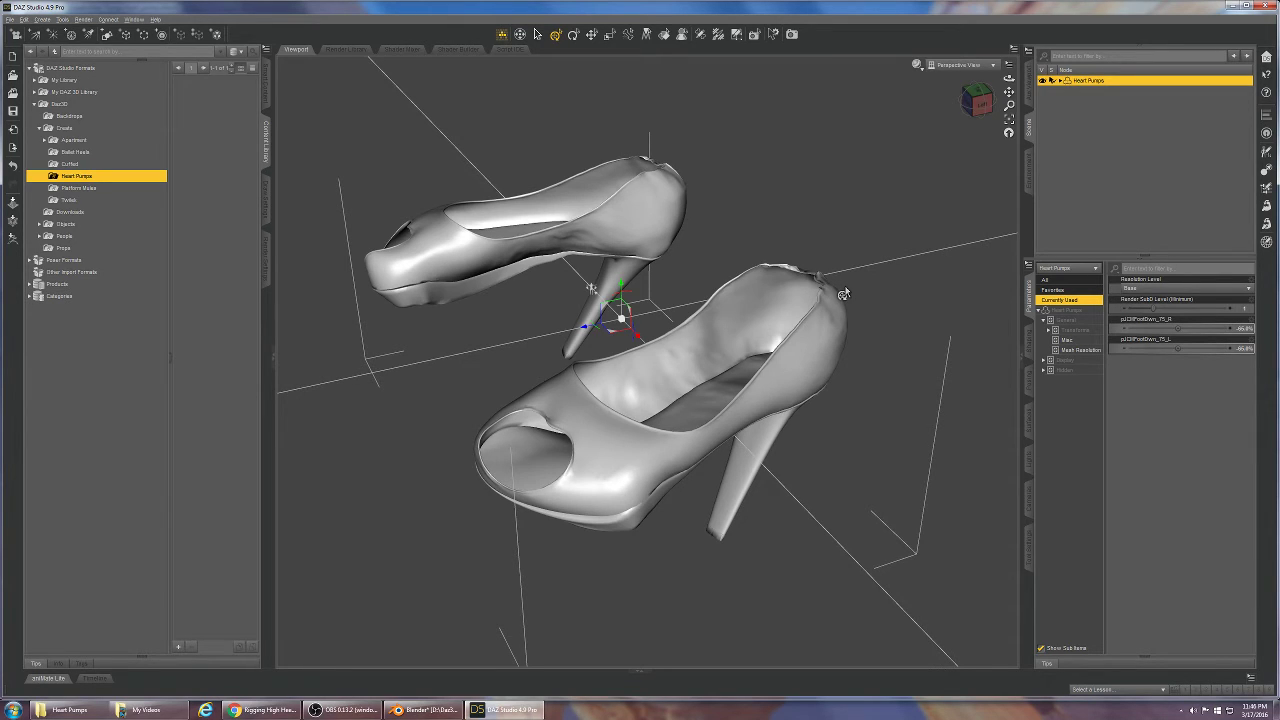
pyautogui.click(1244, 329)
pyautogui.press('Return')
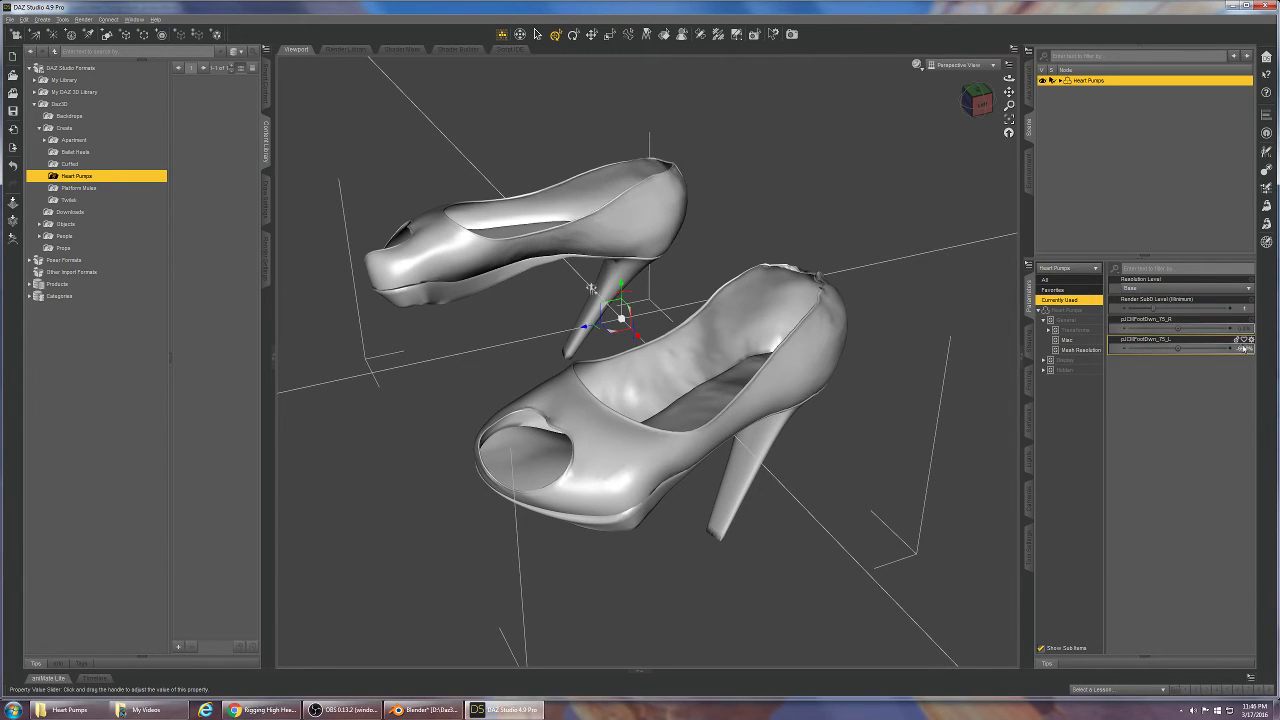
pyautogui.press('Return')
pyautogui.click(1150, 289)
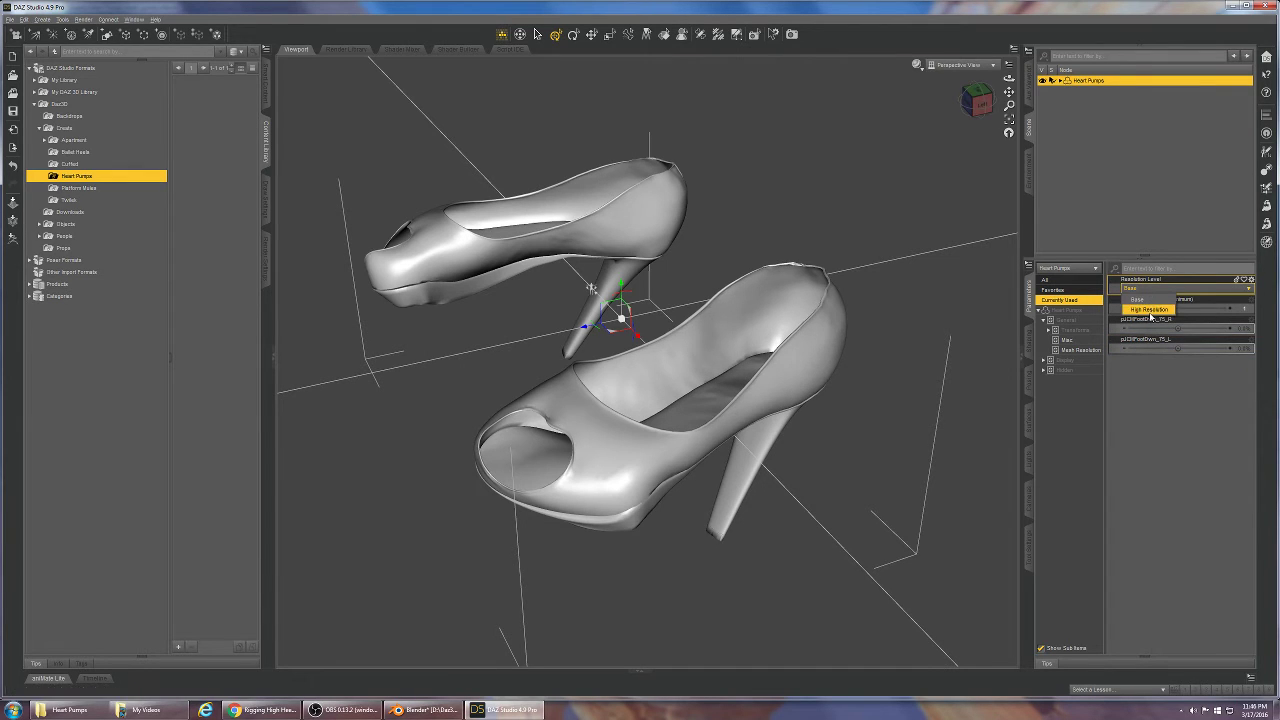
pyautogui.click(1150, 310)
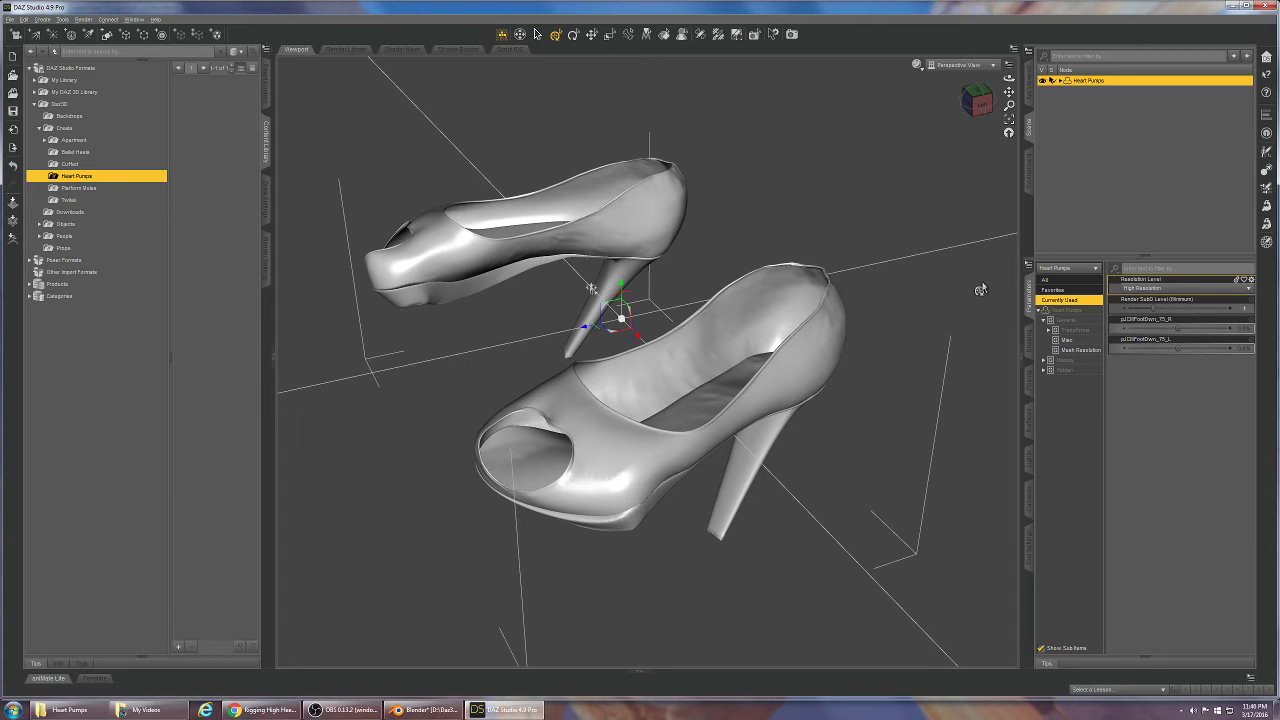
# Step: Load a new Genesis 3 Female from the Figures content into the scene
pyautogui.click(266, 84)
pyautogui.scroll(-5, 252, 210)
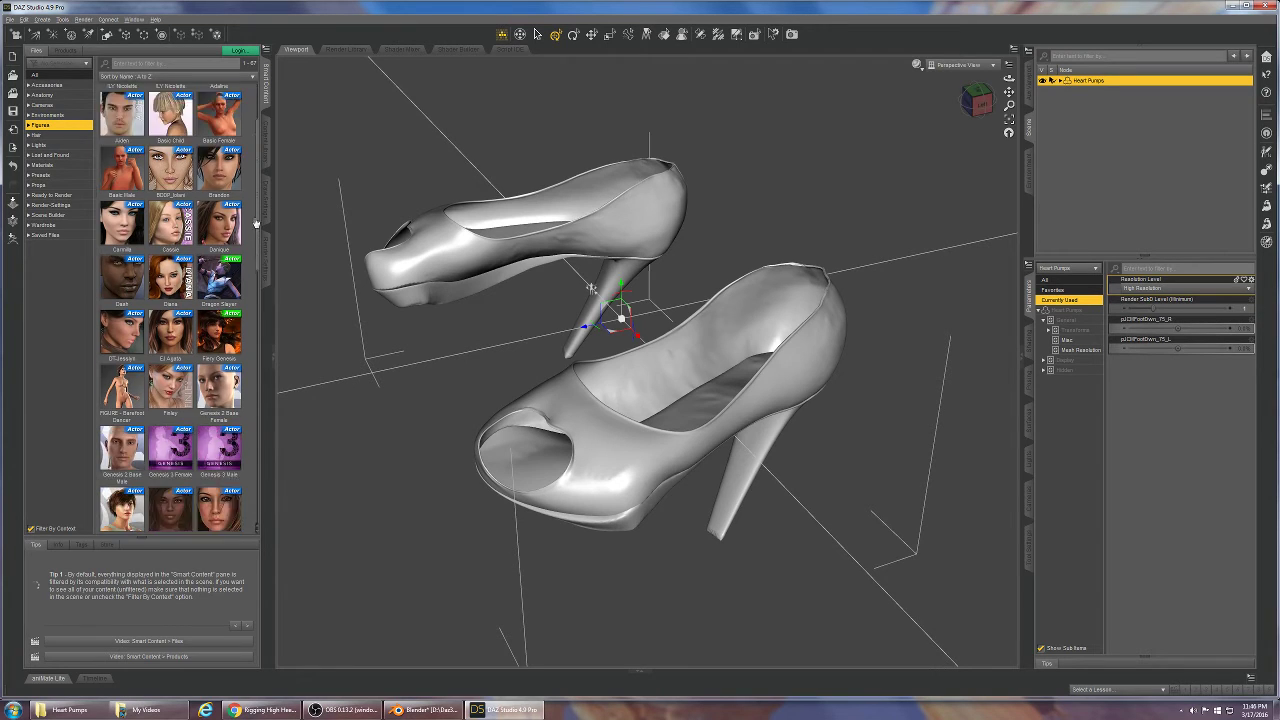
pyautogui.doubleClick(171, 273)
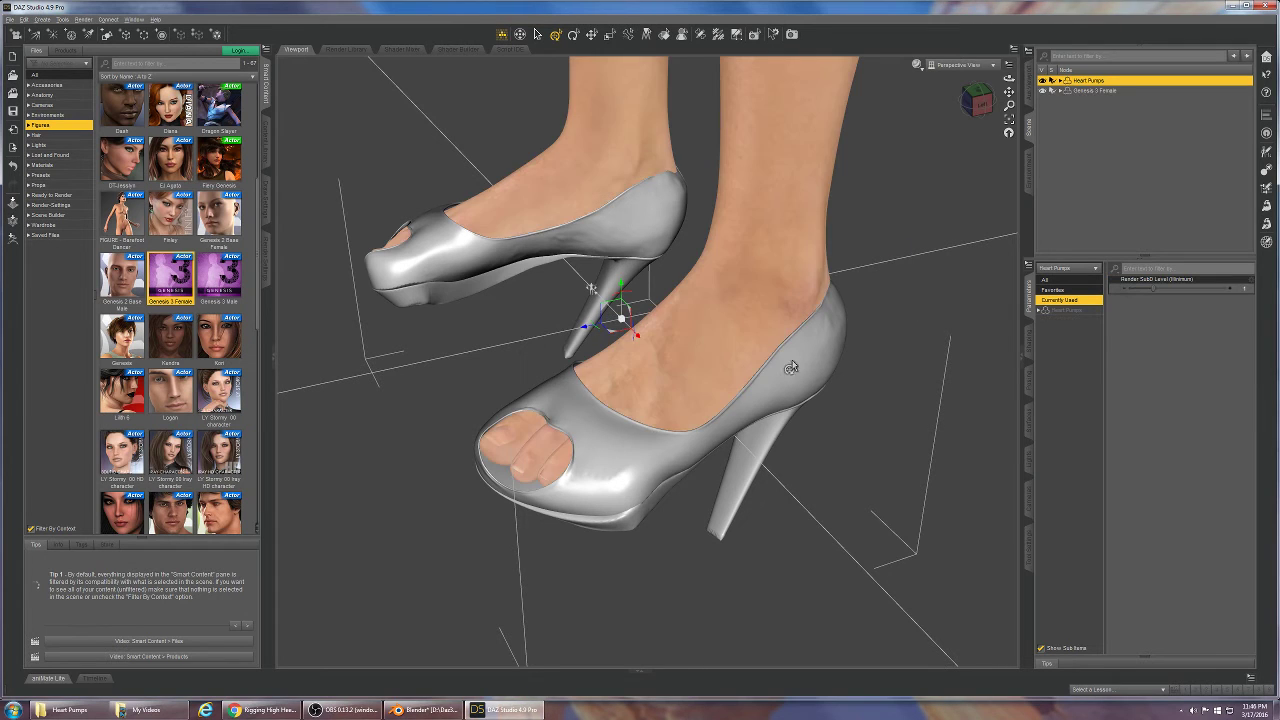
# Step: Fit the Heart Pumps to Genesis 3 Female with Parent To Target enabled
pyautogui.rightClick(657, 468)
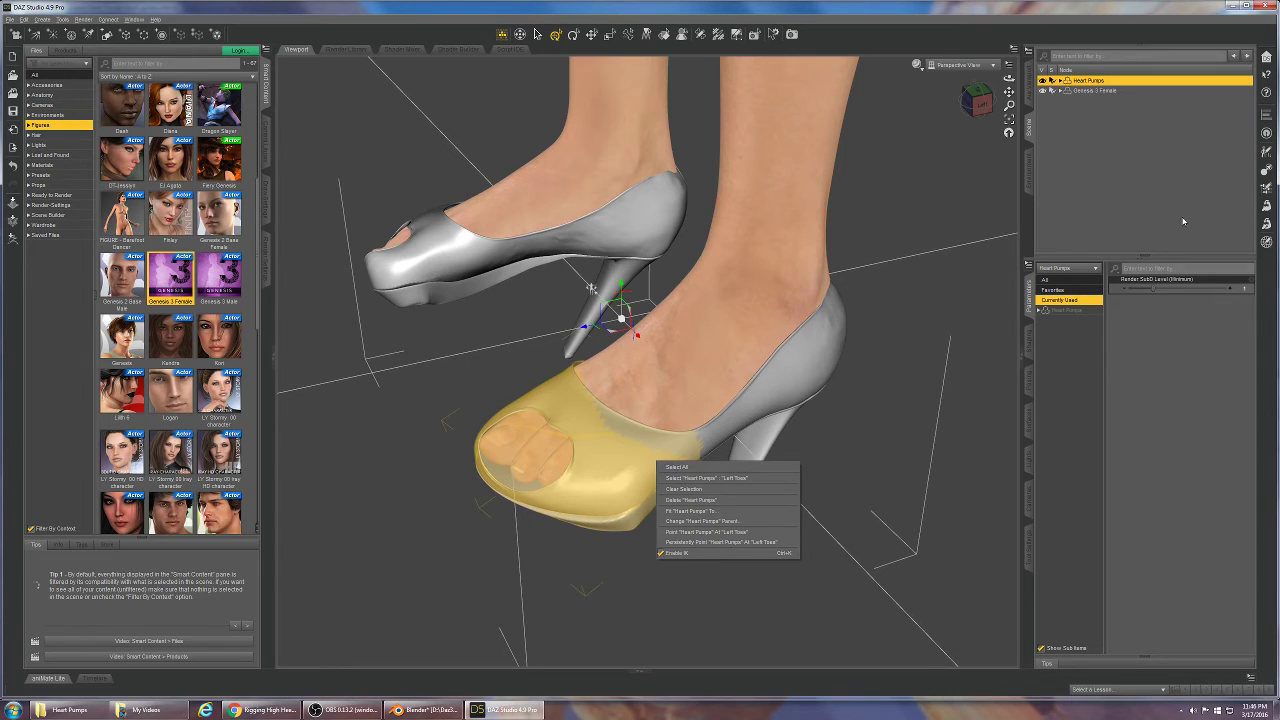
pyautogui.click(730, 511)
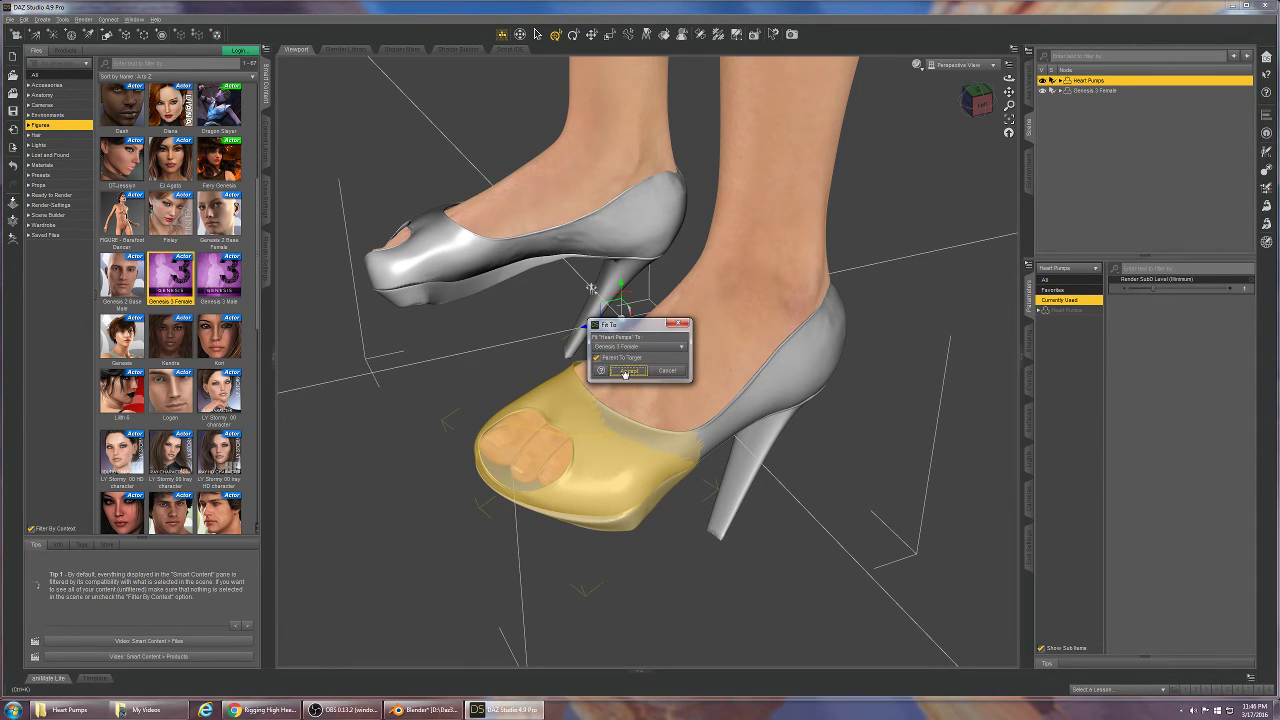
pyautogui.click(624, 371)
# Step: Pose the figure's left foot with Left Foot Tip Toes at 75% and Left Toes Spread at its minimum
pyautogui.moveTo(1009, 78); pyautogui.dragTo(889, 125)
pyautogui.moveTo(1009, 78); pyautogui.dragTo(958, 58)
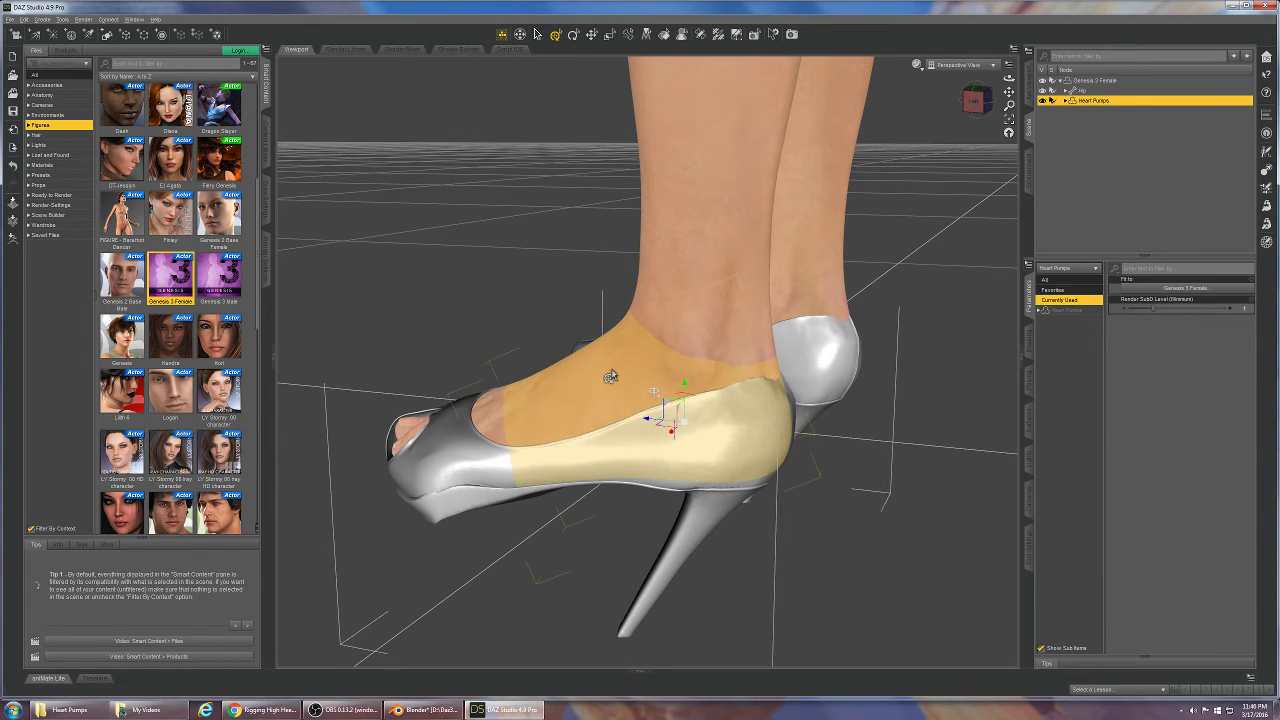
pyautogui.click(612, 377)
pyautogui.click(1062, 310)
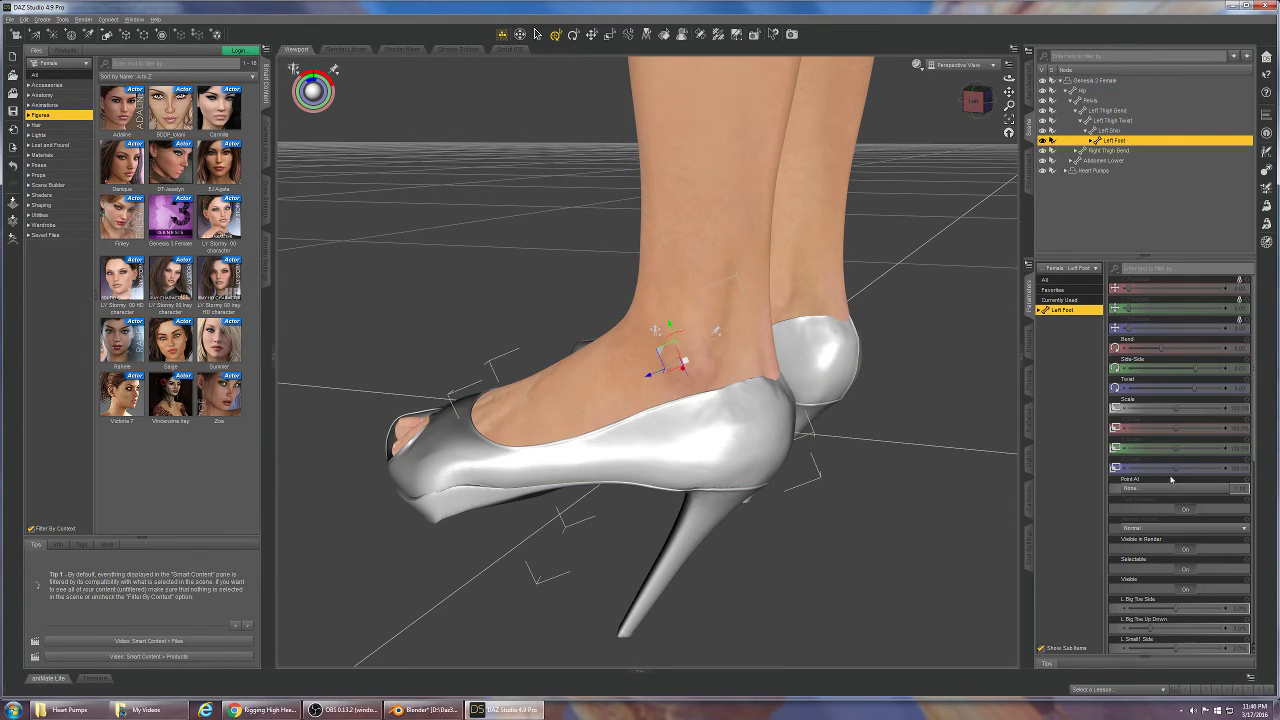
pyautogui.click(1030, 388)
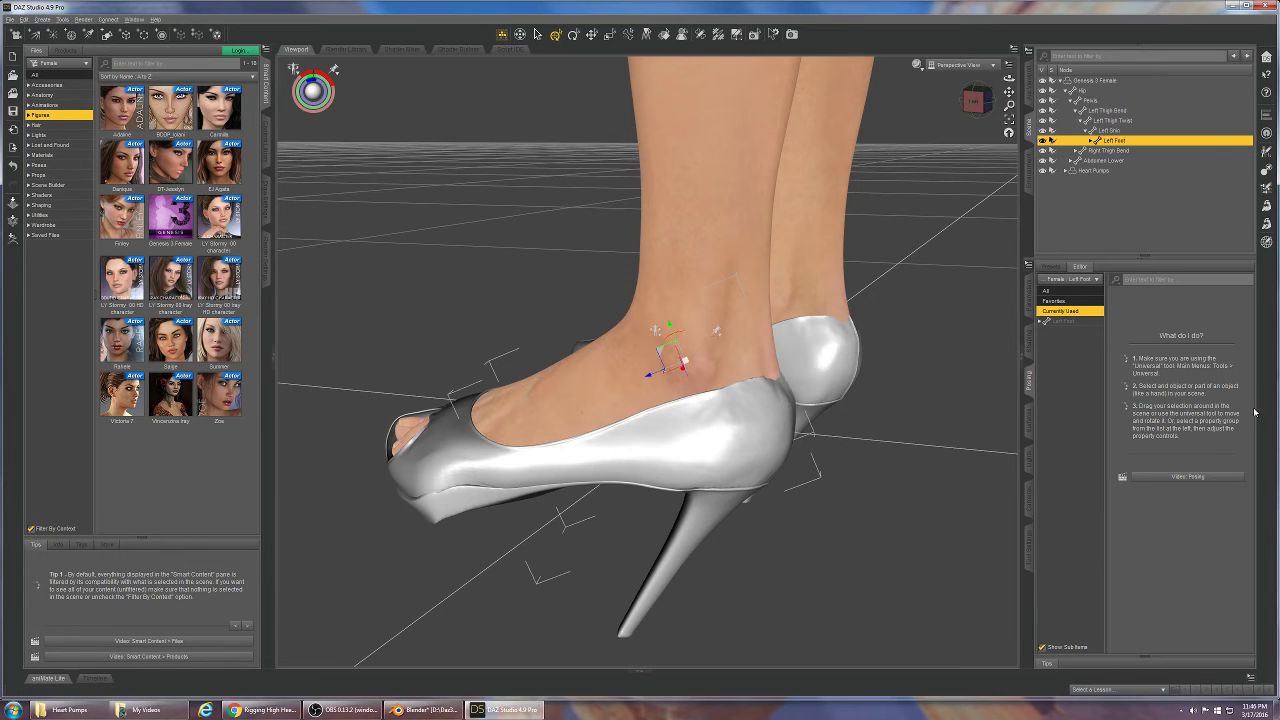
pyautogui.click(1068, 321)
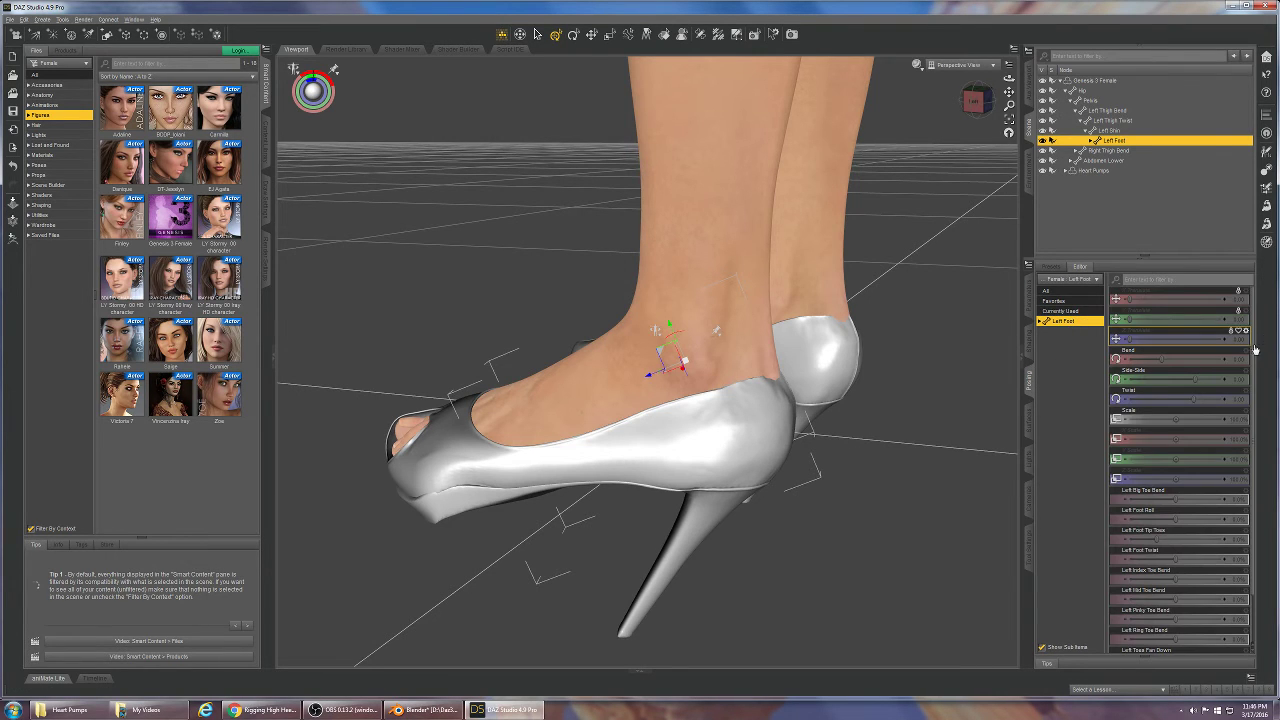
pyautogui.scroll(-2, 1253, 350)
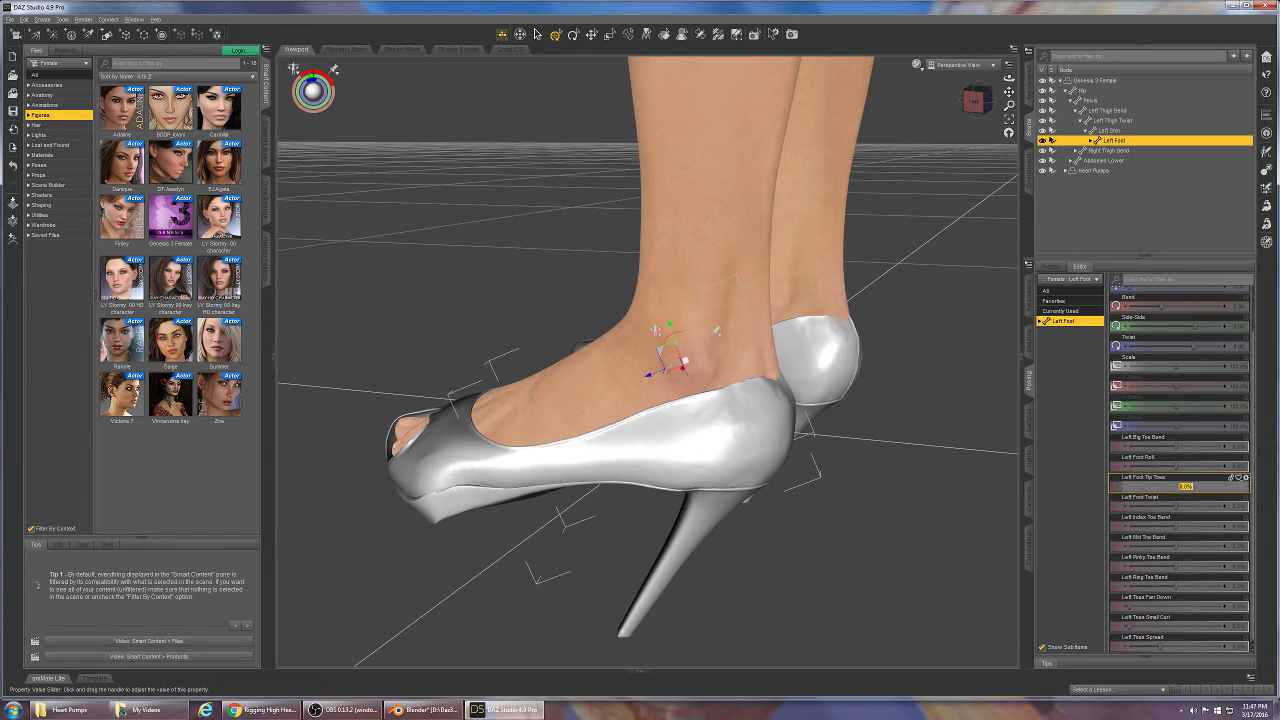
pyautogui.moveTo(1185, 486); pyautogui.dragTo(1262, 470)
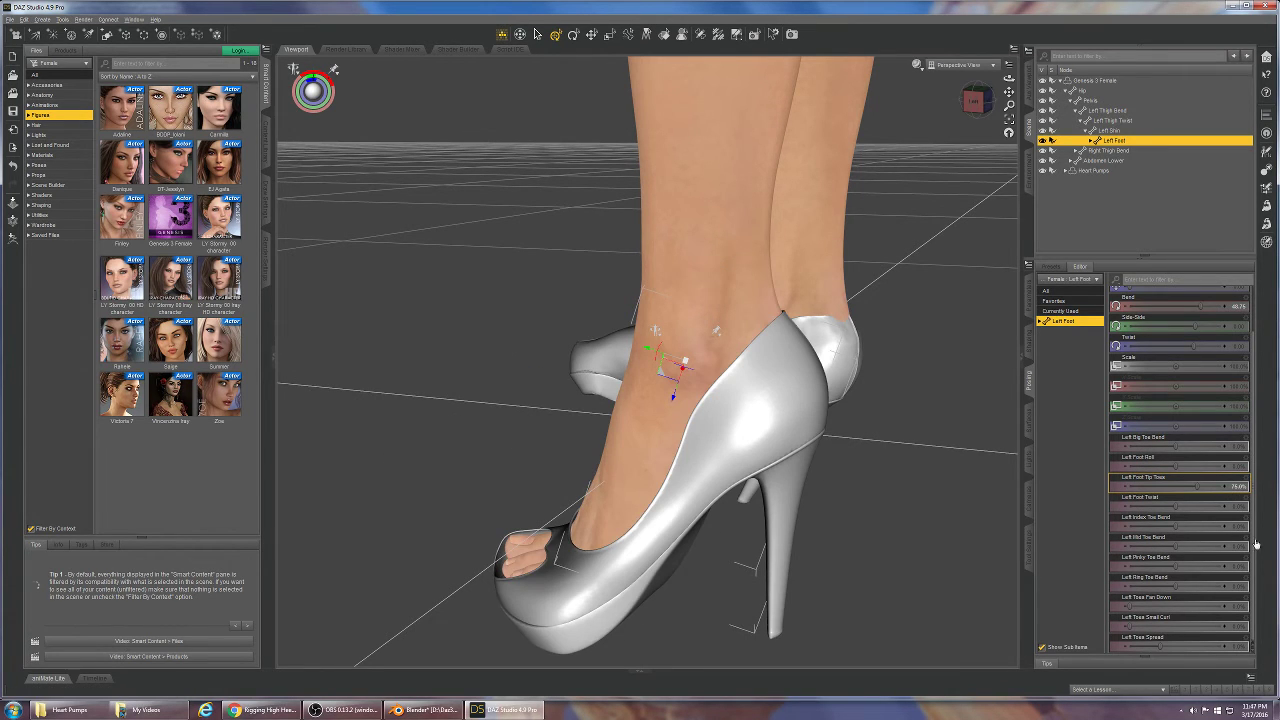
pyautogui.moveTo(1175, 646); pyautogui.dragTo(1108, 646)
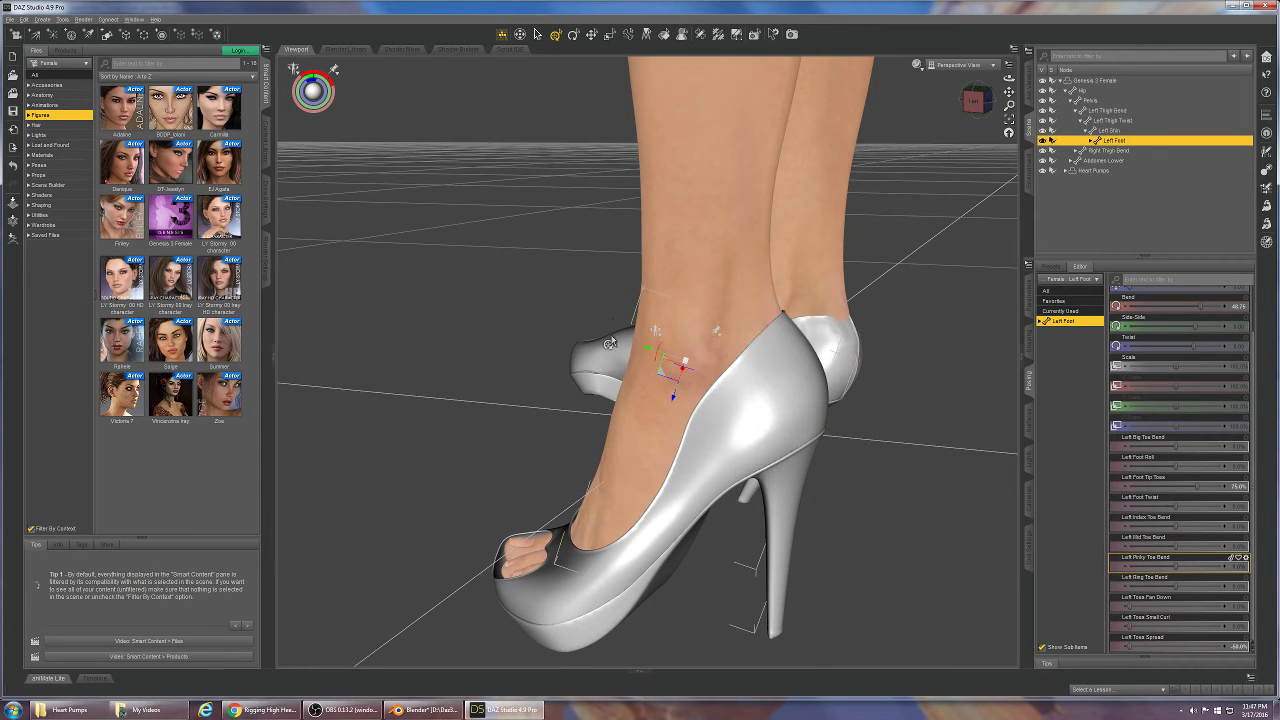
# Step: Pose the figure's right foot with Right Foot Tip Toes at 75% and Right Toes Spread at its minimum
pyautogui.moveTo(1009, 79); pyautogui.dragTo(1050, 100)
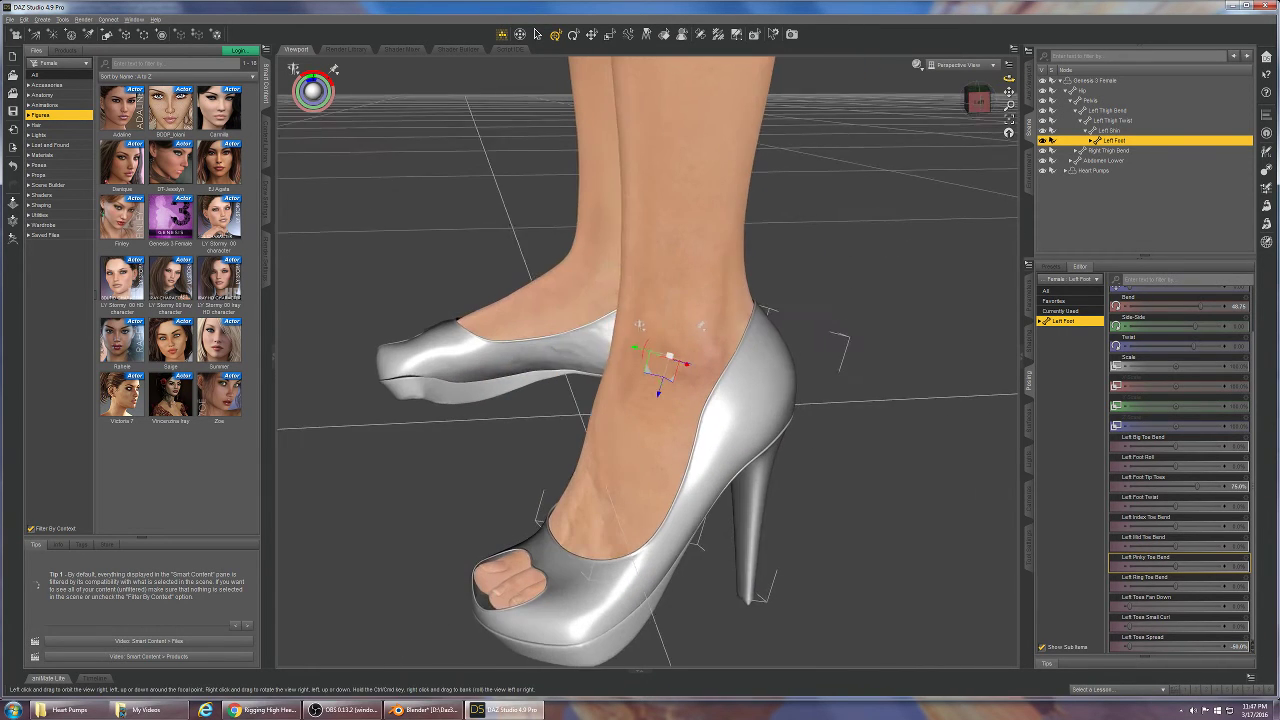
pyautogui.click(546, 311)
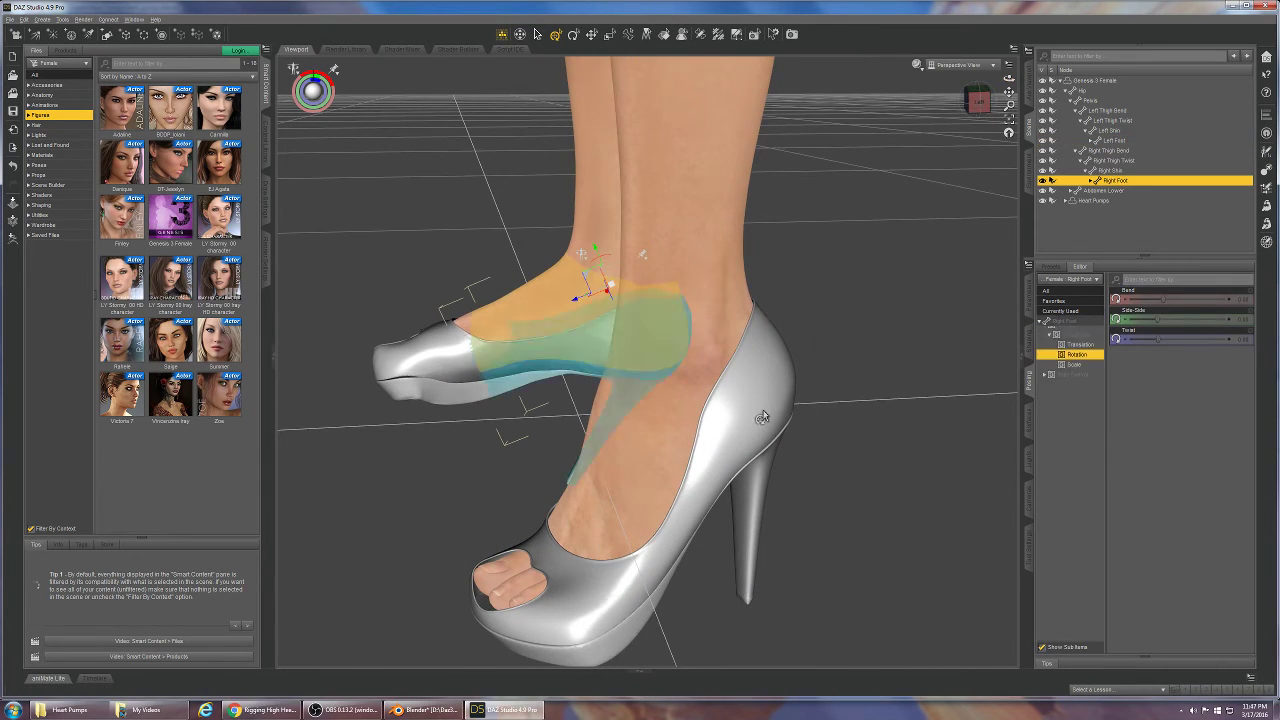
pyautogui.click(1087, 322)
pyautogui.scroll(-2, 1254, 530)
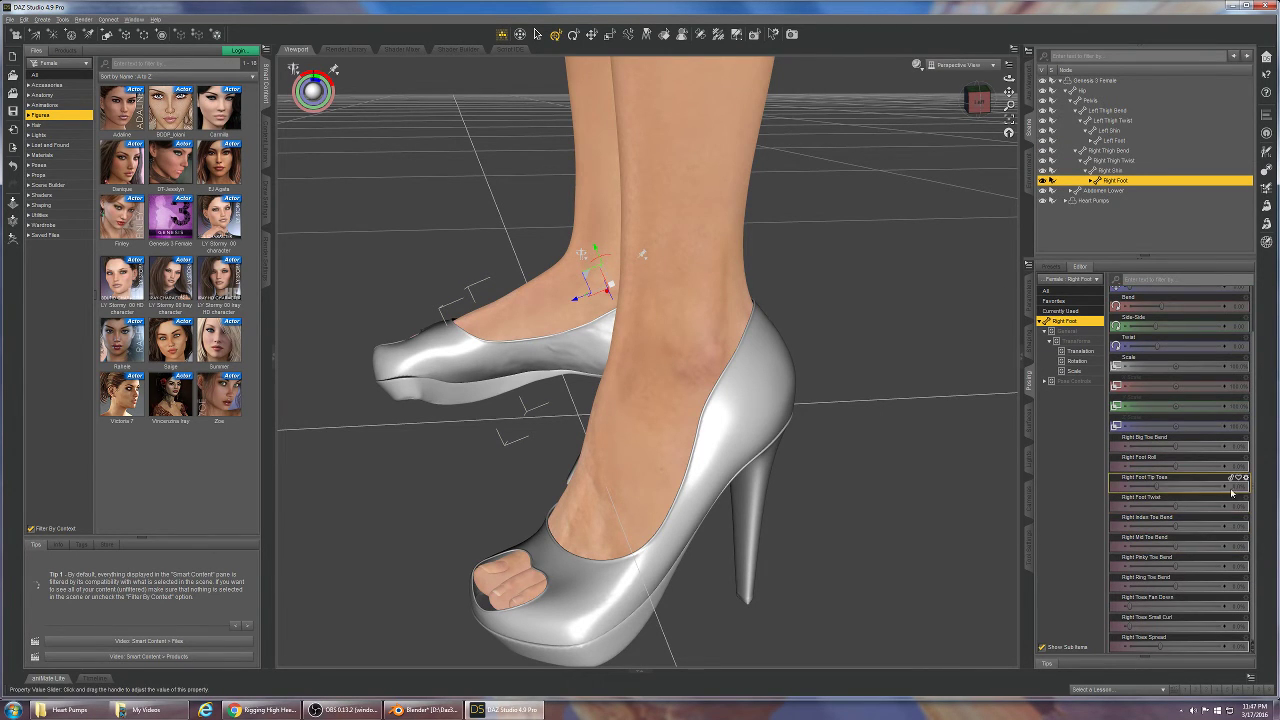
pyautogui.click(1186, 486)
pyautogui.moveTo(1187, 486); pyautogui.dragTo(1240, 487)
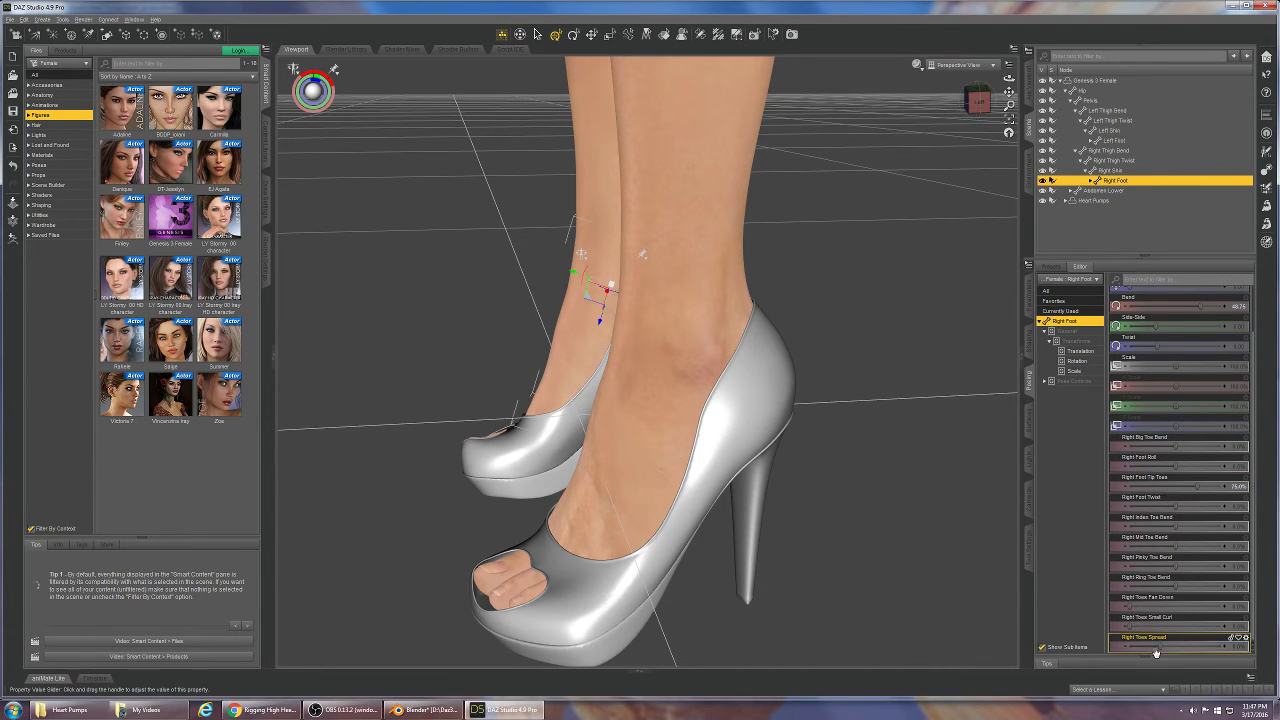
pyautogui.moveTo(1160, 645); pyautogui.dragTo(1116, 648)
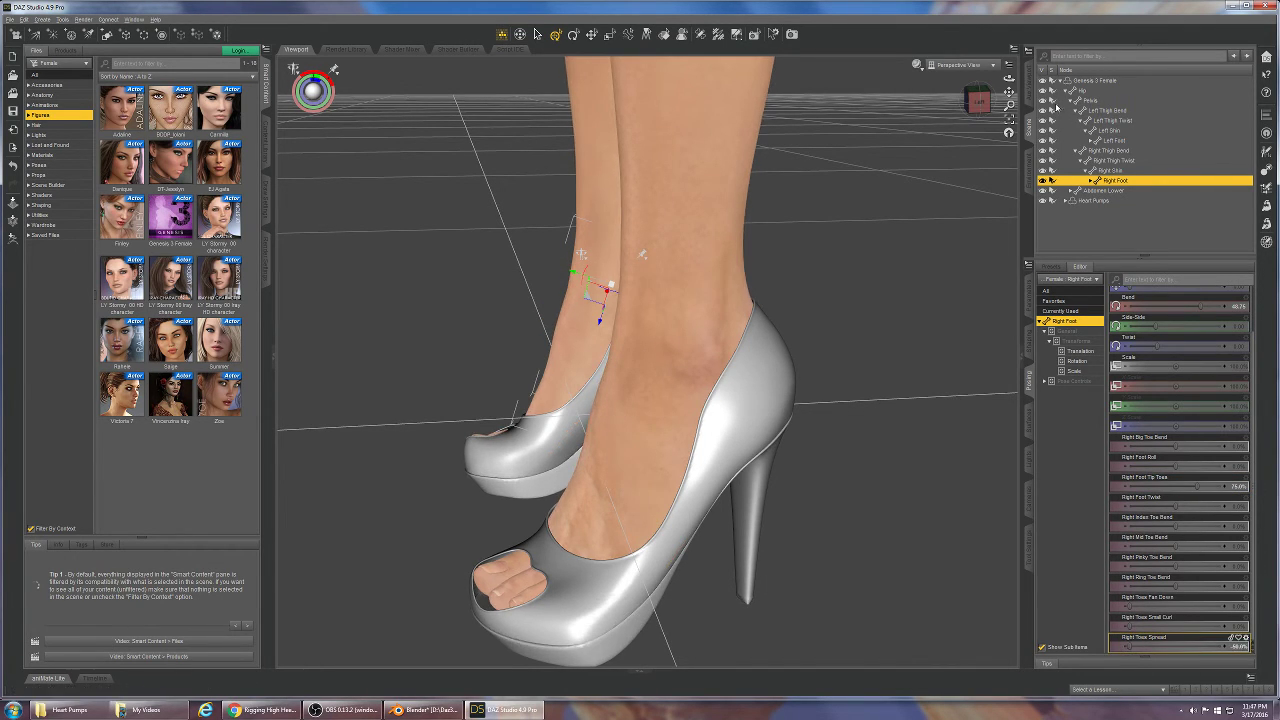
# Step: Test how the left shoe follows lower and higher Left Foot Tip Toes values, and return the pose to 75%
pyautogui.moveTo(1009, 78); pyautogui.dragTo(880, 95)
pyautogui.moveTo(1095, 94); pyautogui.dragTo(1145, 91)
pyautogui.click(663, 423)
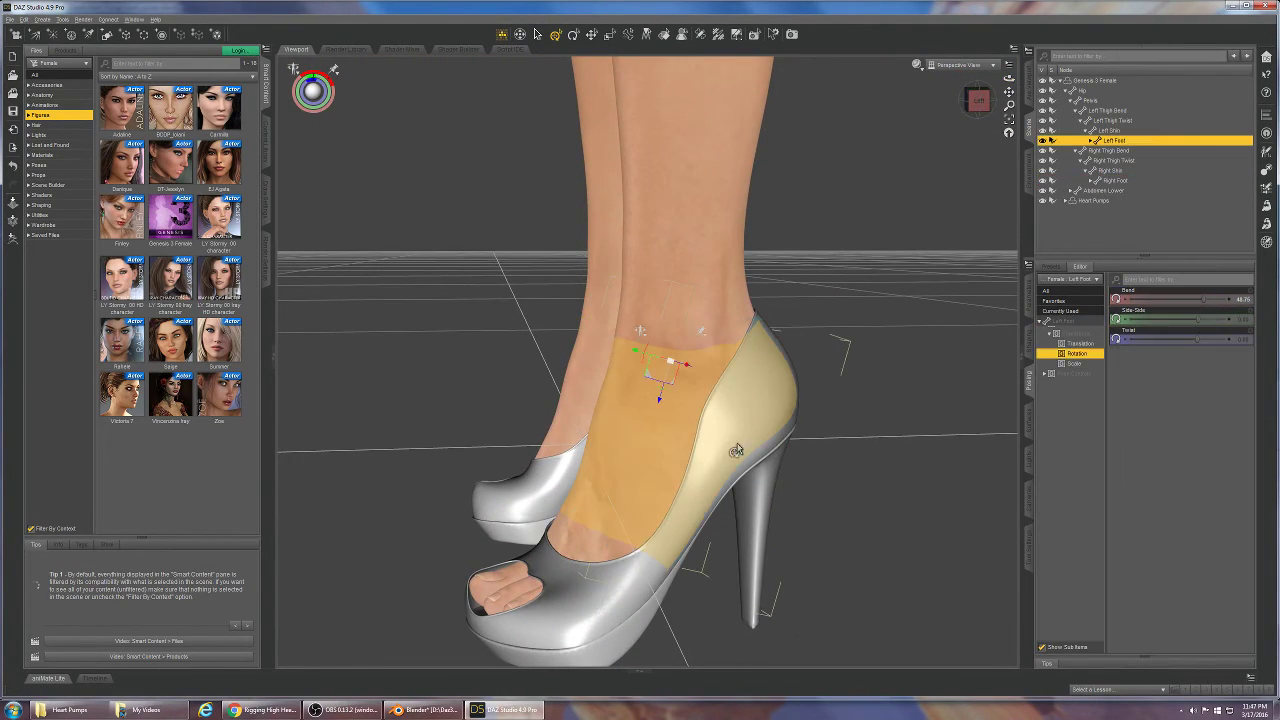
pyautogui.click(1077, 361)
pyautogui.click(1070, 321)
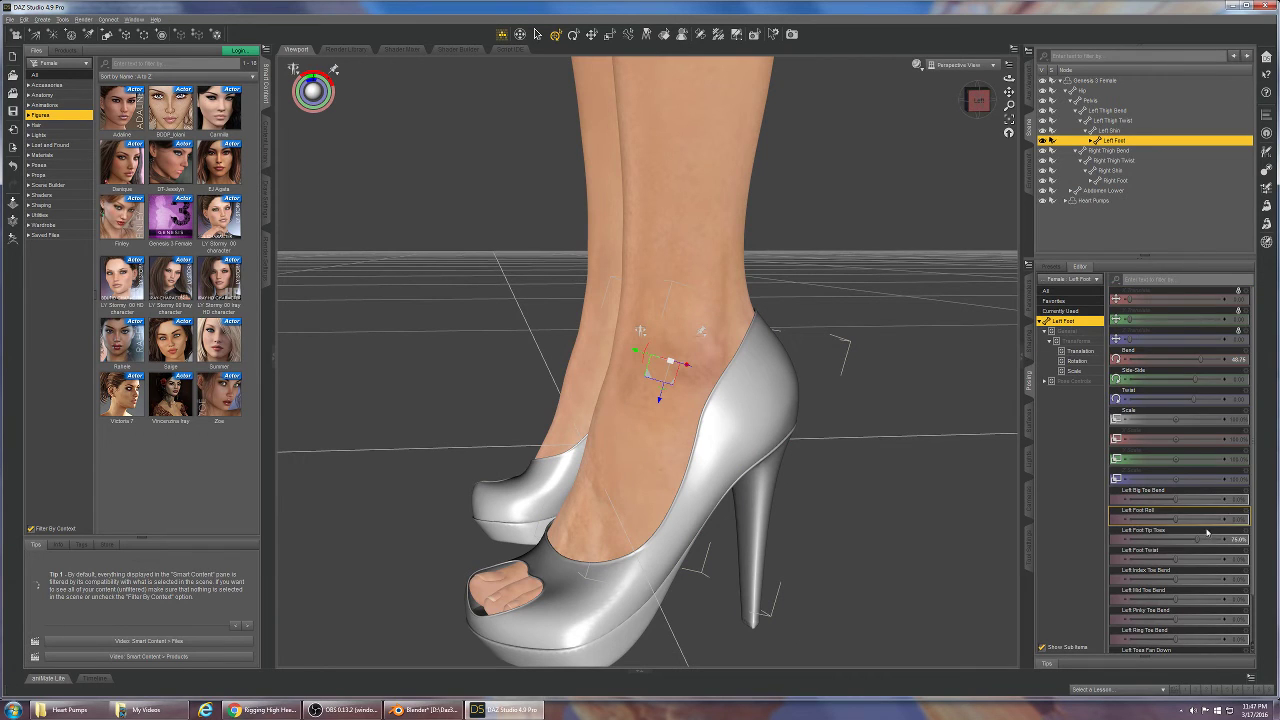
pyautogui.moveTo(1197, 539); pyautogui.dragTo(1188, 538)
pyautogui.moveTo(1009, 78); pyautogui.dragTo(1067, 76)
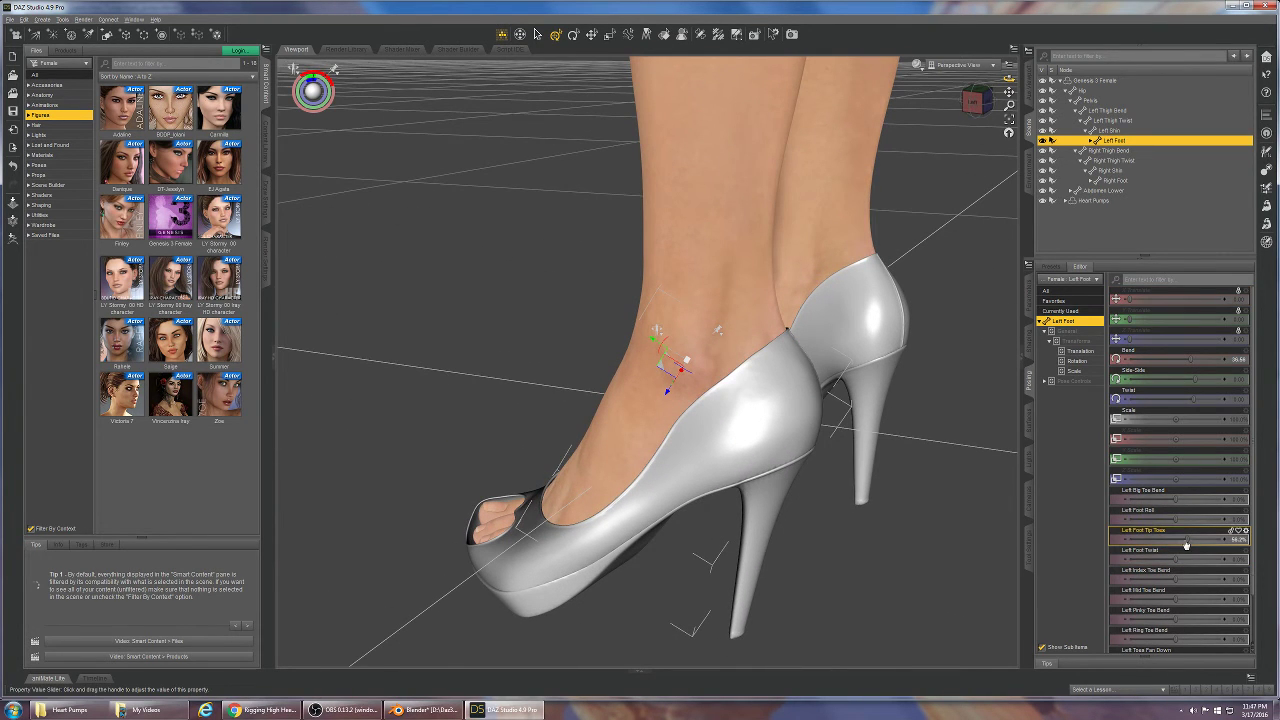
pyautogui.moveTo(1188, 538)
pyautogui.mouseDown()
pyautogui.moveTo(1138, 539)
pyautogui.moveTo(1203, 549)
pyautogui.mouseUp()
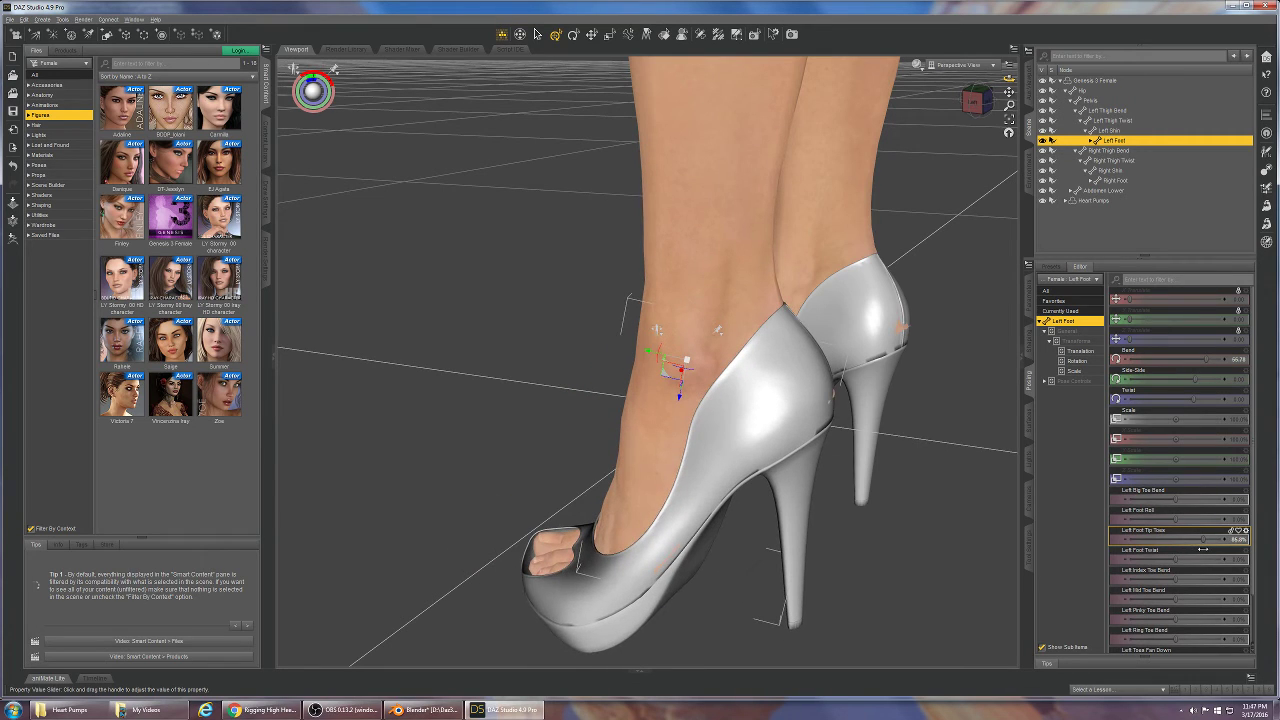
pyautogui.click(1239, 541)
pyautogui.press('Return')
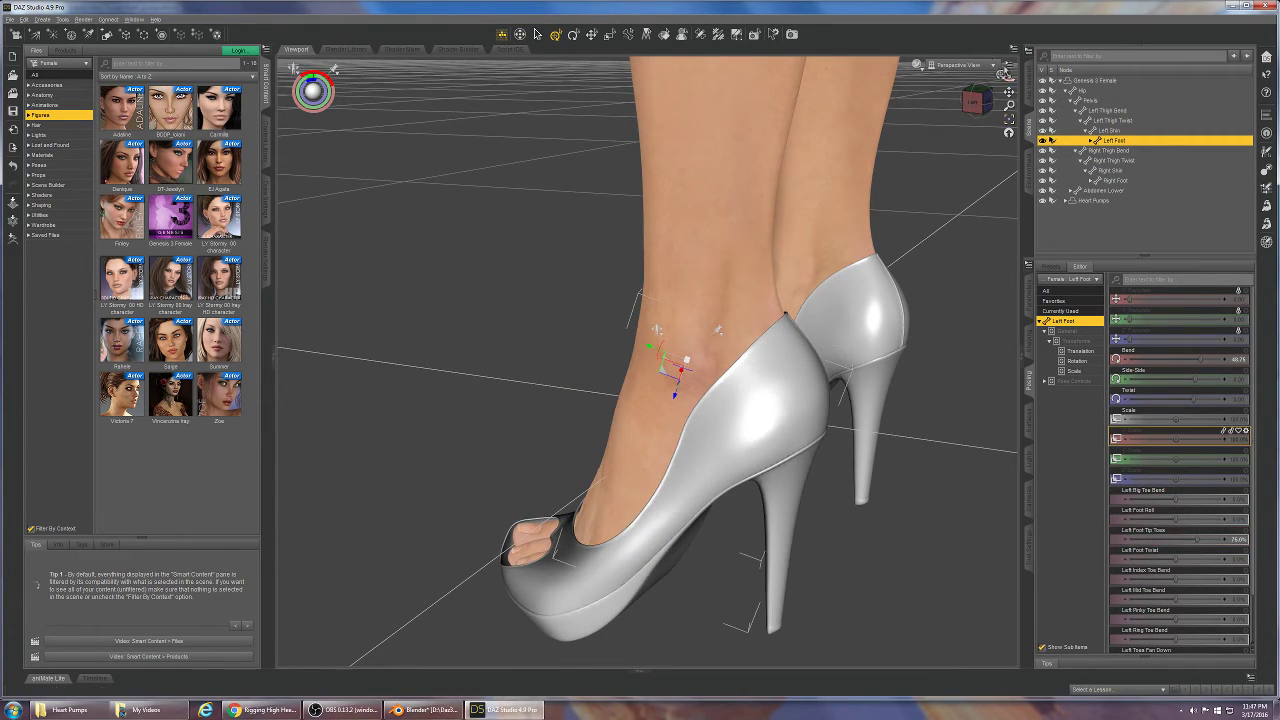
# Step: Check the posed shoes from several angles and restore the Genesis 3 Female figure to its default pose
pyautogui.moveTo(1009, 78); pyautogui.dragTo(846, 262)
pyautogui.scroll(2, 846, 262)
pyautogui.scroll(-4, 846, 262)
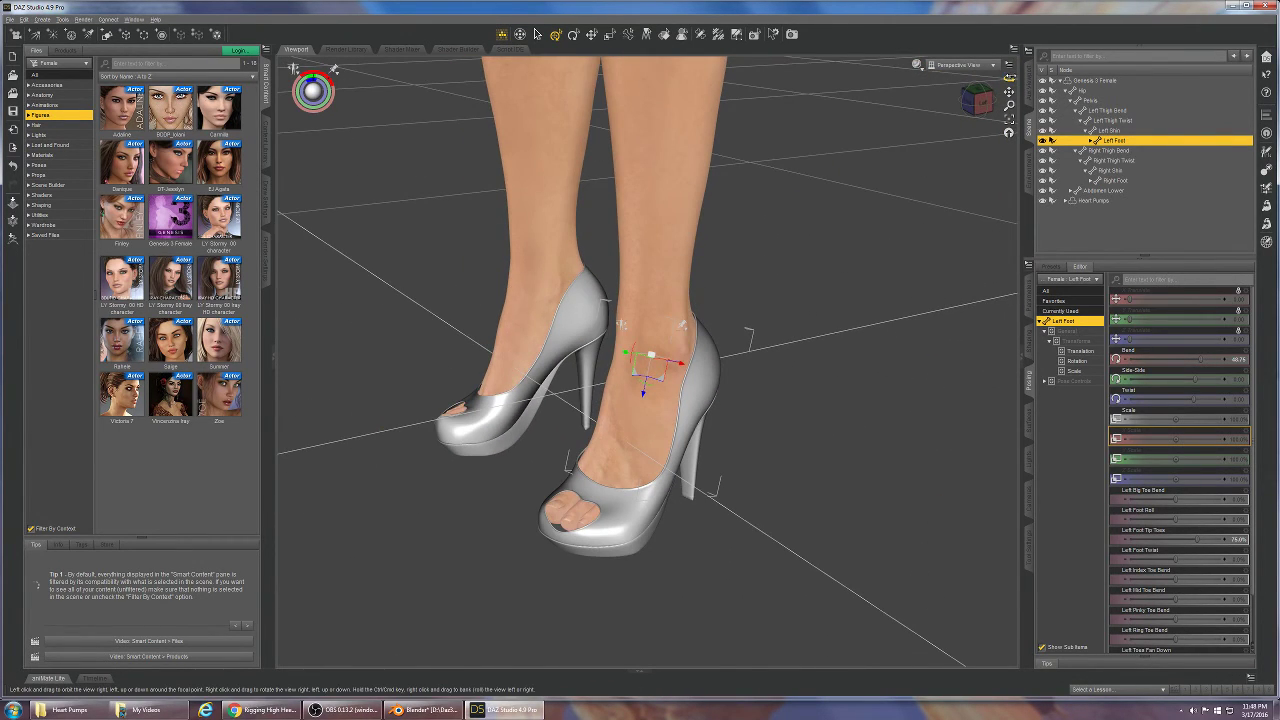
pyautogui.moveTo(1008, 78); pyautogui.dragTo(890, 82)
pyautogui.moveTo(645, 335); pyautogui.dragTo(869, 262)
pyautogui.scroll(3, 872, 262)
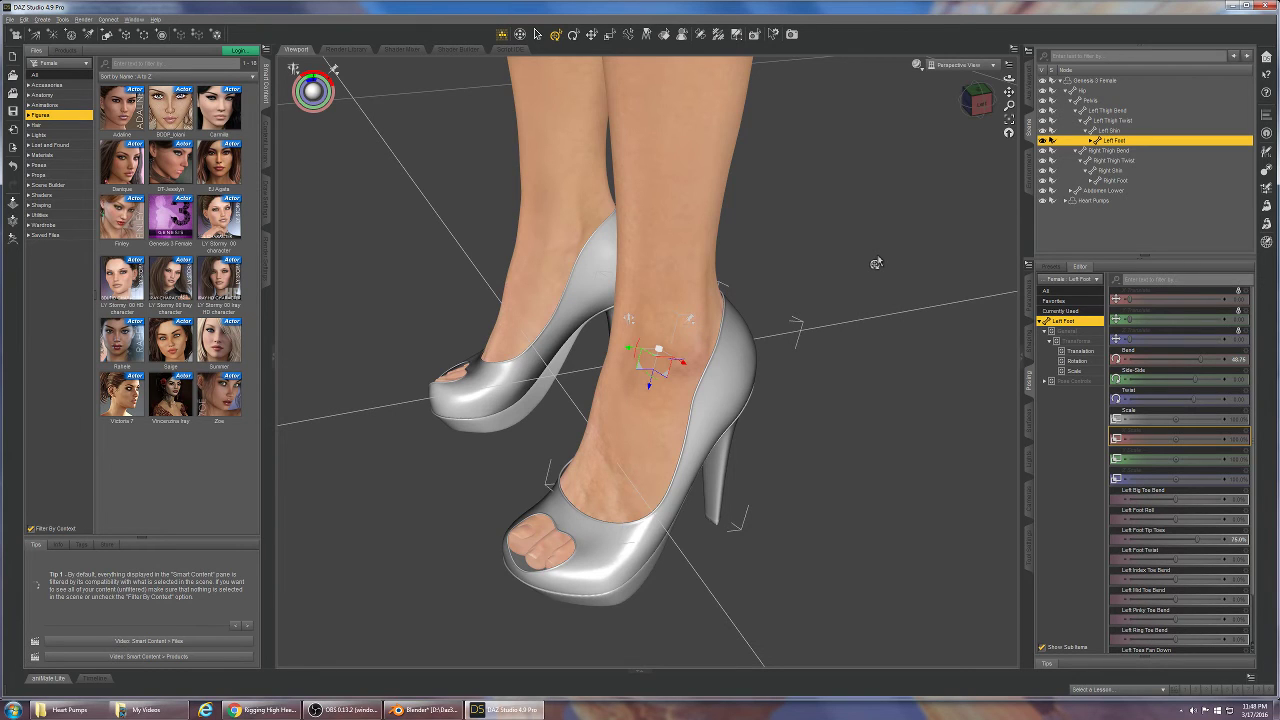
pyautogui.click(1108, 83)
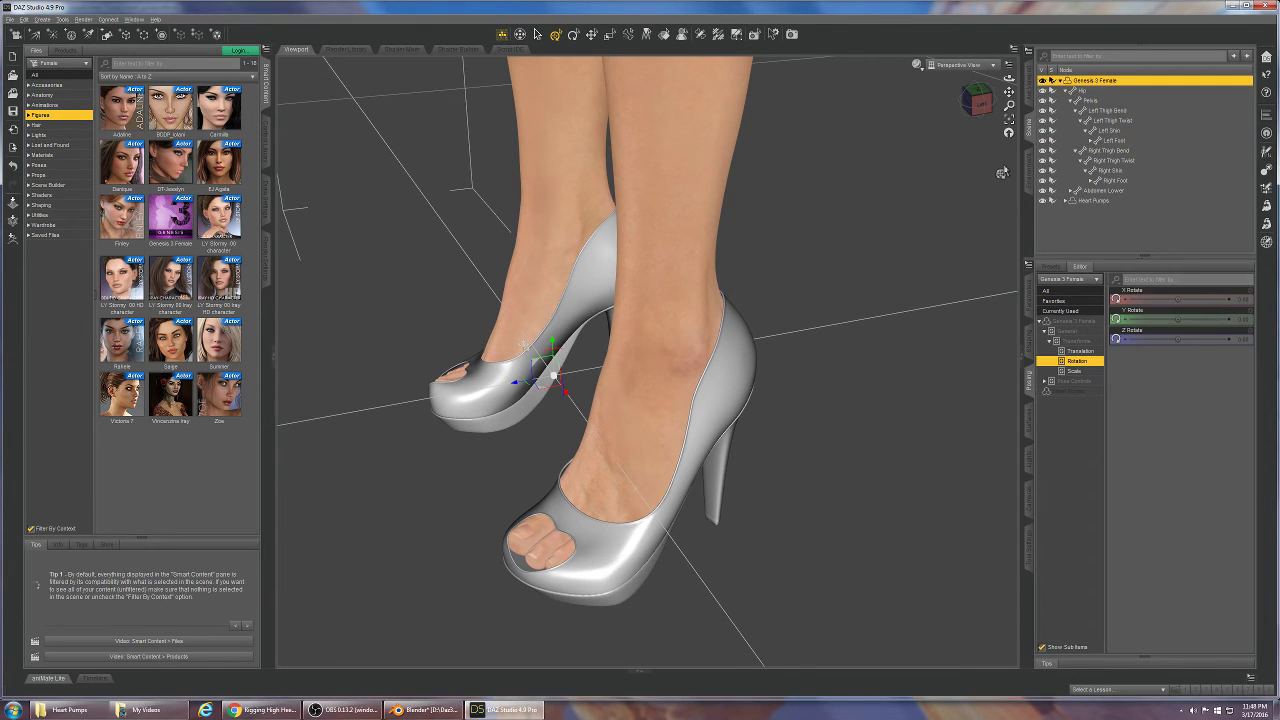
pyautogui.press('capslock')
pyautogui.hotkey('ctrl', 'shift', 'f')
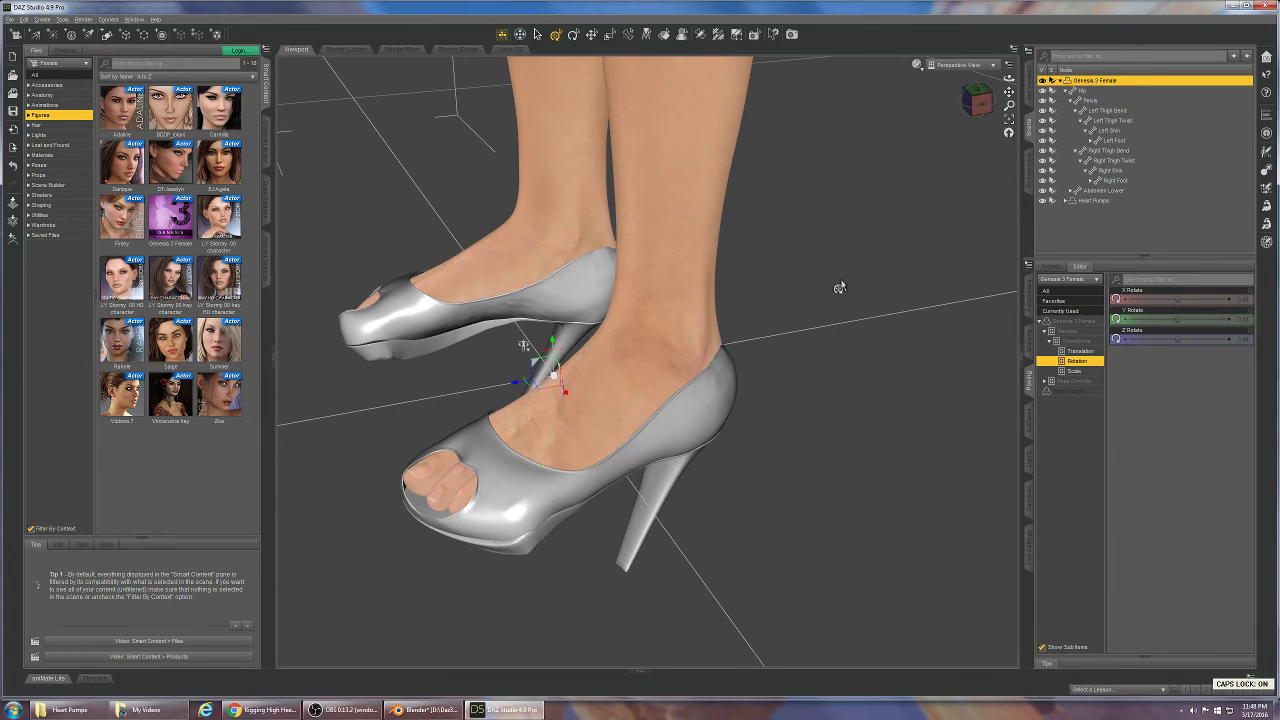
# Step: Save the Heart Pumps as a Figure/Prop support asset named heart_pumps in the Heart Pumps folder, accepting the default save options
pyautogui.scroll(-4, 860, 186)
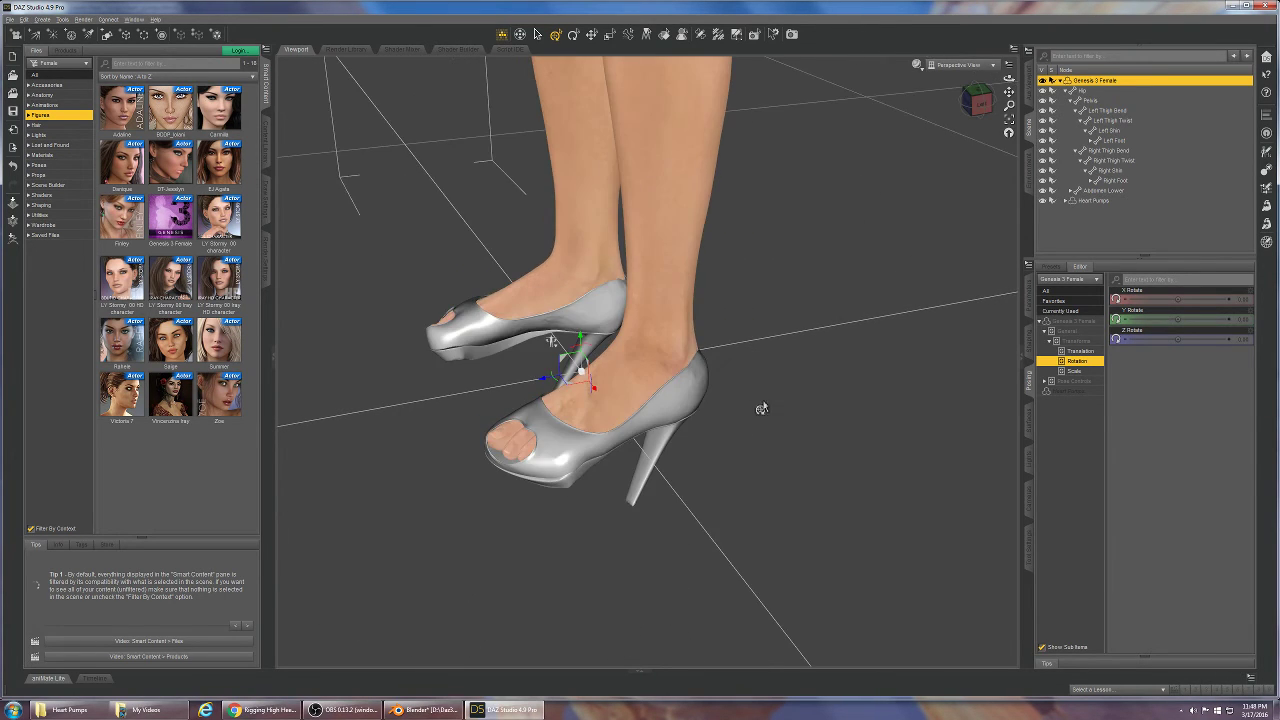
pyautogui.click(1092, 200)
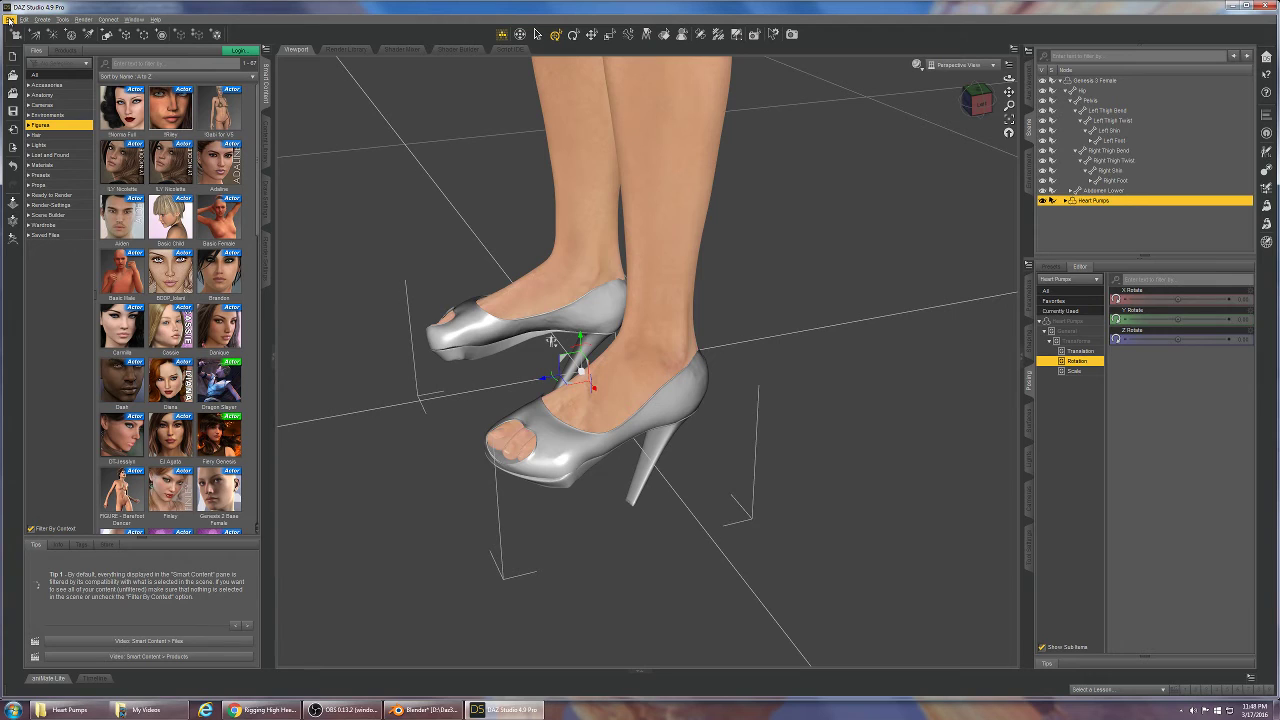
pyautogui.click(9, 20)
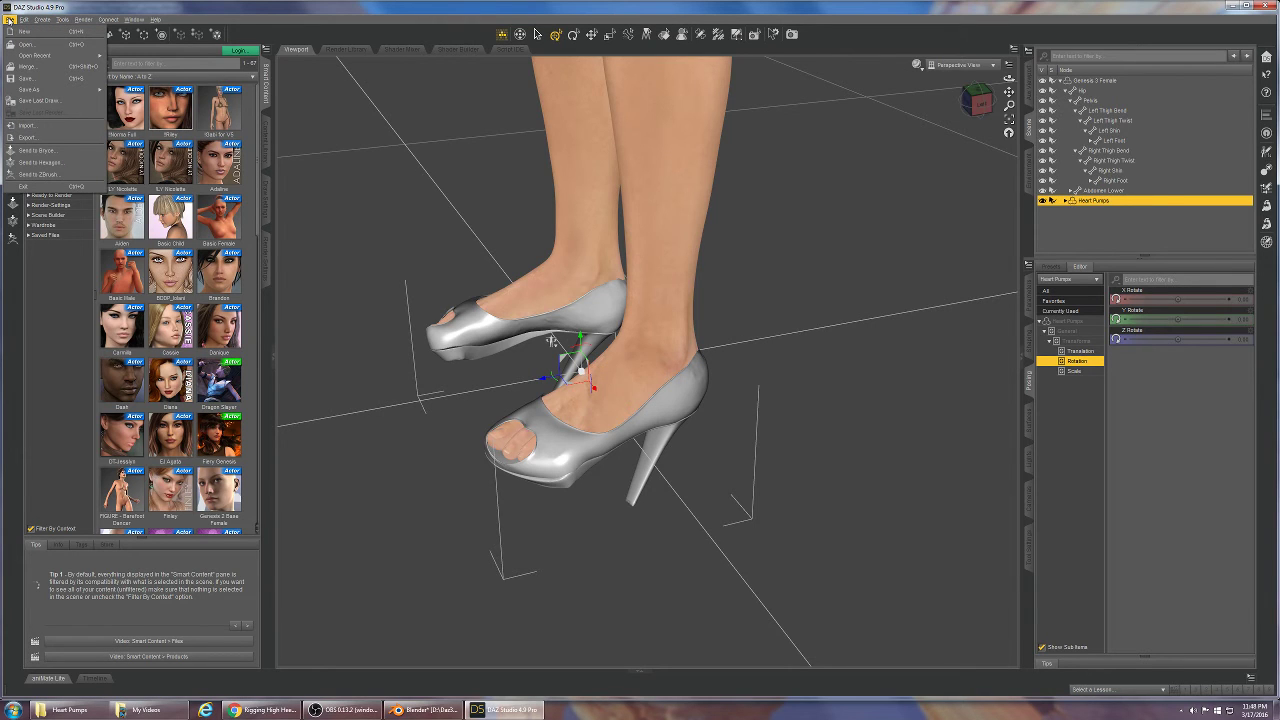
pyautogui.moveTo(23, 19)
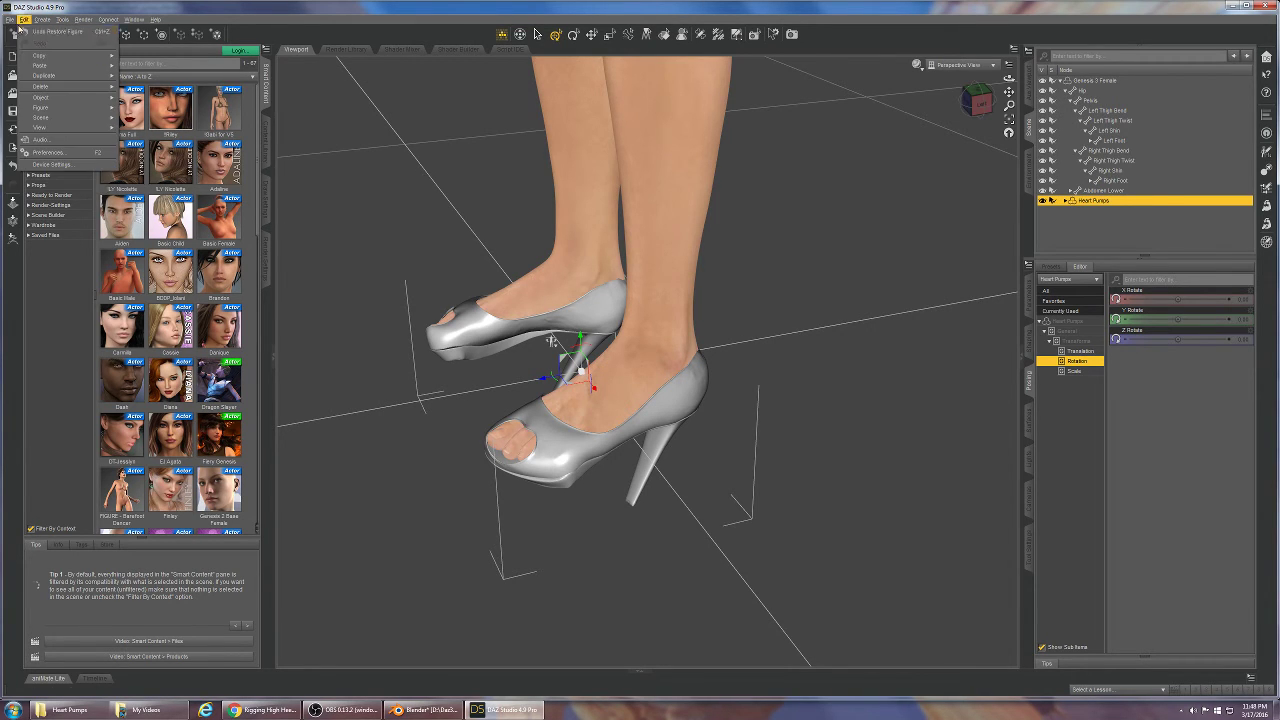
pyautogui.moveTo(48, 99)
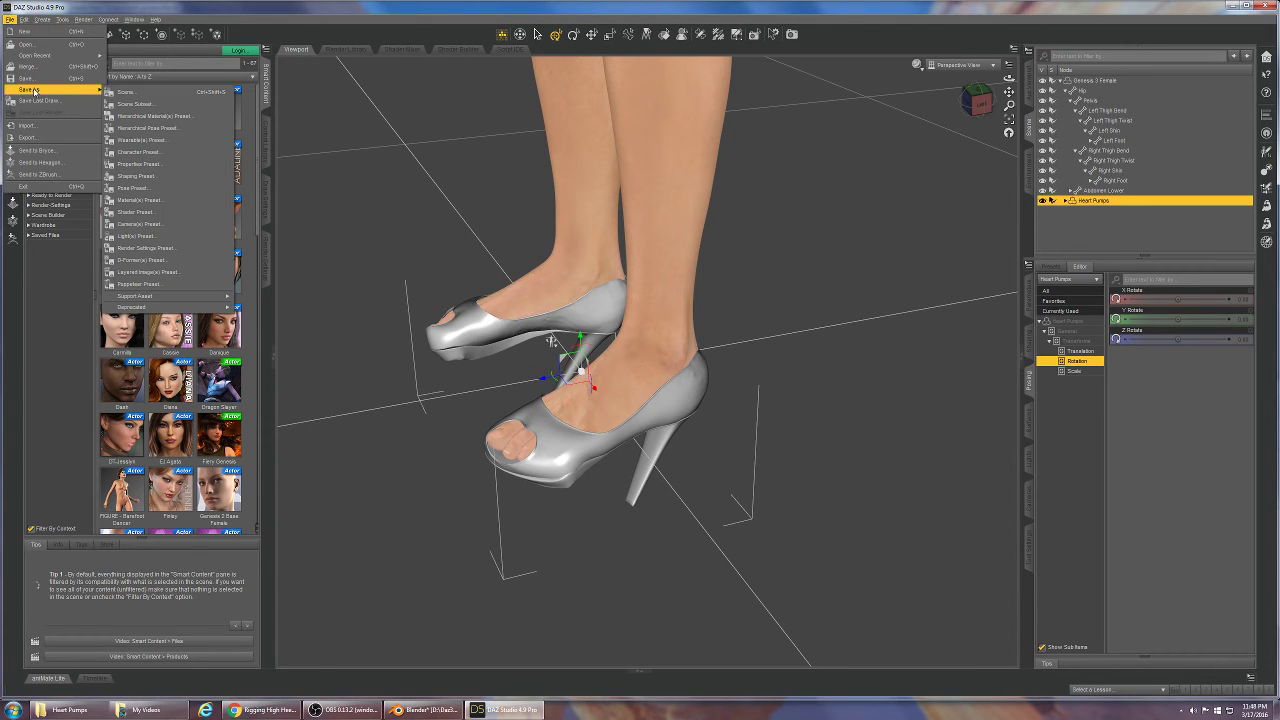
pyautogui.moveTo(167, 302)
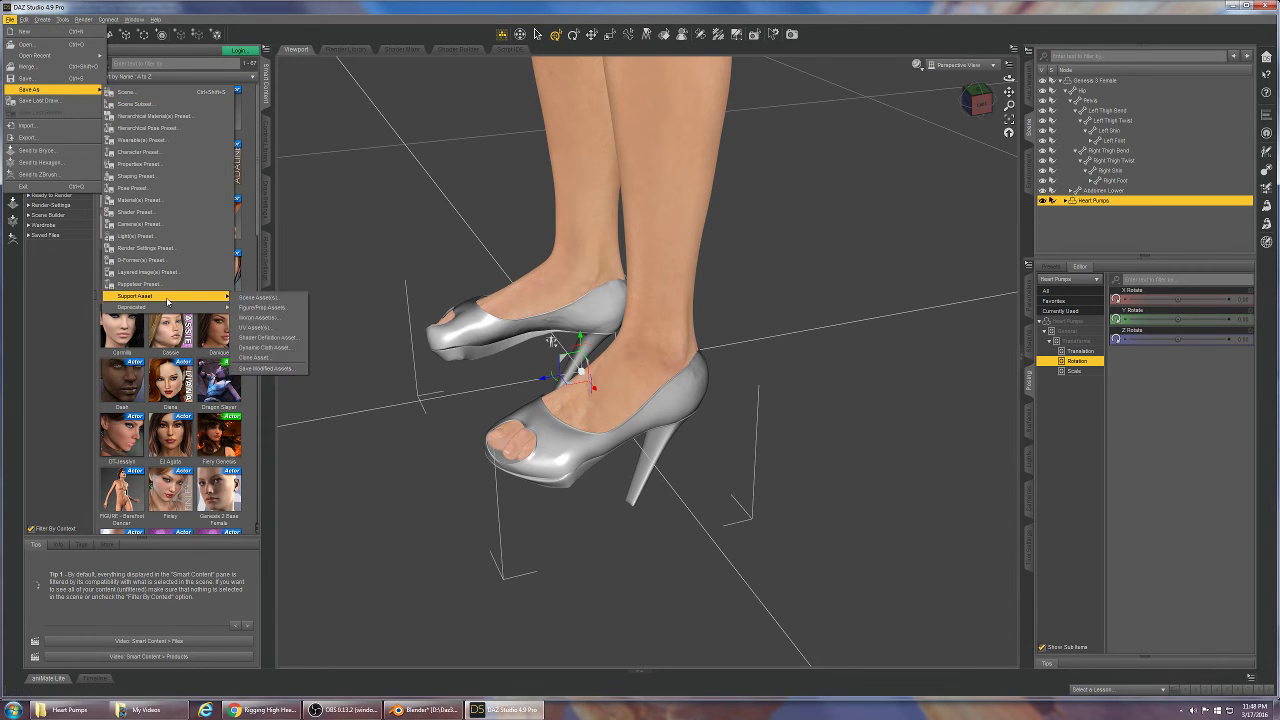
pyautogui.click(279, 309)
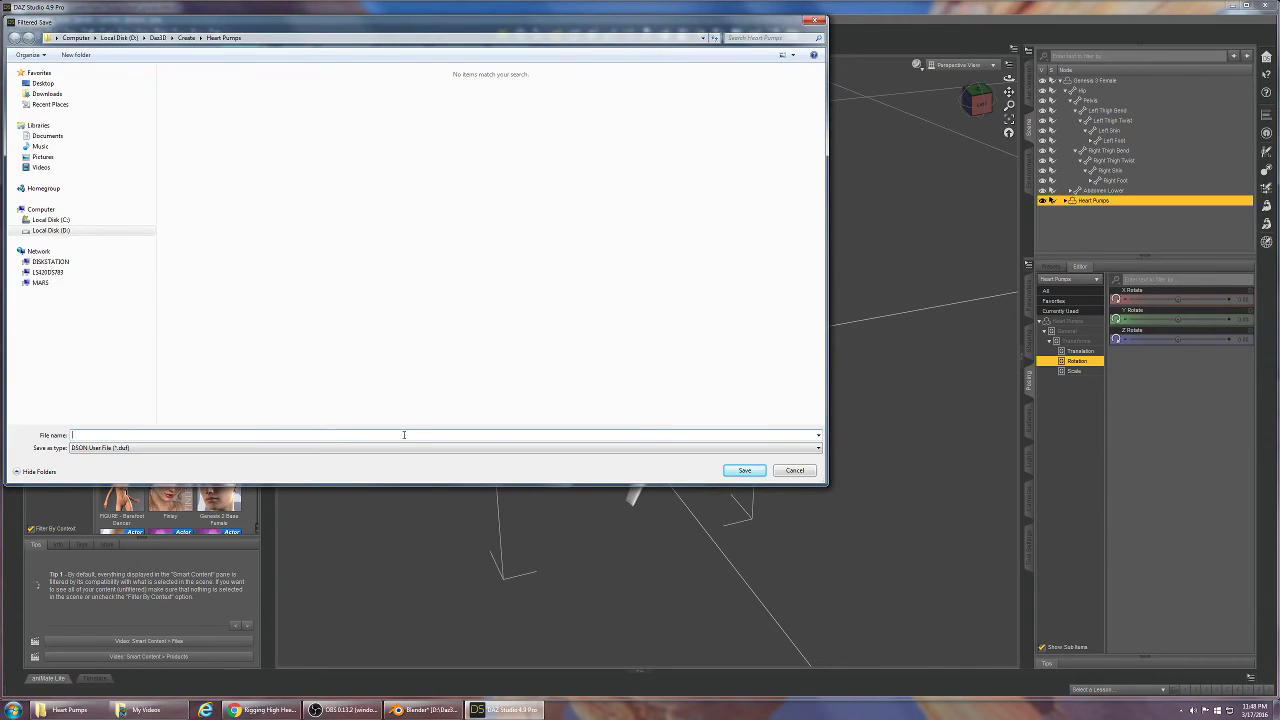
pyautogui.write('HEA')
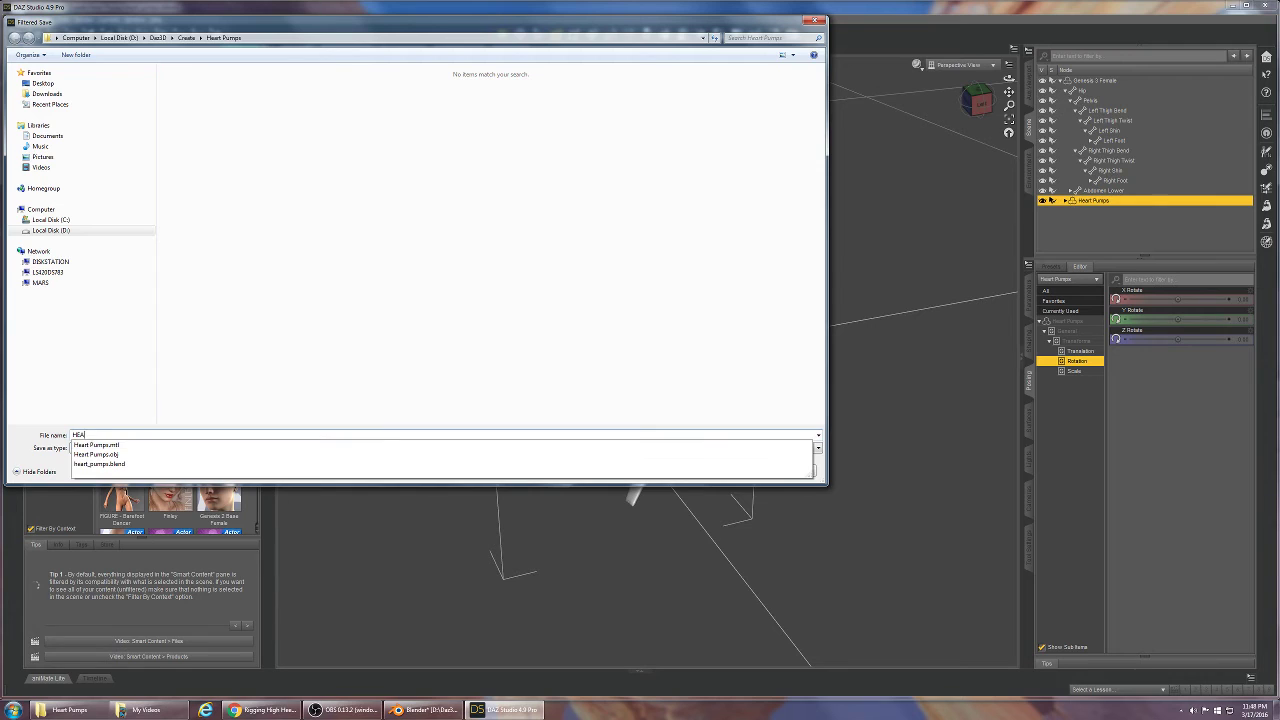
pyautogui.write('RT_PUM')
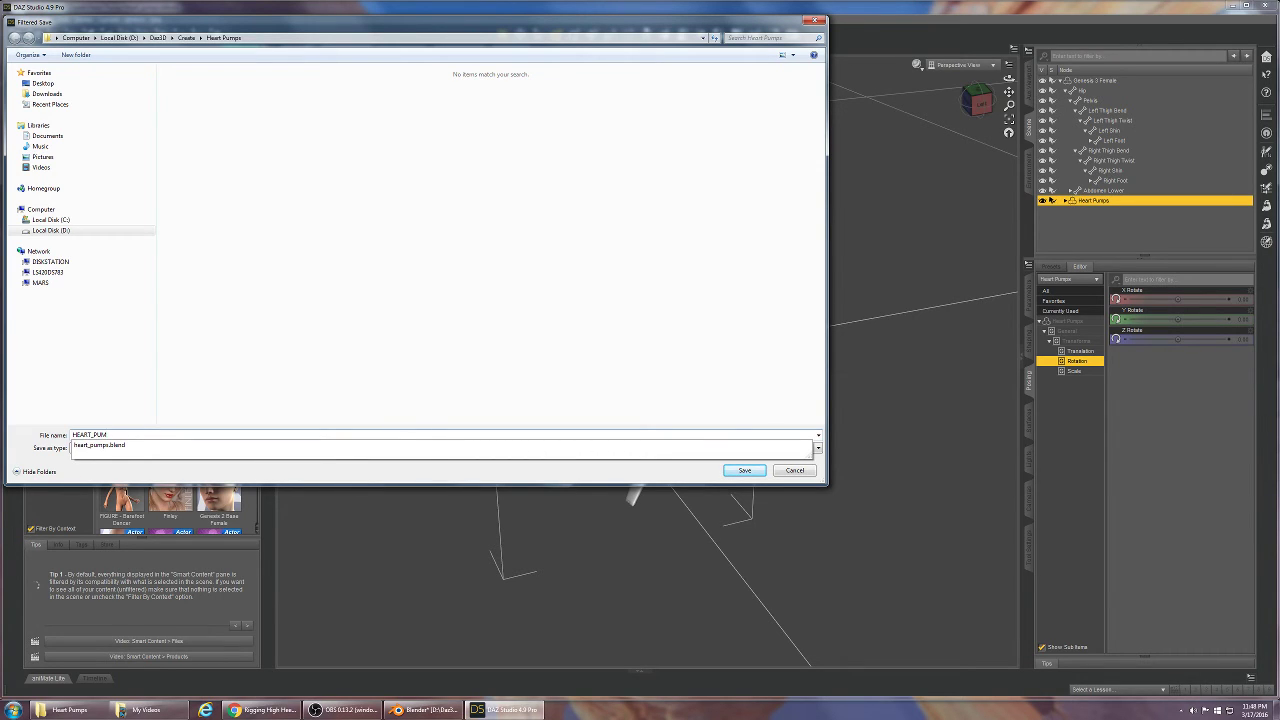
pyautogui.press('capslock')
pyautogui.hotkey('ctrl', 'a')
pyautogui.write('he')
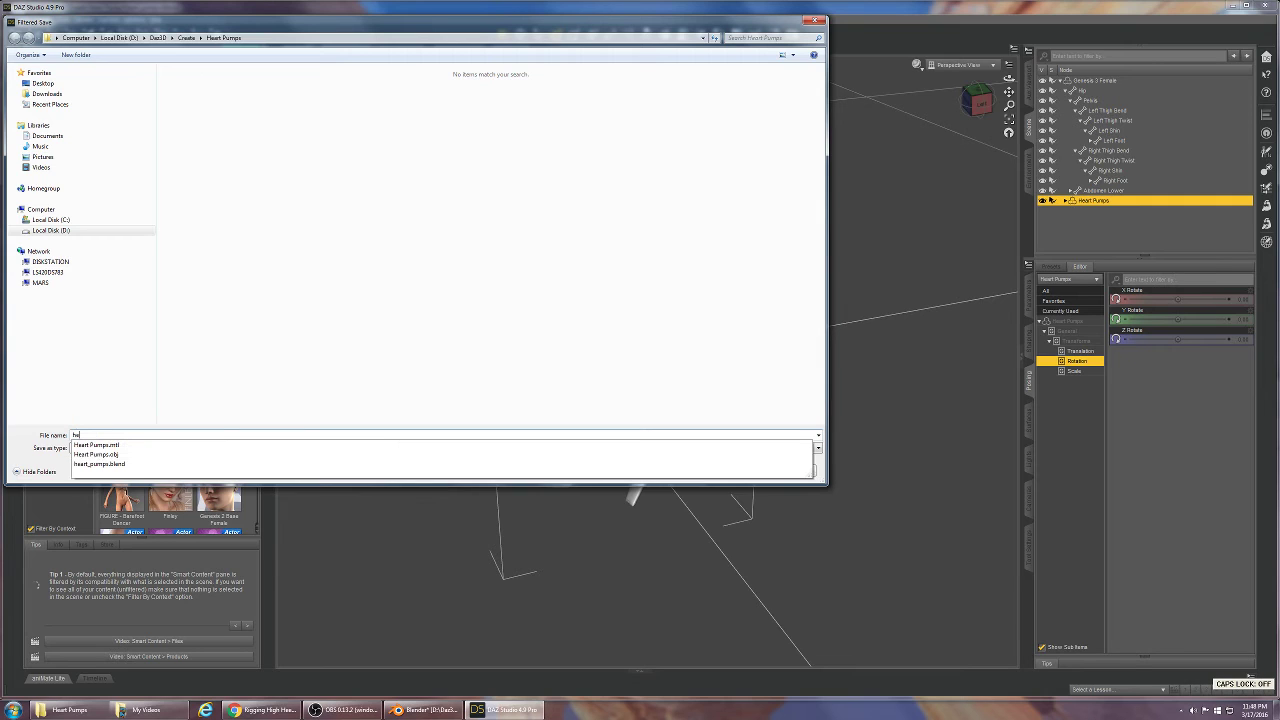
pyautogui.write('art_pumps')
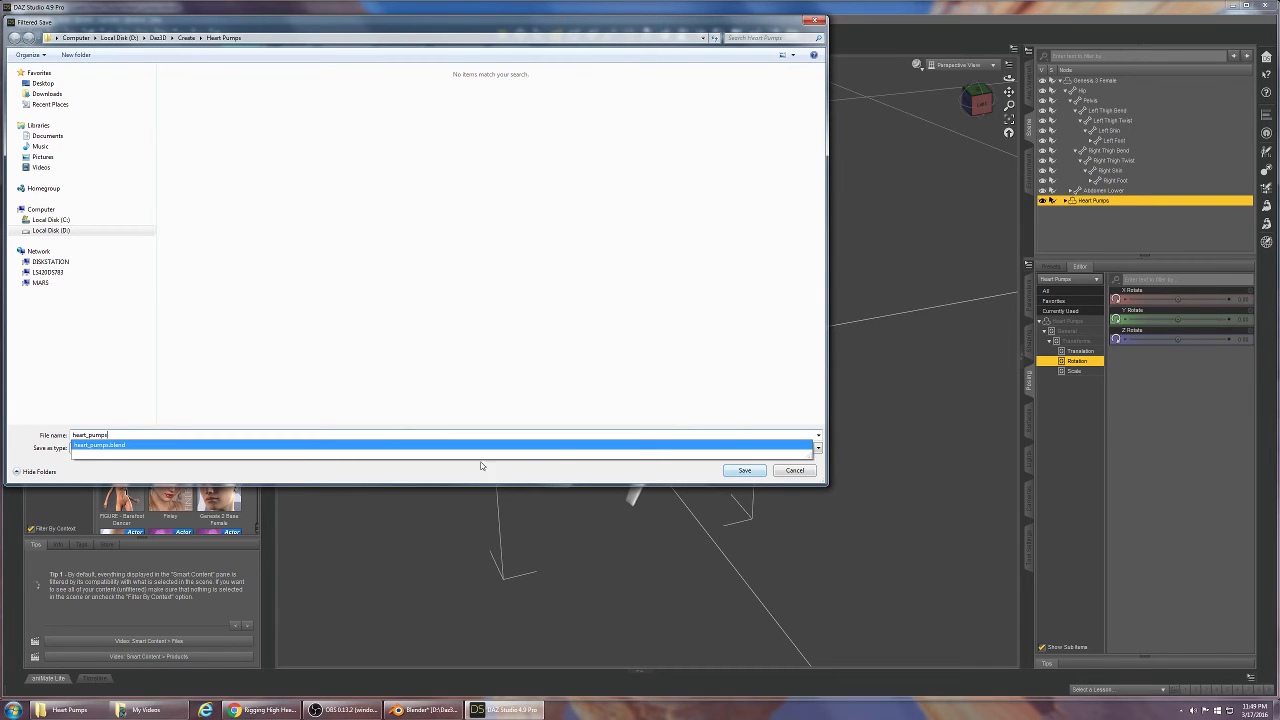
pyautogui.click(740, 473)
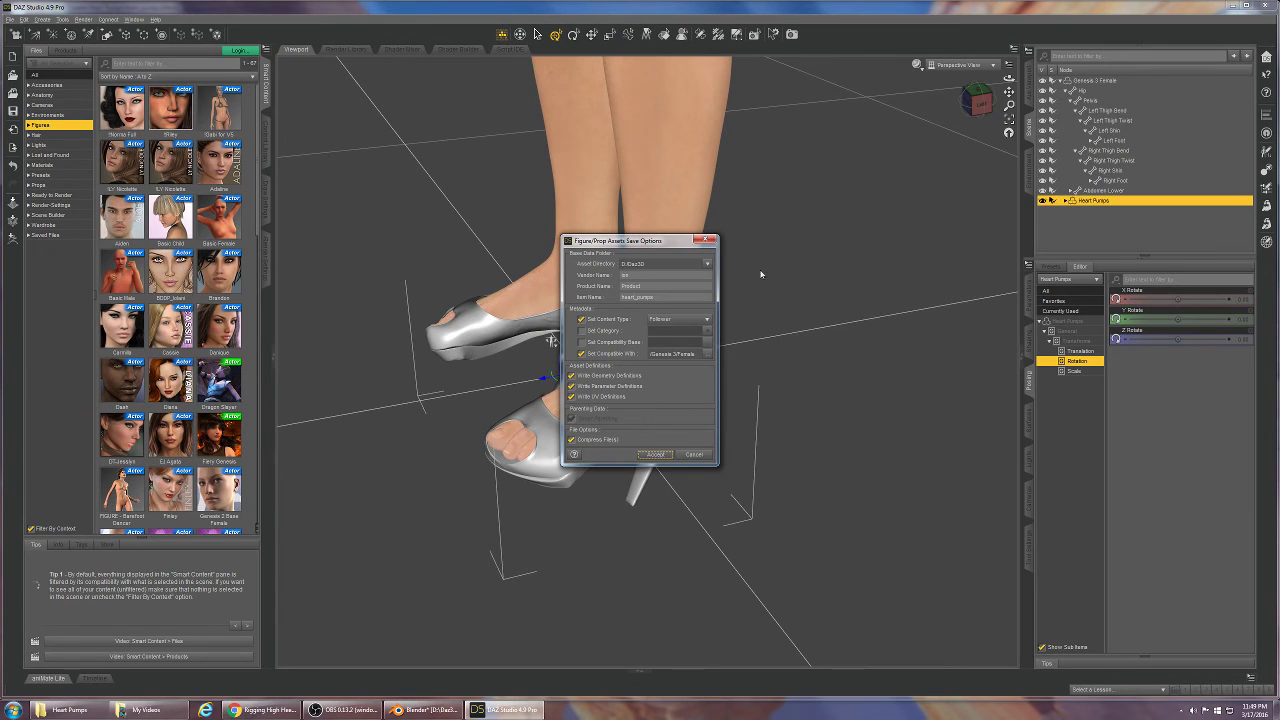
pyautogui.click(651, 456)
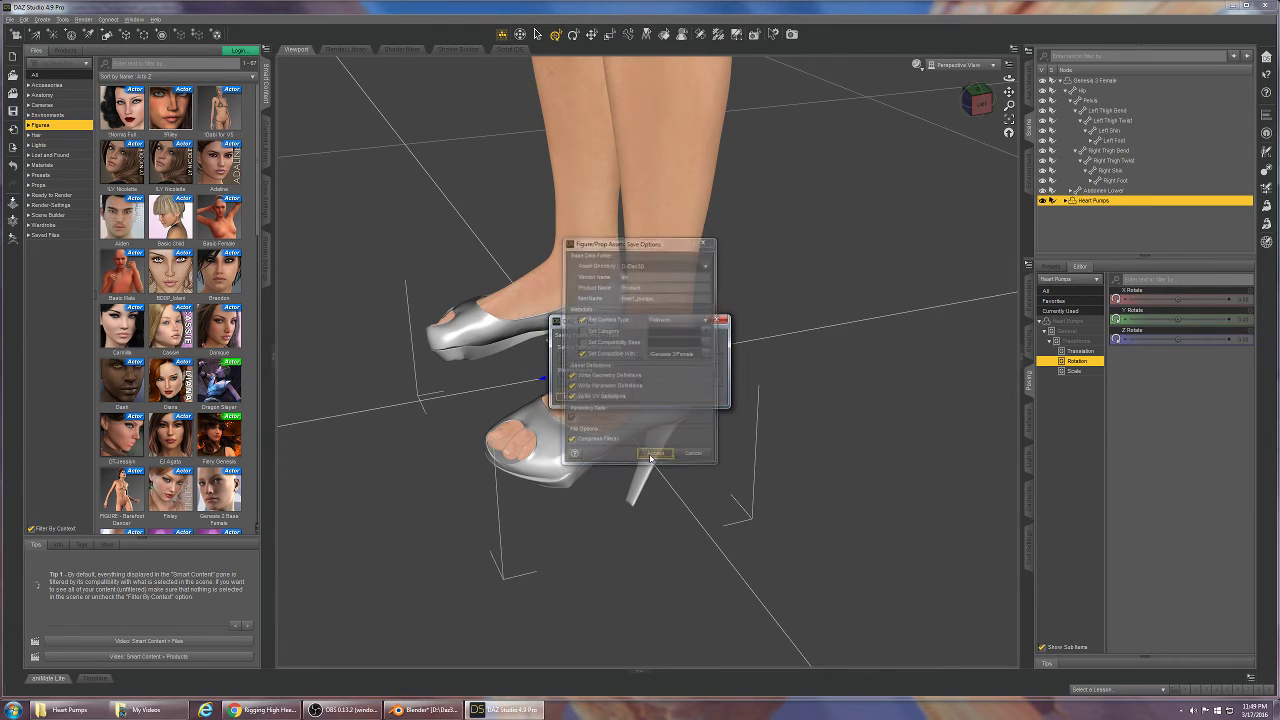
# Step: Refresh the Heart Pumps folder in the Content Library and widen the pane to show the saved asset
pyautogui.click(267, 140)
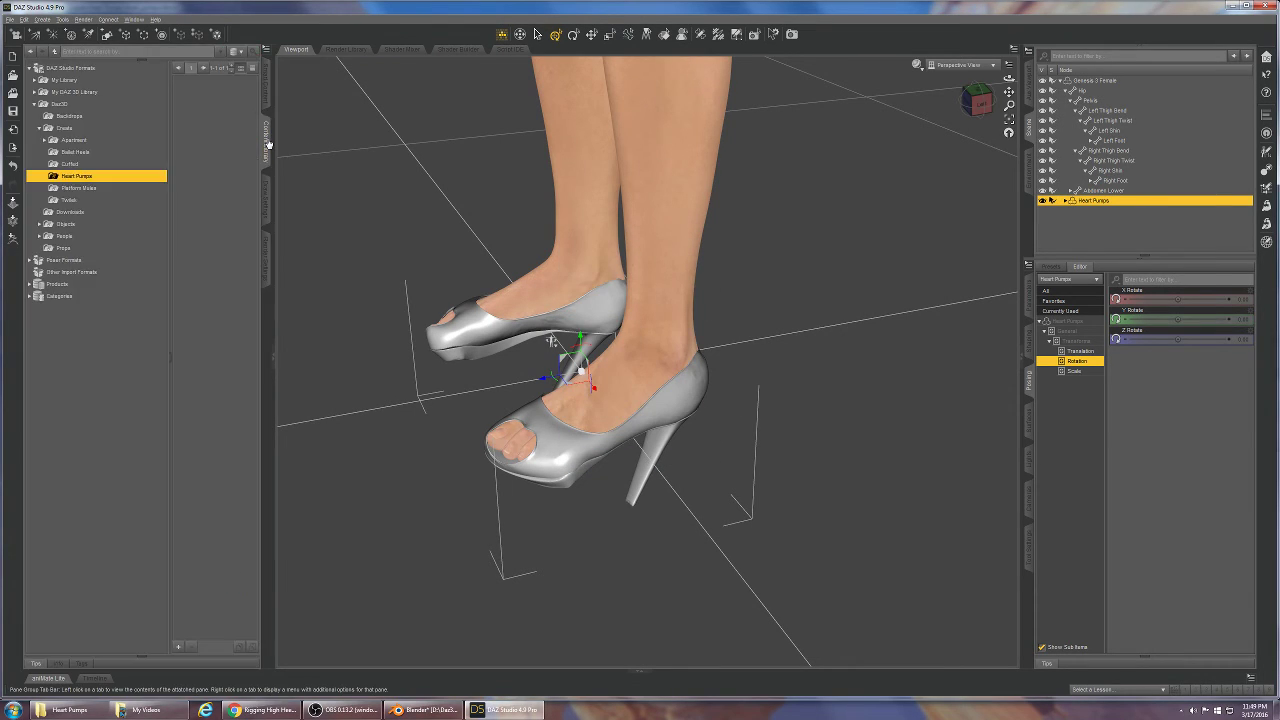
pyautogui.rightClick(88, 179)
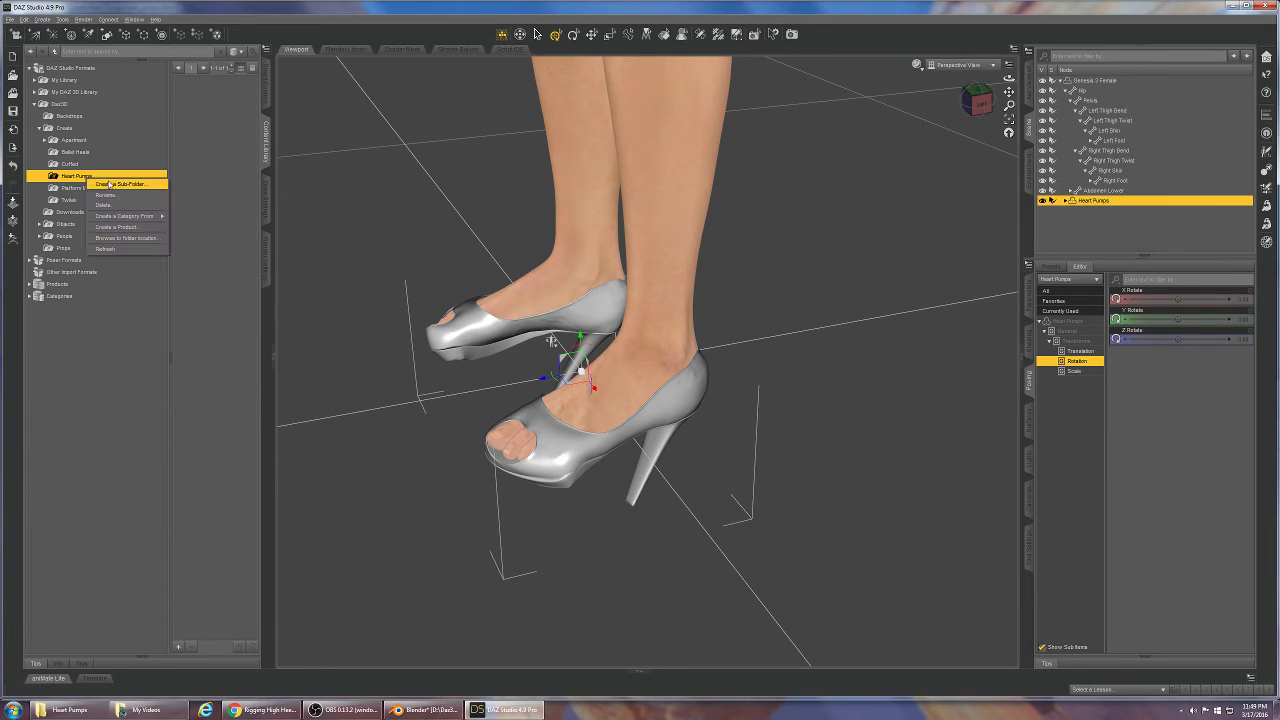
pyautogui.click(113, 250)
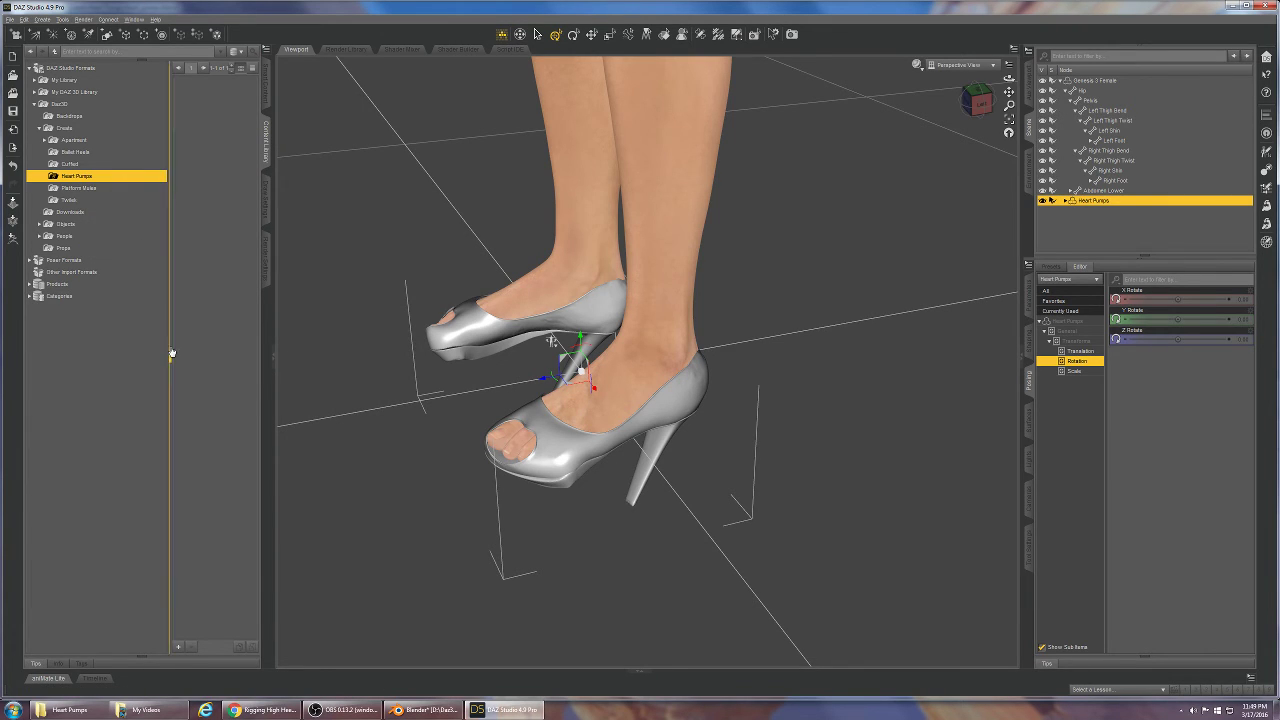
pyautogui.moveTo(170, 345); pyautogui.dragTo(145, 326)
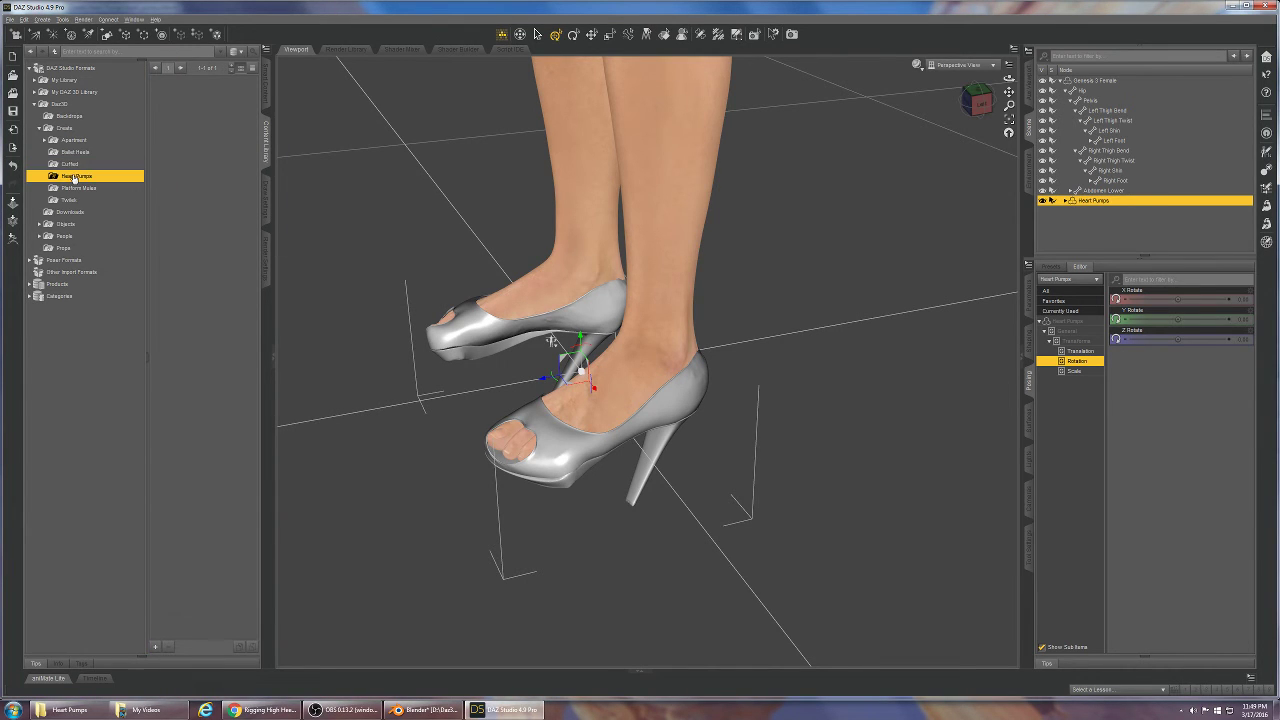
pyautogui.rightClick(74, 177)
pyautogui.click(96, 244)
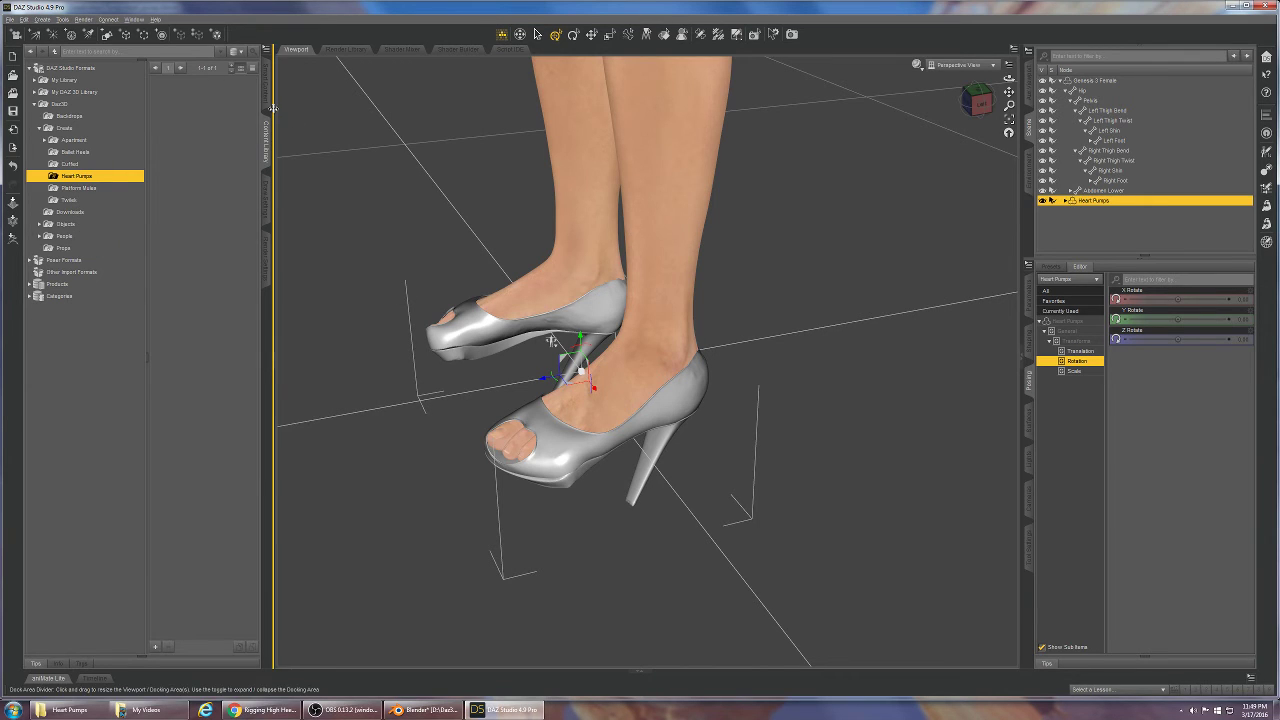
pyautogui.moveTo(275, 115); pyautogui.dragTo(300, 115)
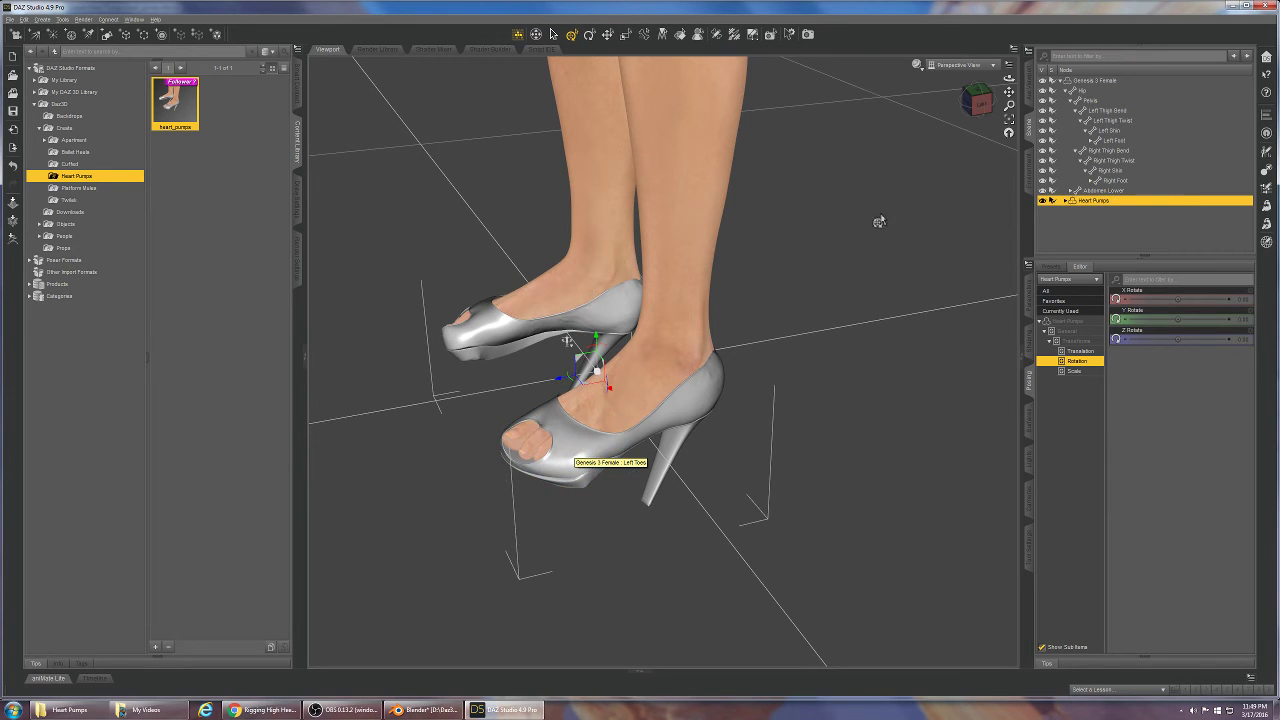
pyautogui.moveTo(1009, 78)
pyautogui.mouseDown()
pyautogui.moveTo(940, 78)
pyautogui.moveTo(1020, 80)
pyautogui.mouseUp()
pyautogui.click(590, 454)
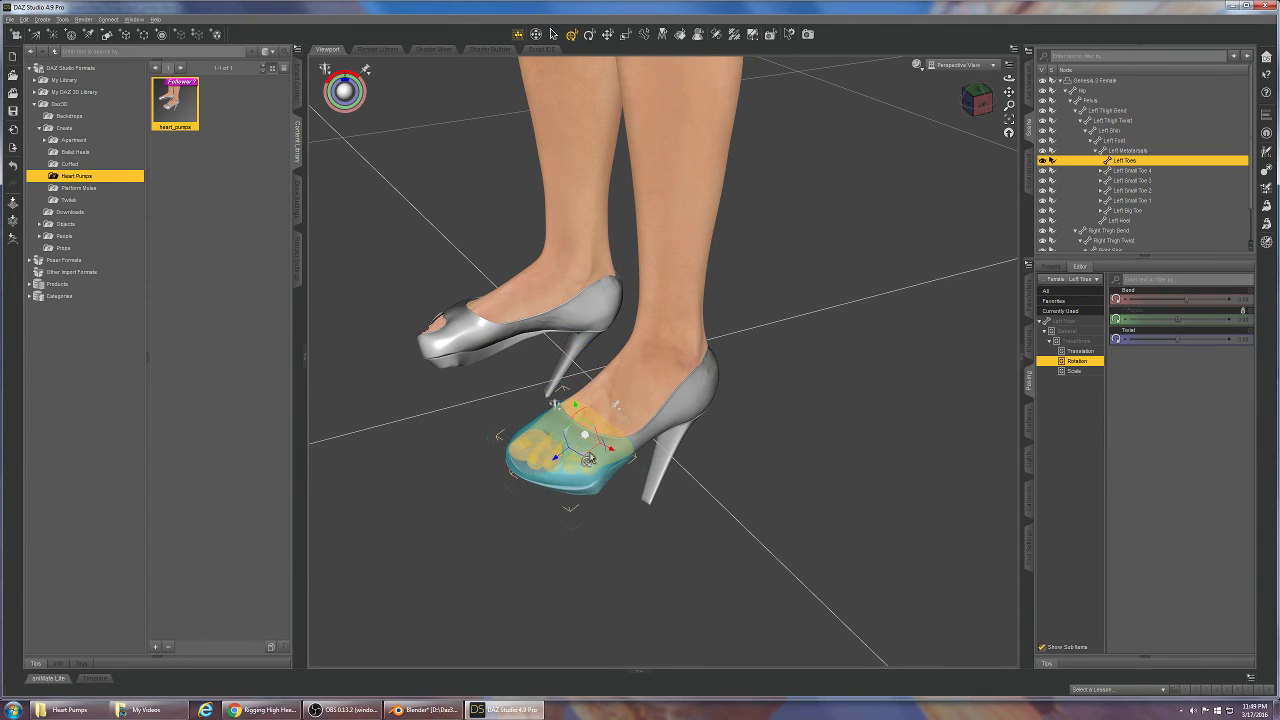
pyautogui.press('Delete')
pyautogui.hotkey('ctrl', 'z')
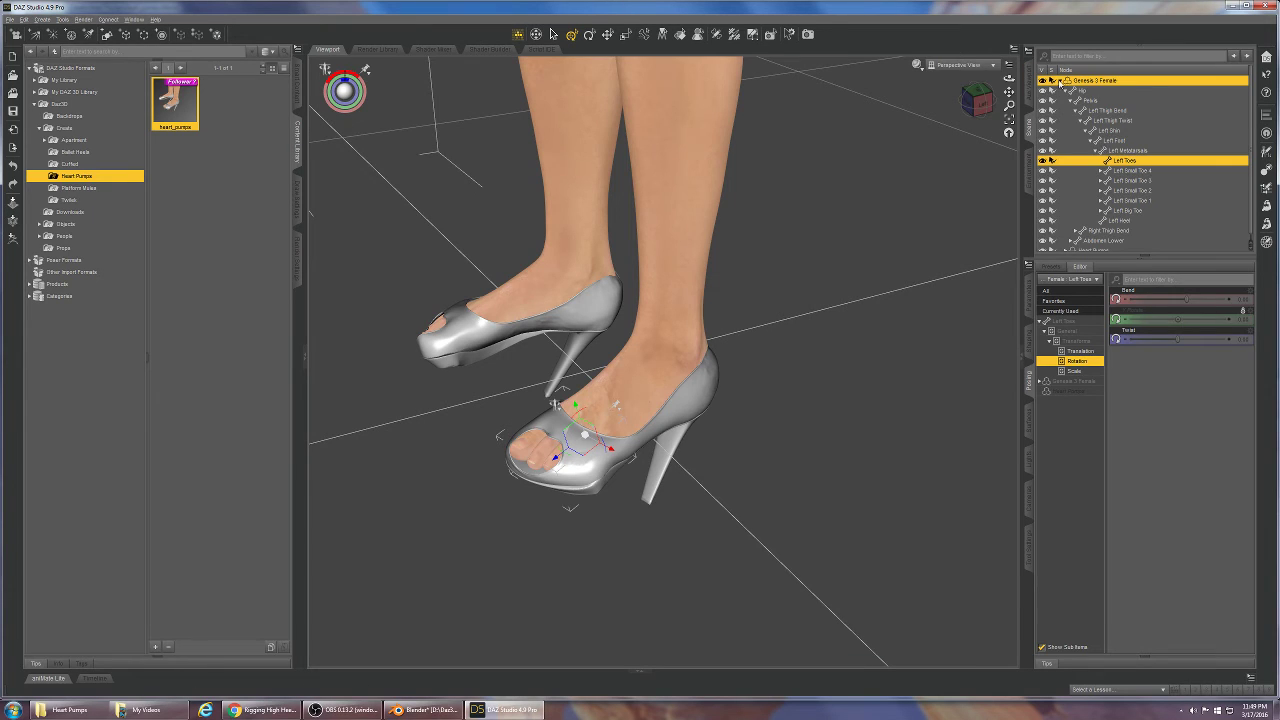
# Step: Collapse the Genesis 3 Female bone hierarchy and delete the Heart Pumps from the scene
pyautogui.click(1060, 81)
pyautogui.click(1062, 82)
pyautogui.click(1066, 91)
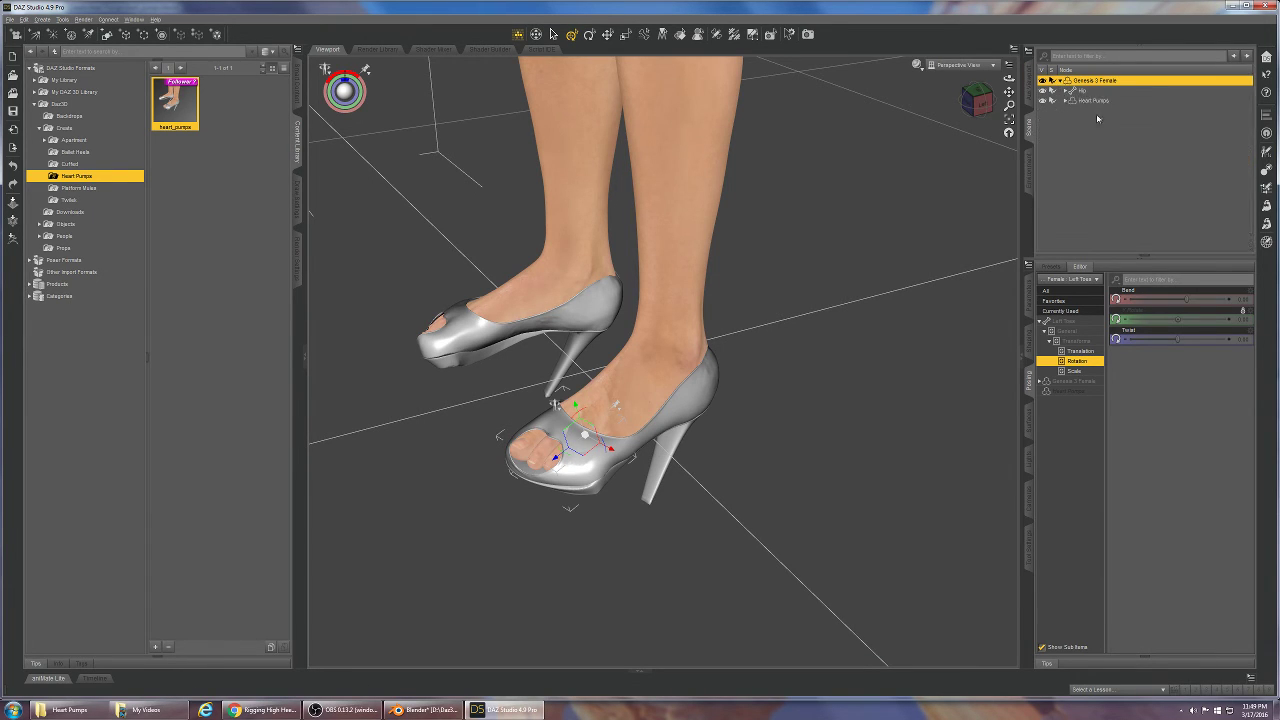
pyautogui.click(1095, 101)
pyautogui.press('Delete')
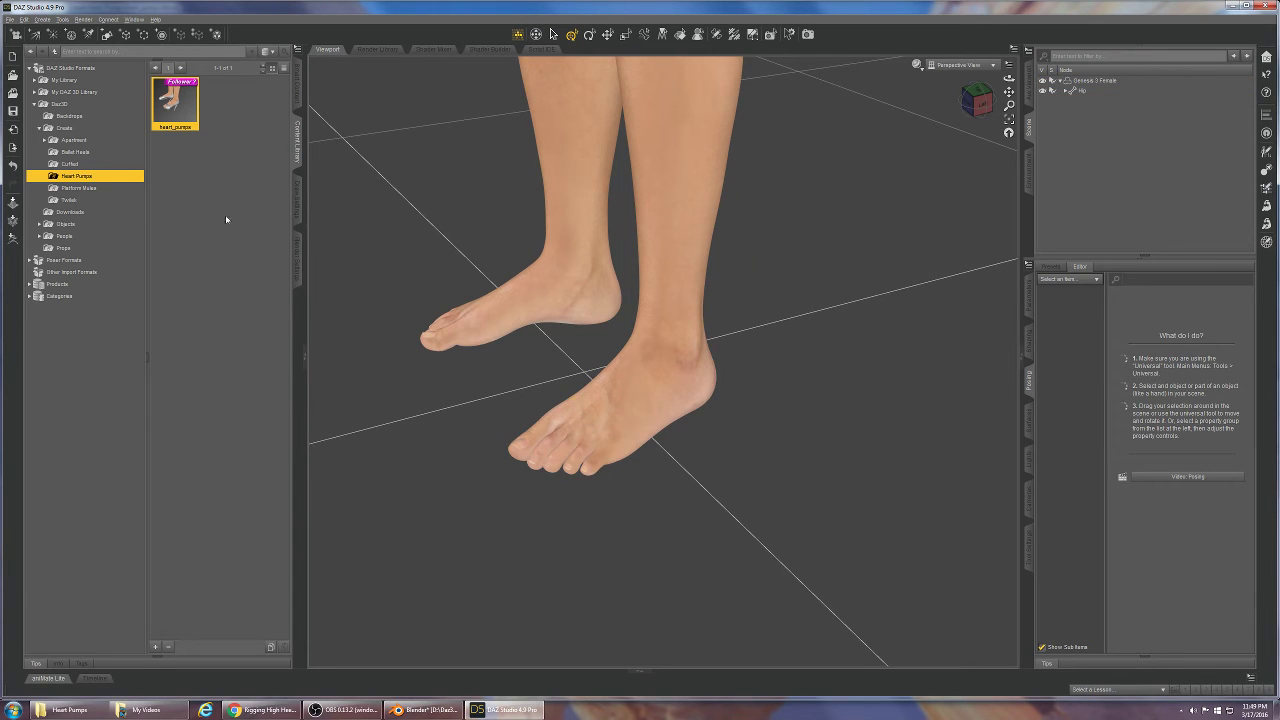
# Step: Select the Genesis 3 Female figure and load the saved heart_pumps asset onto it
pyautogui.moveTo(1008, 78); pyautogui.dragTo(1045, 84)
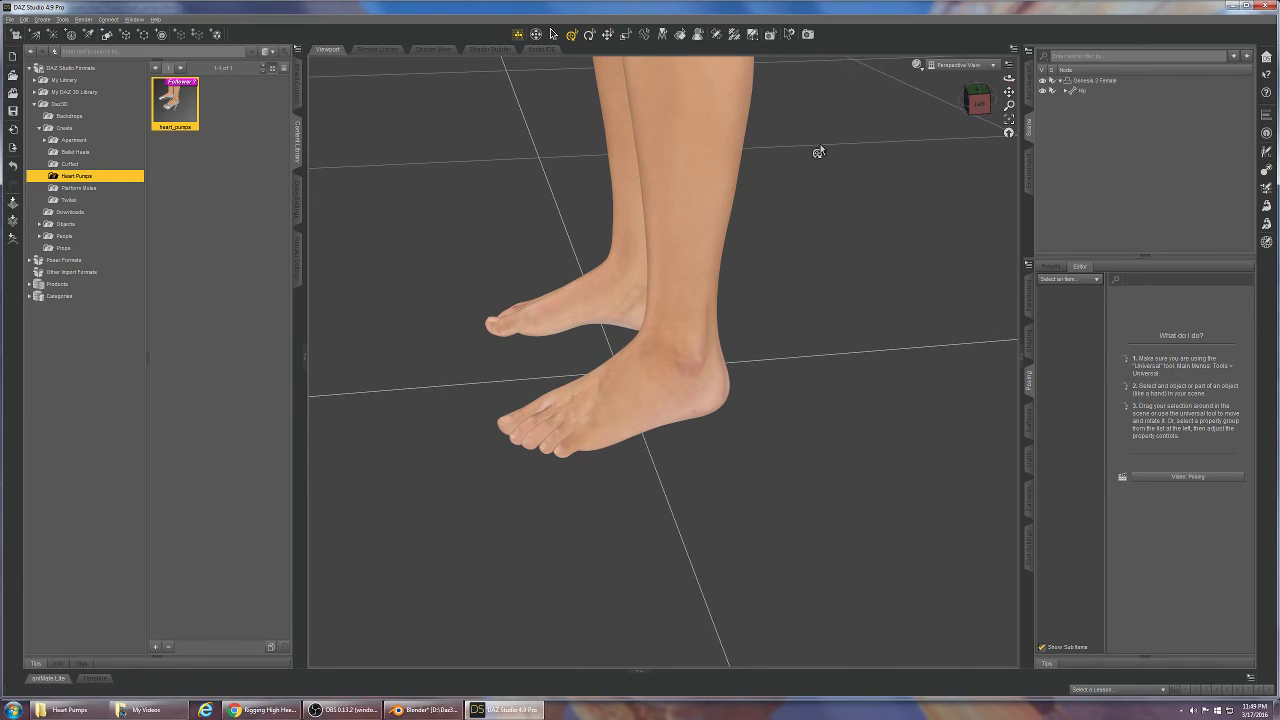
pyautogui.click(690, 160)
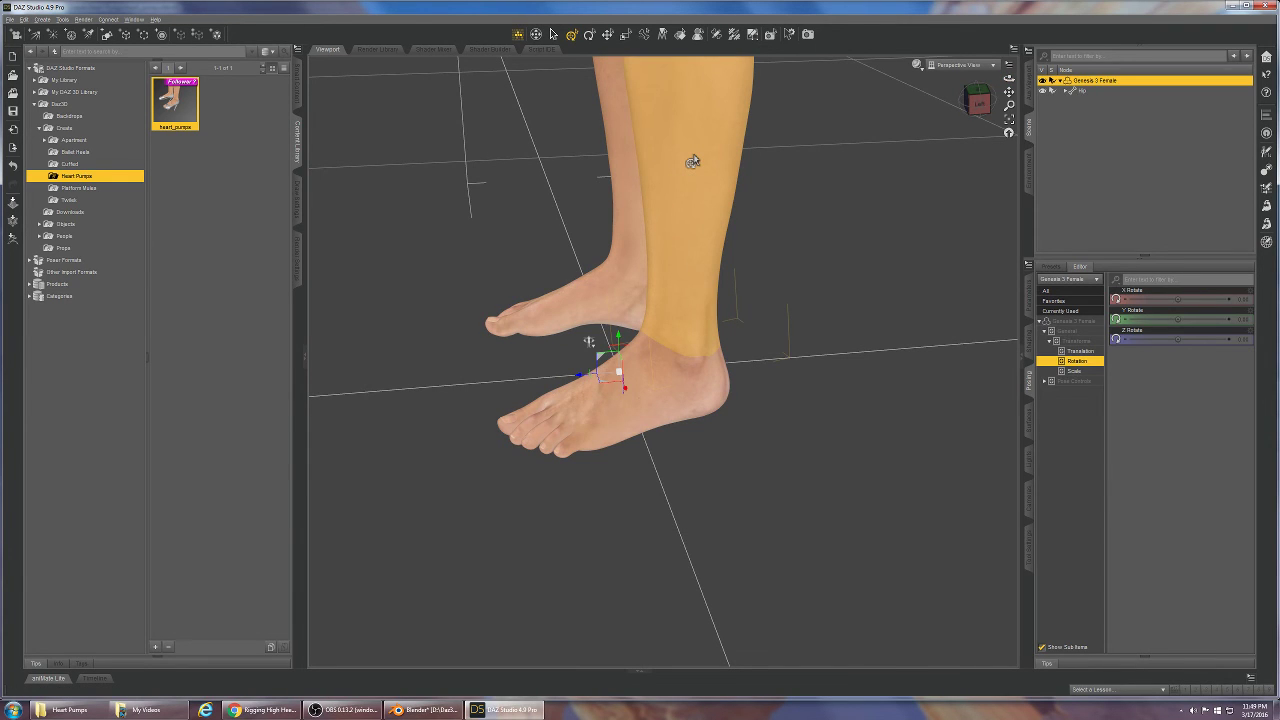
pyautogui.doubleClick(175, 110)
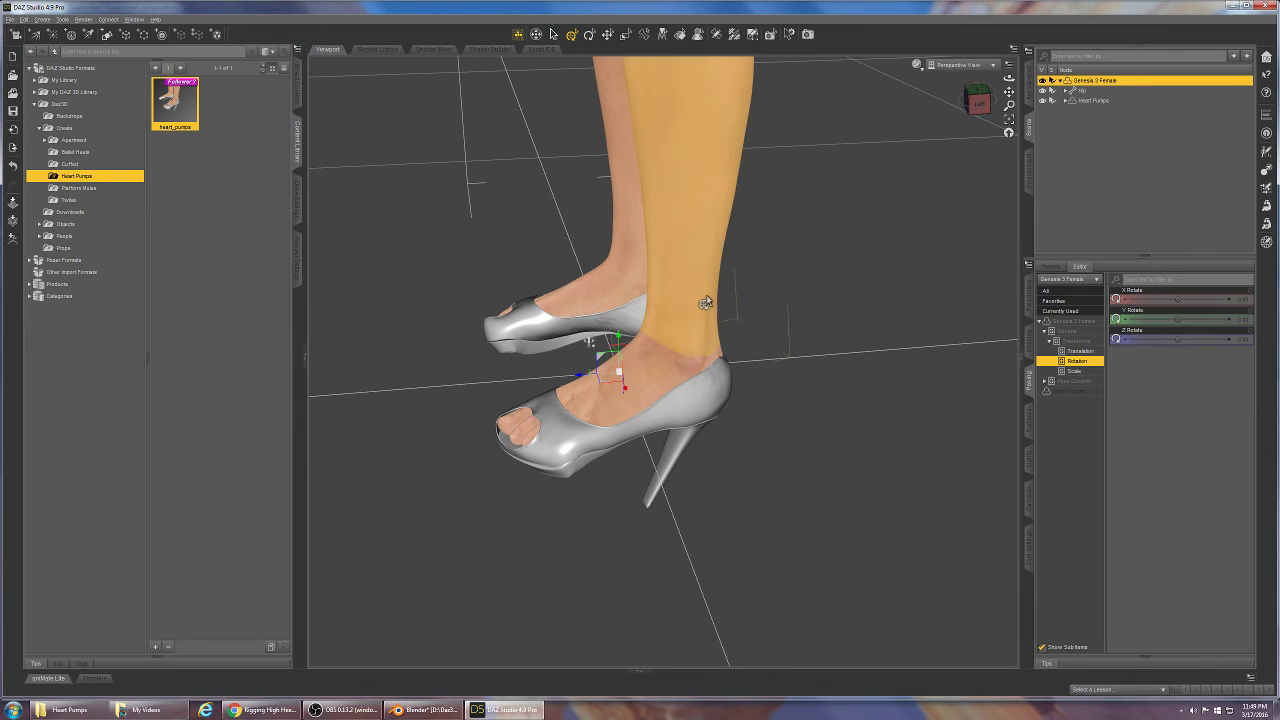
# Step: Pose the figure's left foot in the reloaded shoe with Left Foot Tip Toes at 75% and Left Toes Spread at its minimum
pyautogui.click(662, 358)
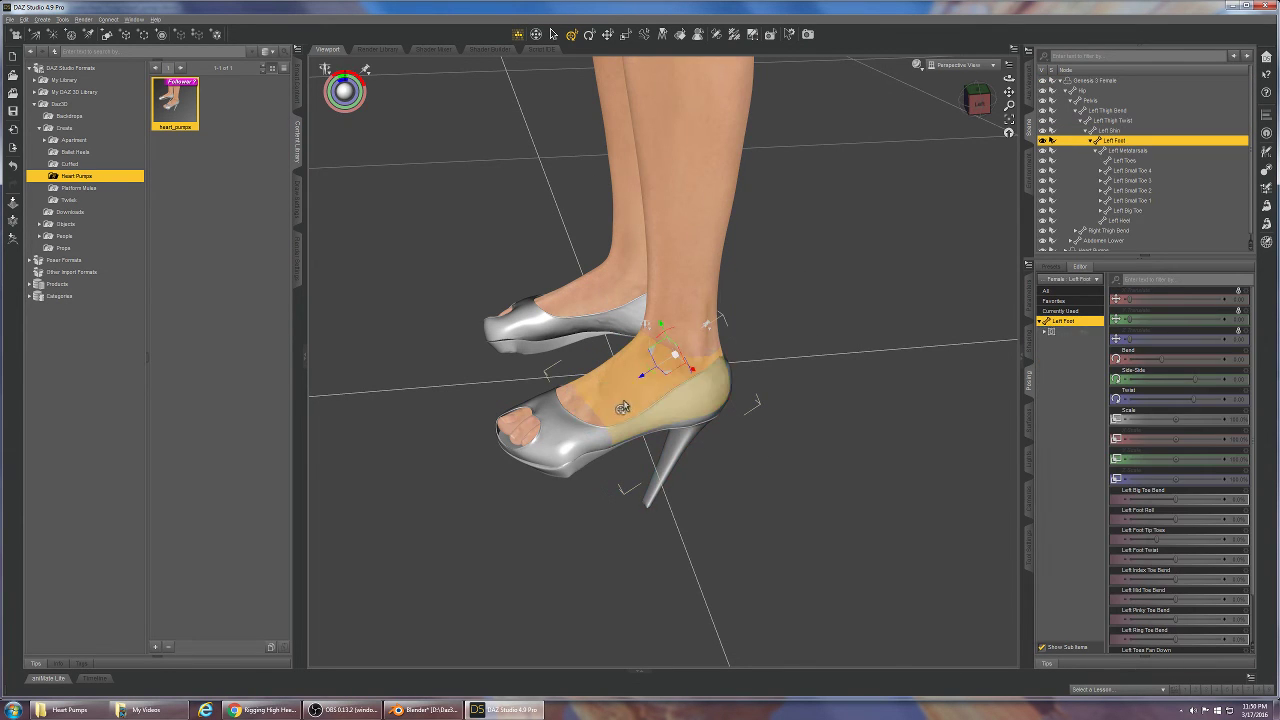
pyautogui.moveTo(1009, 79)
pyautogui.mouseDown()
pyautogui.moveTo(1070, 100)
pyautogui.moveTo(950, 50)
pyautogui.moveTo(990, 52)
pyautogui.moveTo(1018, 90)
pyautogui.mouseUp()
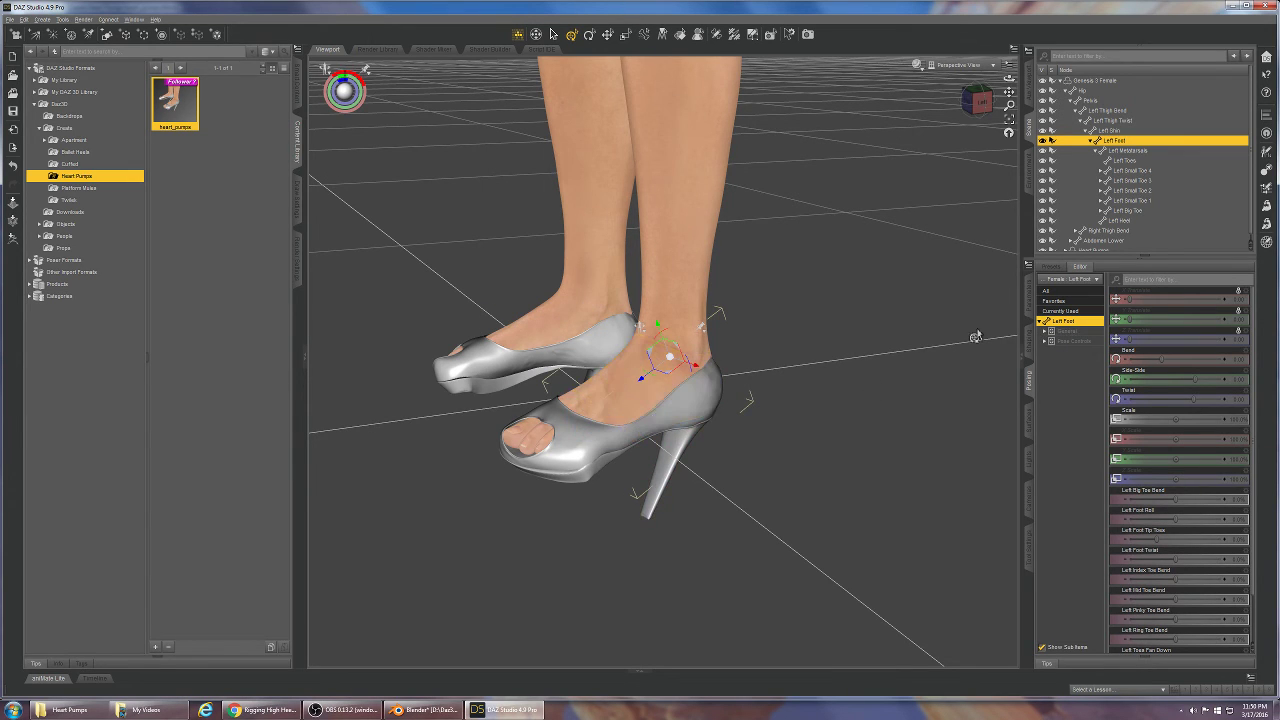
pyautogui.click(1075, 341)
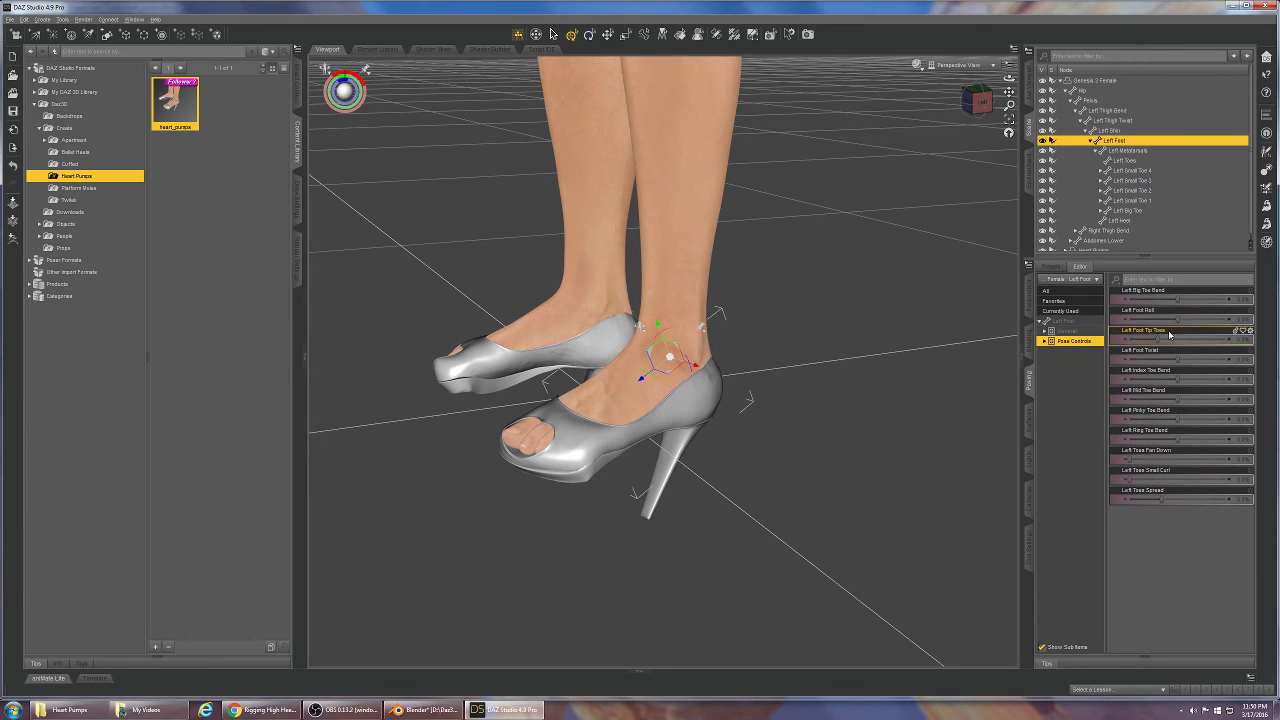
pyautogui.click(1234, 342)
pyautogui.write('75')
pyautogui.press('Return')
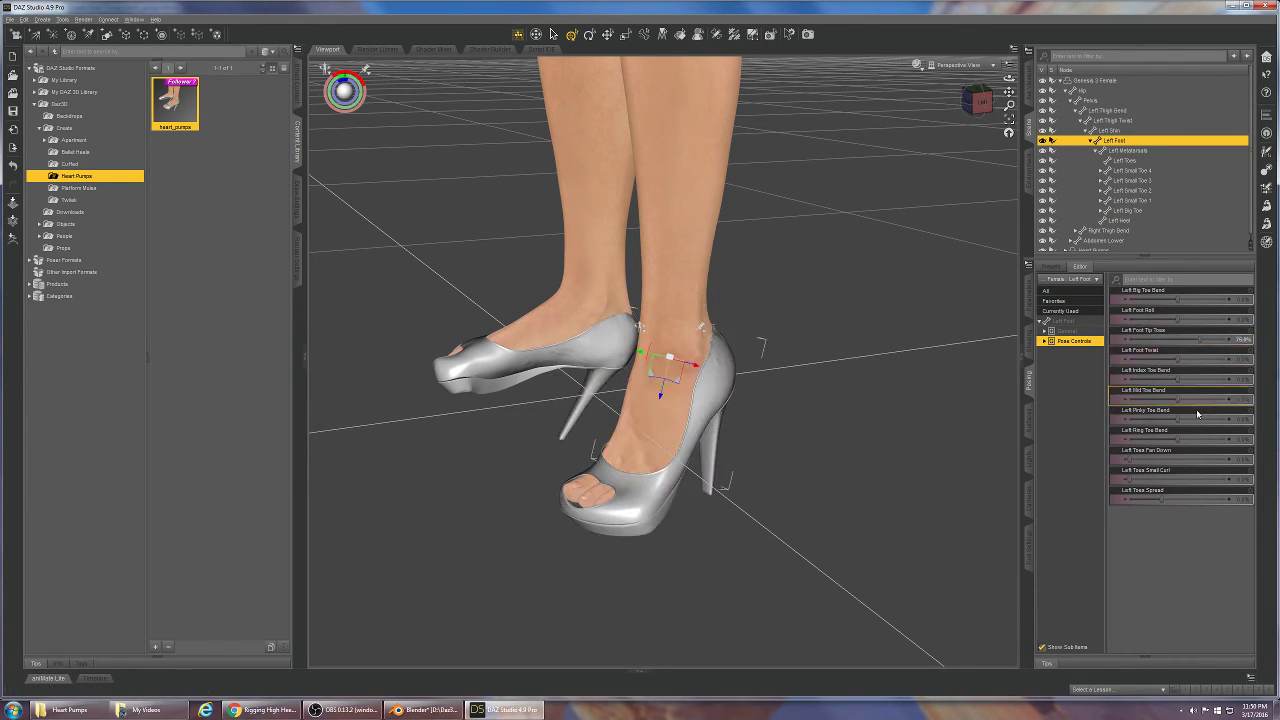
pyautogui.moveTo(1160, 498); pyautogui.dragTo(1053, 465)
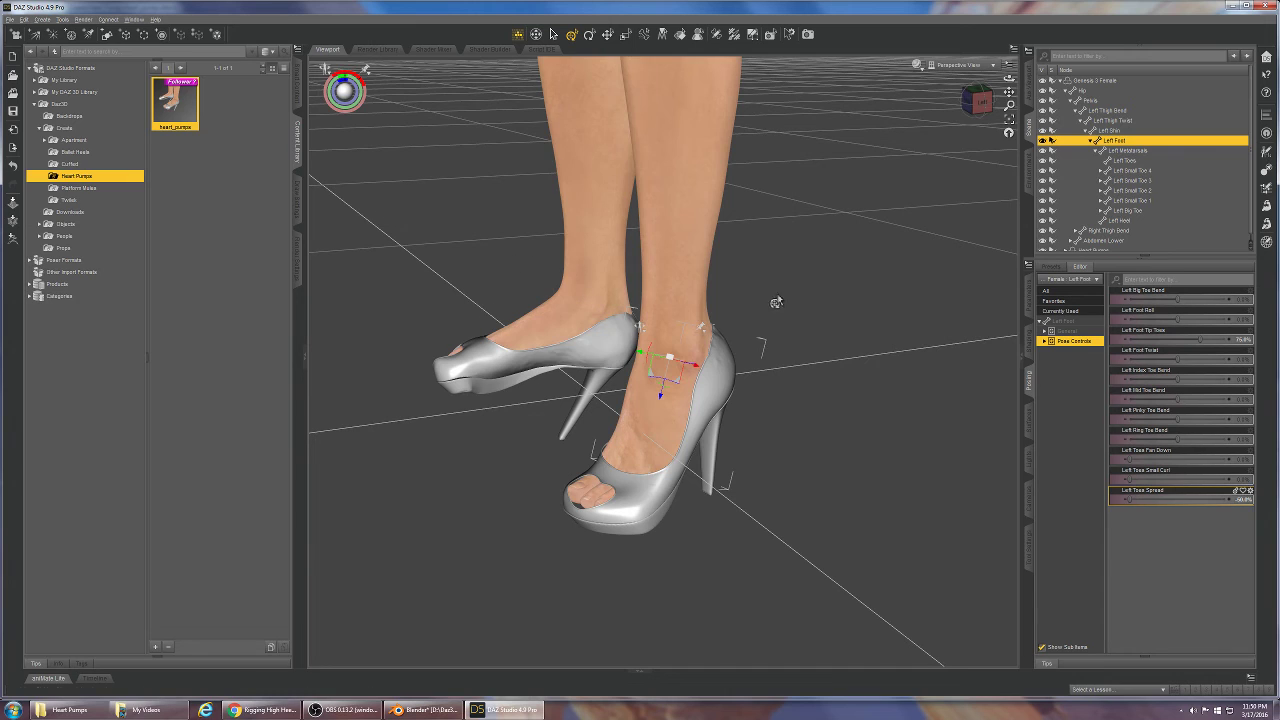
# Step: Pose the figure's right foot in the reloaded shoe with Right Foot Tip Toes at 75% and Right Toes Spread at its minimum
pyautogui.click(560, 336)
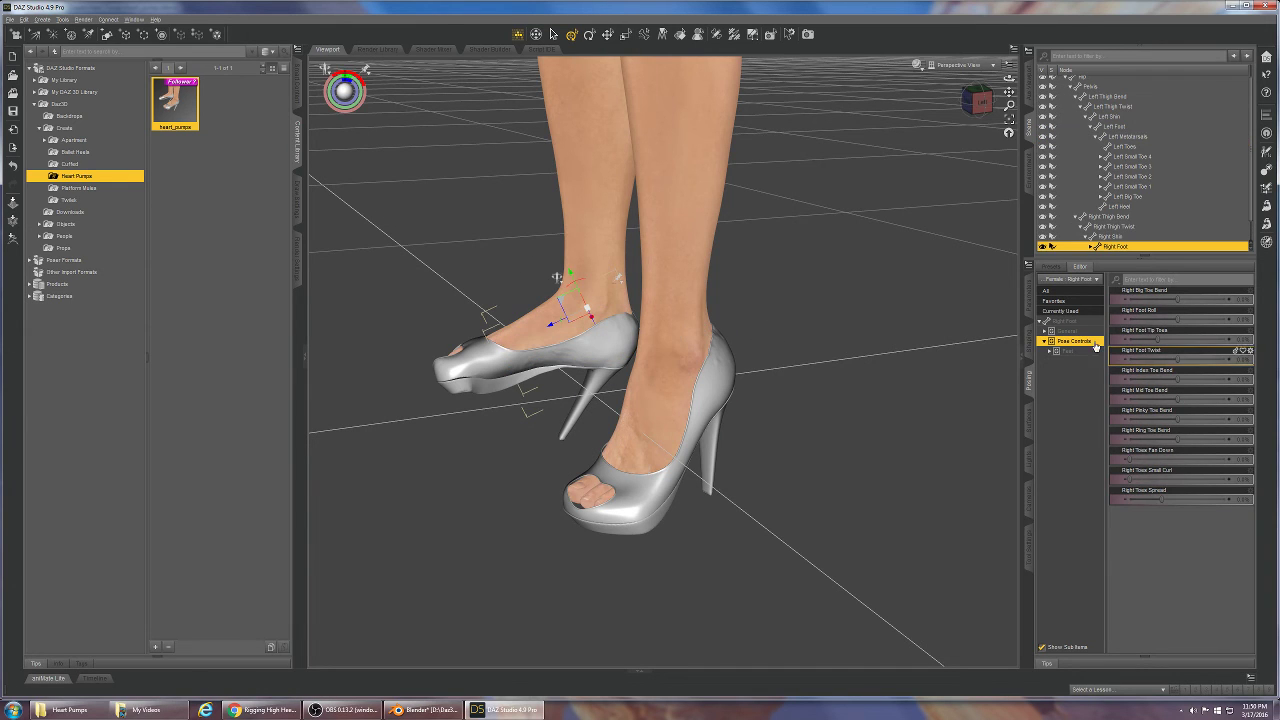
pyautogui.click(1068, 322)
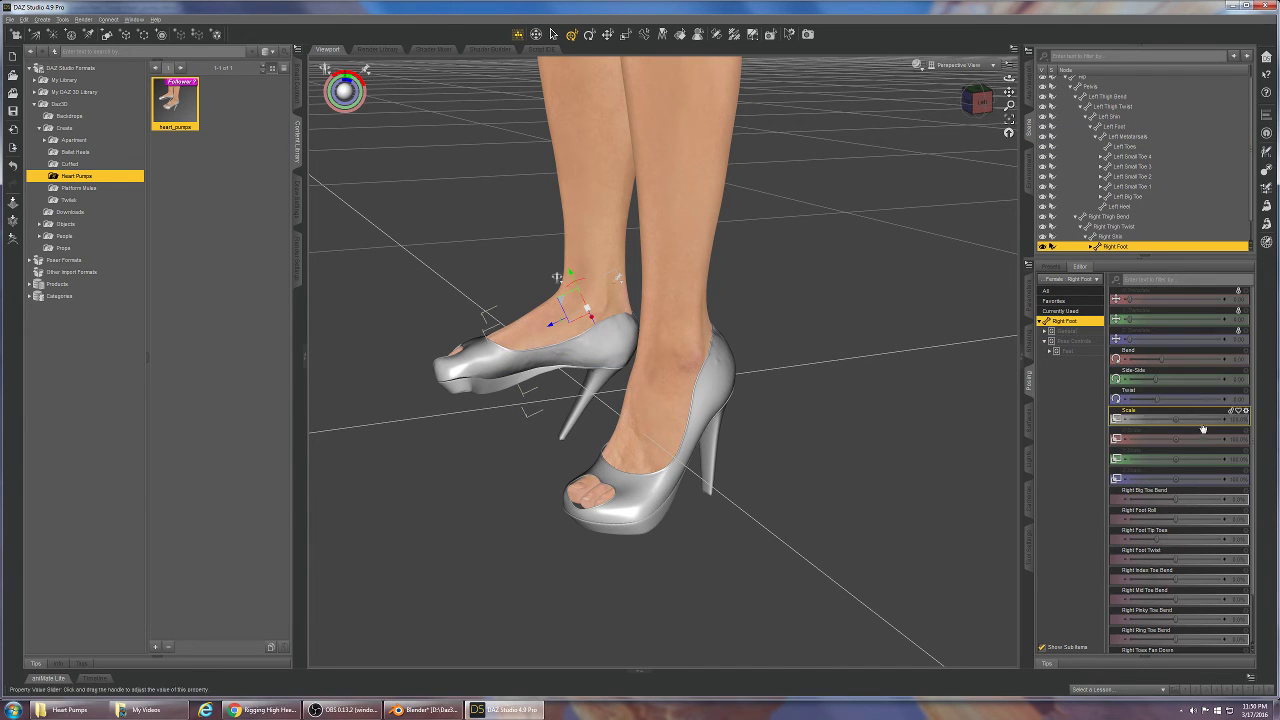
pyautogui.click(1080, 346)
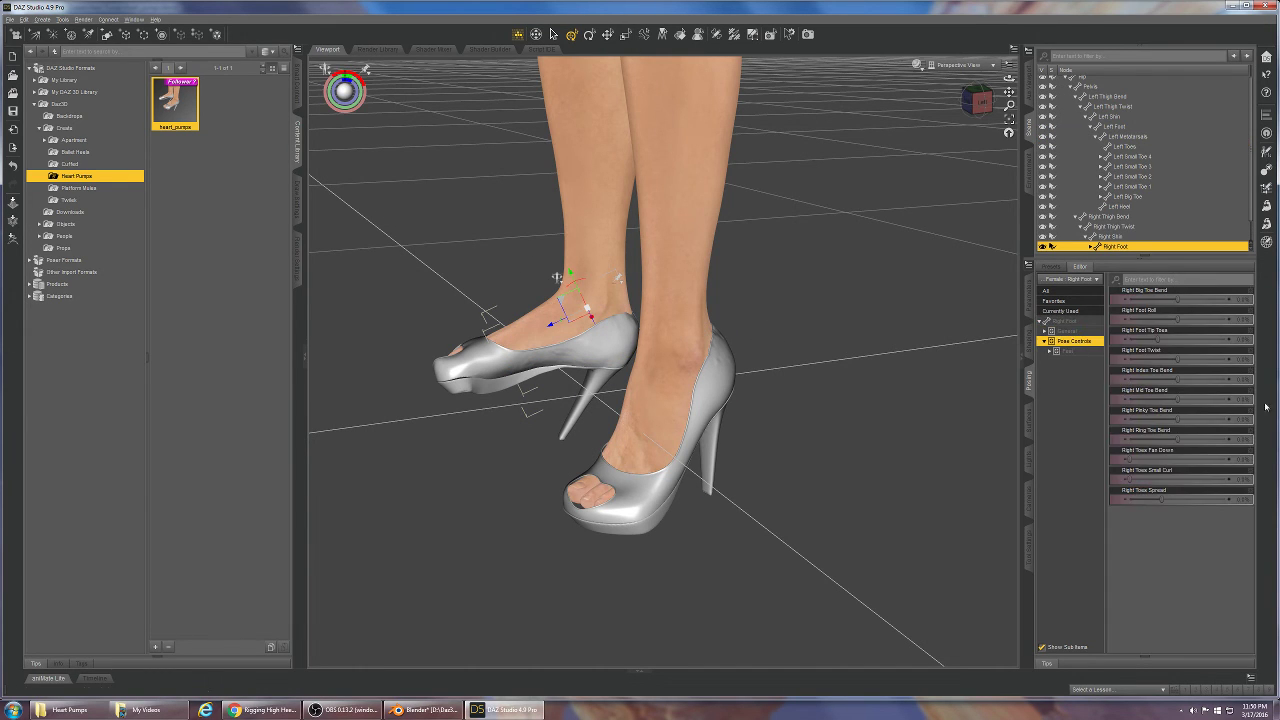
pyautogui.click(1243, 341)
pyautogui.write('75')
pyautogui.press('Return')
pyautogui.moveTo(1160, 500); pyautogui.dragTo(1124, 502)
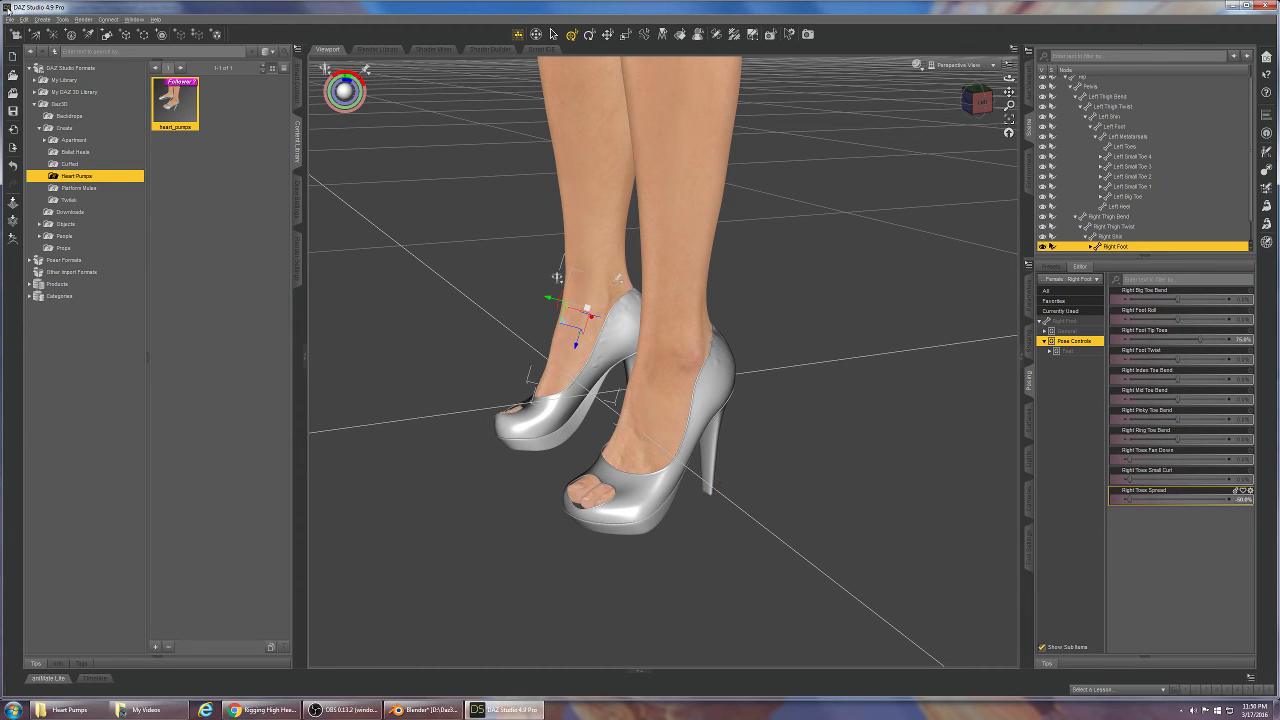
# Step: Find the Save Modified Assets command among the support asset saving options, without saving anything
pyautogui.click(10, 19)
pyautogui.moveTo(40, 89)
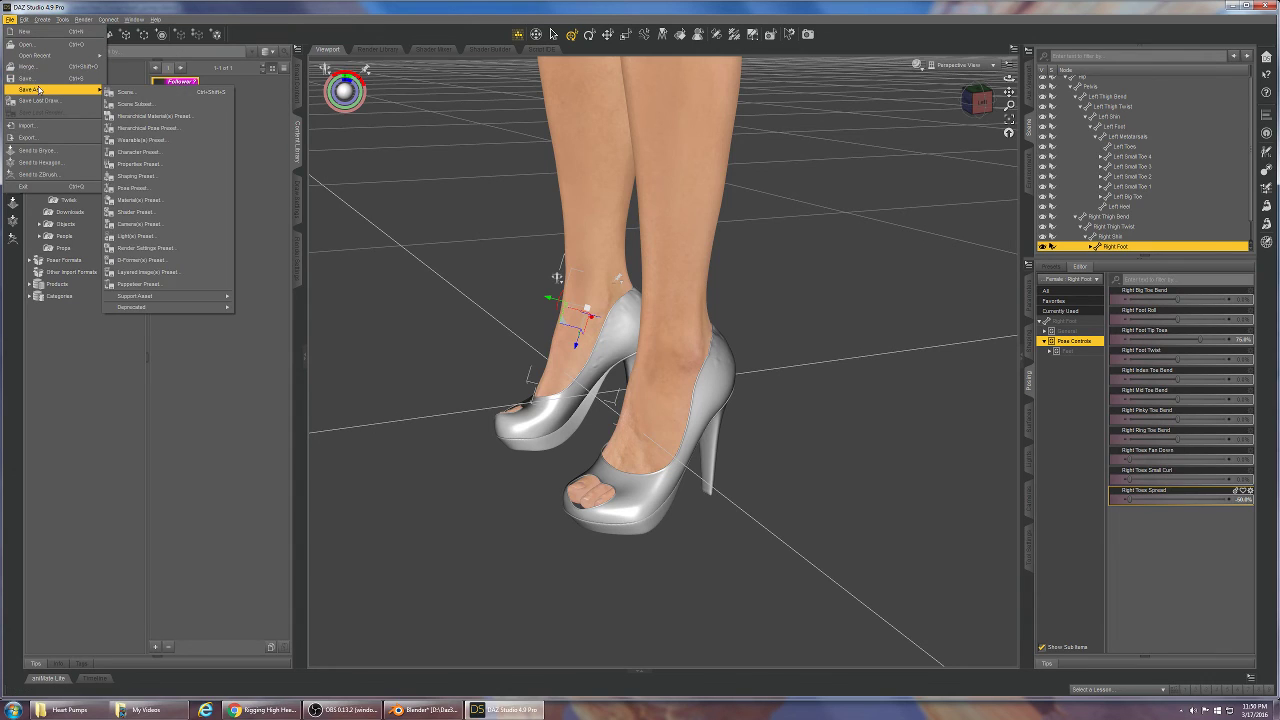
pyautogui.moveTo(160, 296)
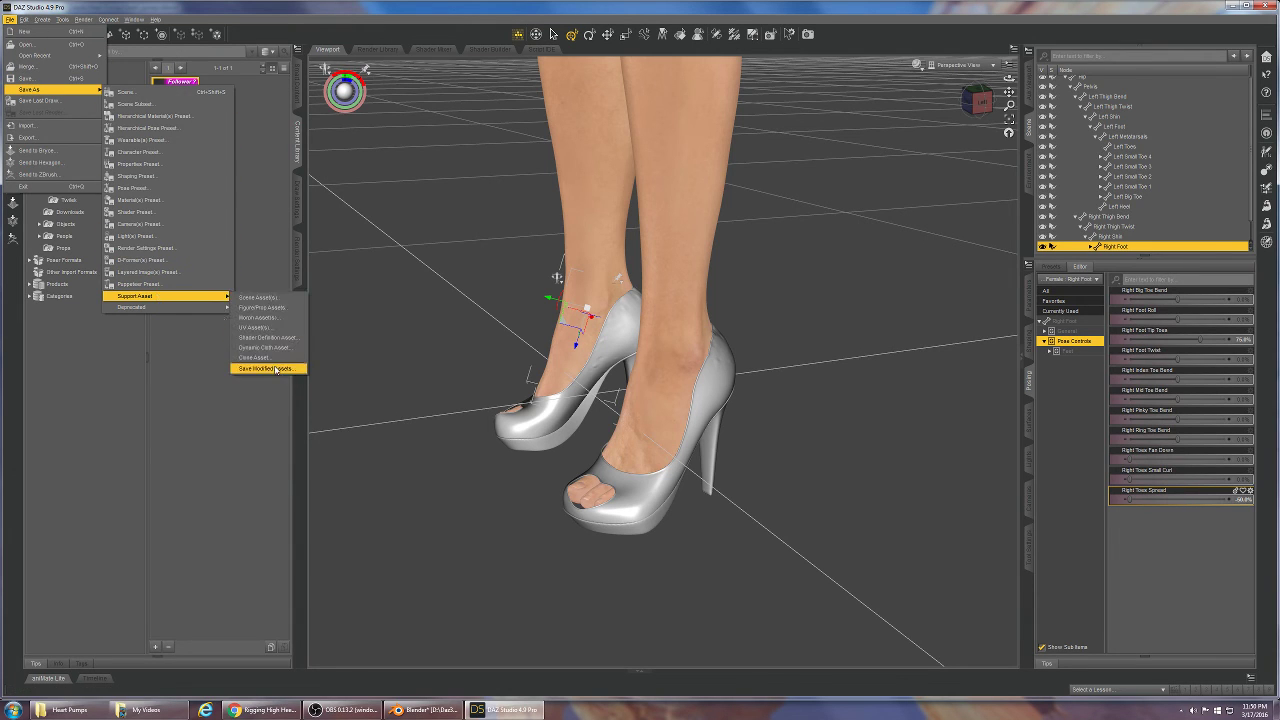
pyautogui.click(502, 3)
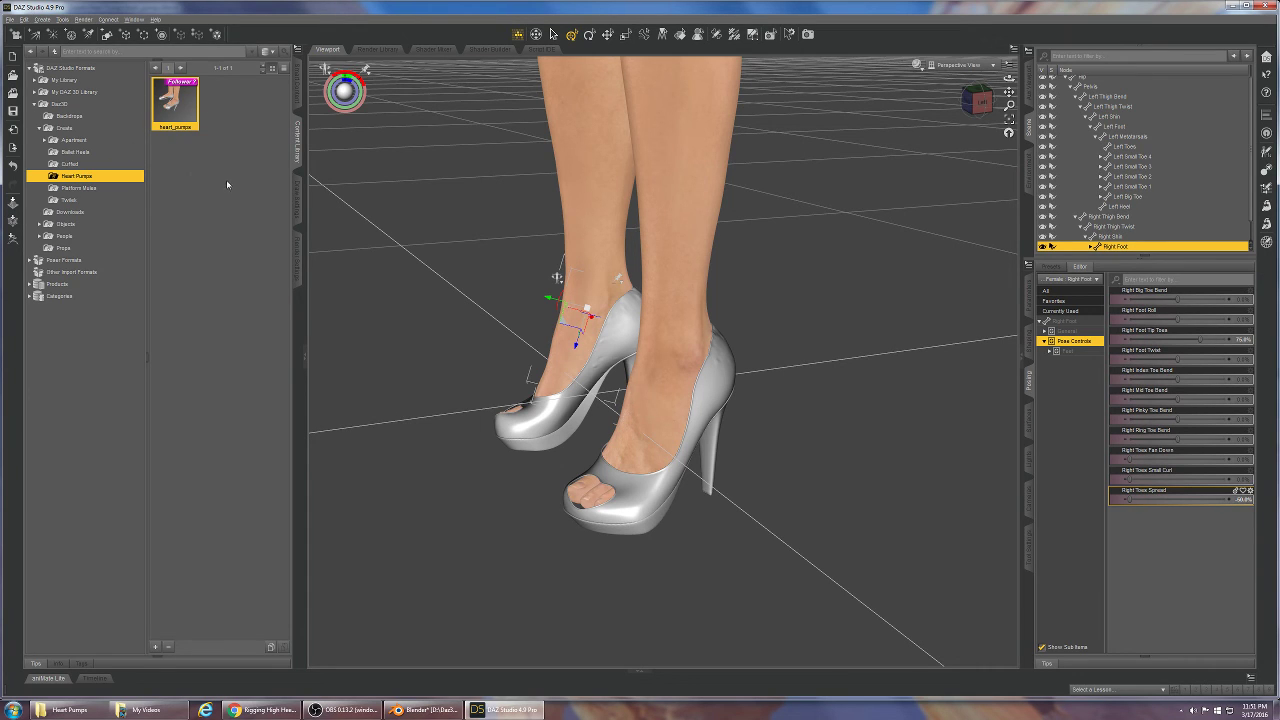
# Step: Inspect the fit of the reloaded Heart Pumps on both feet from several angles and distances
pyautogui.scroll(3, 830, 403)
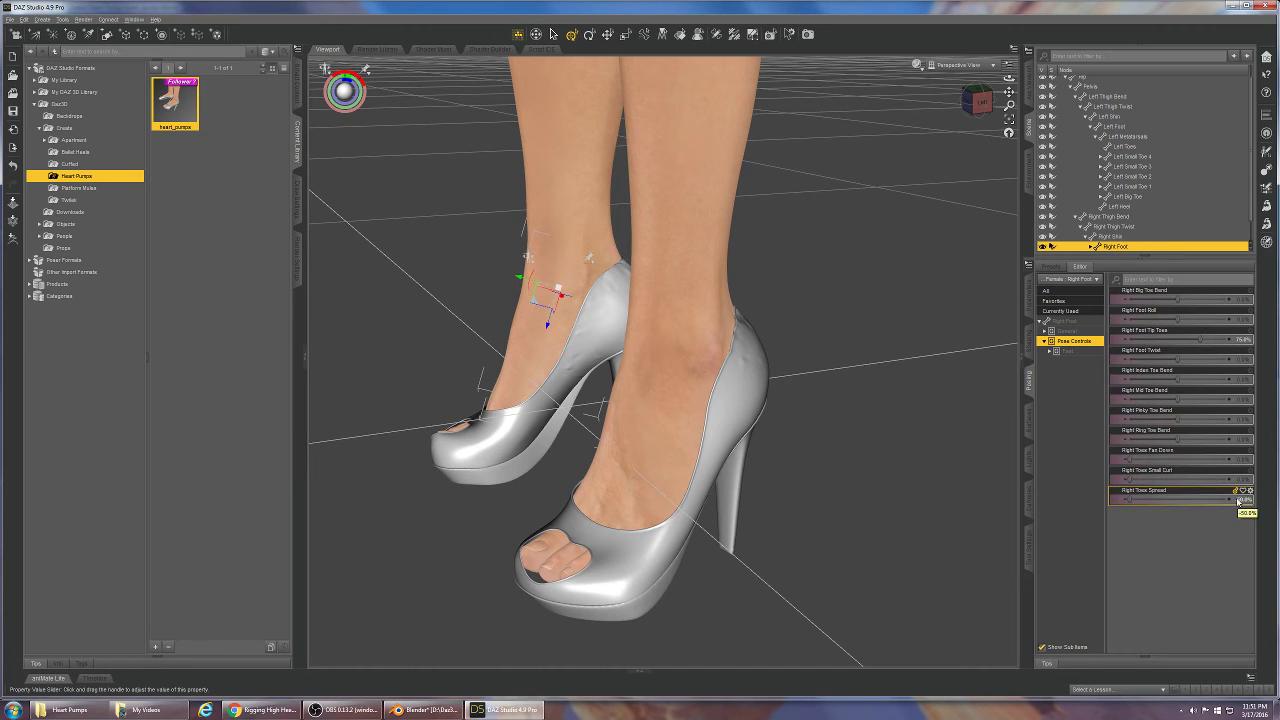
pyautogui.moveTo(1009, 78); pyautogui.dragTo(675, 118)
pyautogui.scroll(2, 895, 241)
pyautogui.moveTo(1008, 78); pyautogui.dragTo(926, 94)
pyautogui.scroll(5, 926, 94)
pyautogui.scroll(-6, 918, 97)
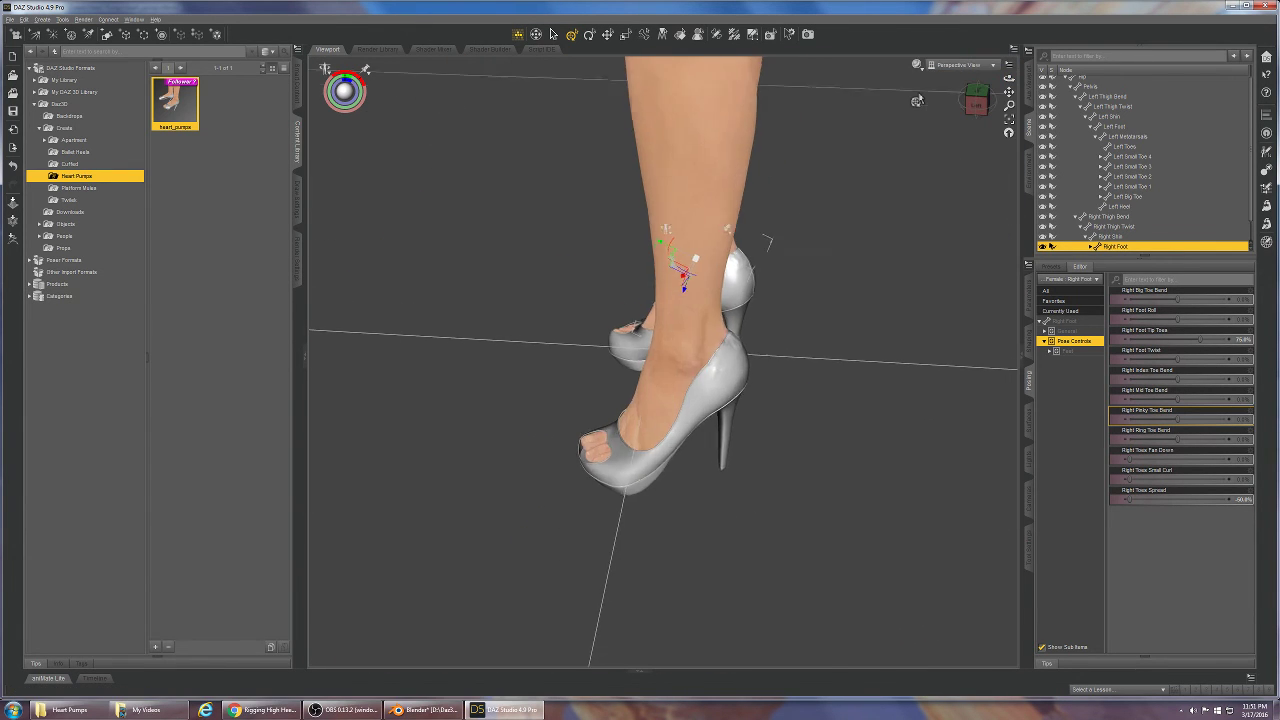
# Step: Delete the figure with its shoes from the scene and load a fresh Genesis 3 Female
pyautogui.click(715, 165)
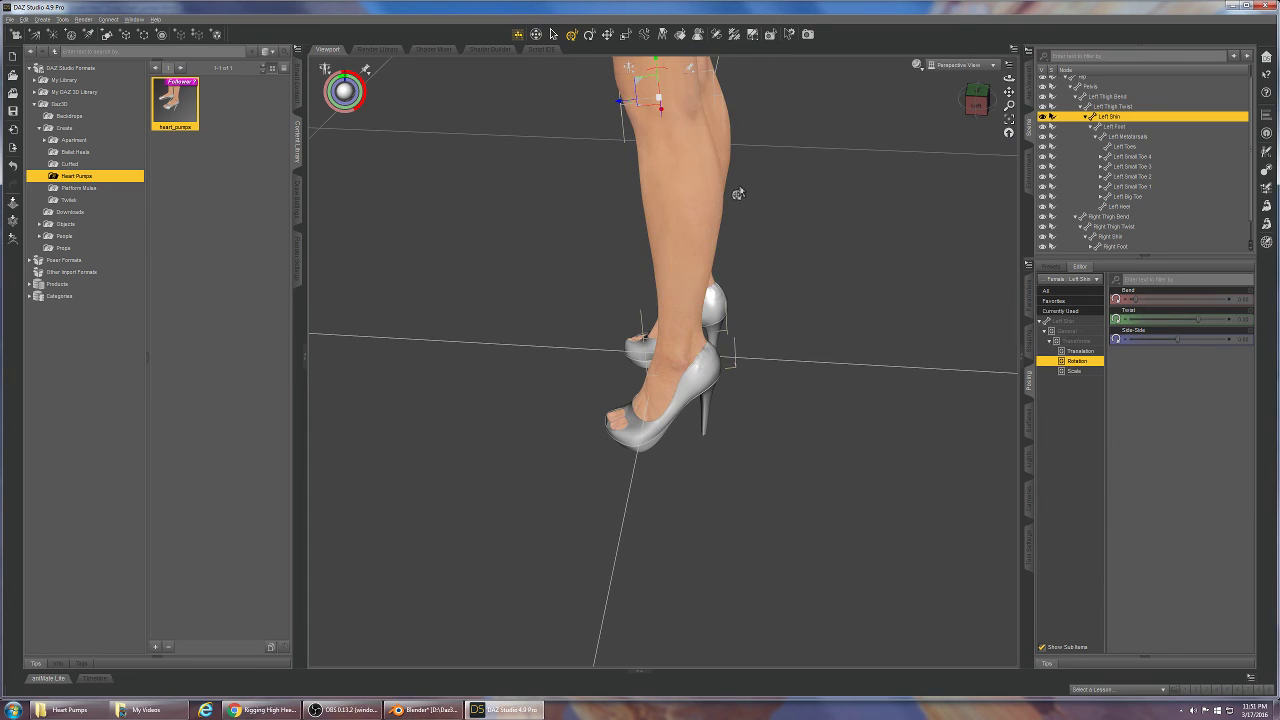
pyautogui.press('Delete')
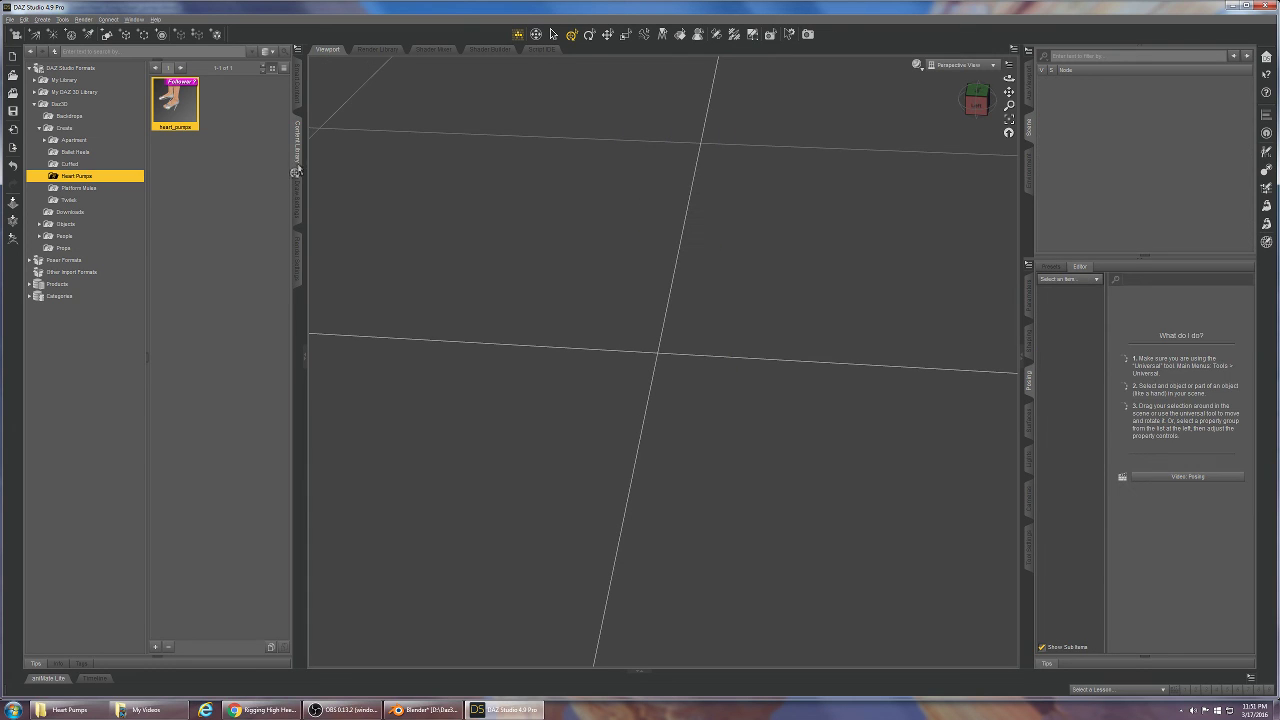
pyautogui.click(298, 96)
pyautogui.moveTo(291, 171); pyautogui.dragTo(289, 283)
pyautogui.doubleClick(166, 236)
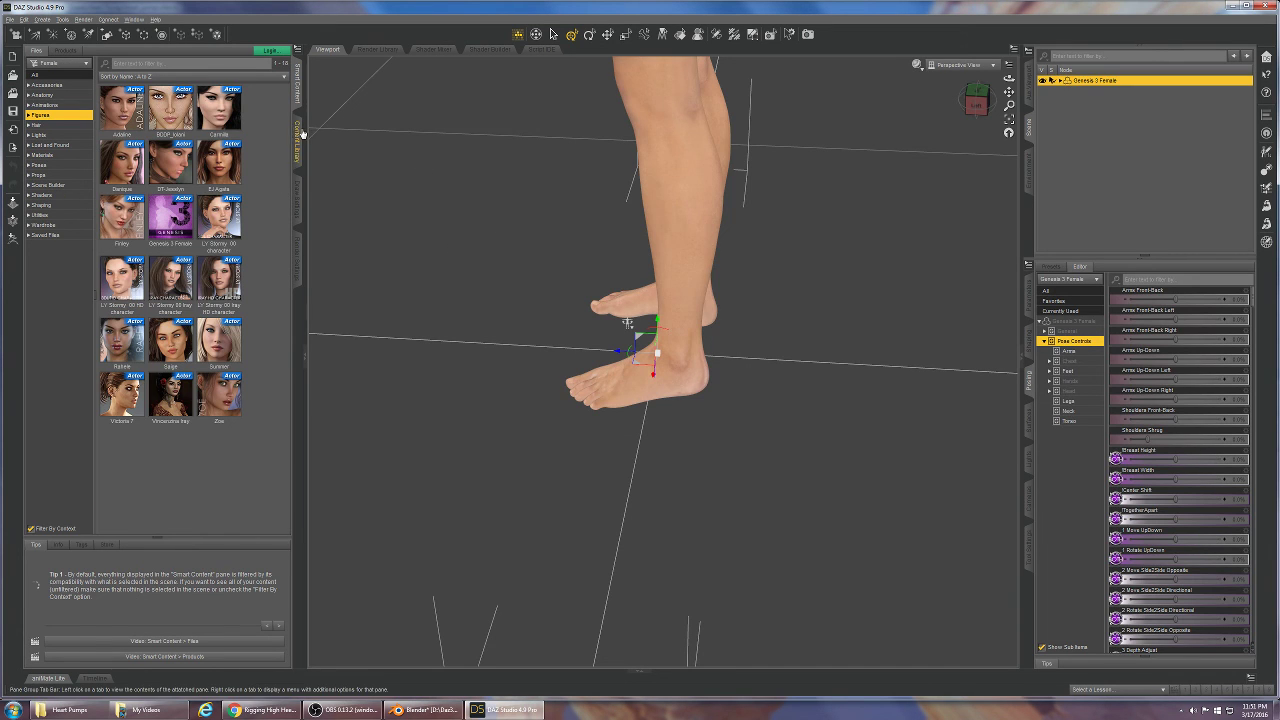
# Step: Pose the new figure's bare left foot with Left Foot Tip Toes at 75% and Left Toes Spread at its minimum
pyautogui.click(666, 166)
pyautogui.click(1078, 360)
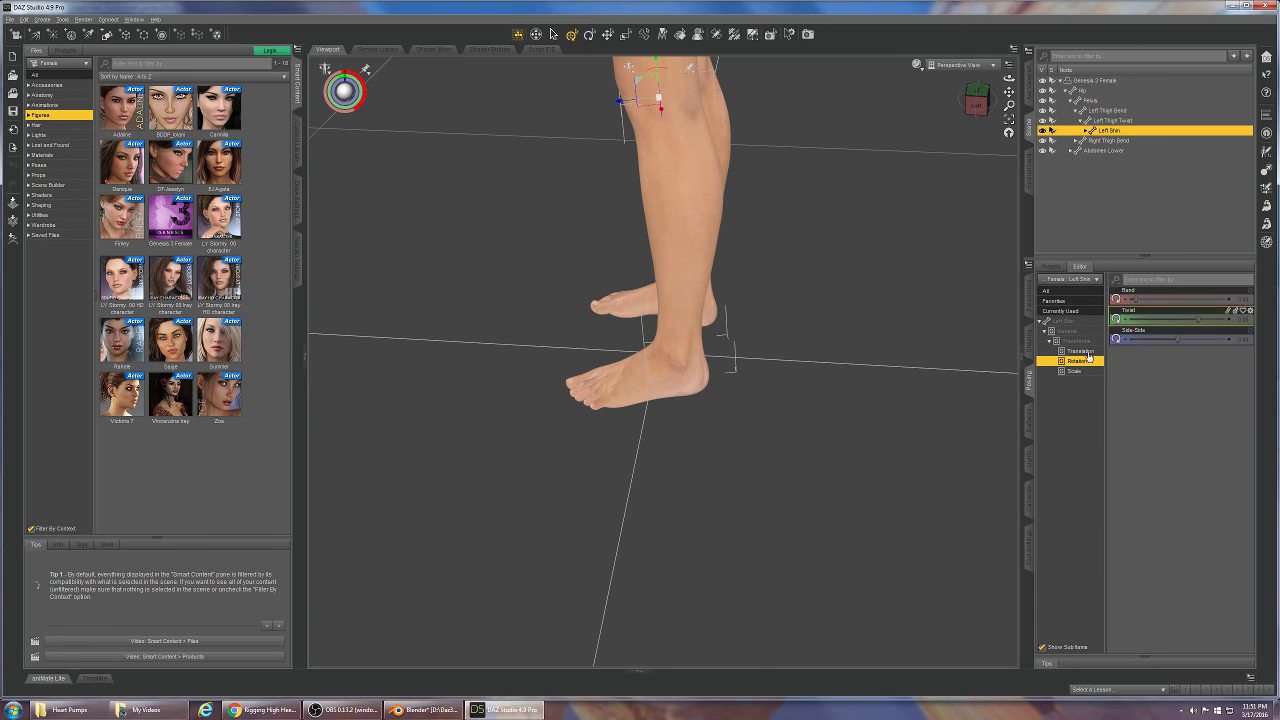
pyautogui.click(668, 375)
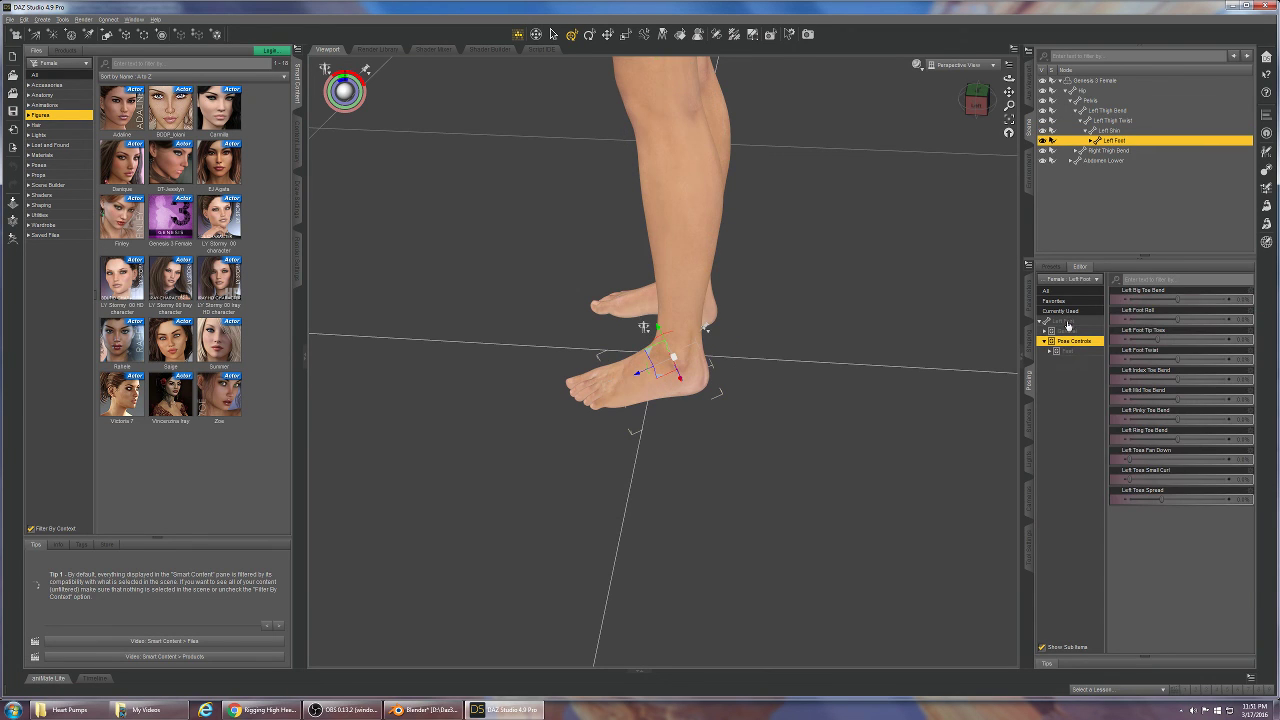
pyautogui.click(1066, 322)
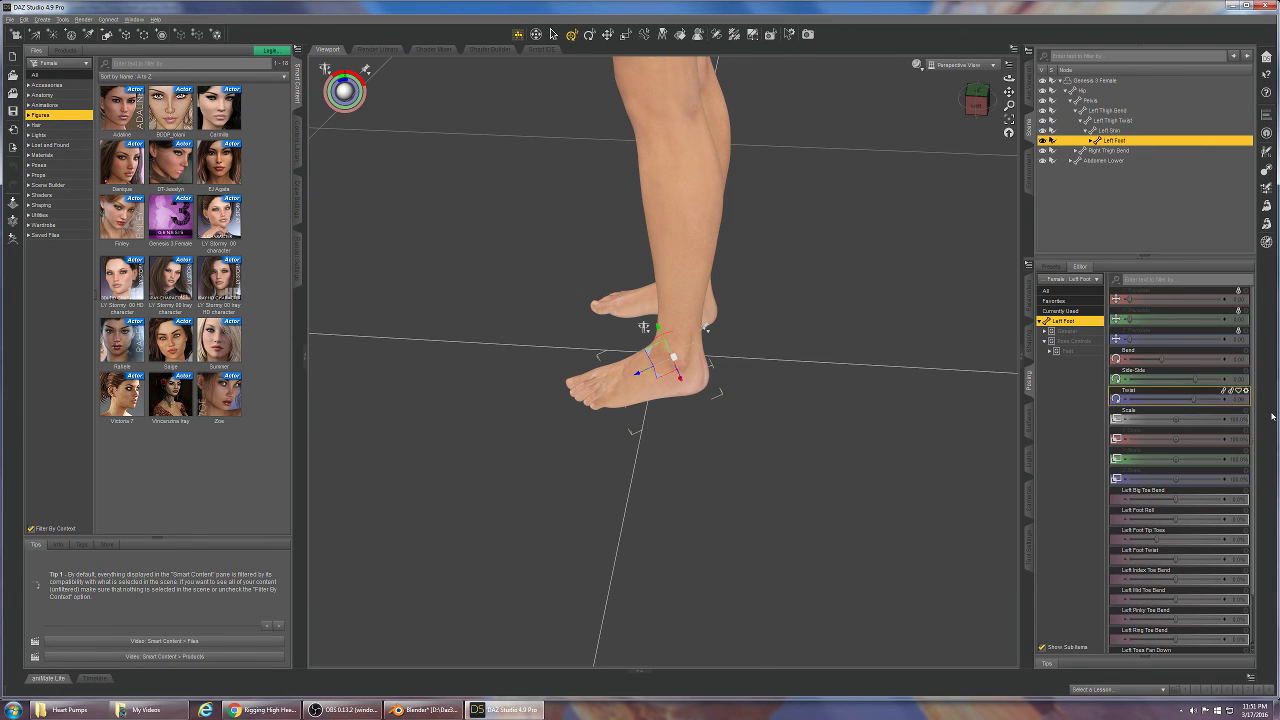
pyautogui.click(1074, 342)
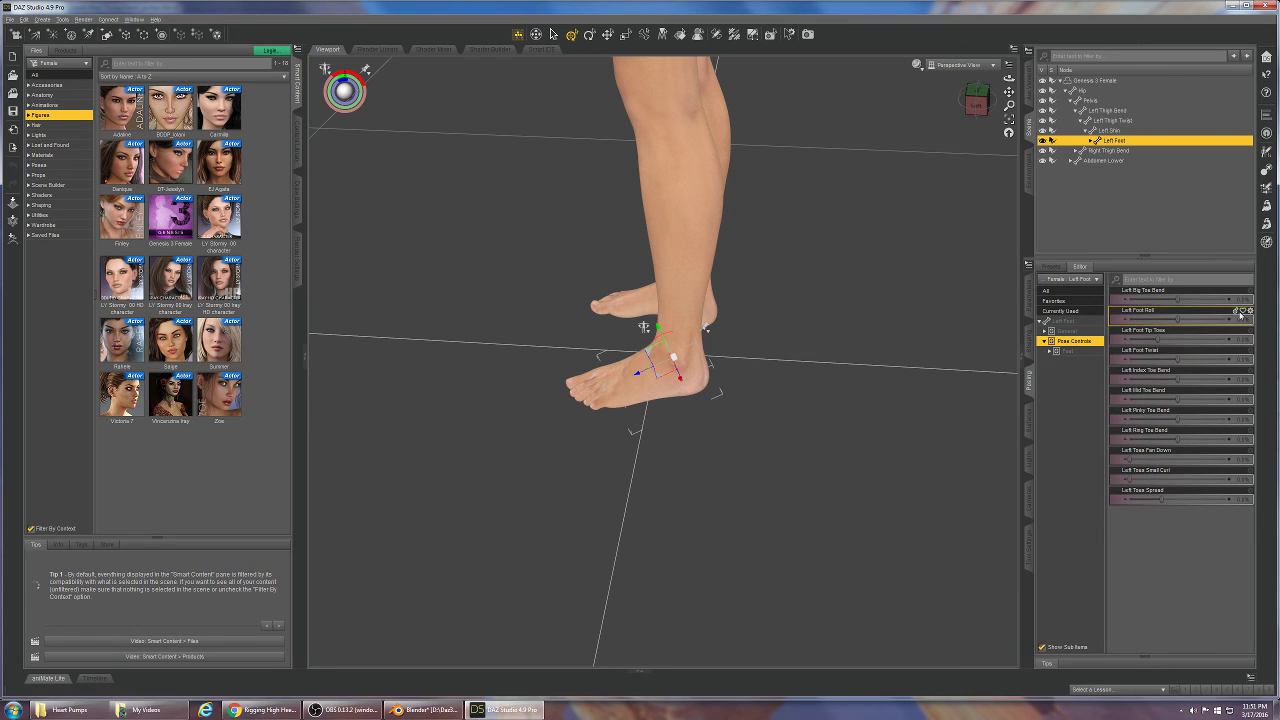
pyautogui.write('75')
pyautogui.press('Return')
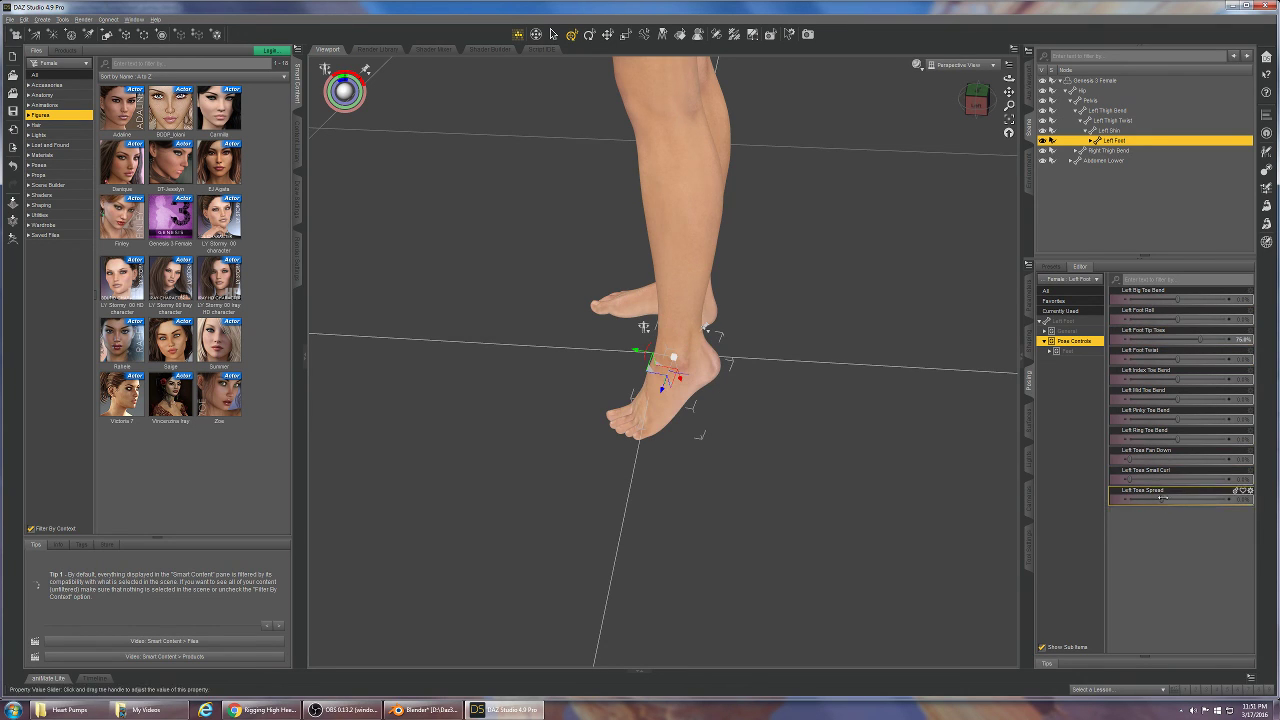
# Step: Pose the bare right foot with Right Foot Tip Toes at 75% and Right Toes Spread at its minimum
pyautogui.click(648, 300)
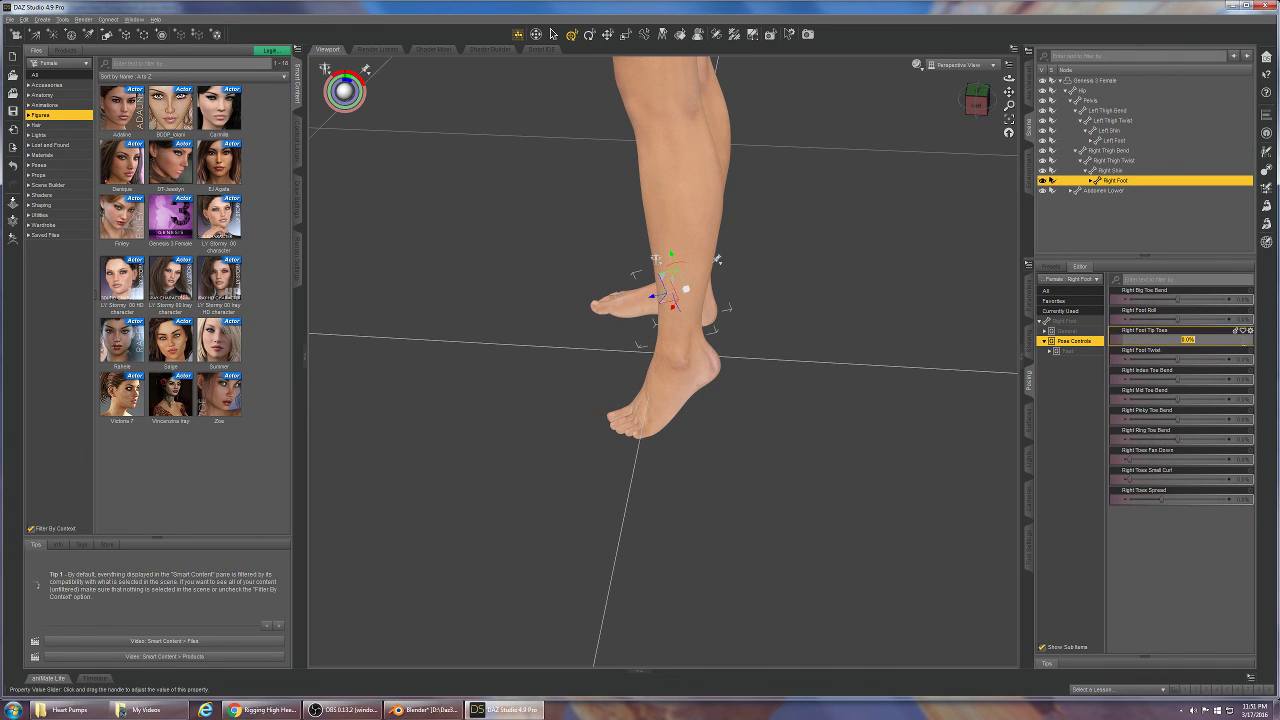
pyautogui.click(1200, 340)
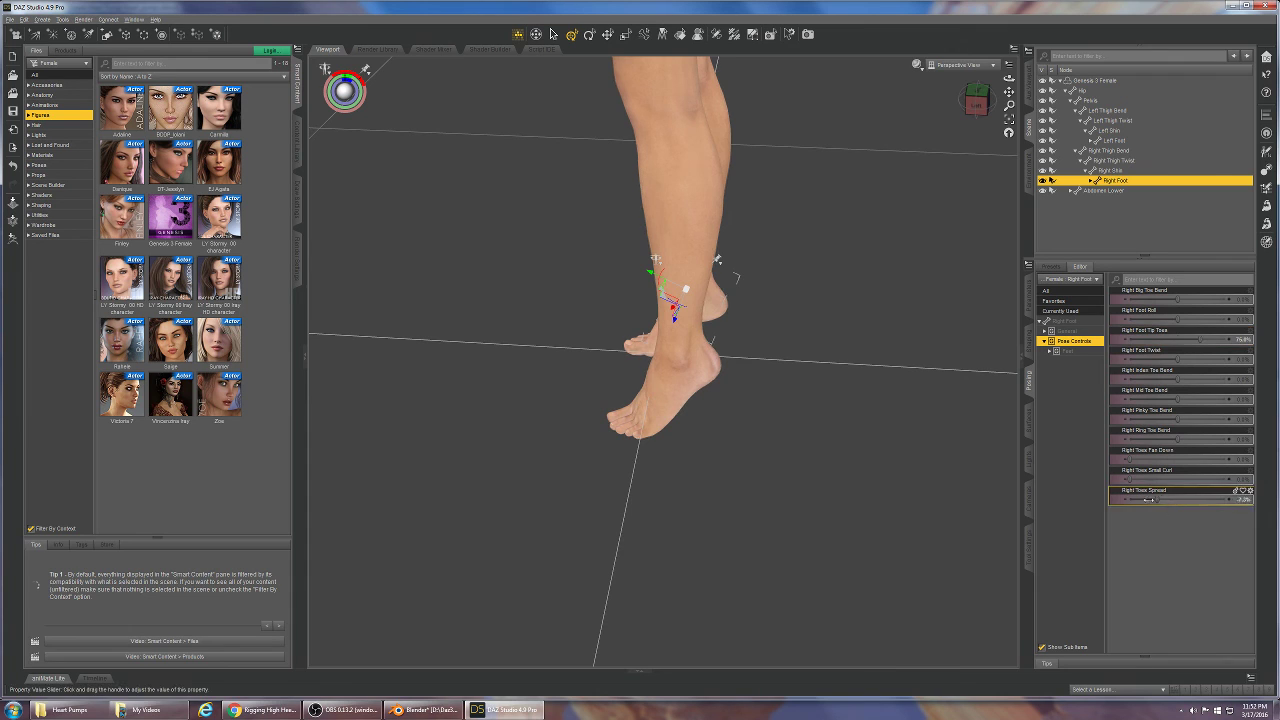
pyautogui.click(1011, 133)
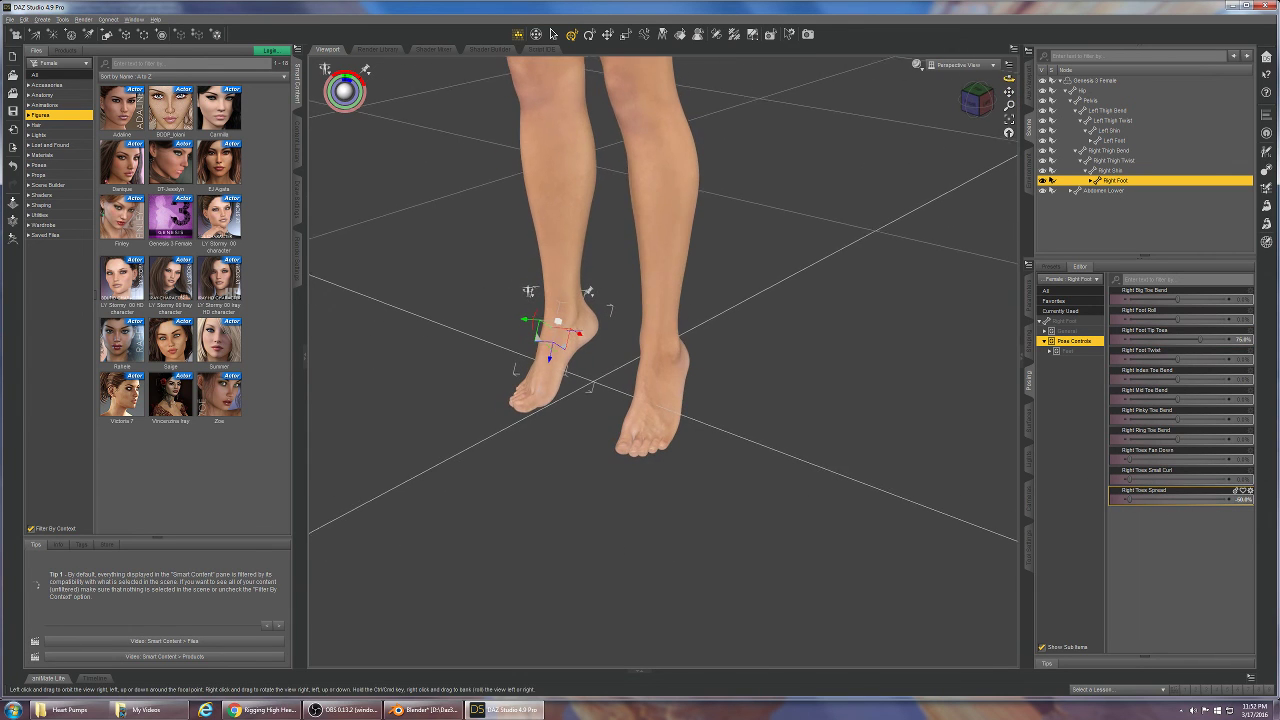
# Step: Load the saved heart_pumps asset onto the posed figure and check the fit of the shoes from the side
pyautogui.click(297, 143)
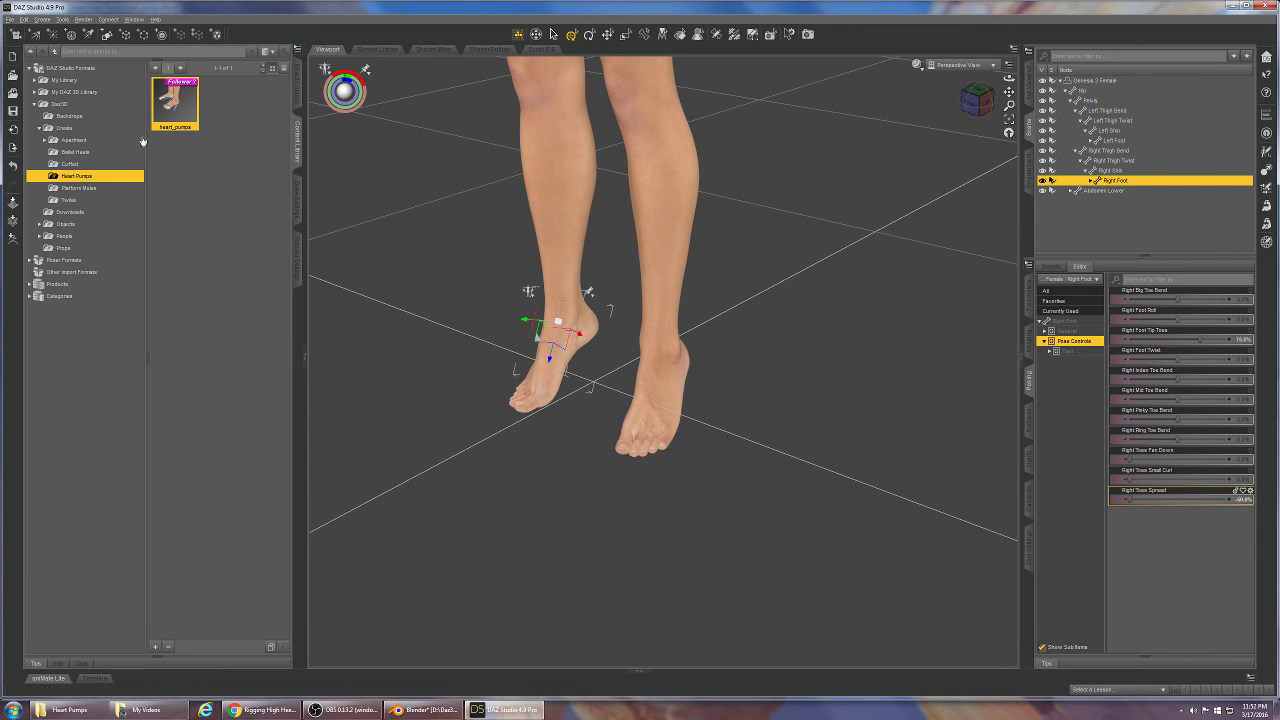
pyautogui.moveTo(184, 117); pyautogui.dragTo(588, 330)
pyautogui.scroll(5, 832, 345)
pyautogui.moveTo(1009, 79); pyautogui.dragTo(926, 196)
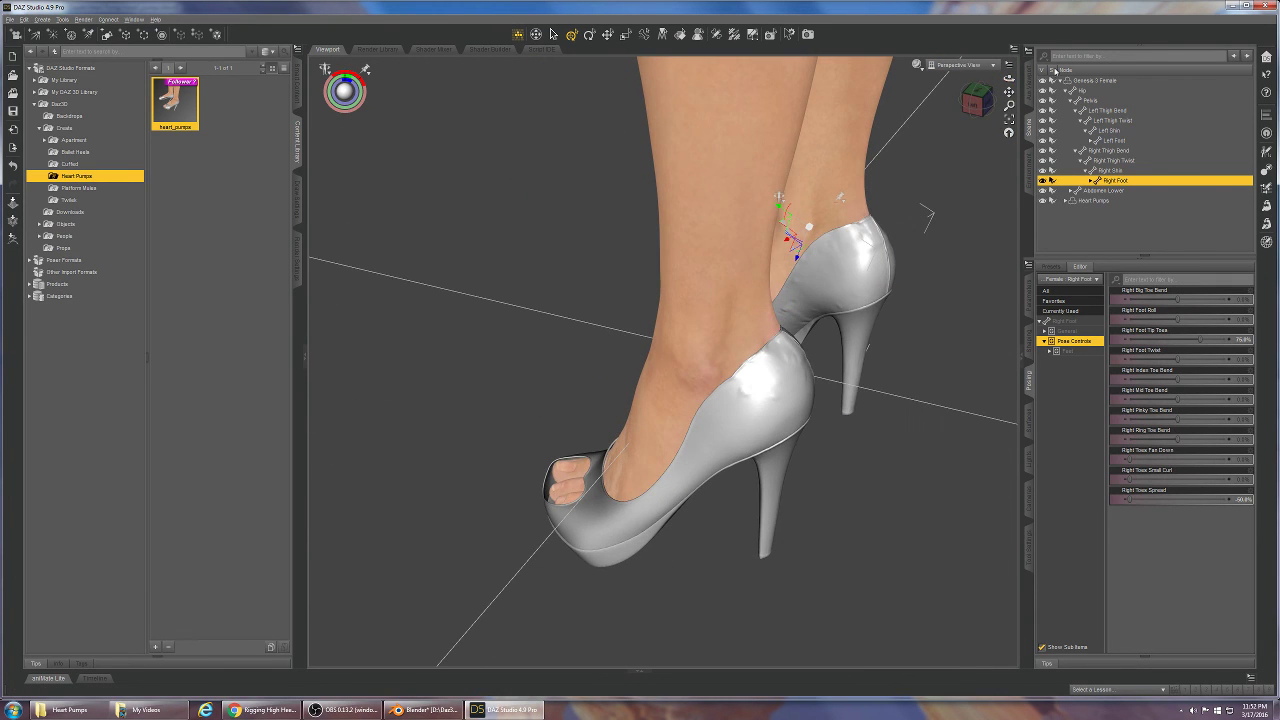
pyautogui.moveTo(1008, 79); pyautogui.dragTo(943, 157)
# Step: Test how the left shoe follows the foot by varying Left Foot Tip Toes, and set it back to 75%
pyautogui.click(677, 412)
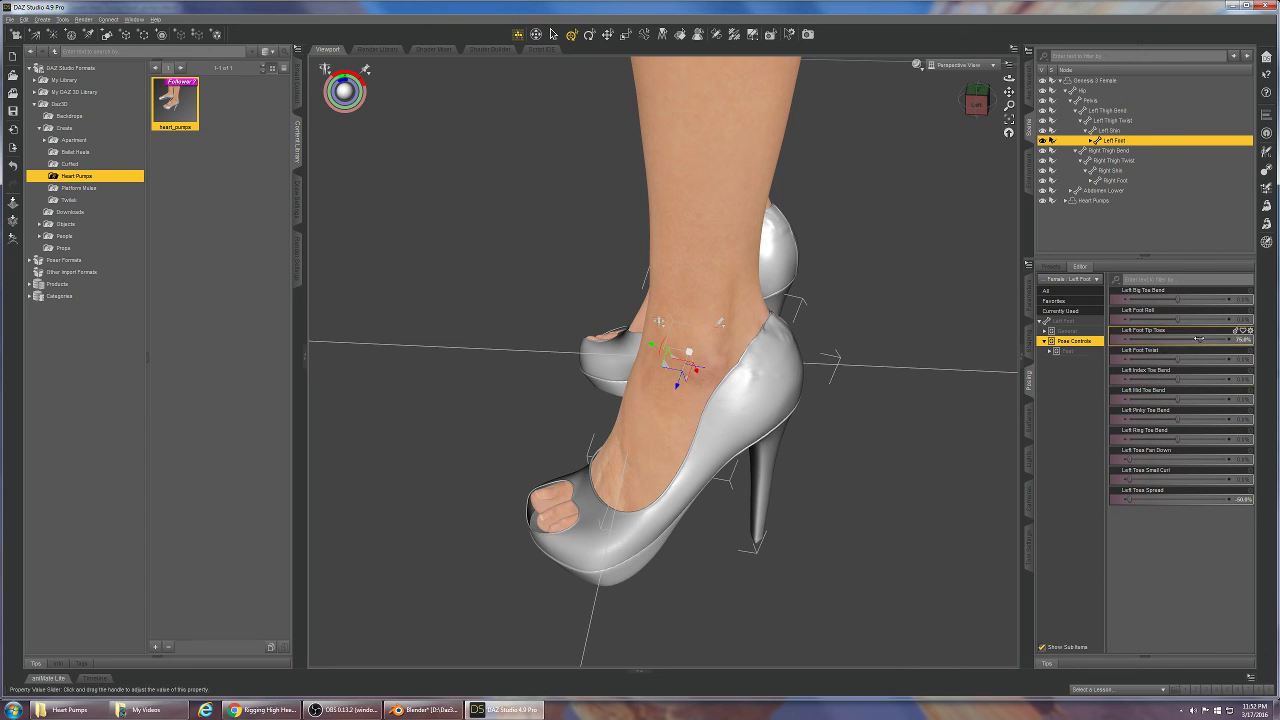
pyautogui.moveTo(1198, 338)
pyautogui.mouseDown()
pyautogui.moveTo(1124, 339)
pyautogui.moveTo(1220, 344)
pyautogui.moveTo(1175, 349)
pyautogui.moveTo(1208, 351)
pyautogui.mouseUp()
pyautogui.click(1240, 340)
pyautogui.write('75')
pyautogui.press('Return')
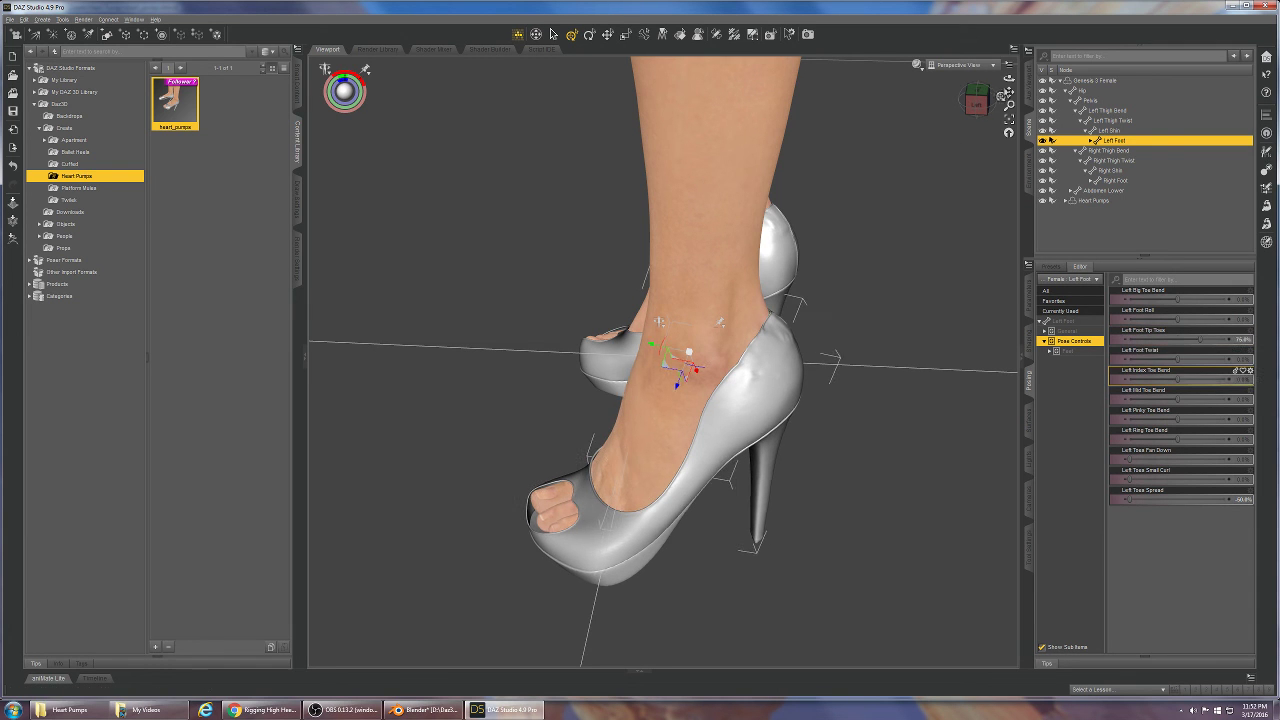
pyautogui.moveTo(344, 91); pyautogui.dragTo(380, 90)
pyautogui.moveTo(1009, 78); pyautogui.dragTo(889, 79)
pyautogui.moveTo(365, 70); pyautogui.dragTo(365, 70)
pyautogui.moveTo(357, 716)
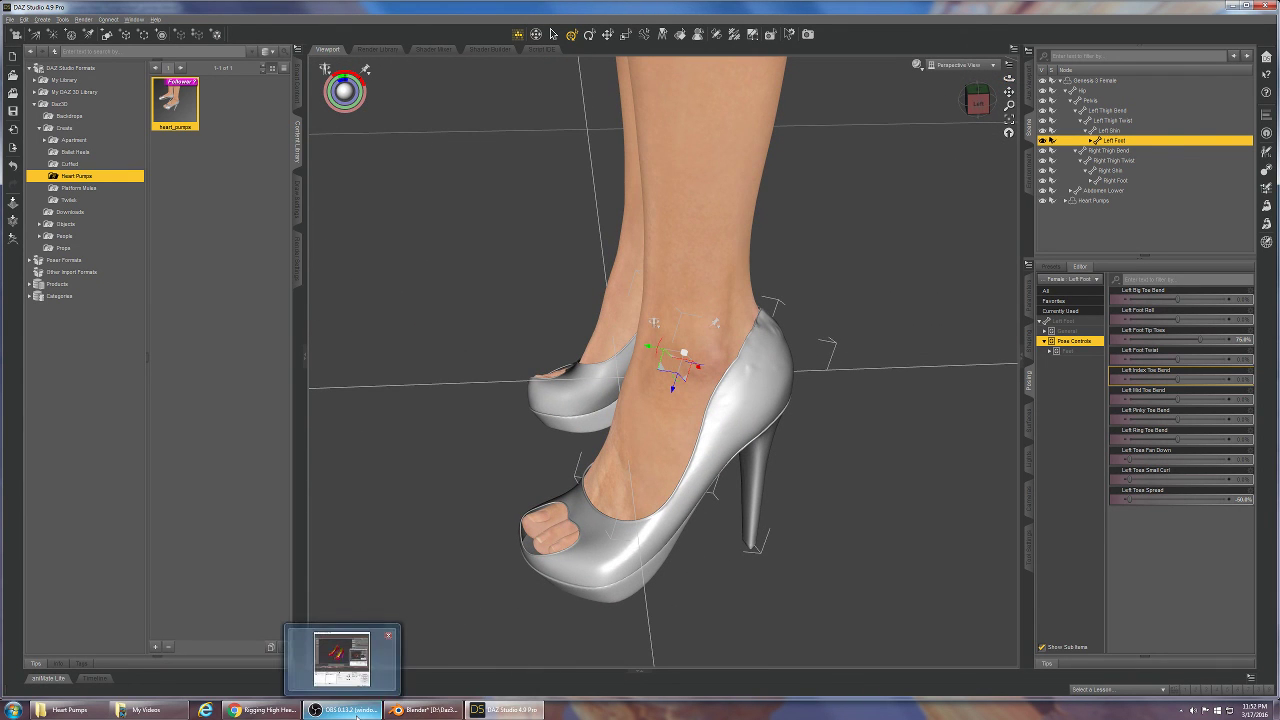